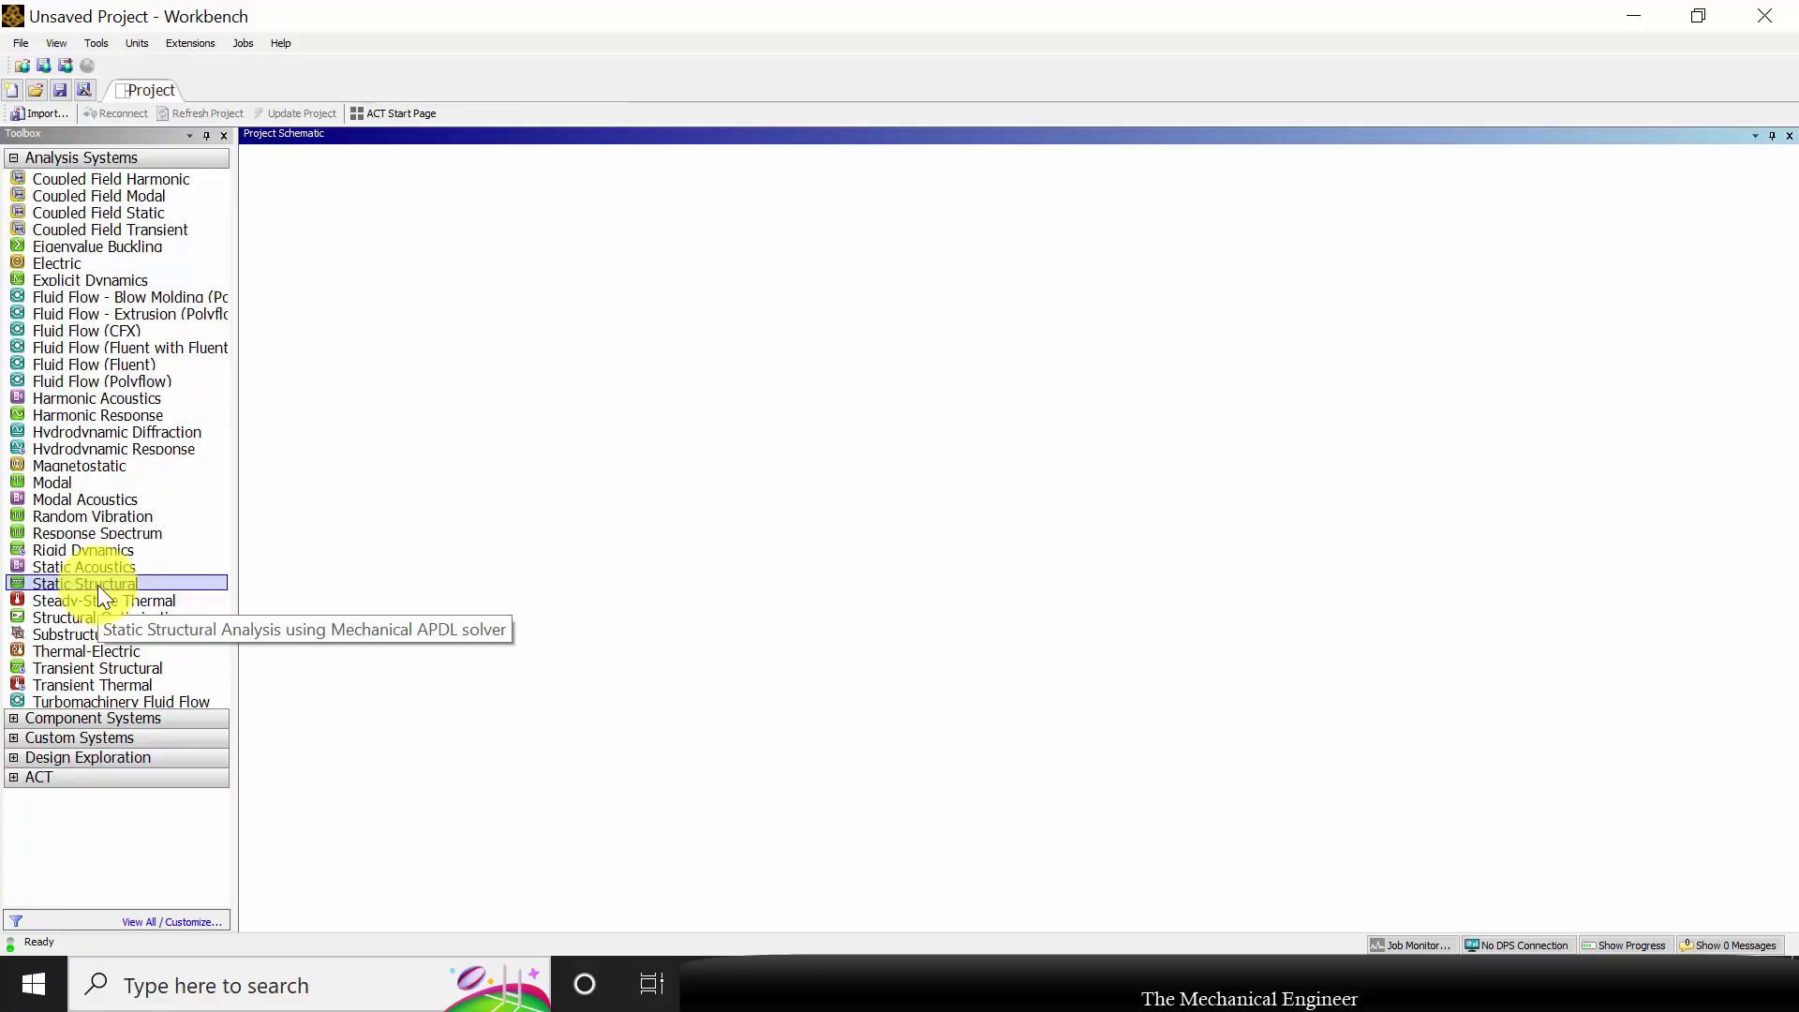
# Step: Add a Static Structural analysis system to the empty project and open its Engineering Data for editing
pyautogui.moveTo(98, 585); pyautogui.dragTo(346, 269)
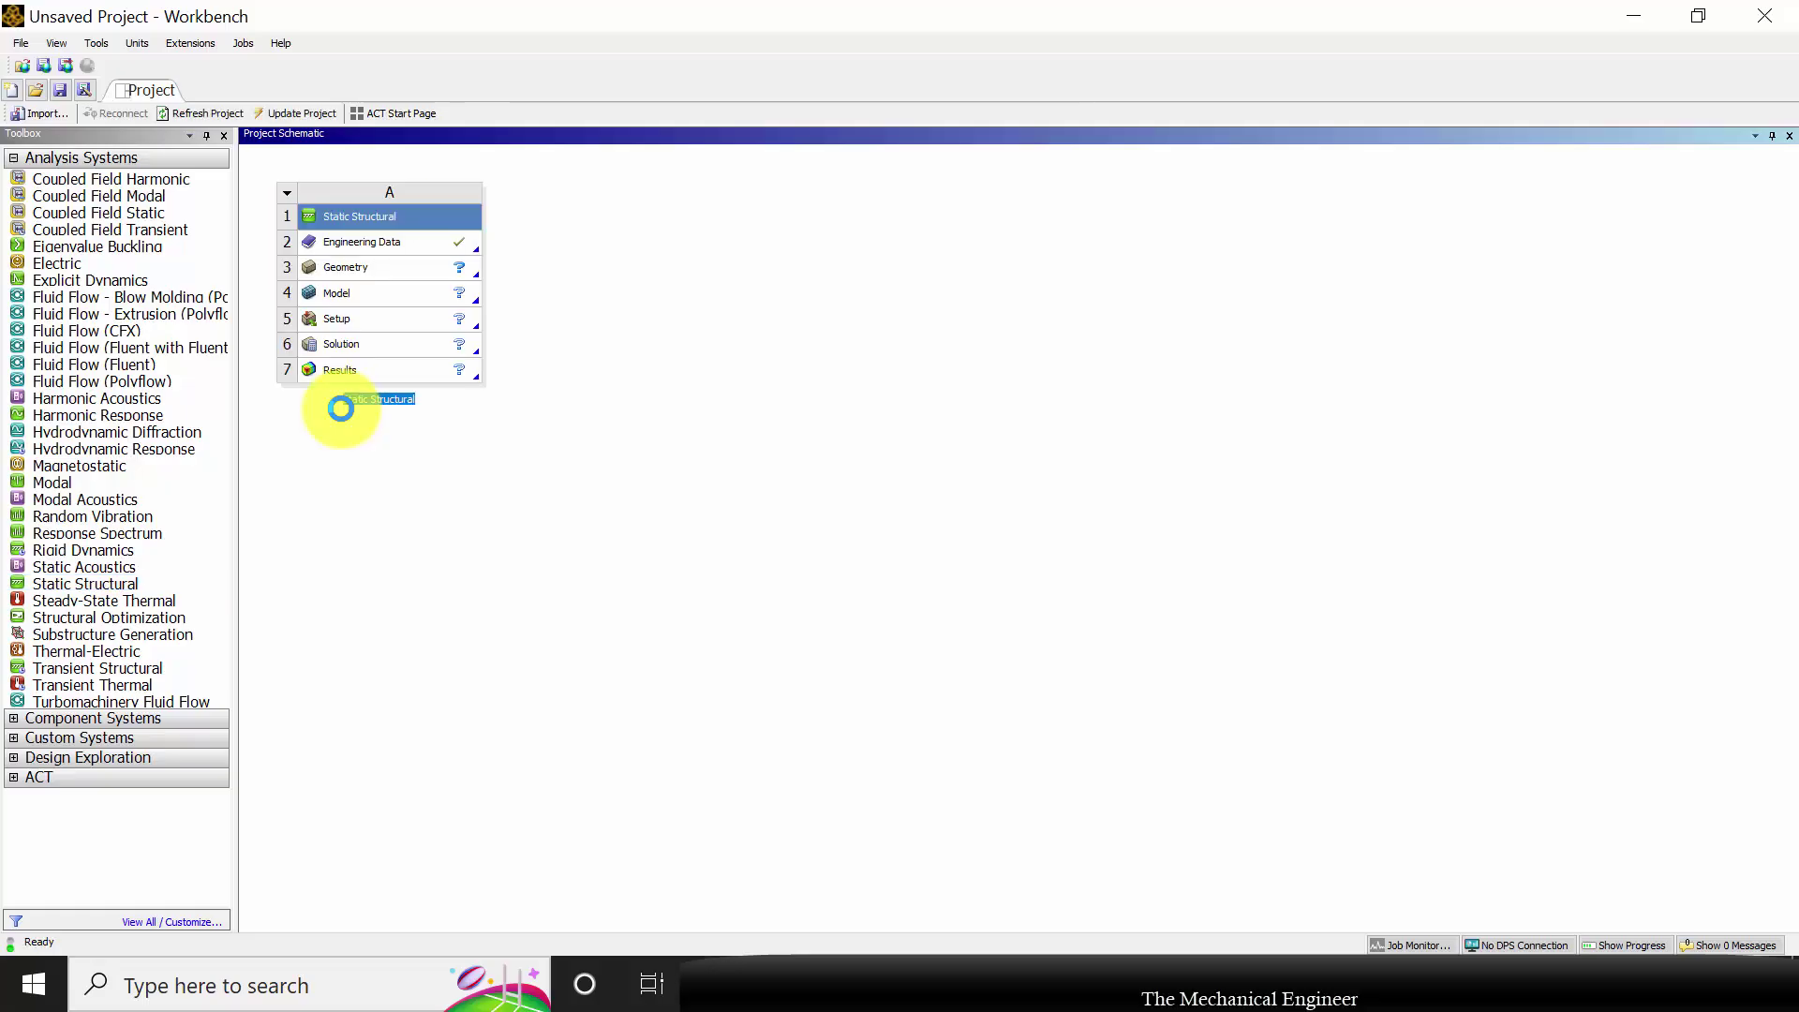
pyautogui.press('Return')
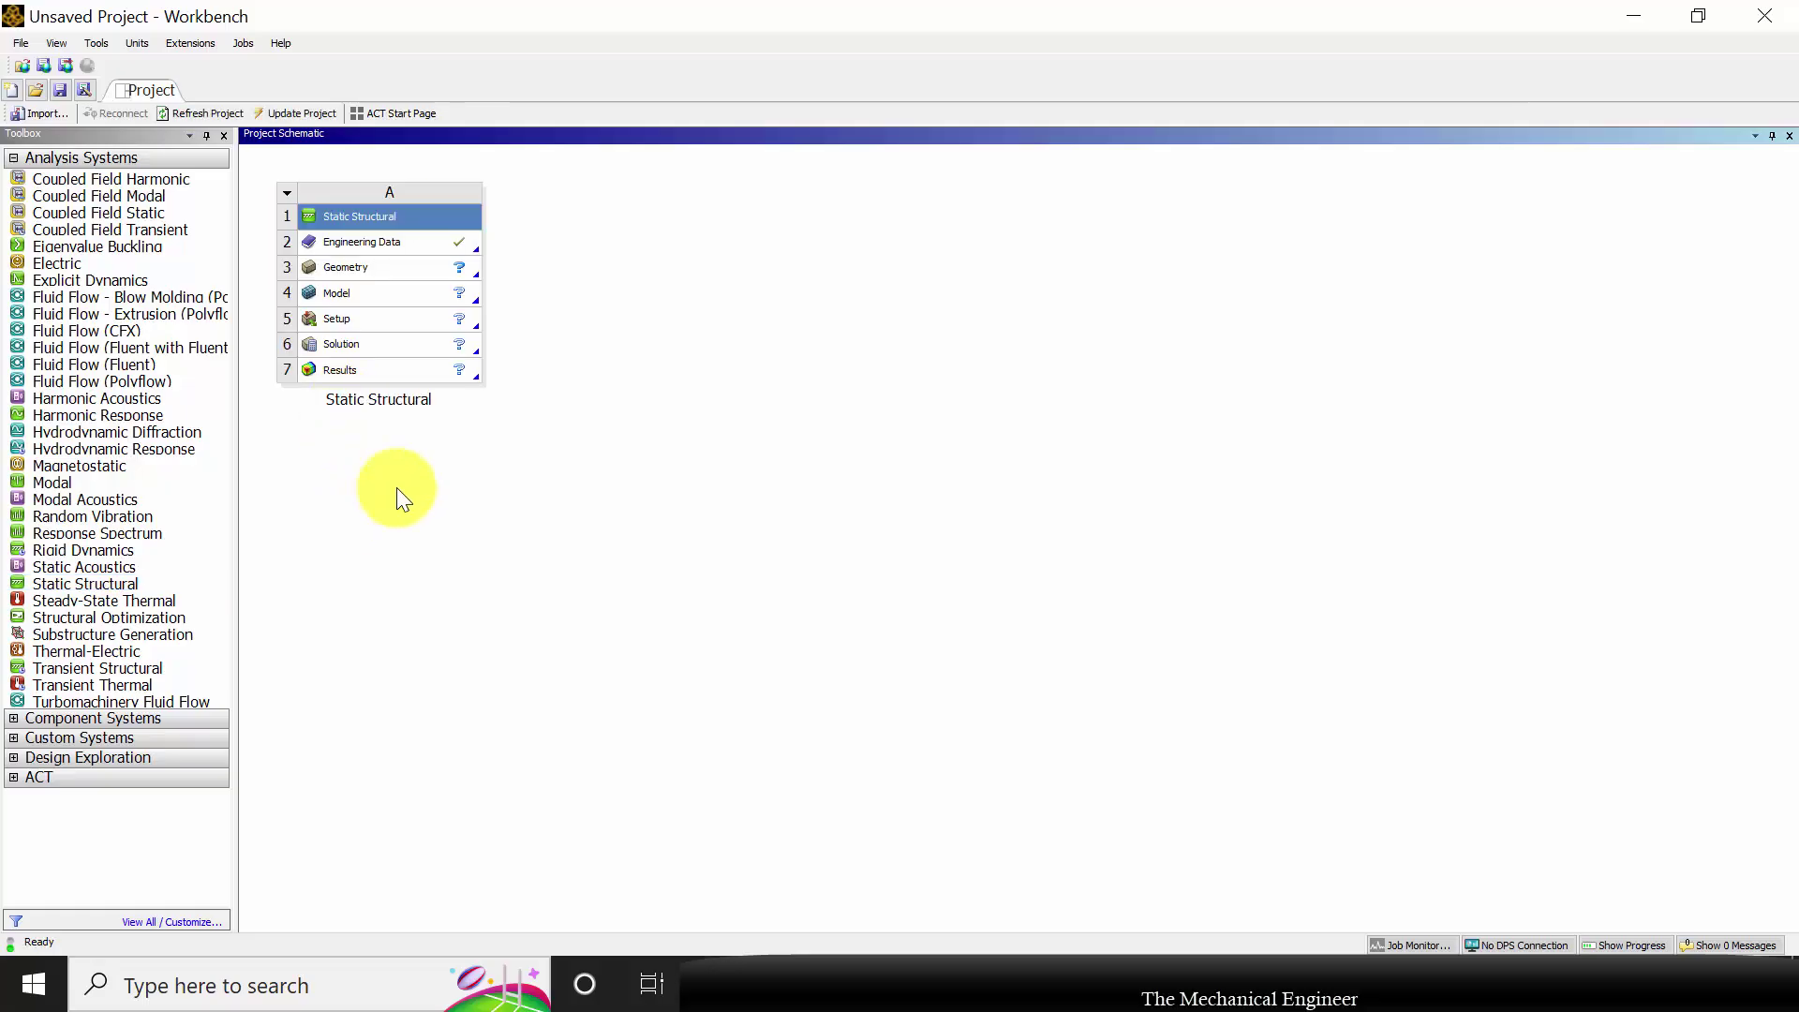
pyautogui.click(397, 245)
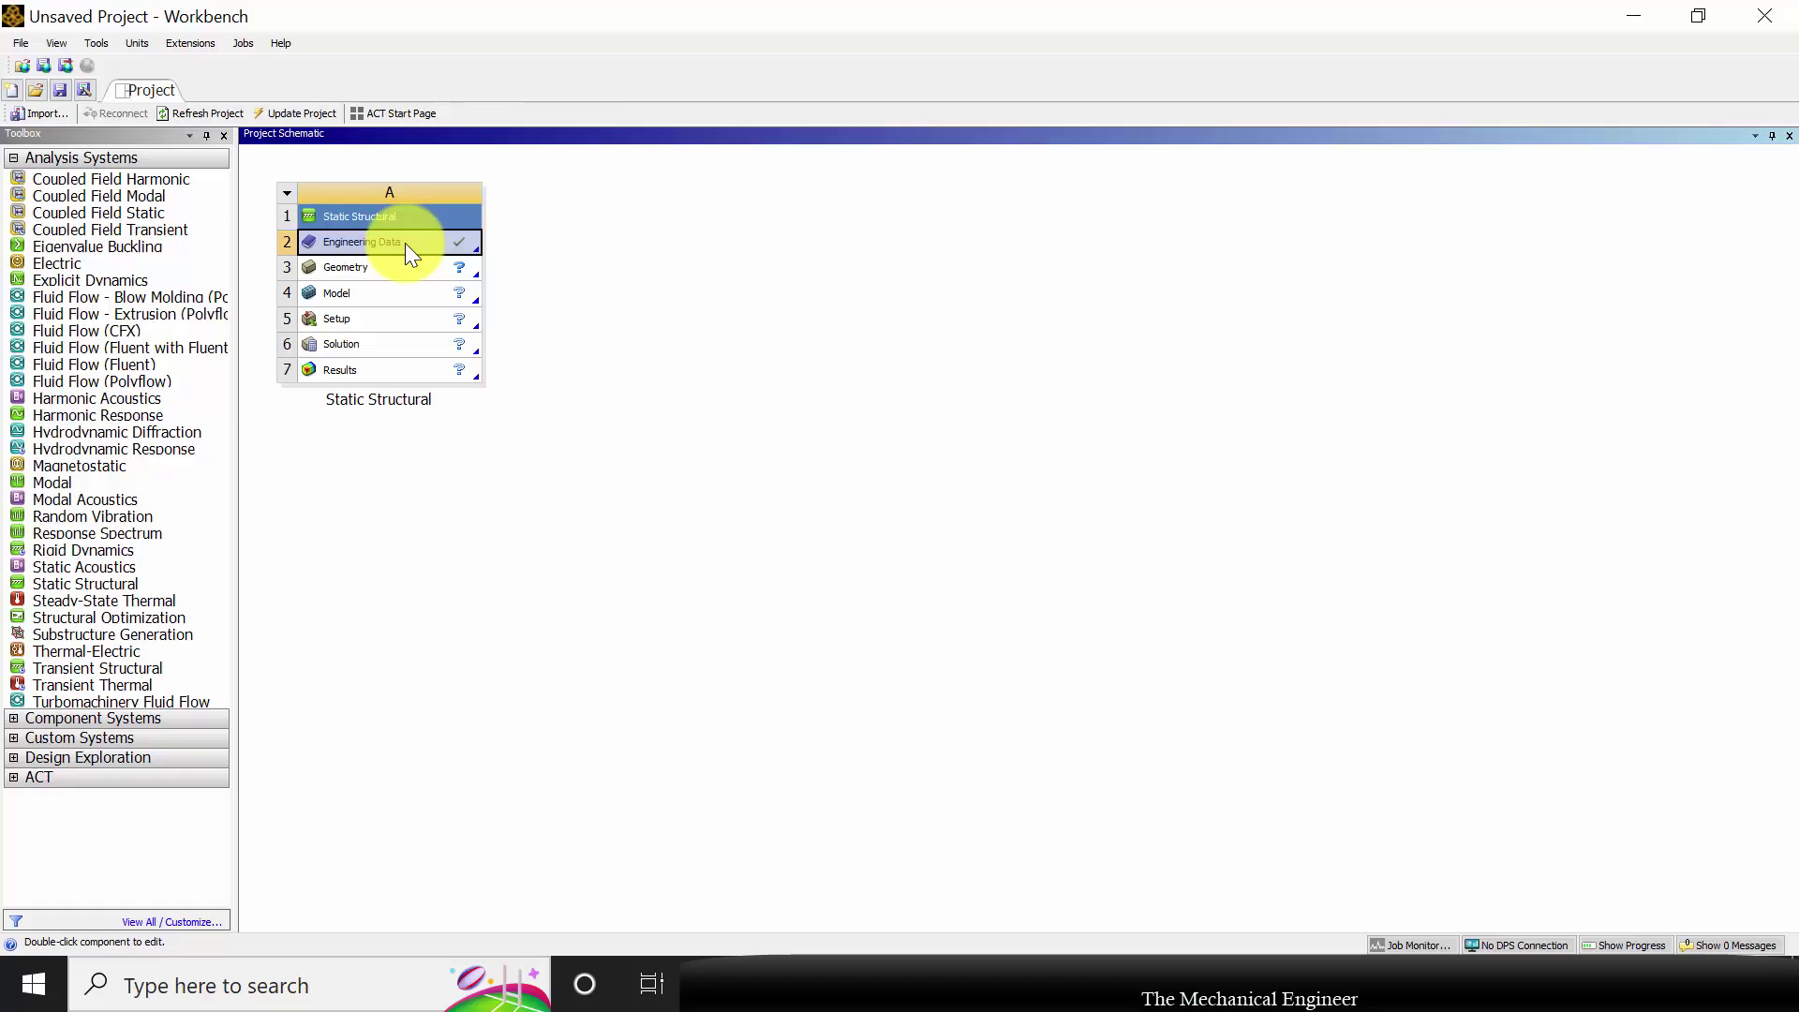
pyautogui.rightClick(407, 244)
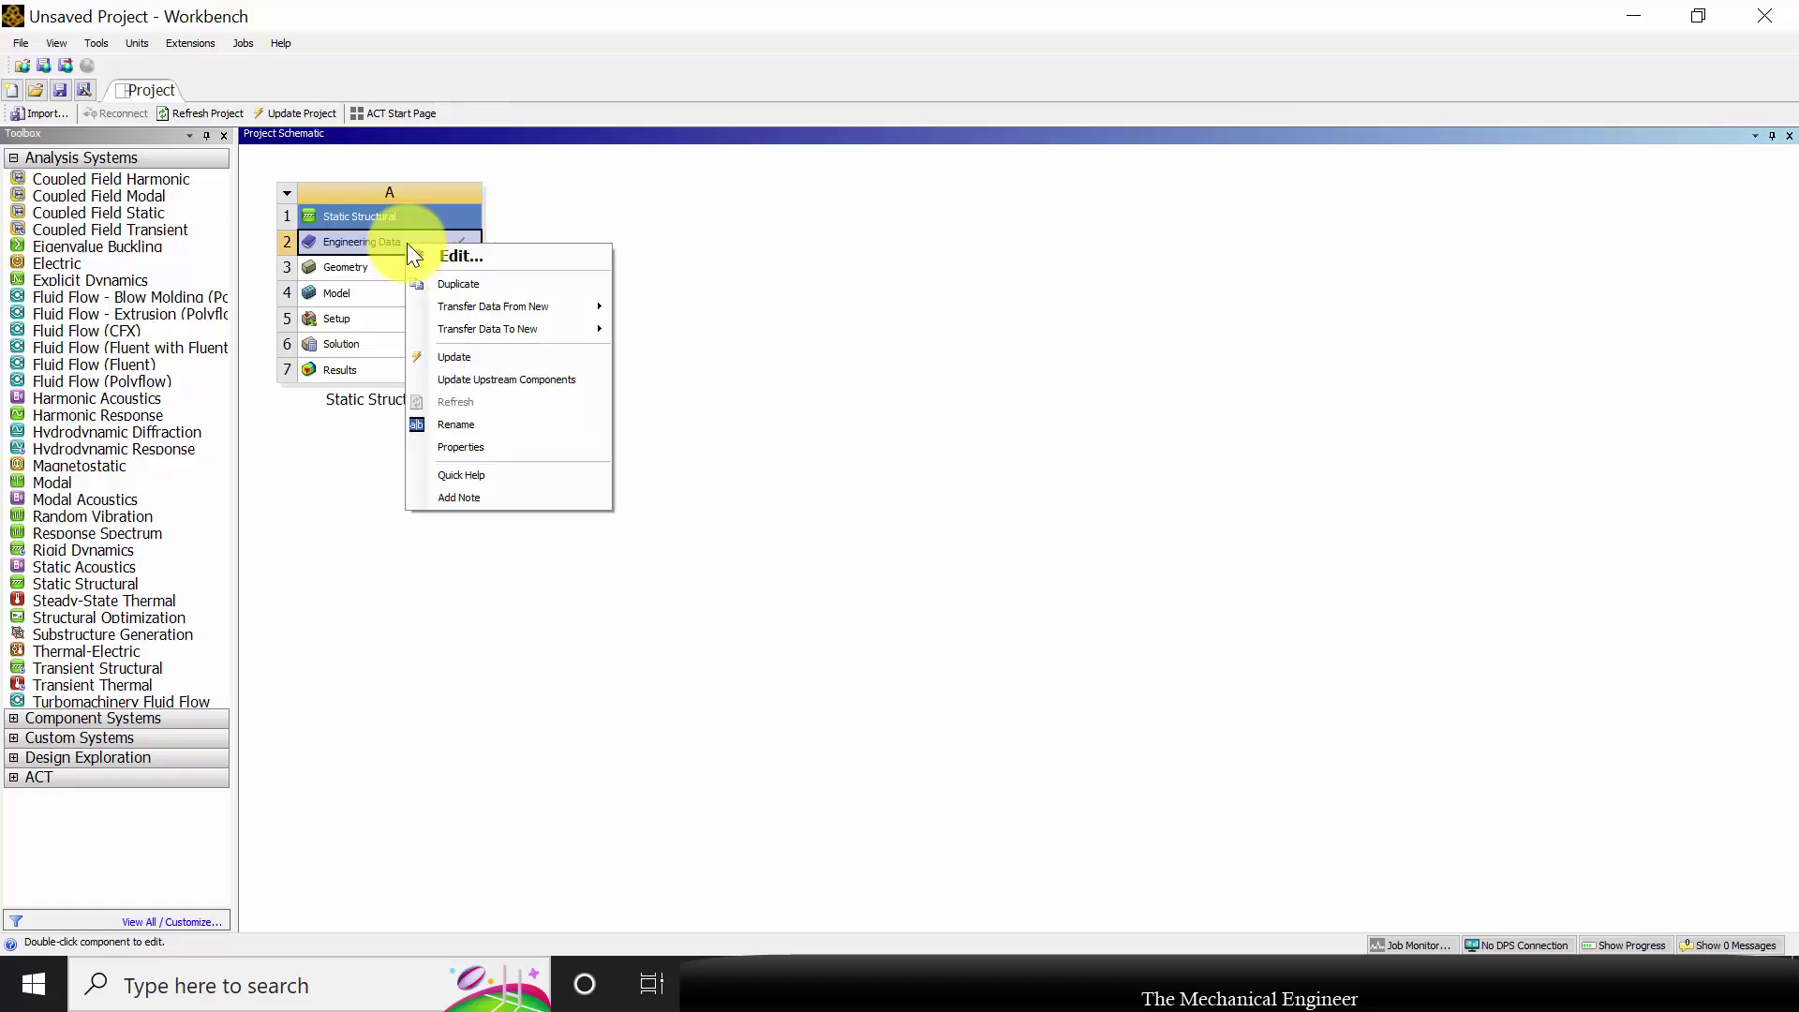
pyautogui.click(472, 260)
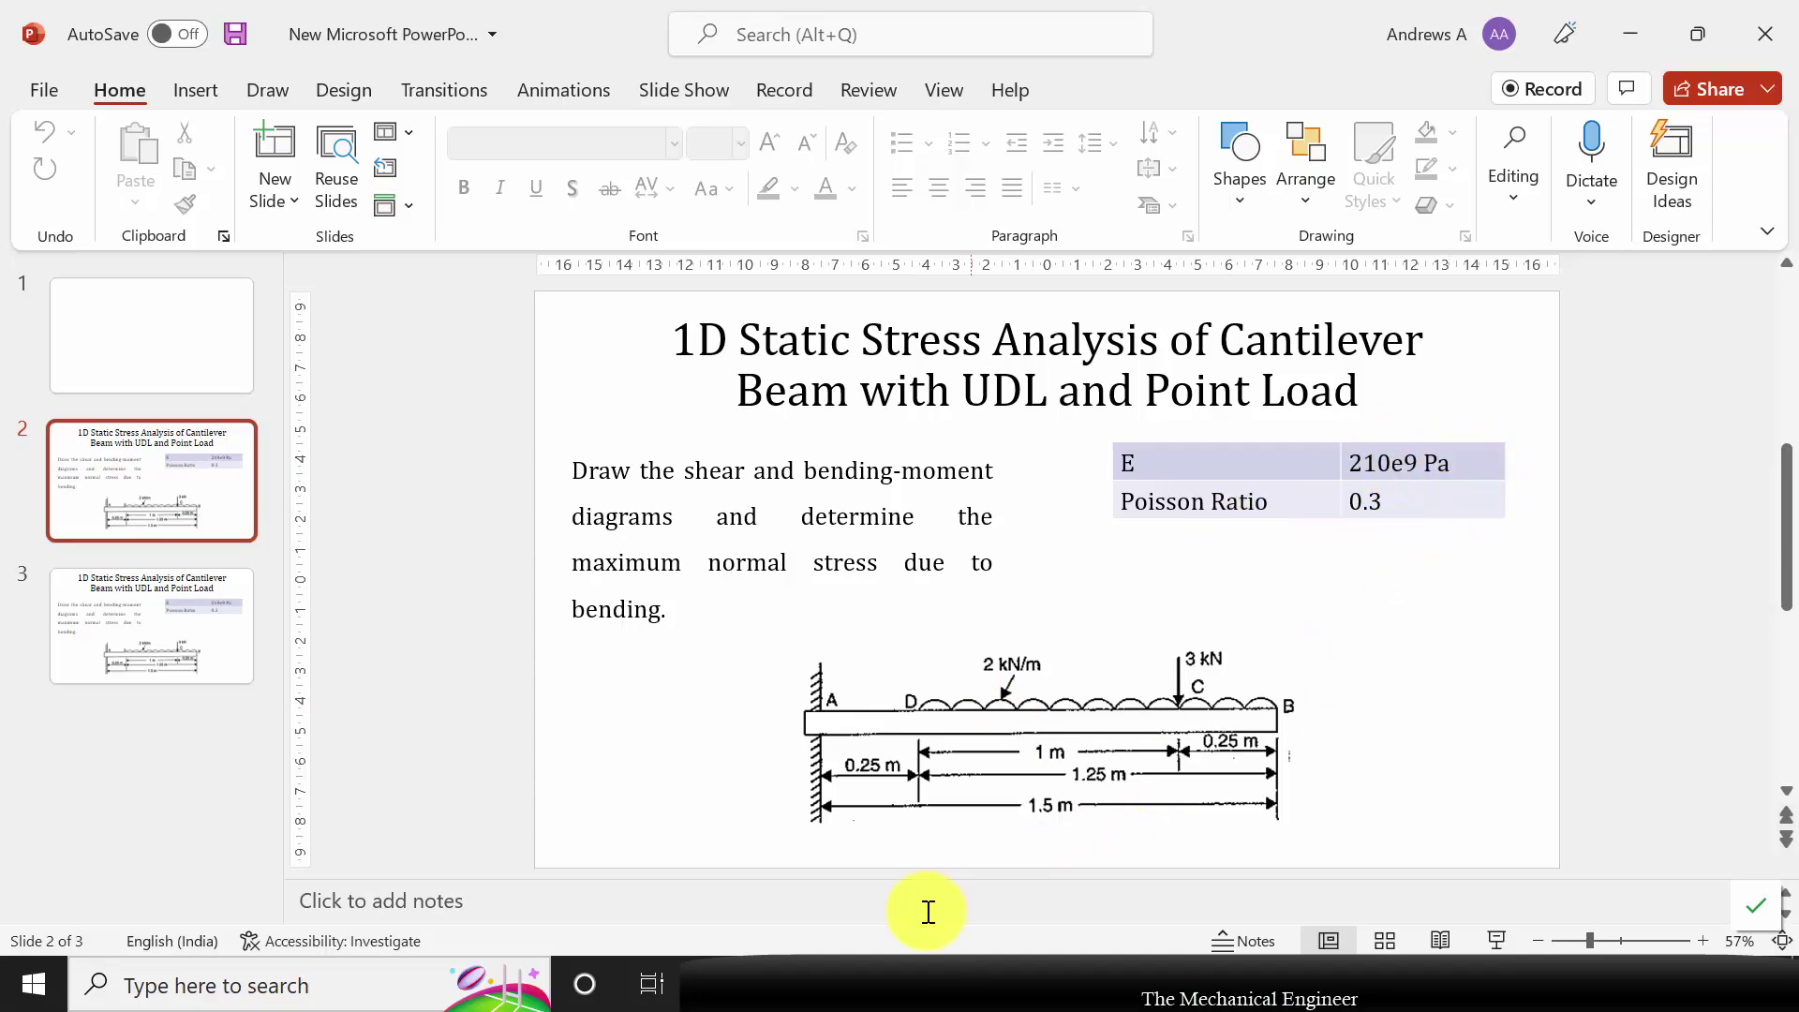
pyautogui.click(924, 982)
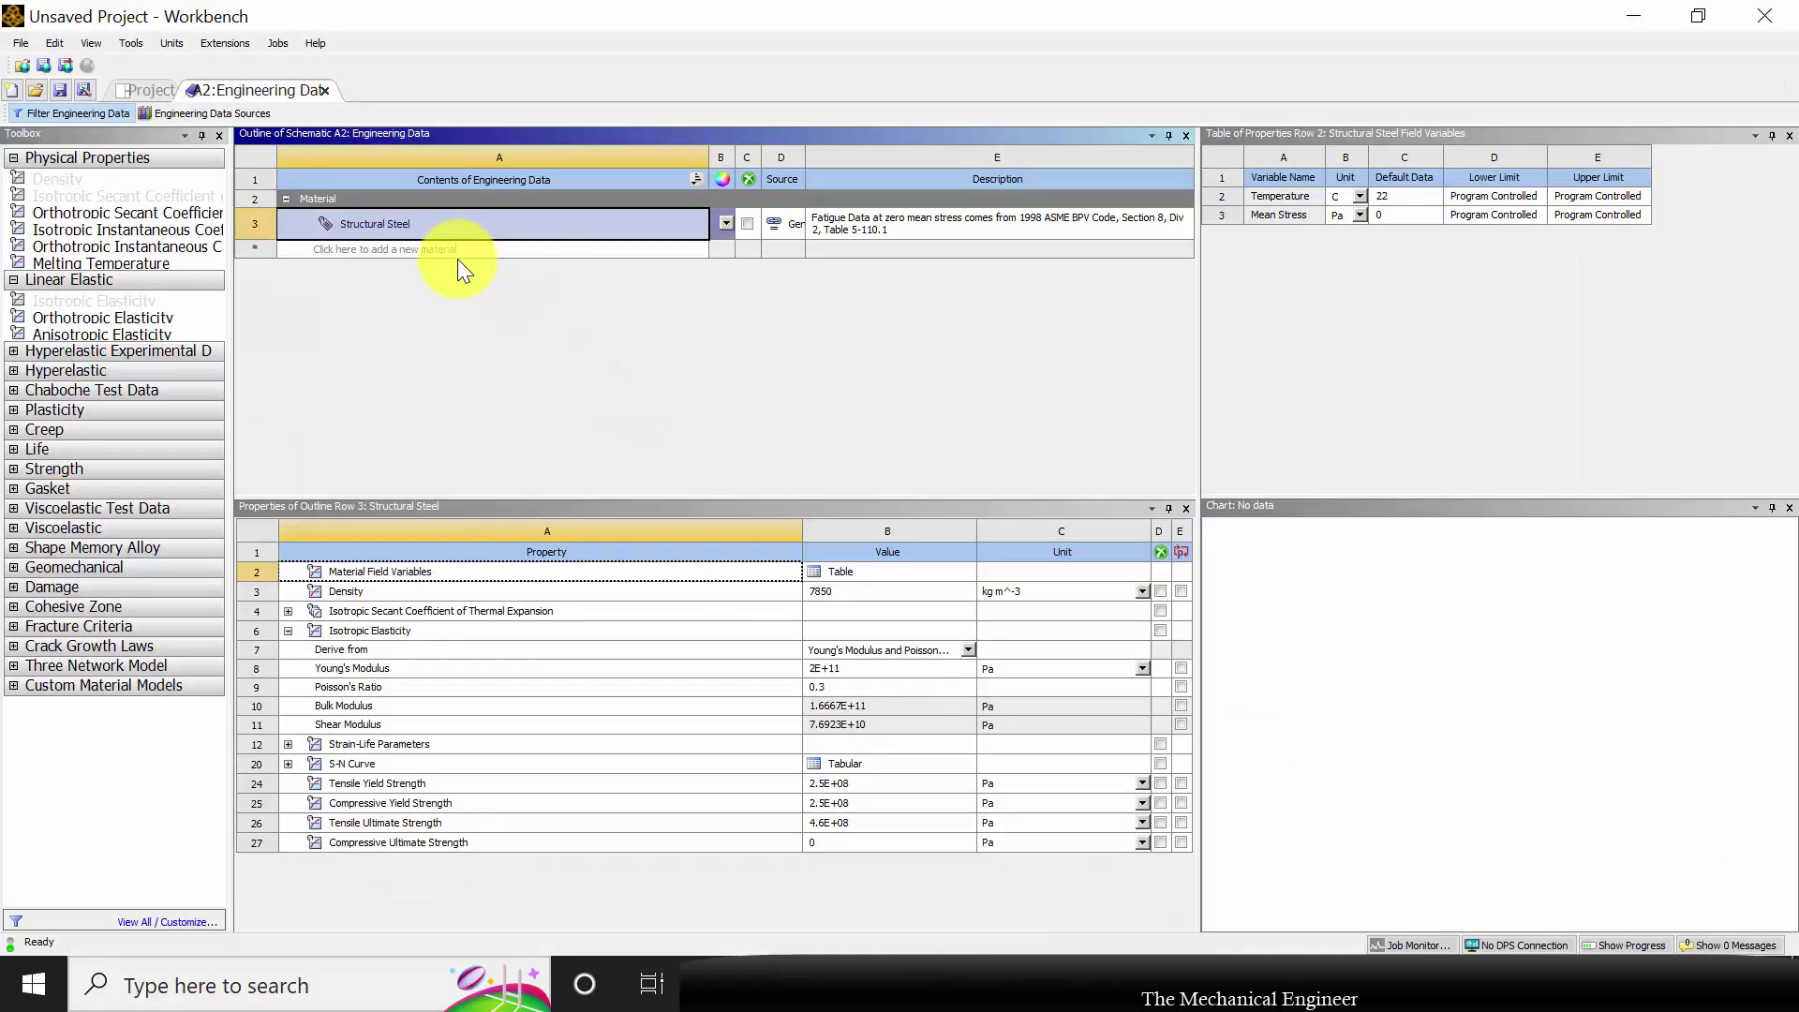
# Step: Add a new material named mat1 to the engineering data
pyautogui.click(433, 250)
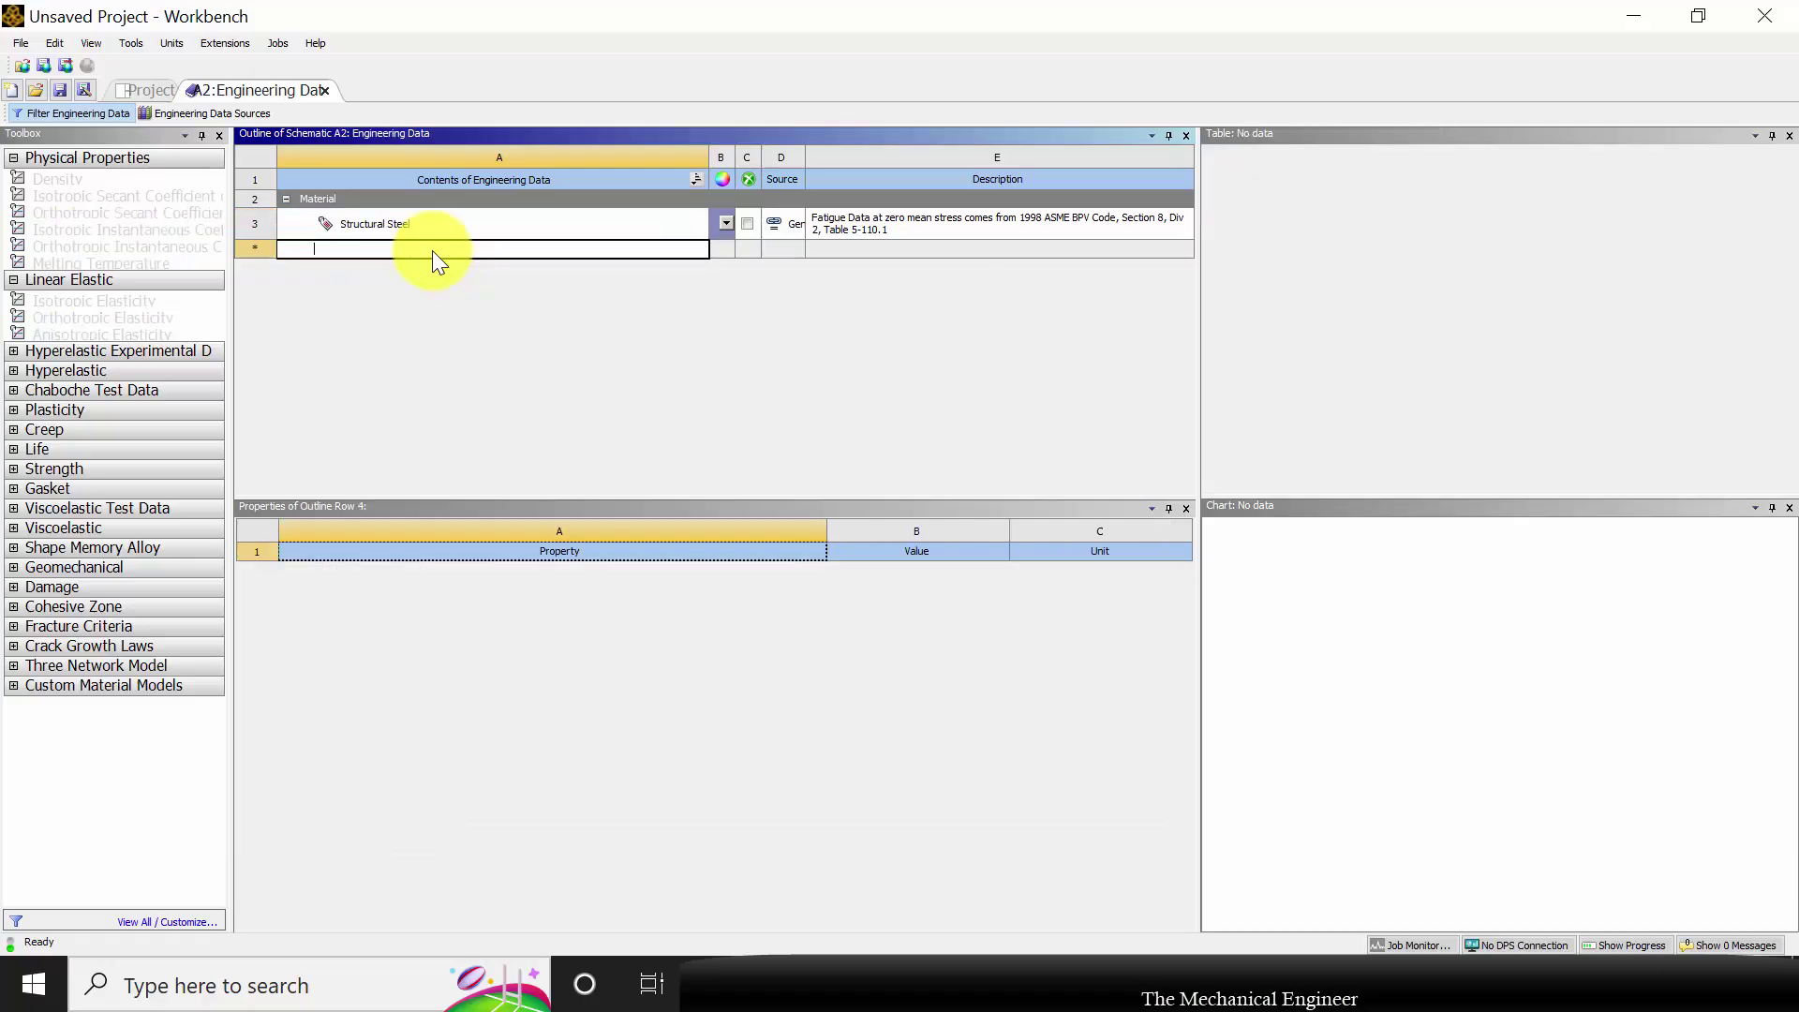
pyautogui.write('mat1')
pyautogui.press('Return')
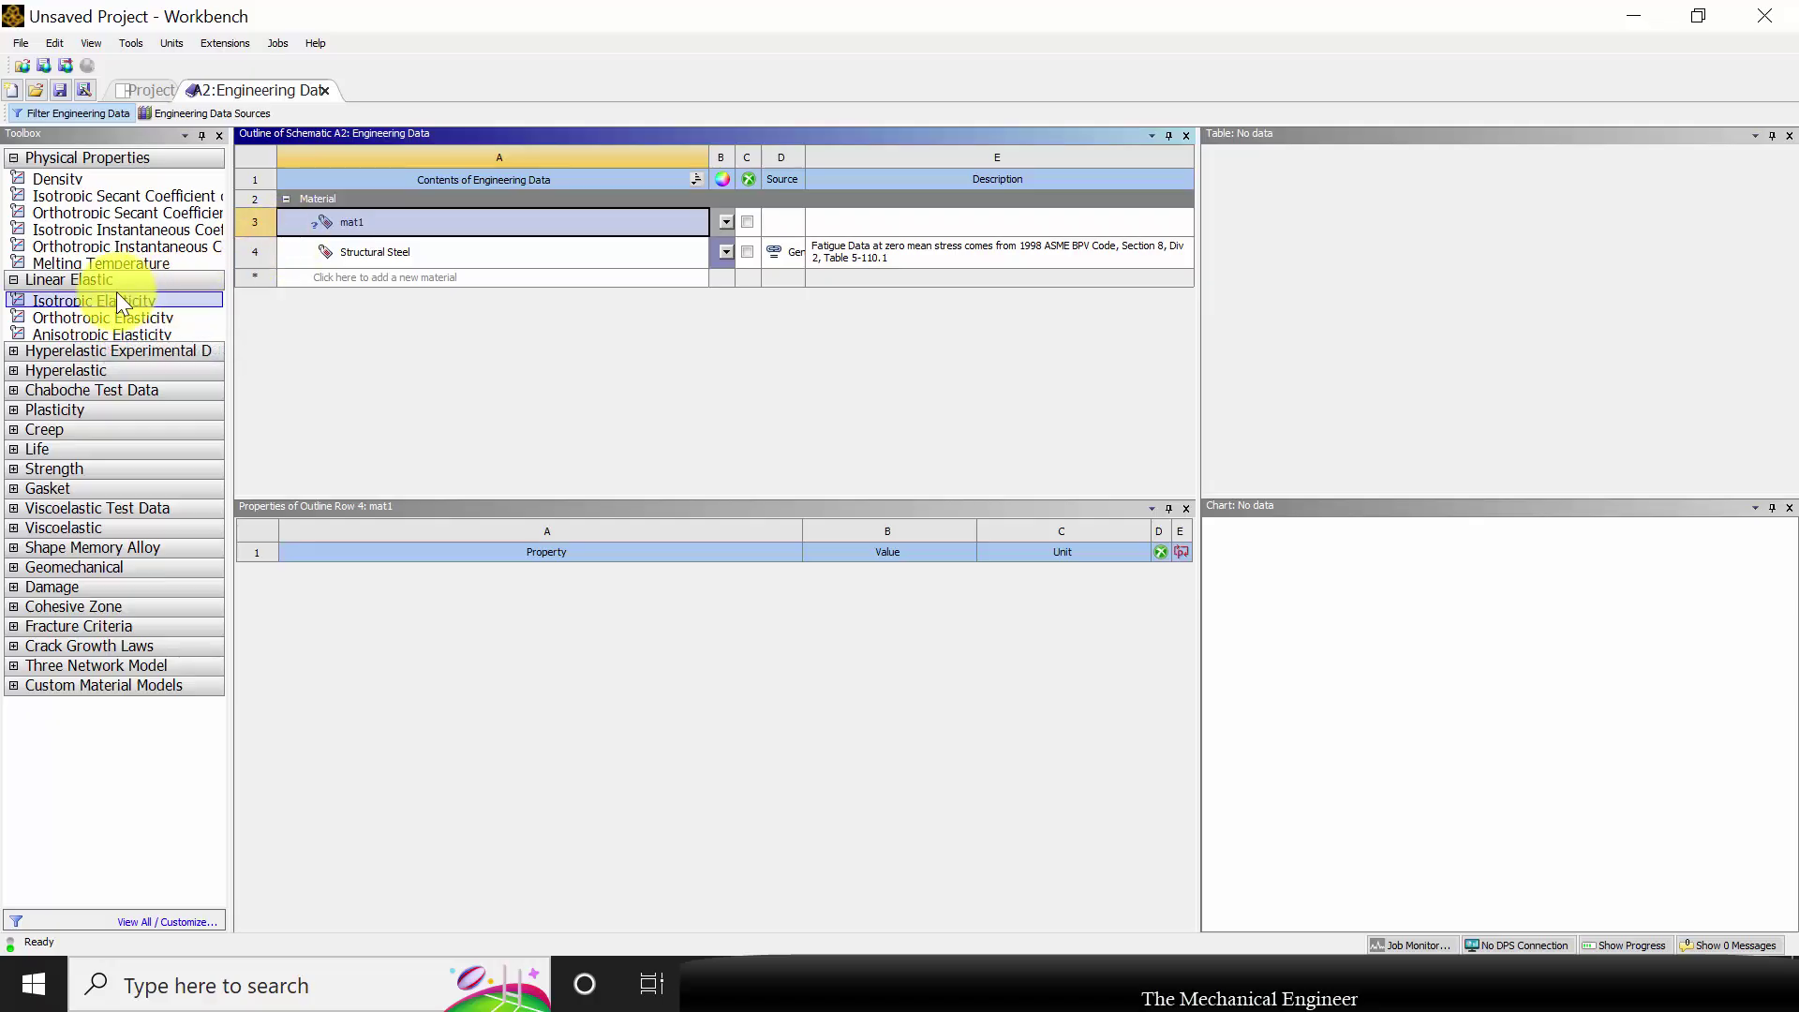
# Step: Assign Isotropic Elasticity to mat1 with a Young's modulus of 210e9 Pa and a Poisson's ratio of 0.3
pyautogui.moveTo(90, 300); pyautogui.dragTo(324, 222)
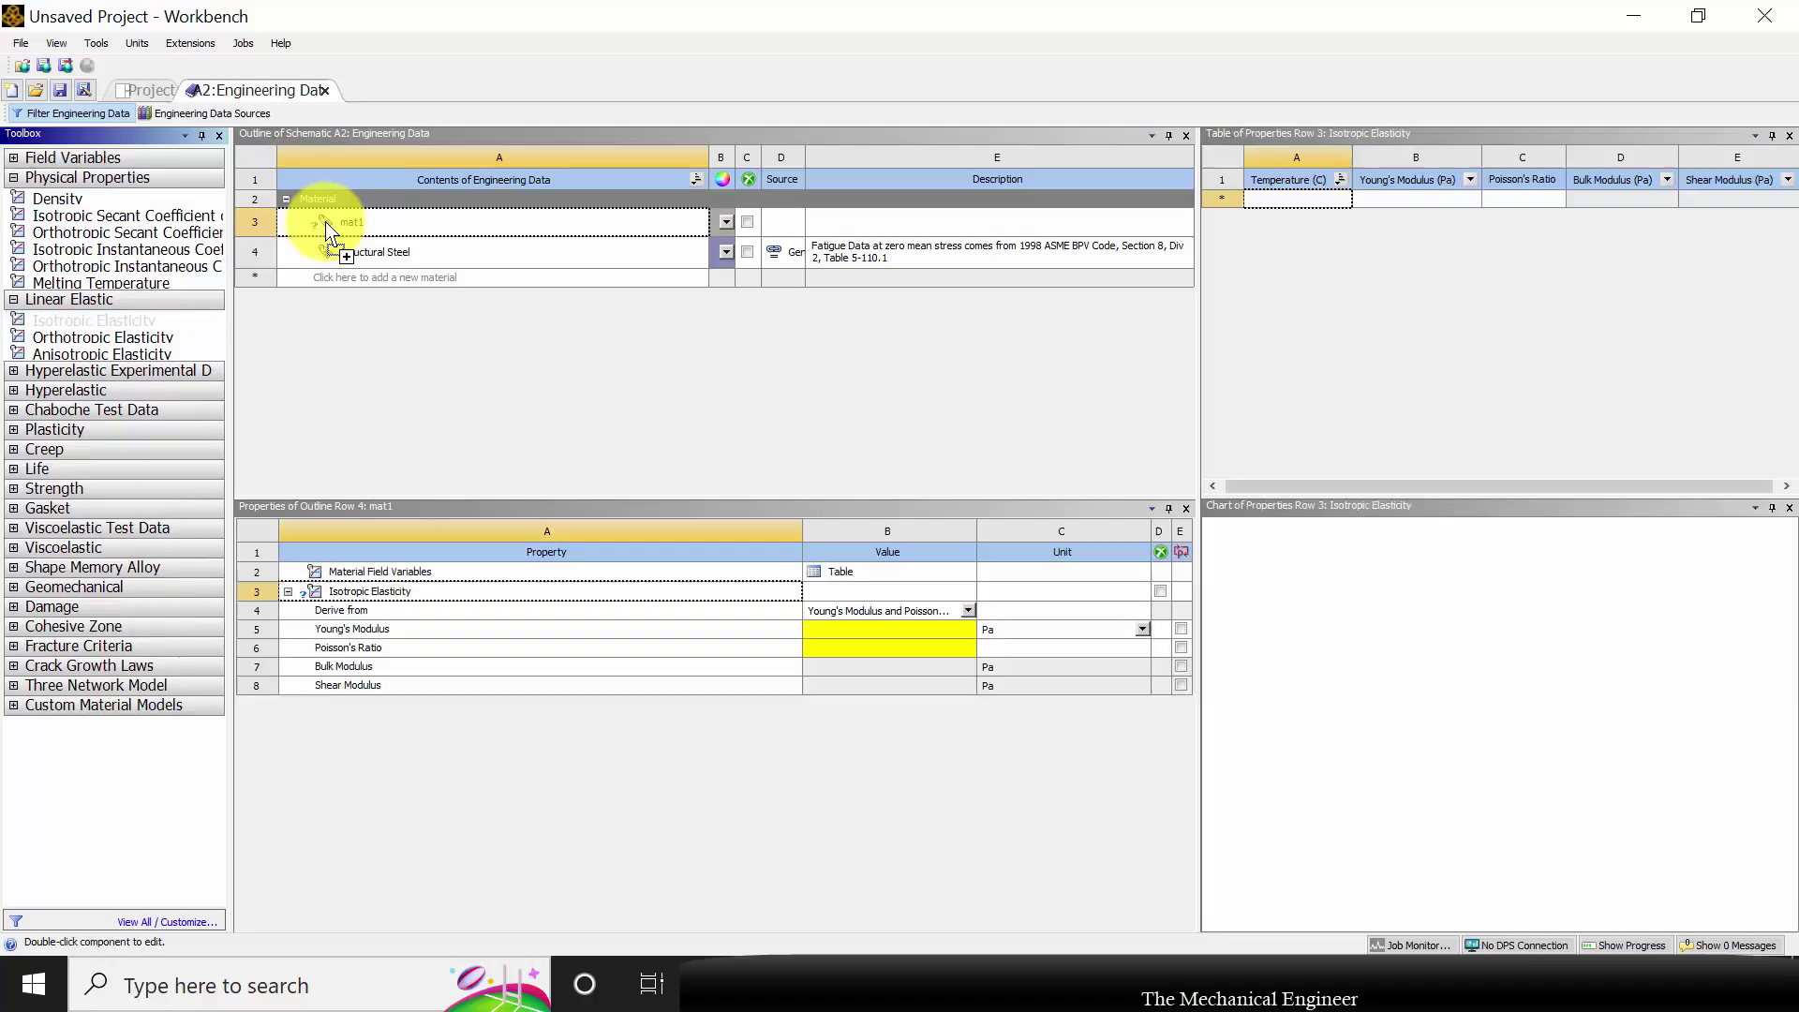
pyautogui.click(823, 628)
pyautogui.write('21')
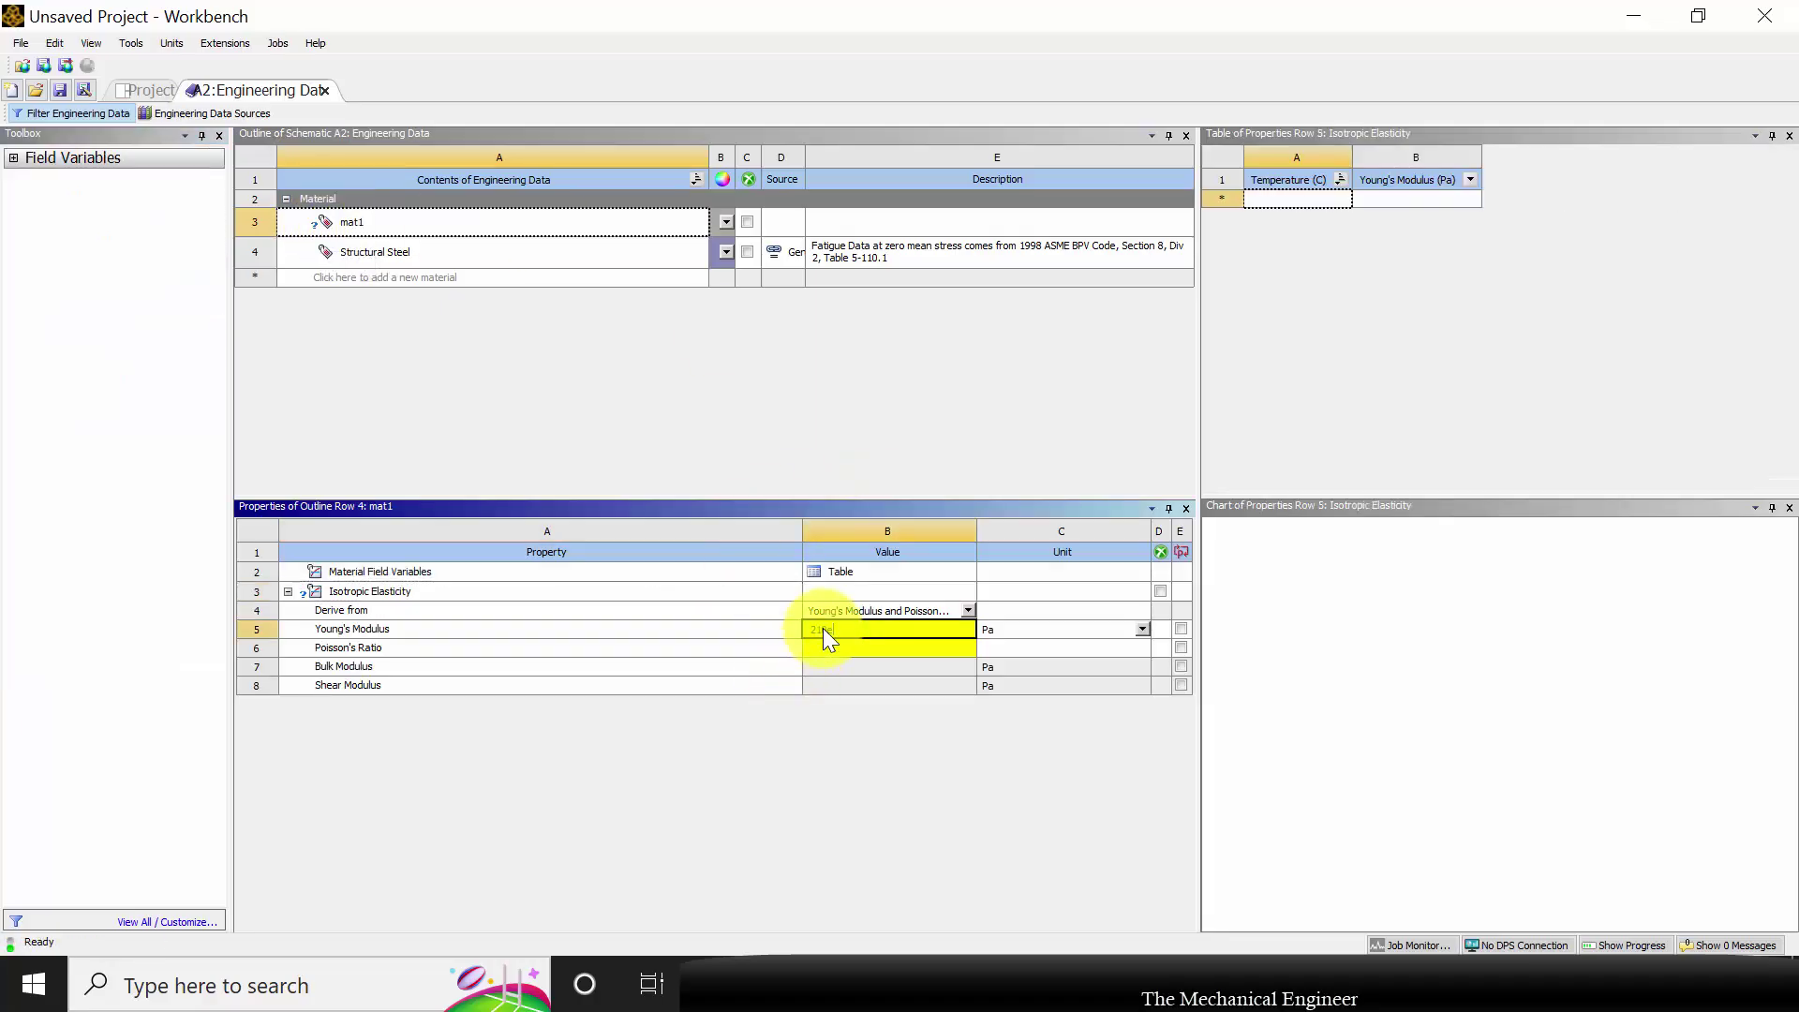
pyautogui.write('e9')
pyautogui.press('Return')
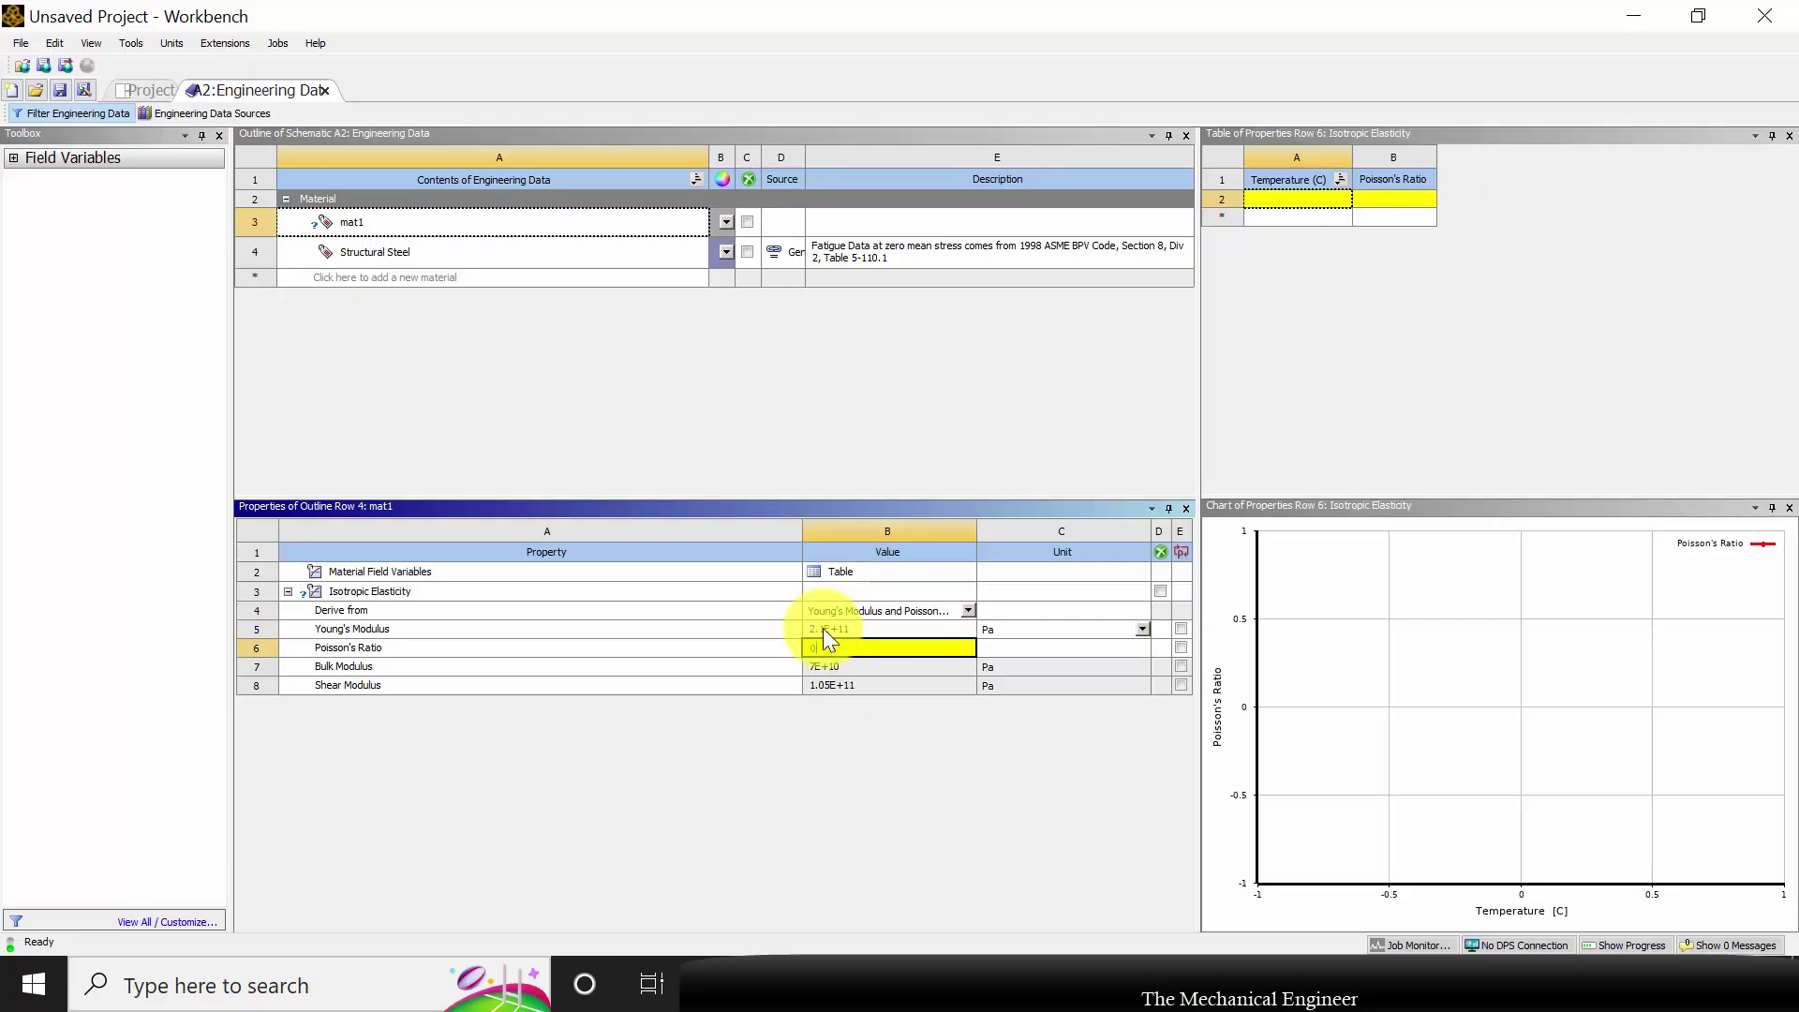
pyautogui.write('0.3')
pyautogui.press('Return')
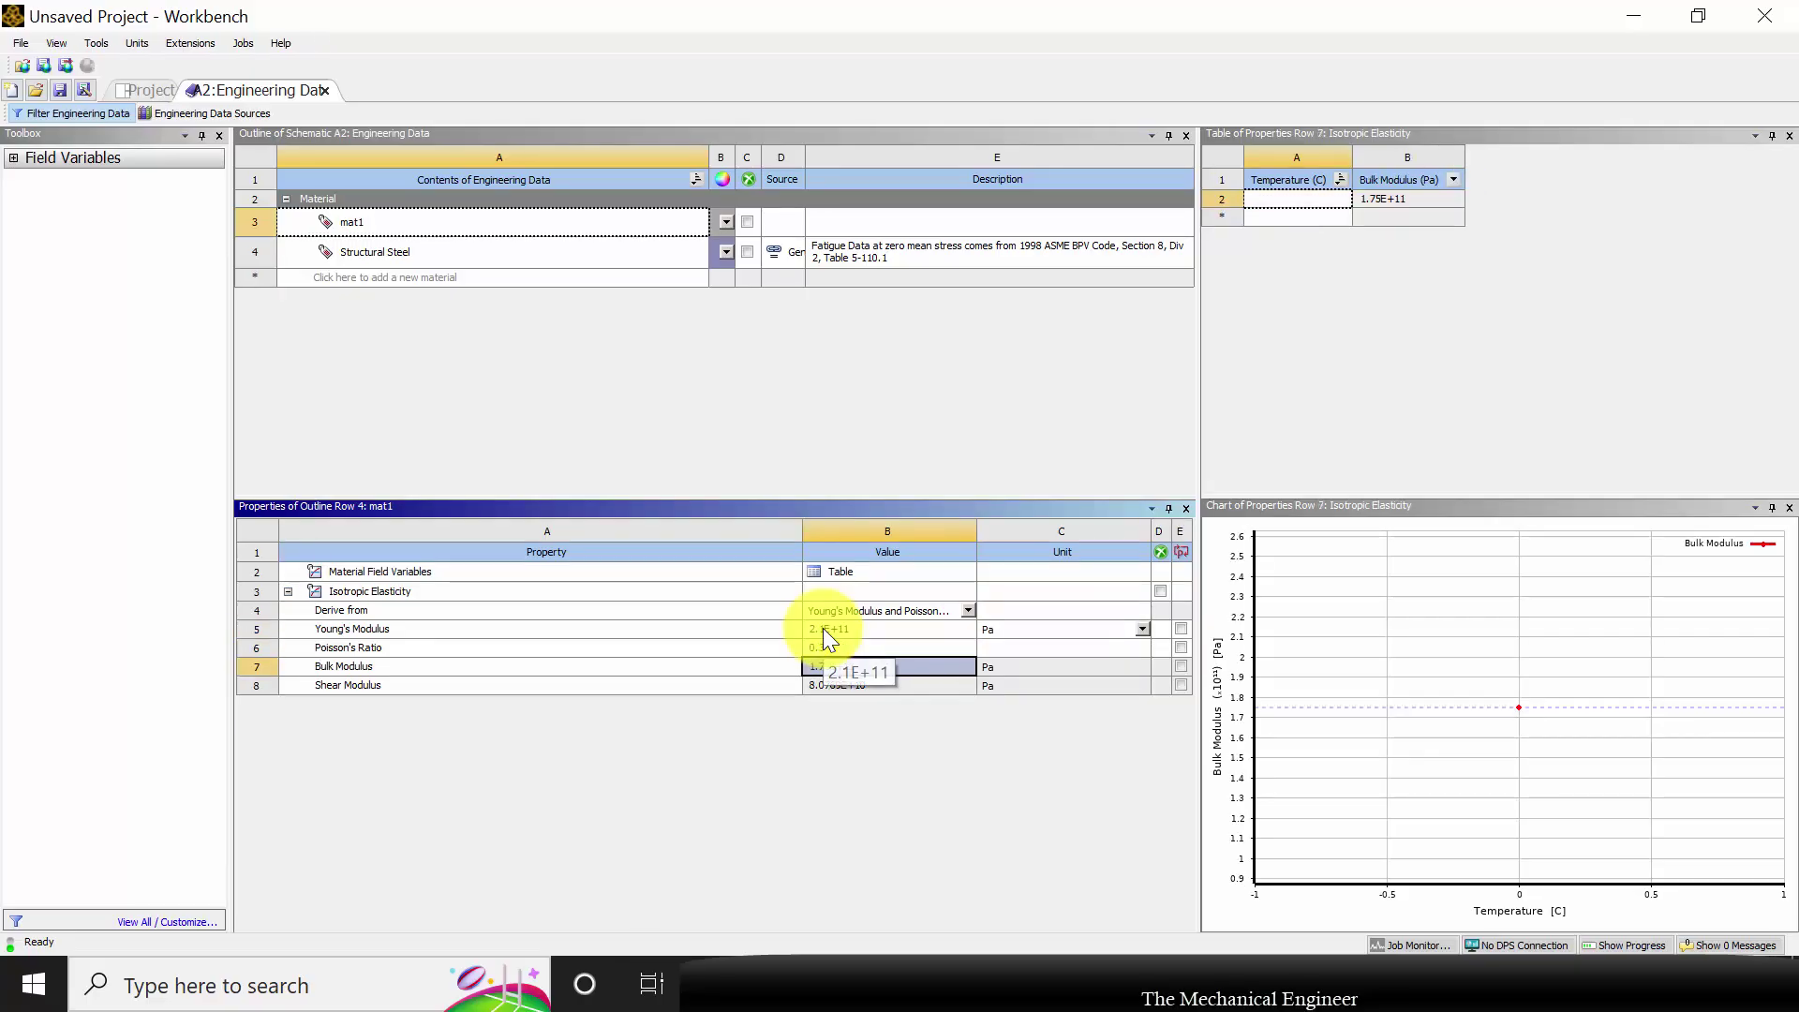
# Step: Return to the project schematic and start a new DesignModeler geometry for the Static Structural system
pyautogui.click(142, 89)
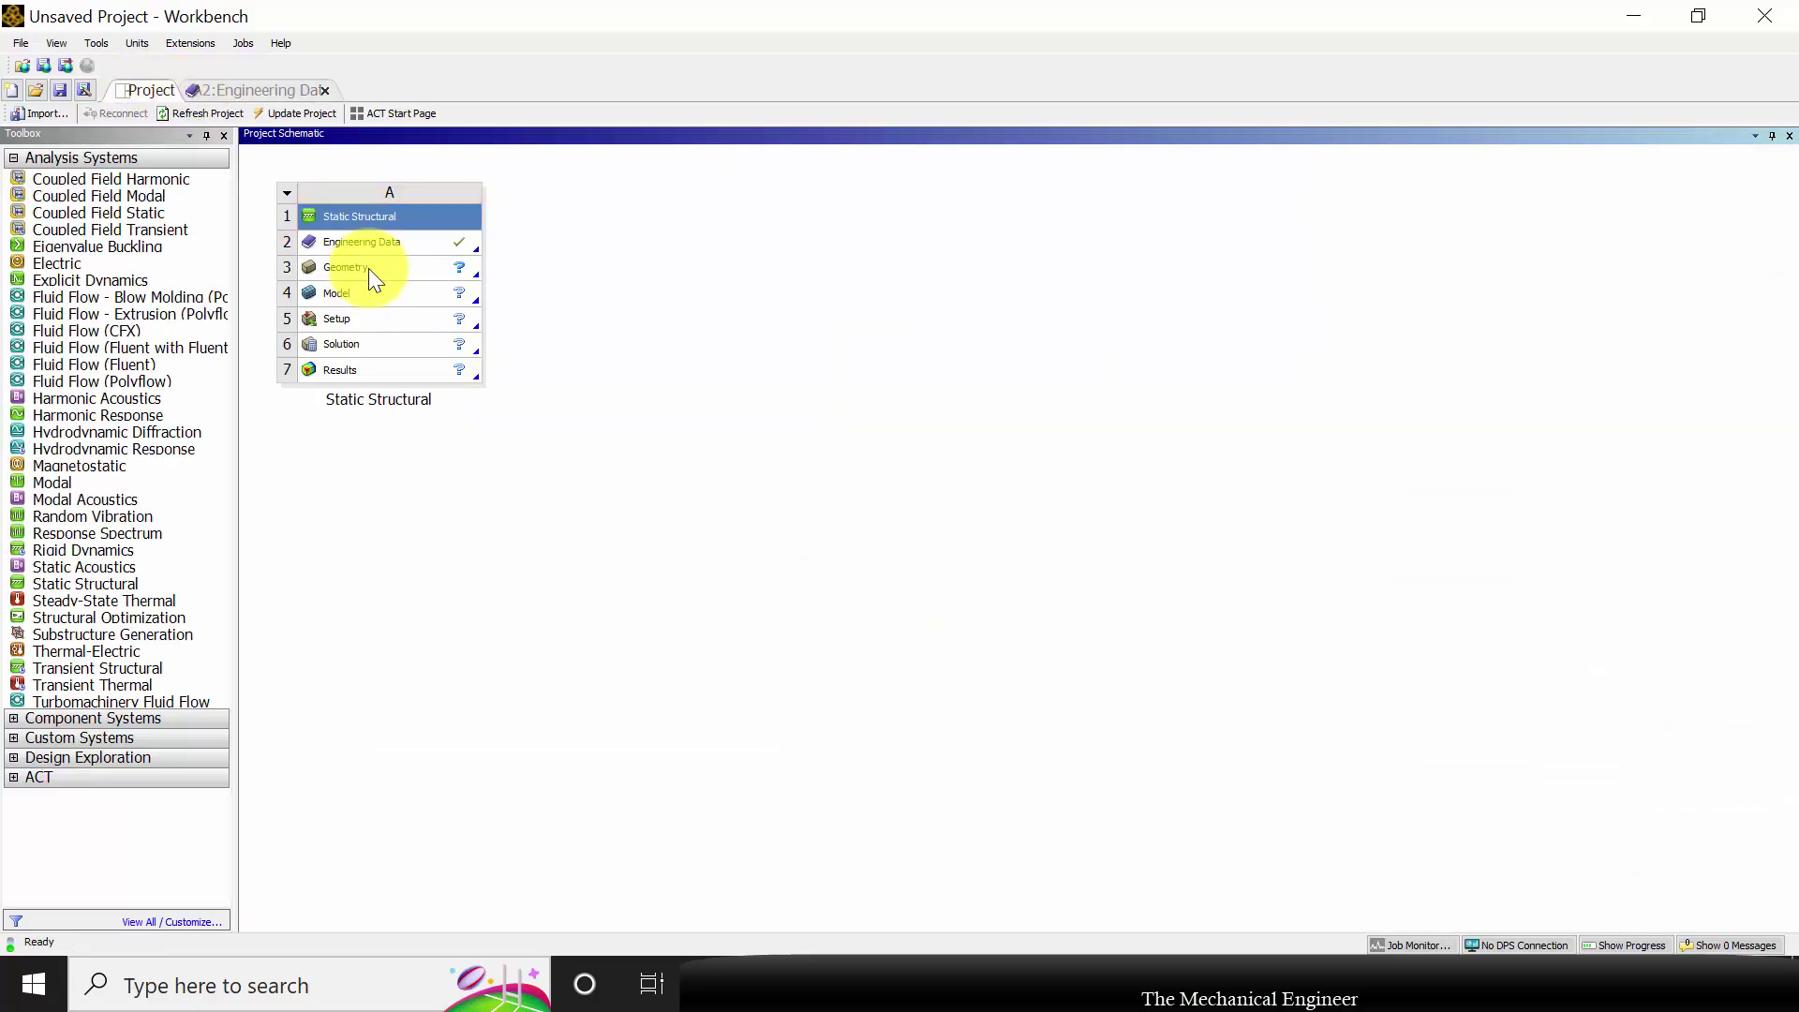
pyautogui.rightClick(369, 268)
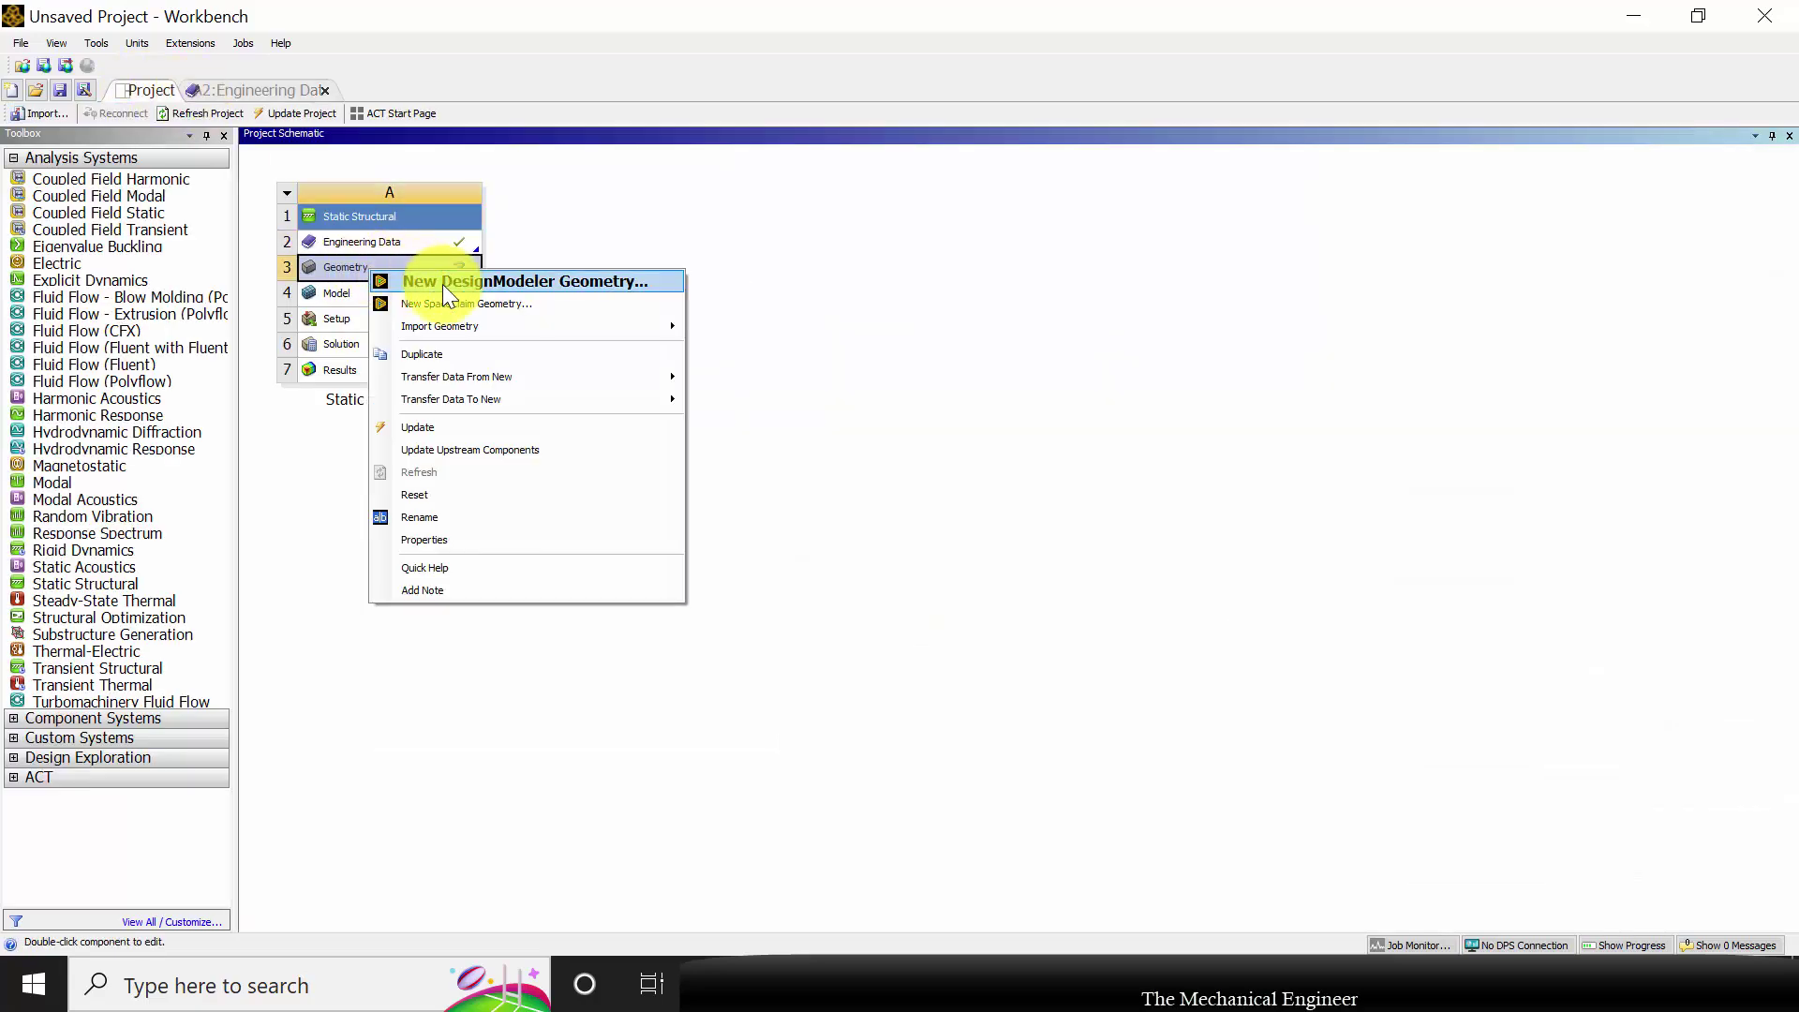
pyautogui.click(467, 285)
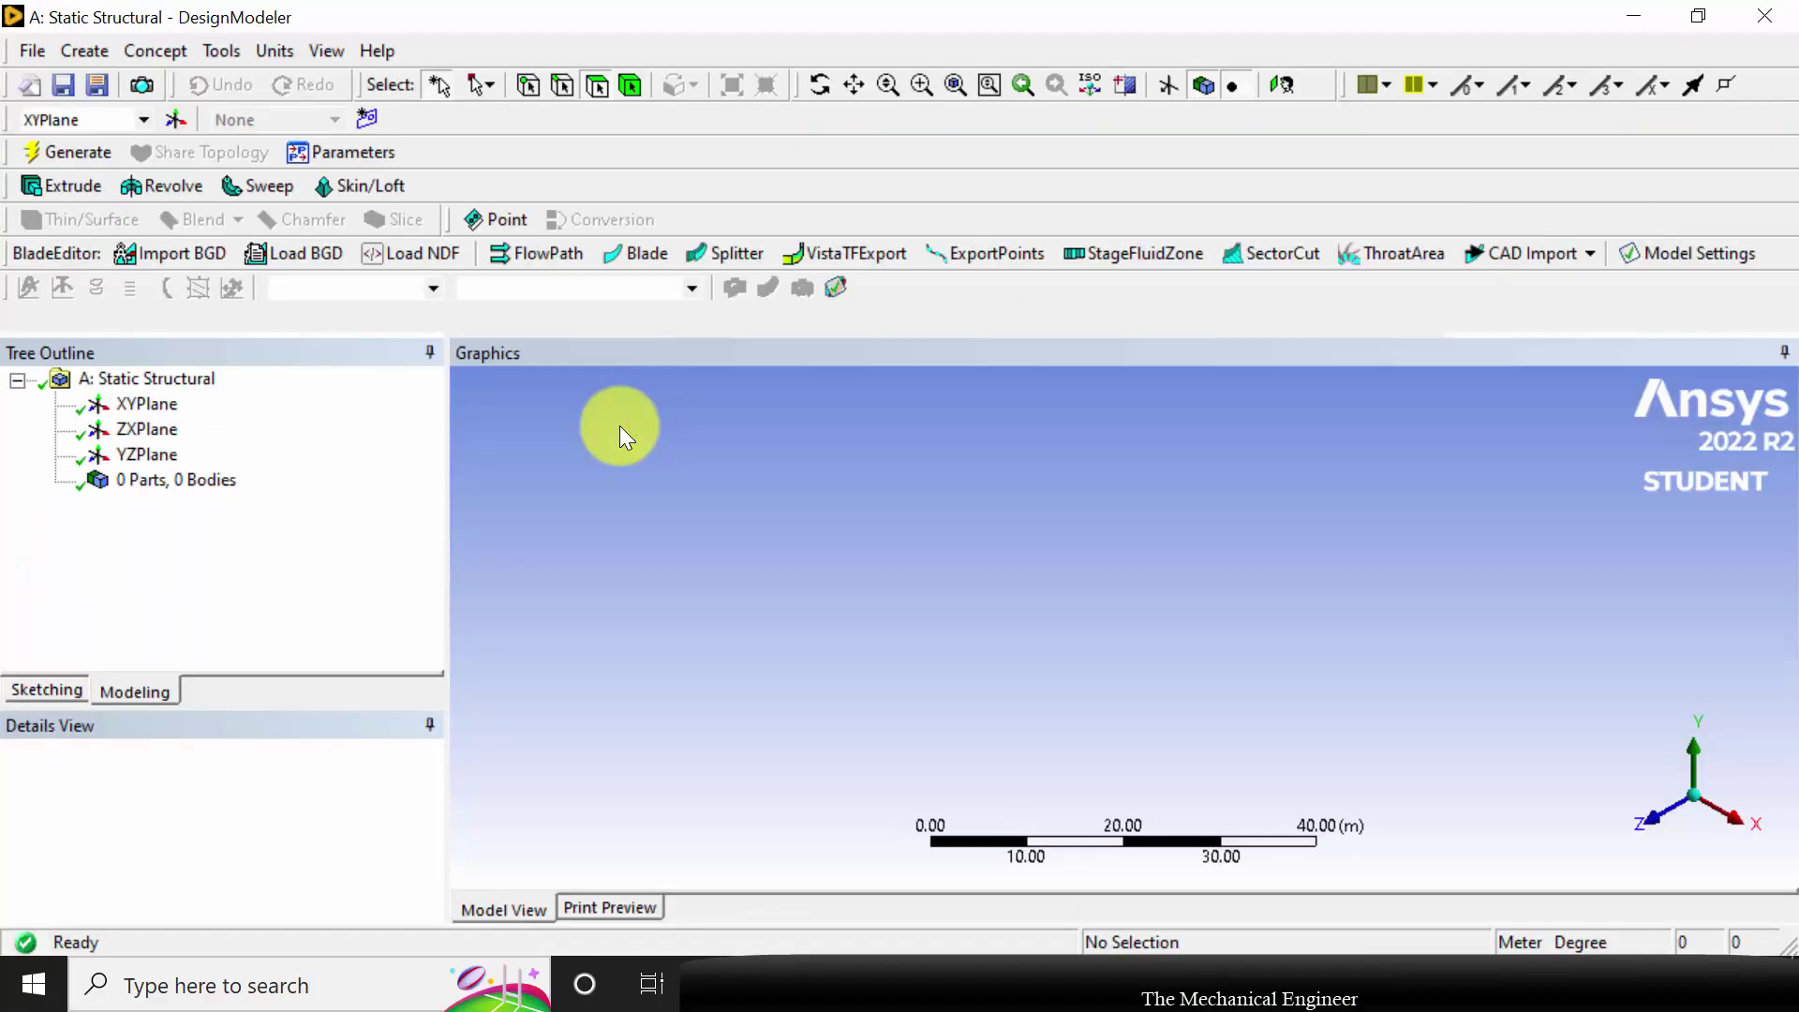
# Step: Look straight at the XY plane and set the length unit to millimetres
pyautogui.click(143, 406)
pyautogui.rightClick(136, 406)
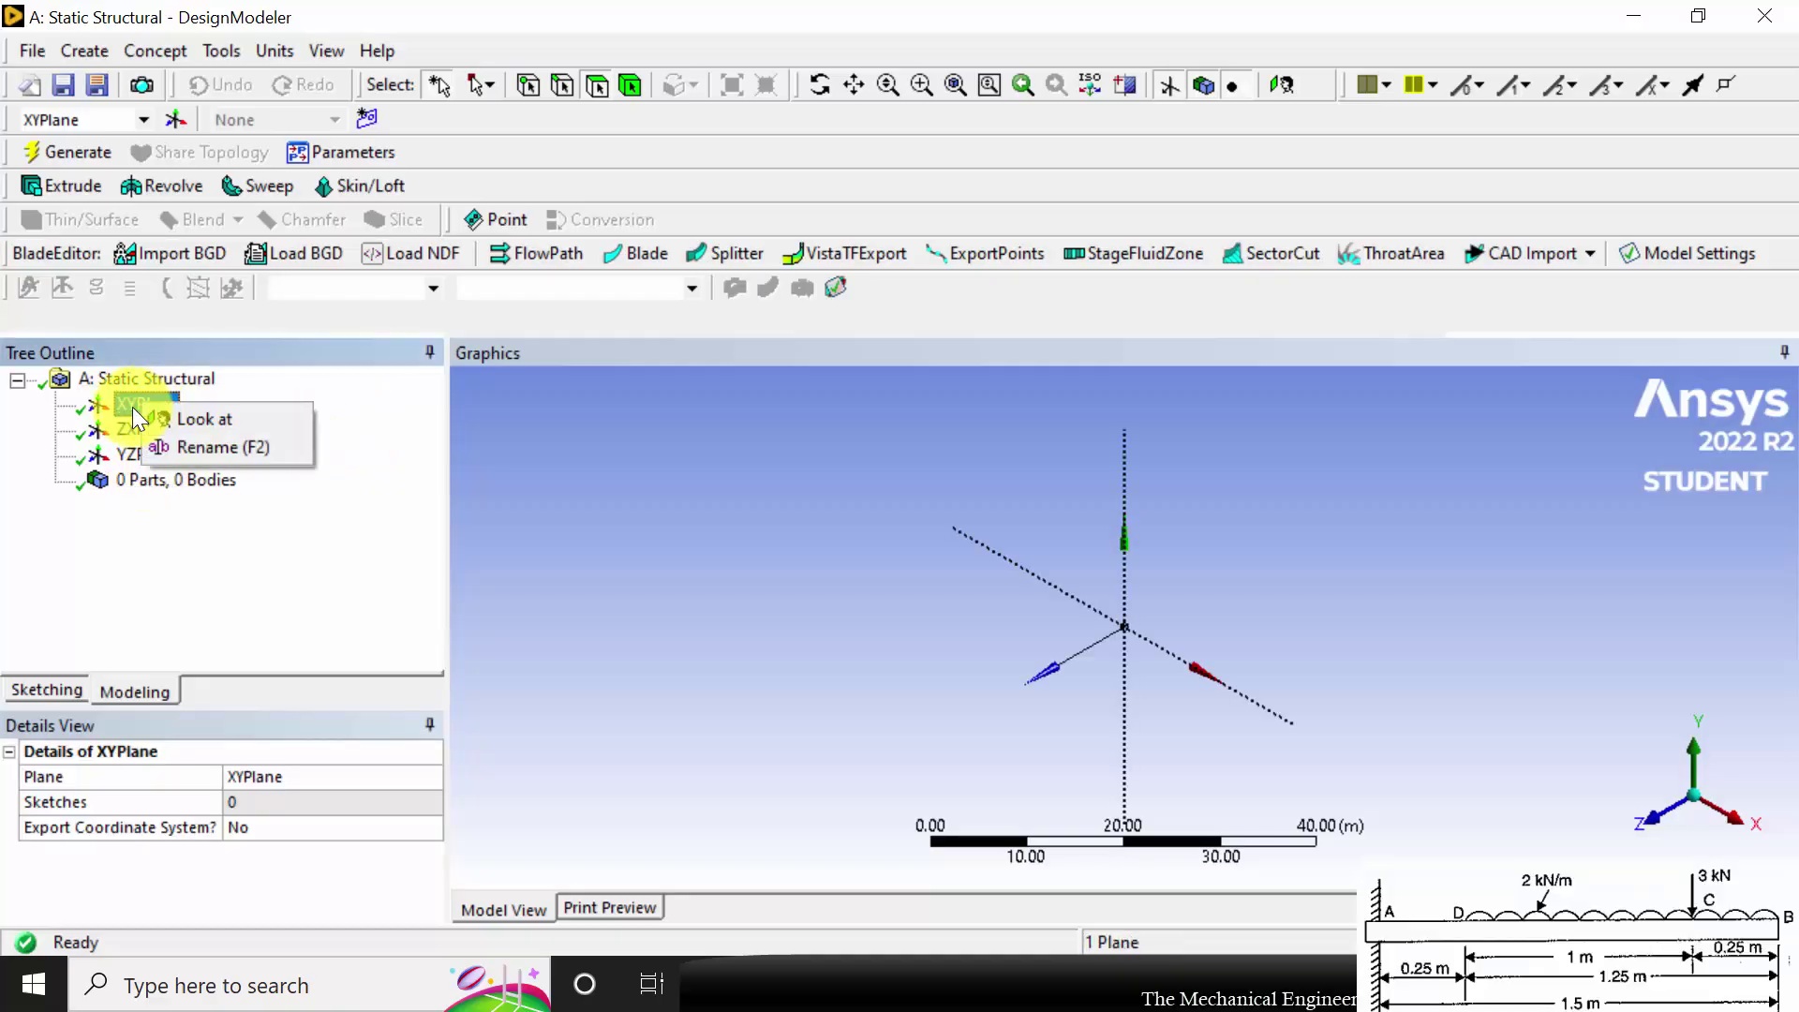
pyautogui.click(178, 421)
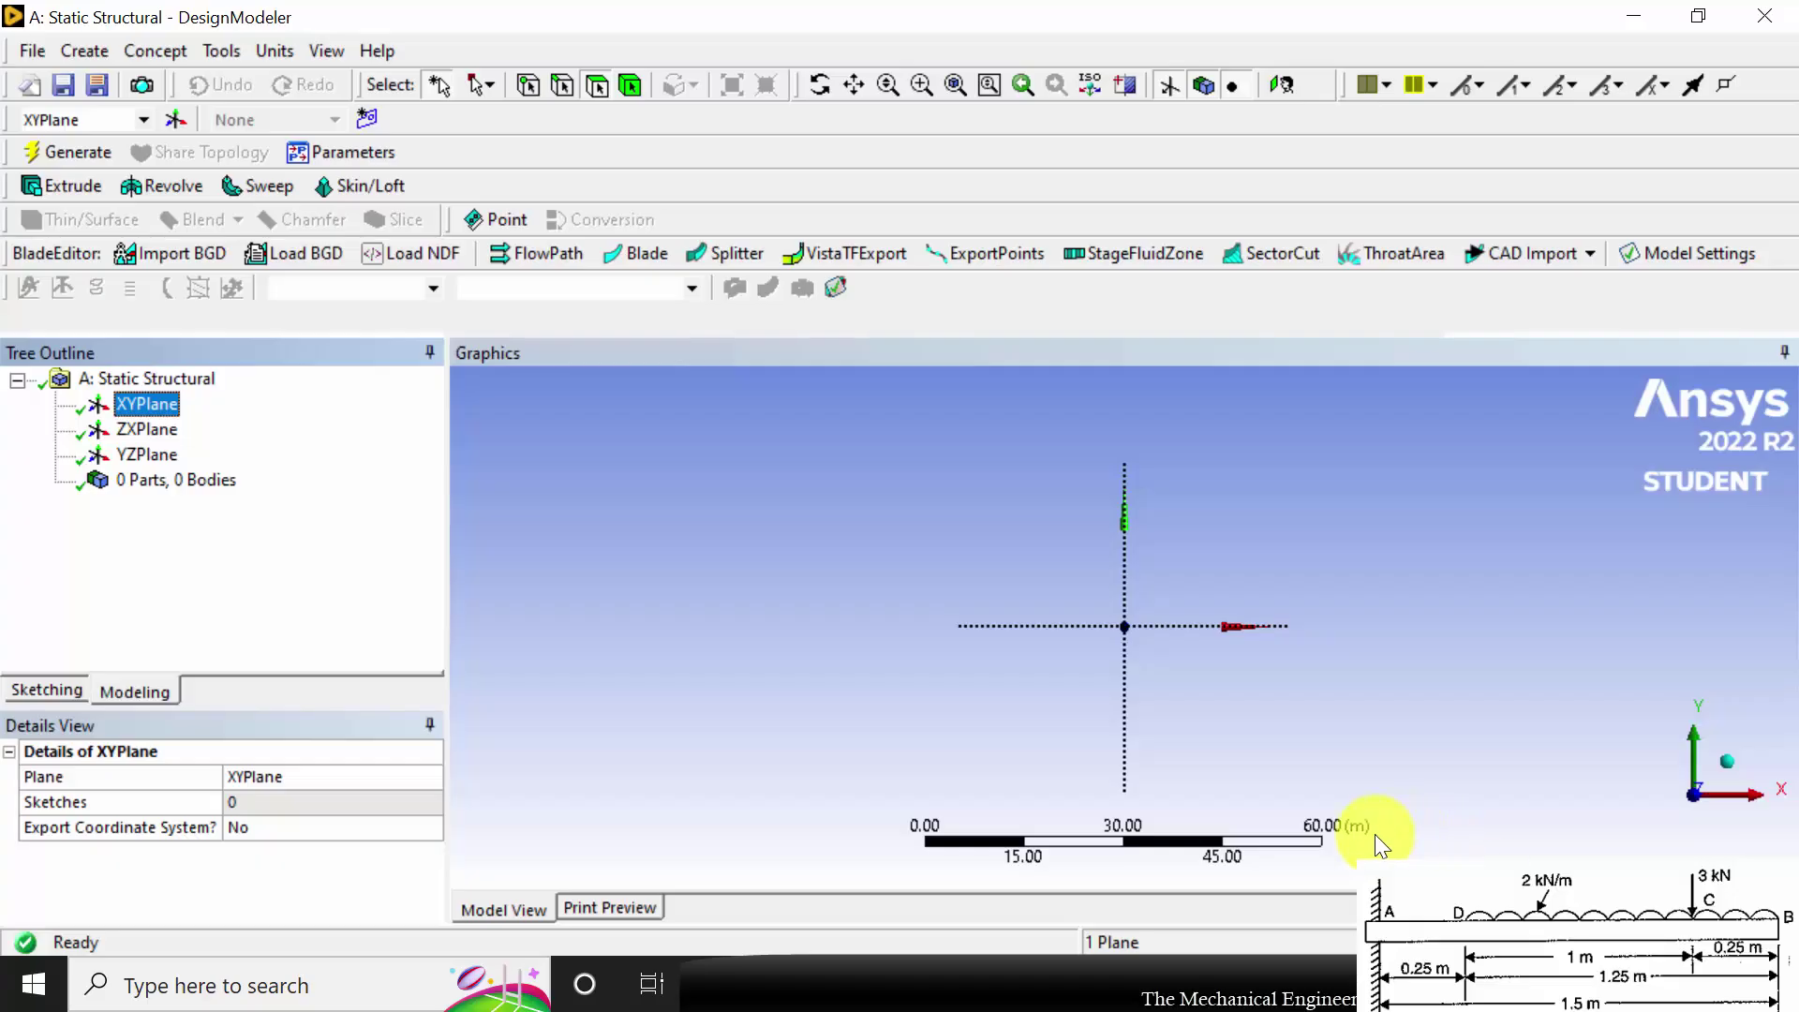
pyautogui.scroll(3, 1375, 831)
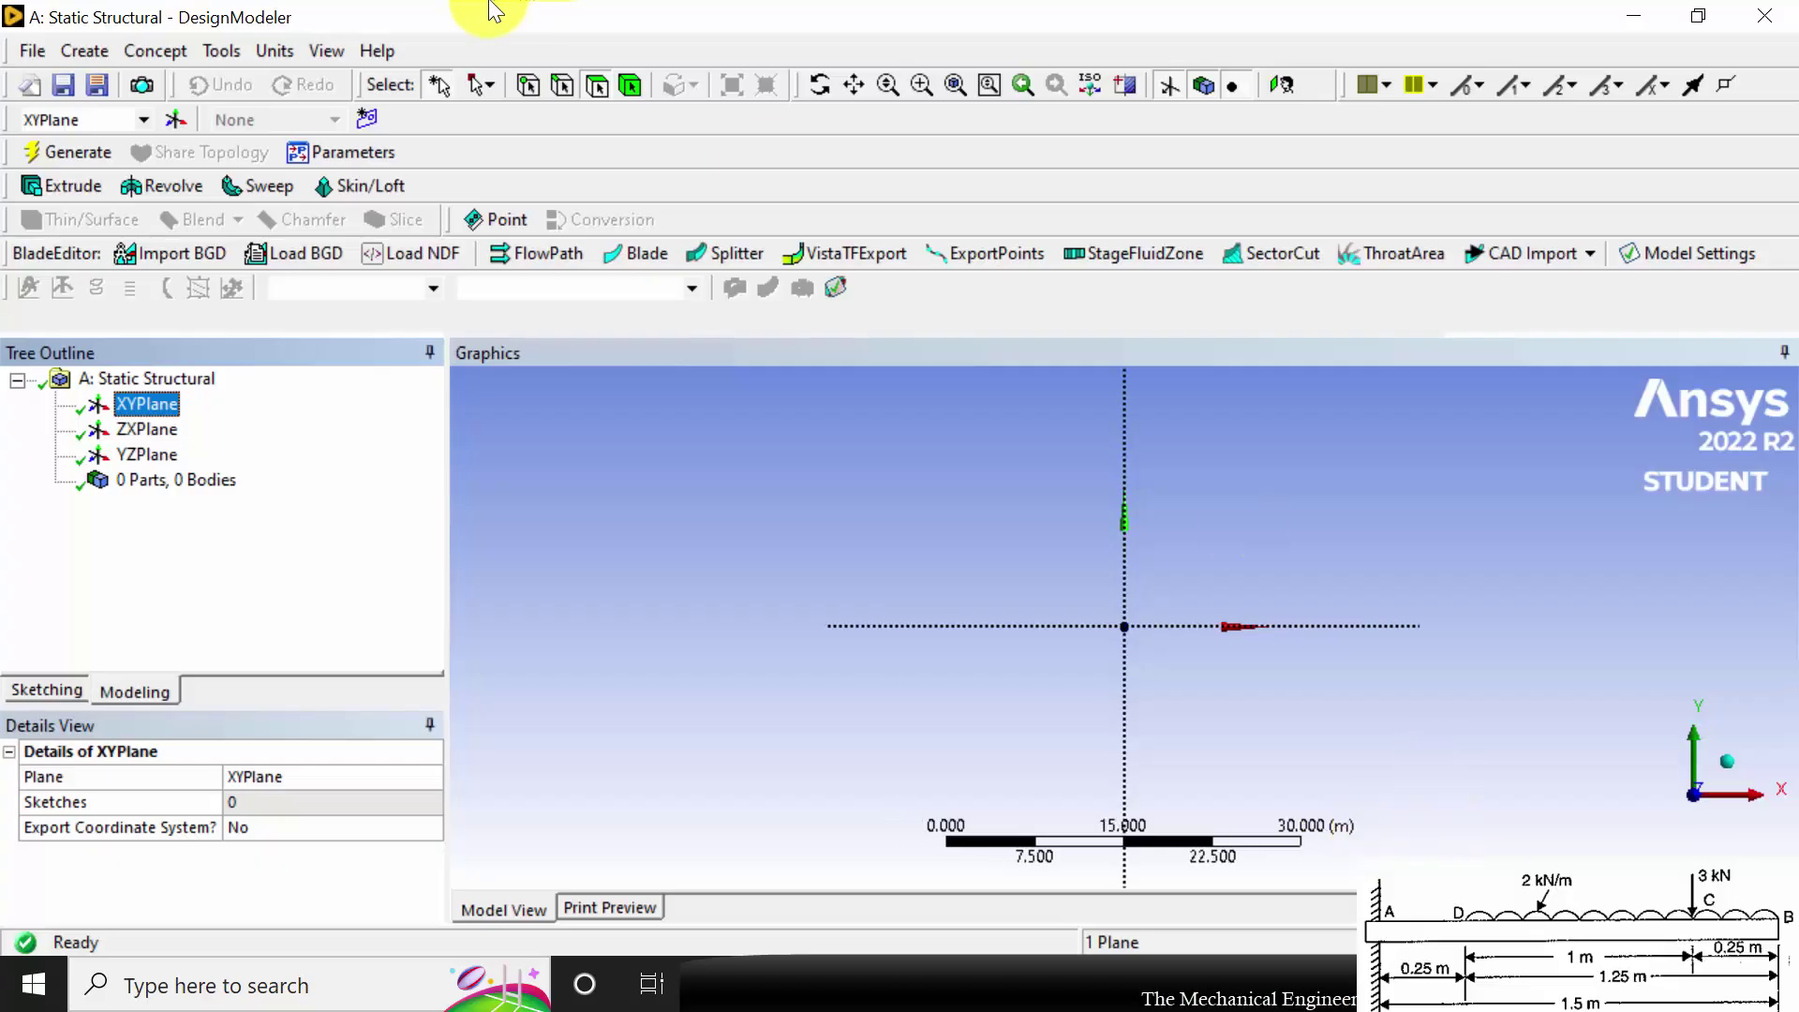
pyautogui.click(279, 49)
pyautogui.click(309, 142)
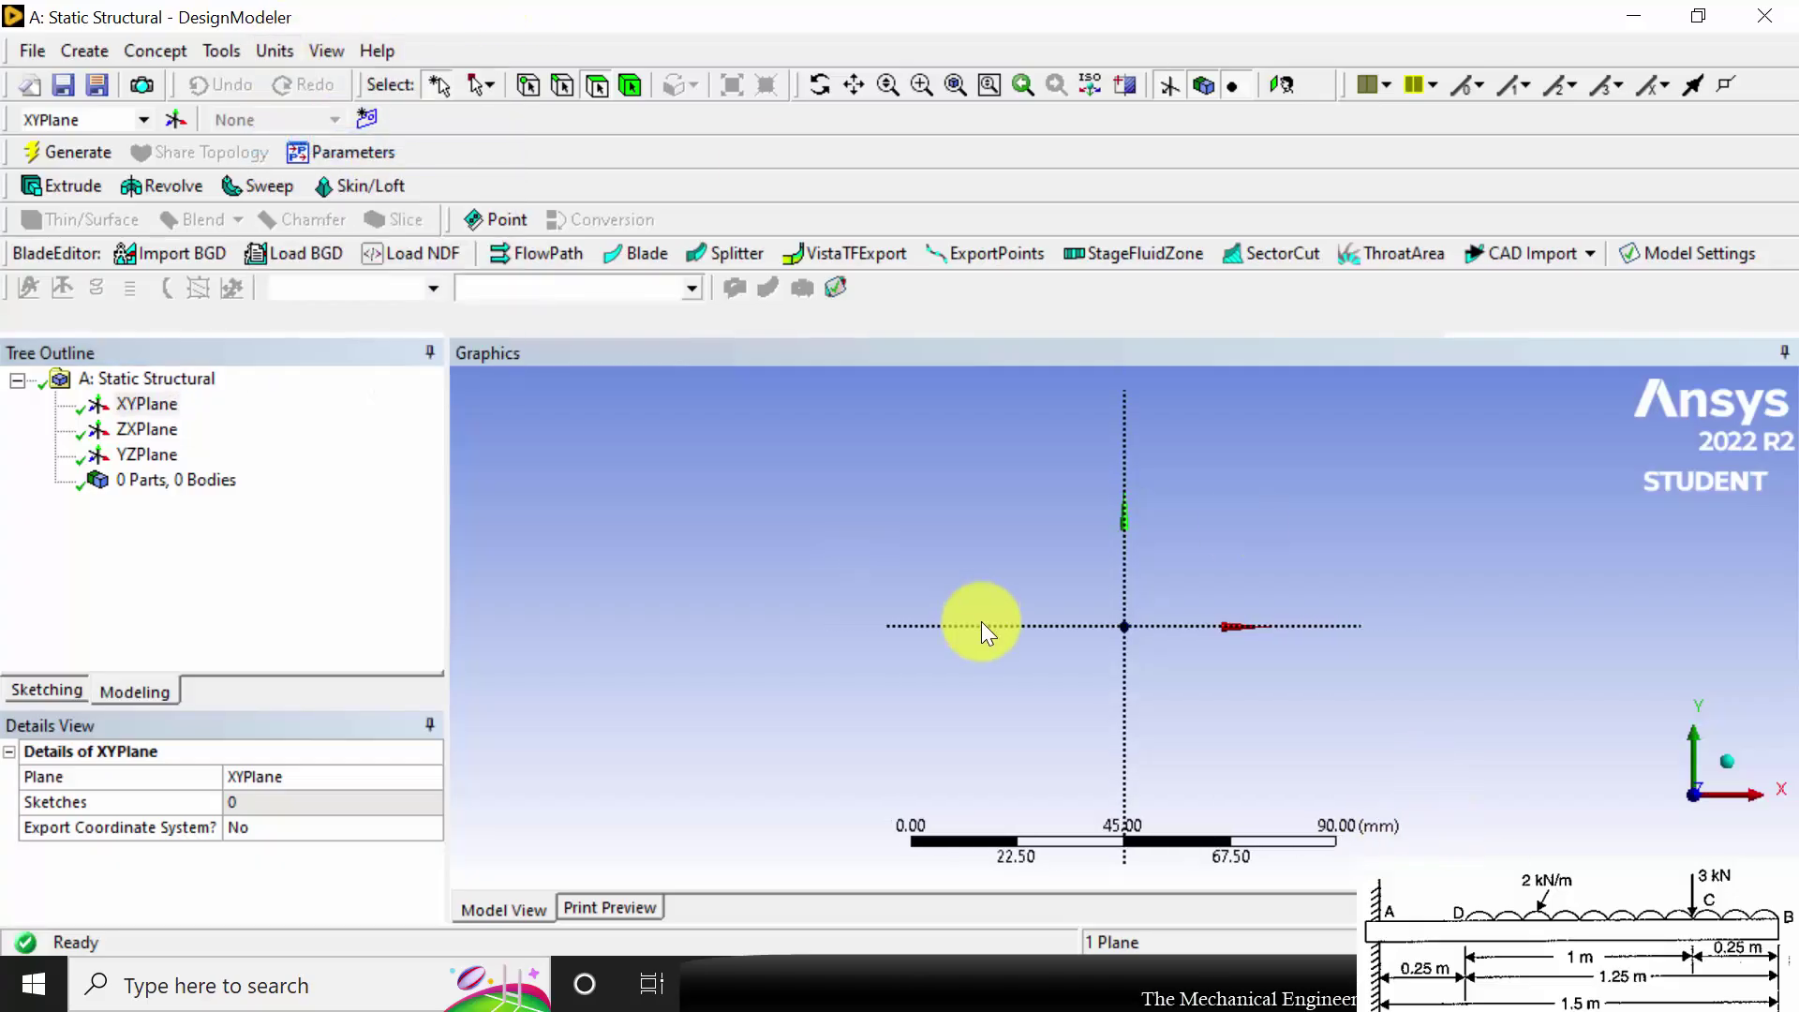
# Step: Sketch a horizontal line about 48 mm long from the origin along the positive X axis on the XY plane
pyautogui.click(54, 690)
pyautogui.click(52, 415)
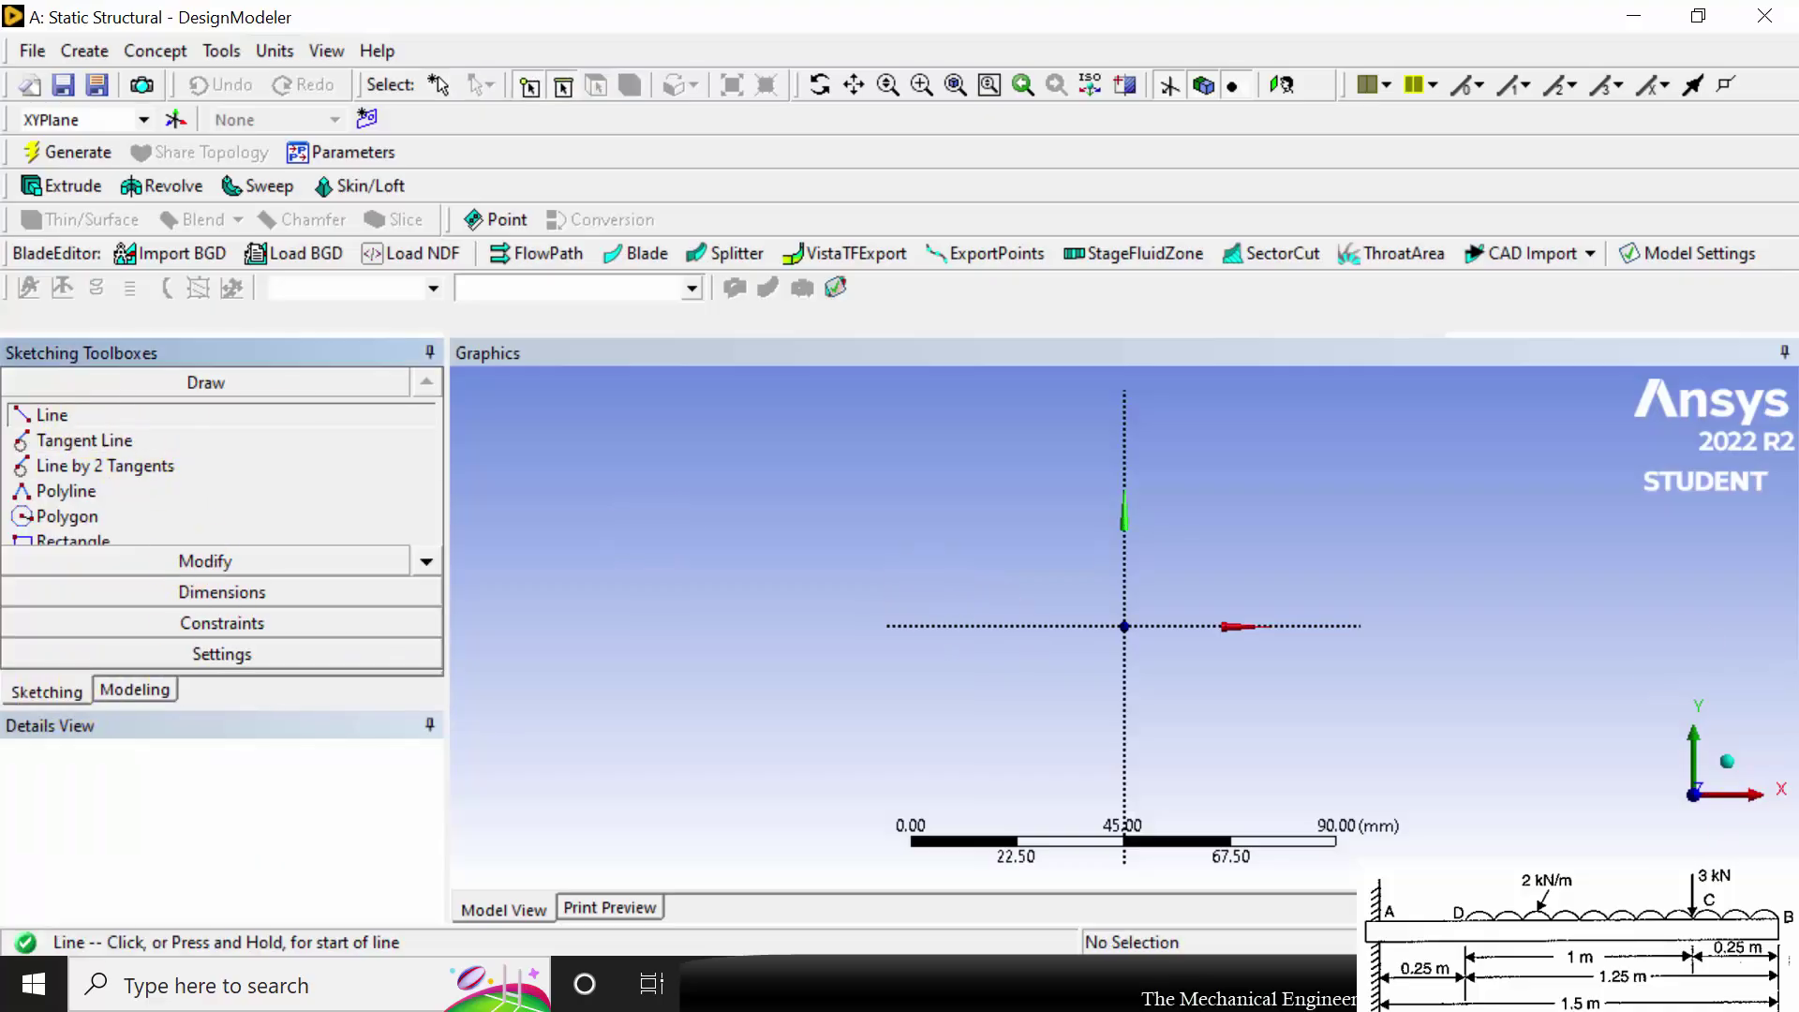
pyautogui.click(1125, 625)
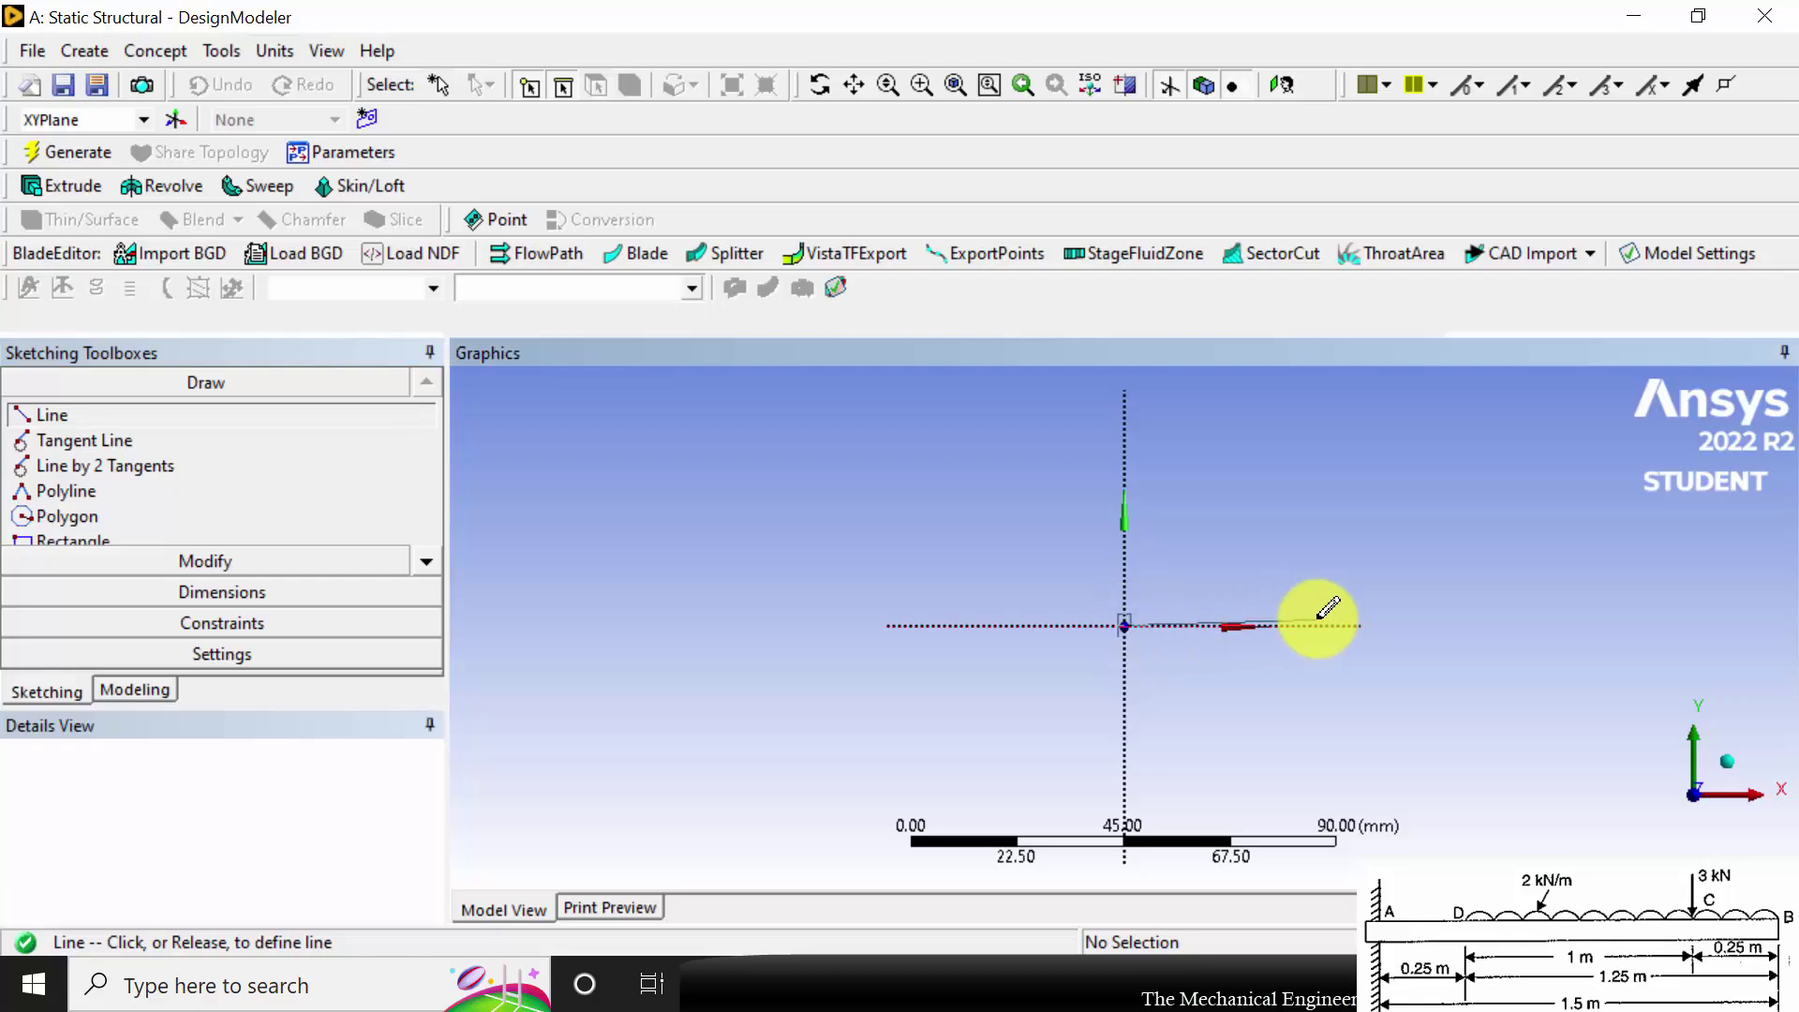
pyautogui.click(1354, 625)
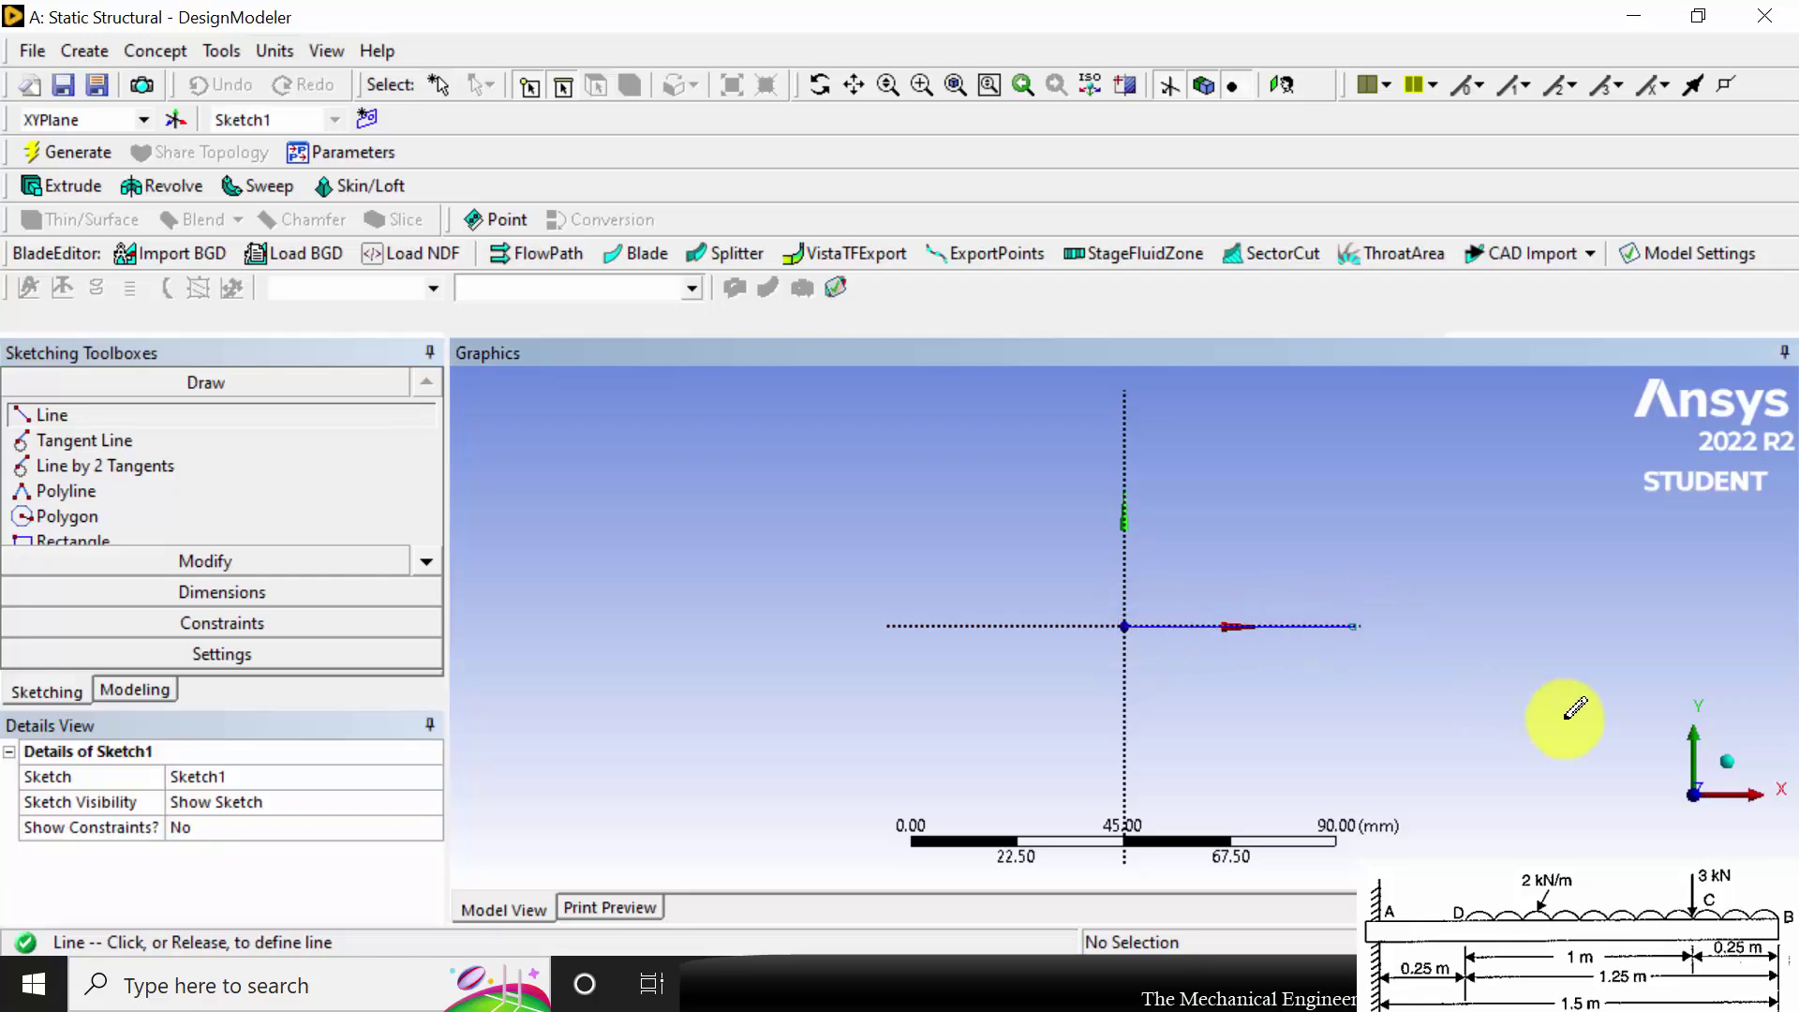
# Step: Dimension the horizontal line from the origin and set its length to 250 mm
pyautogui.click(221, 592)
pyautogui.click(104, 471)
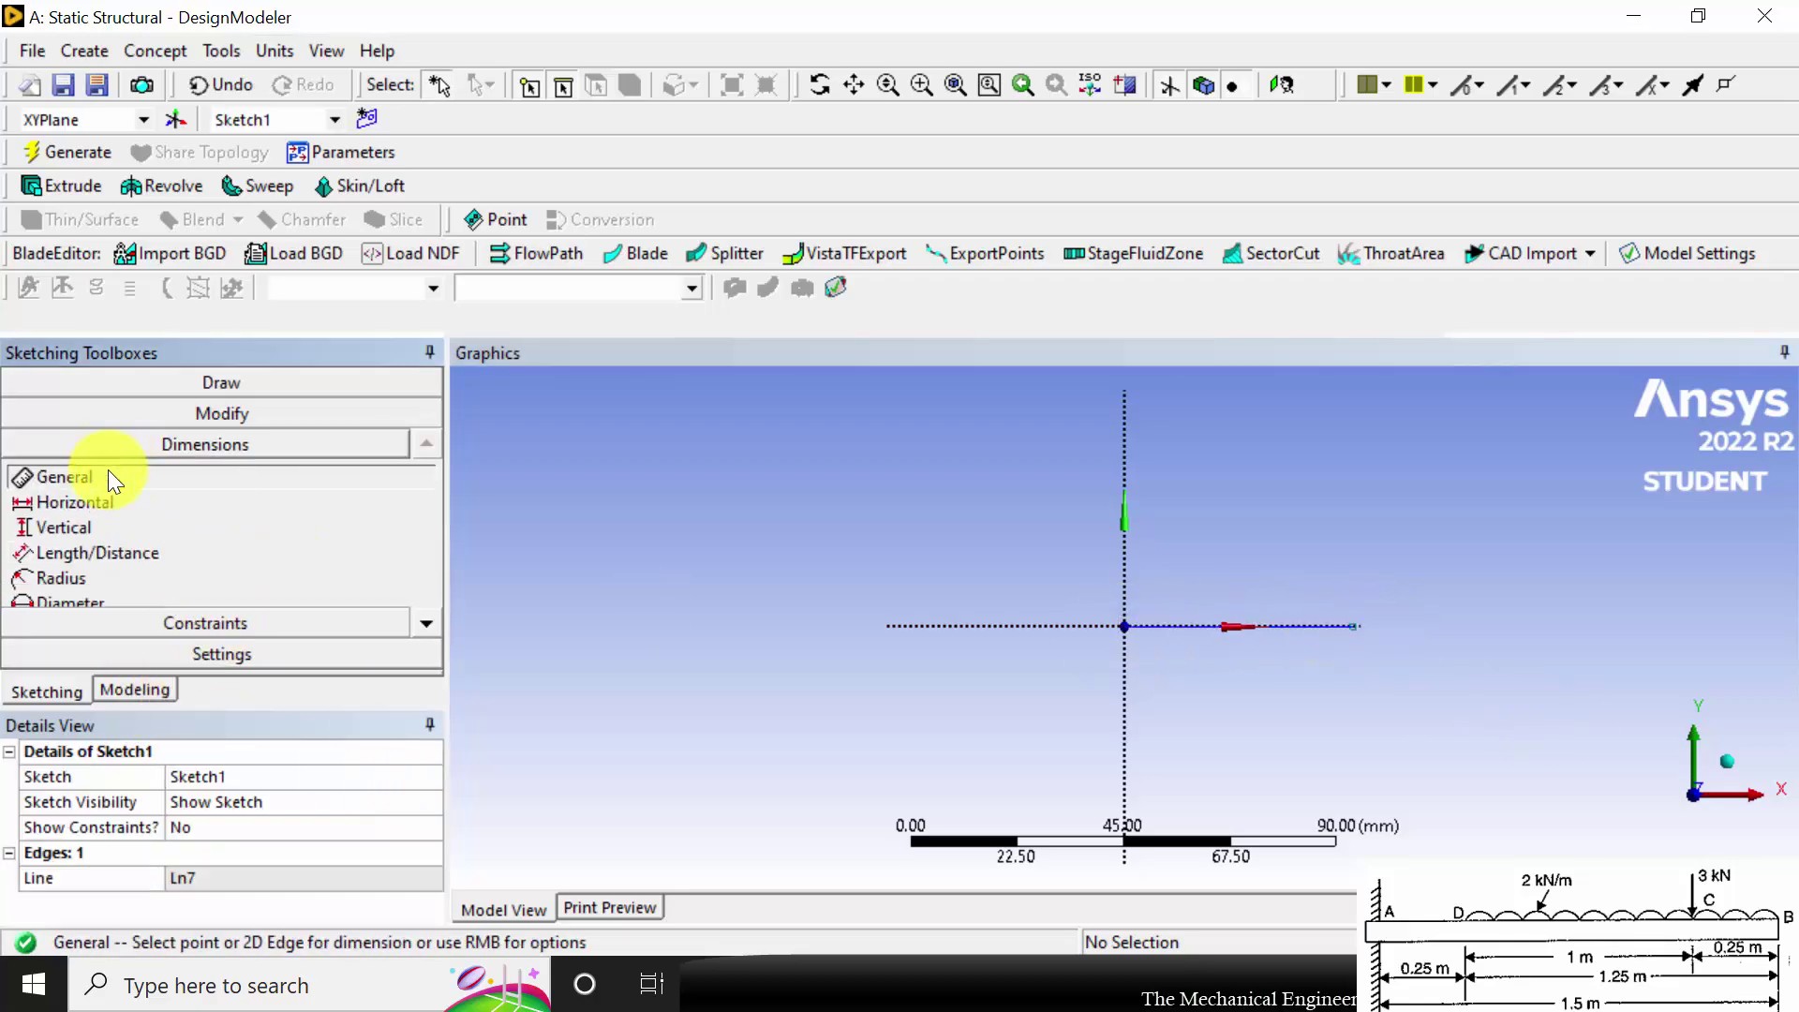
pyautogui.click(1298, 626)
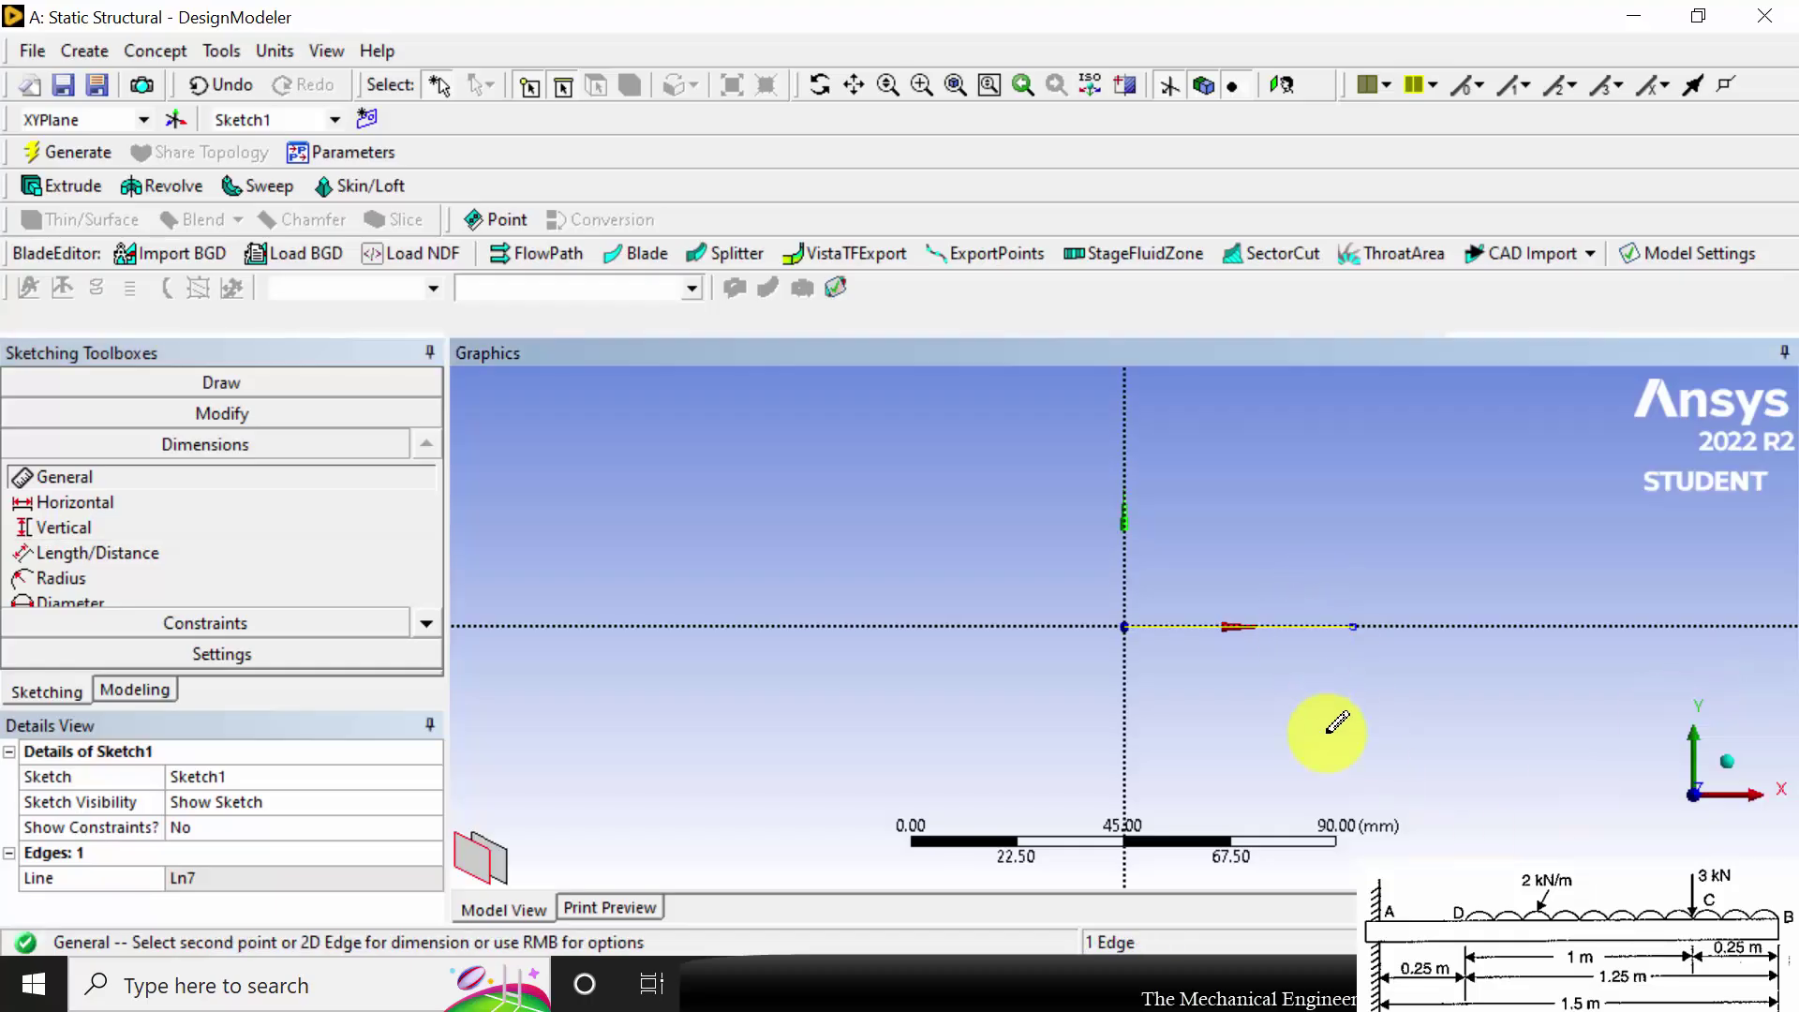
pyautogui.click(1271, 711)
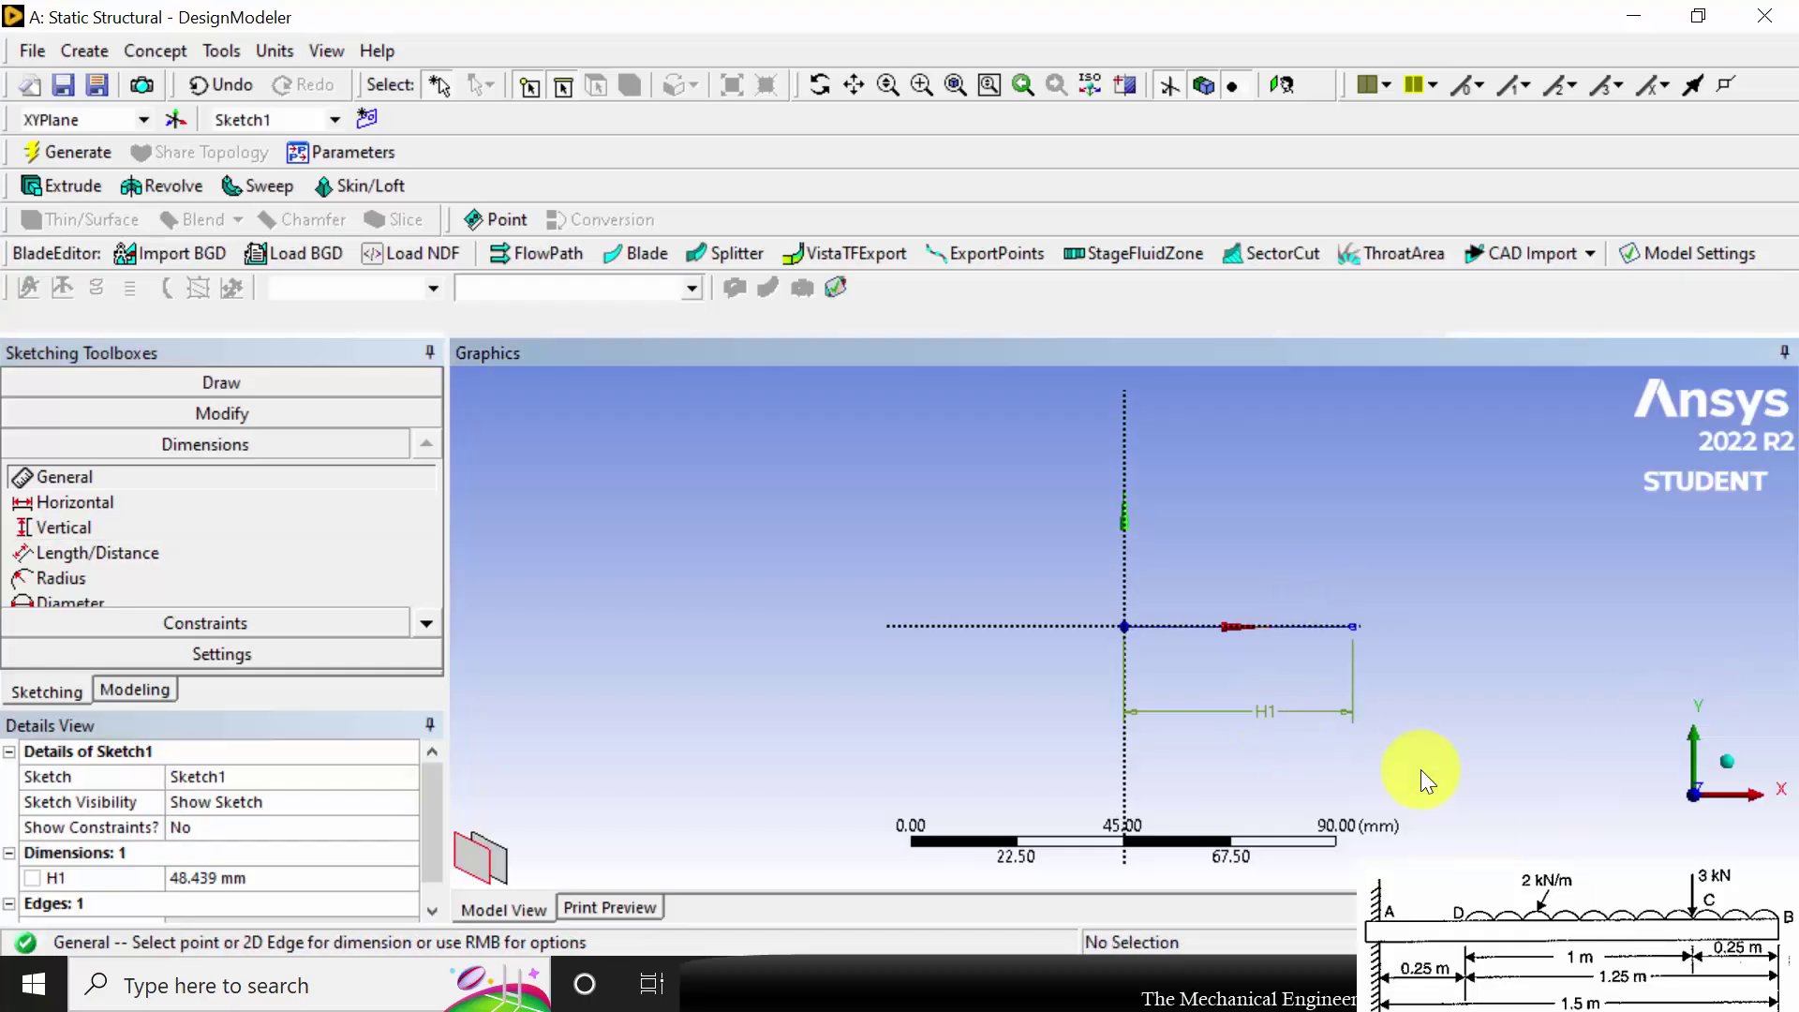
pyautogui.click(277, 878)
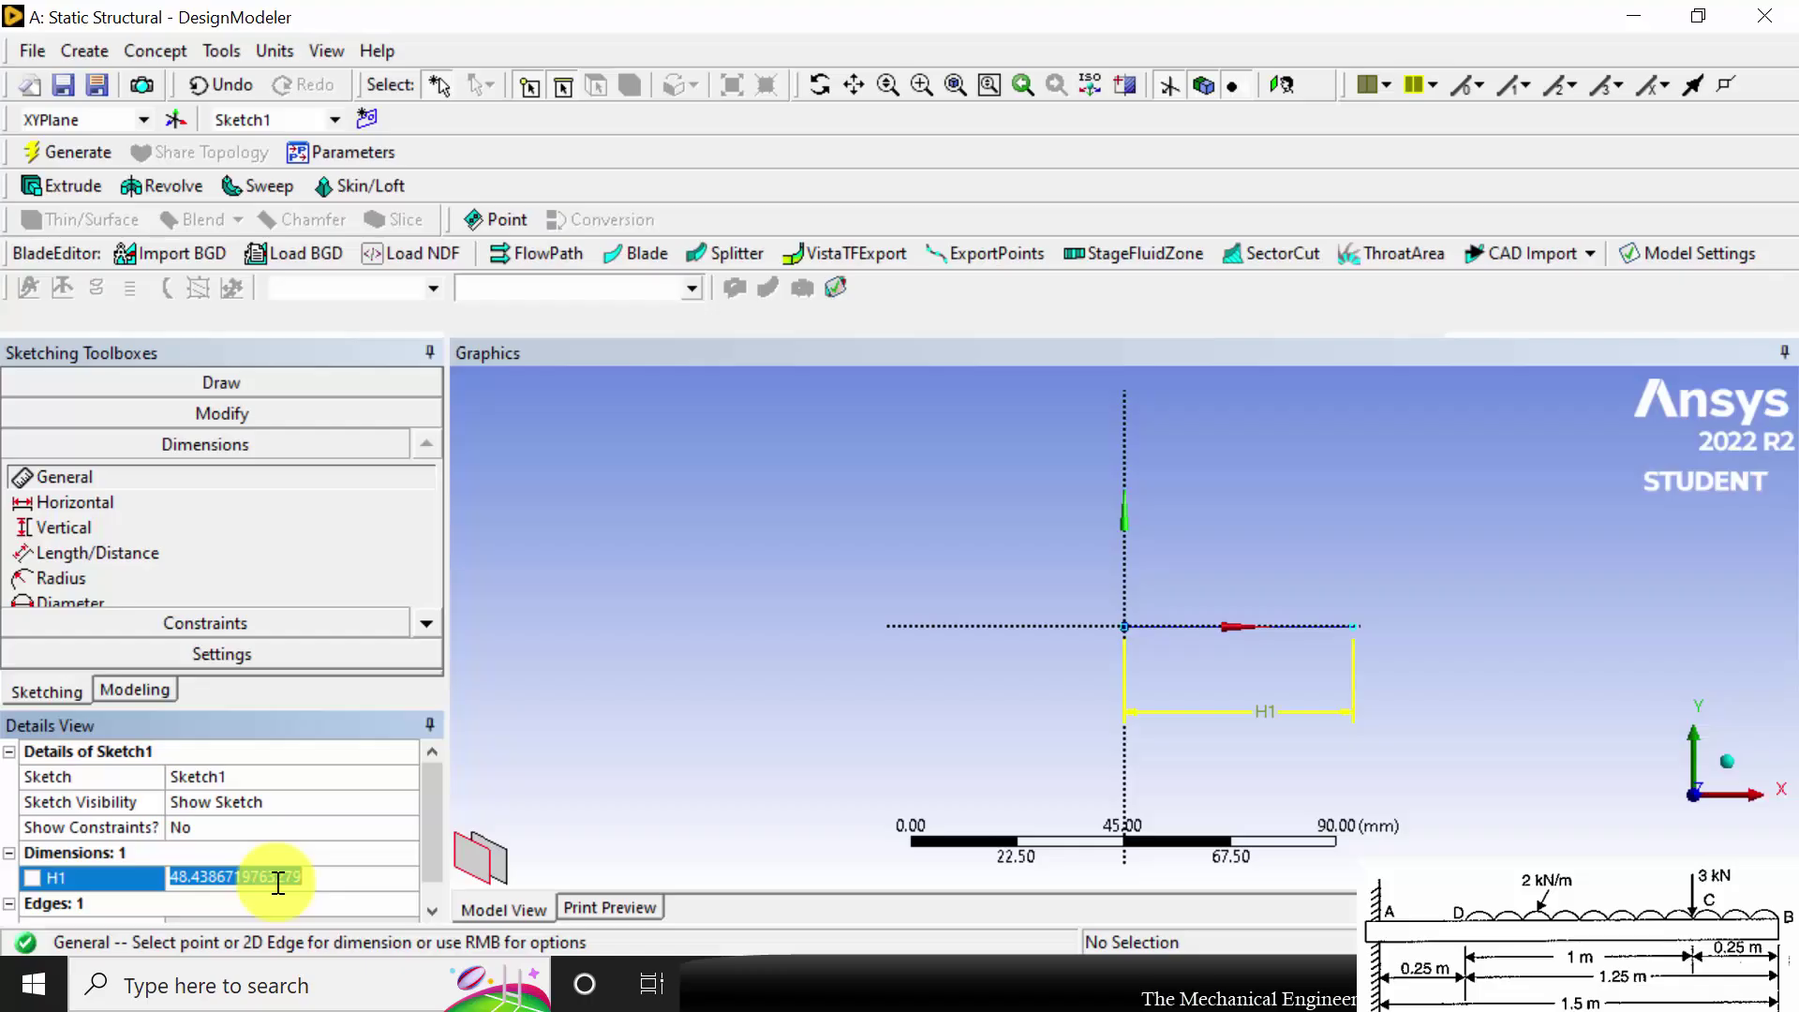
pyautogui.write('250')
pyautogui.press('Return')
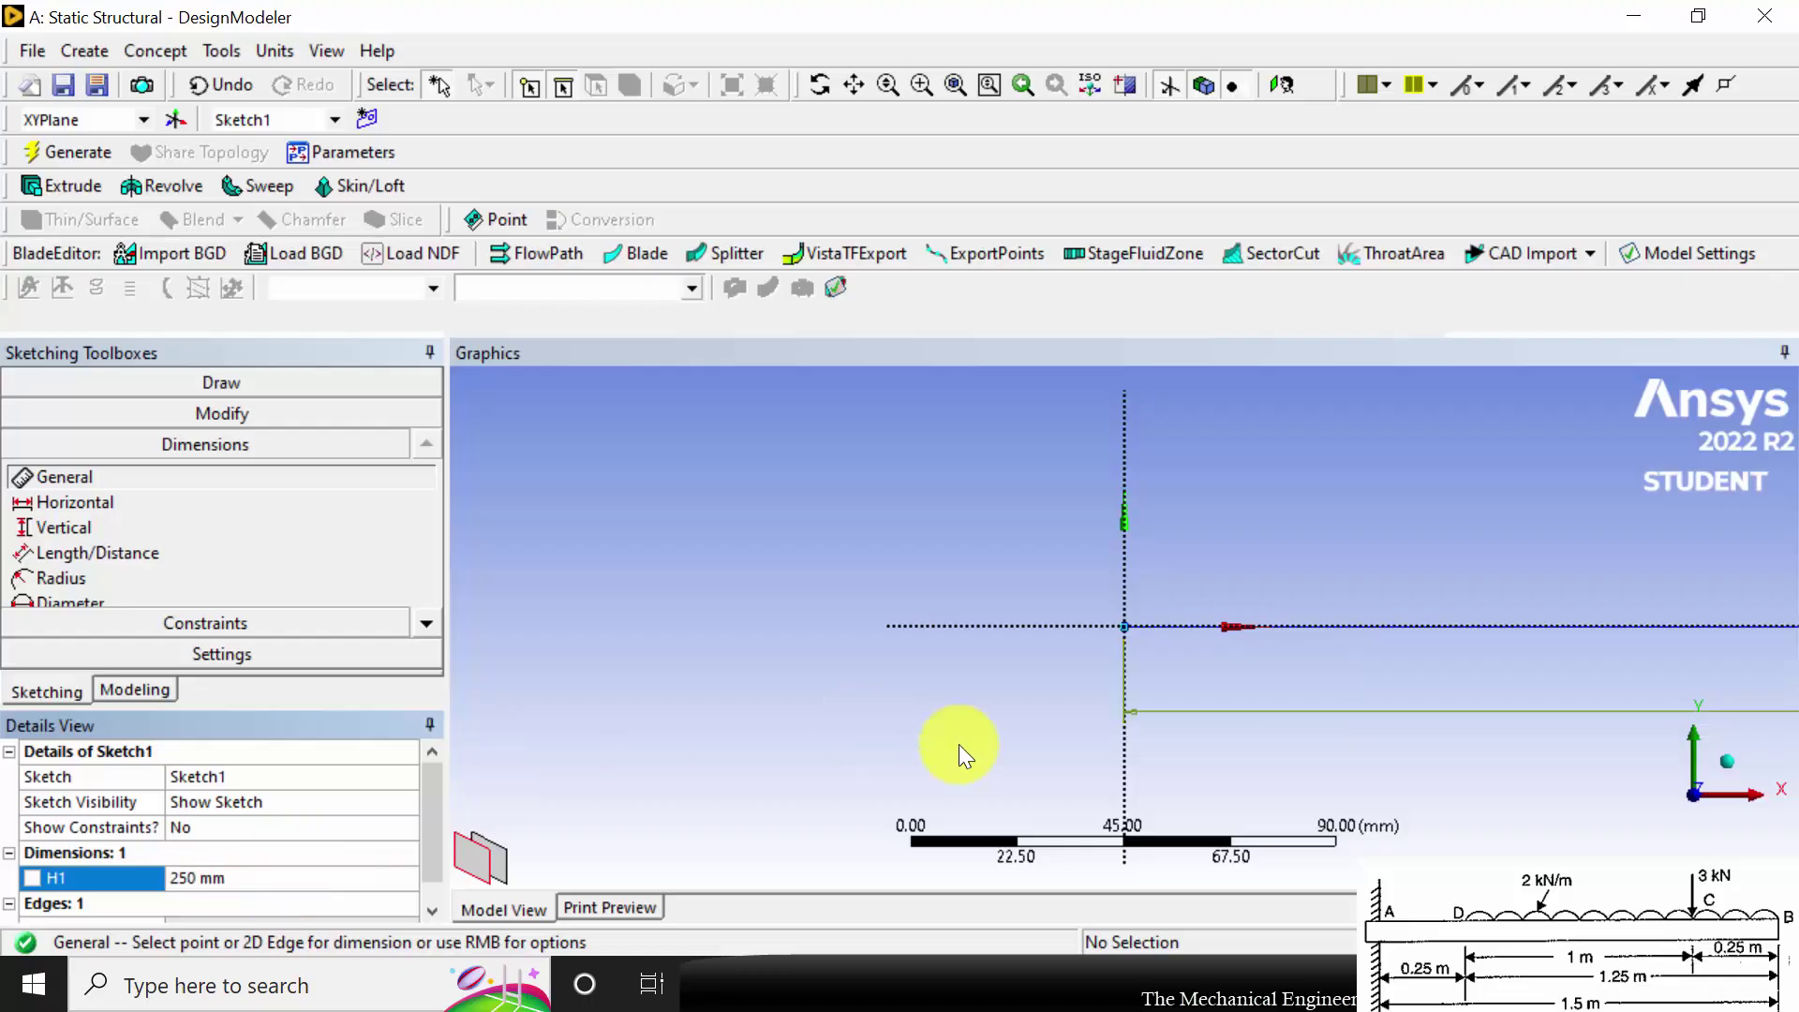
# Step: Check the beam problem slide in PowerPoint, then sketch a second horizontal line about 177 mm long from the first line's free end
pyautogui.hotkey('alt', 'Tab')
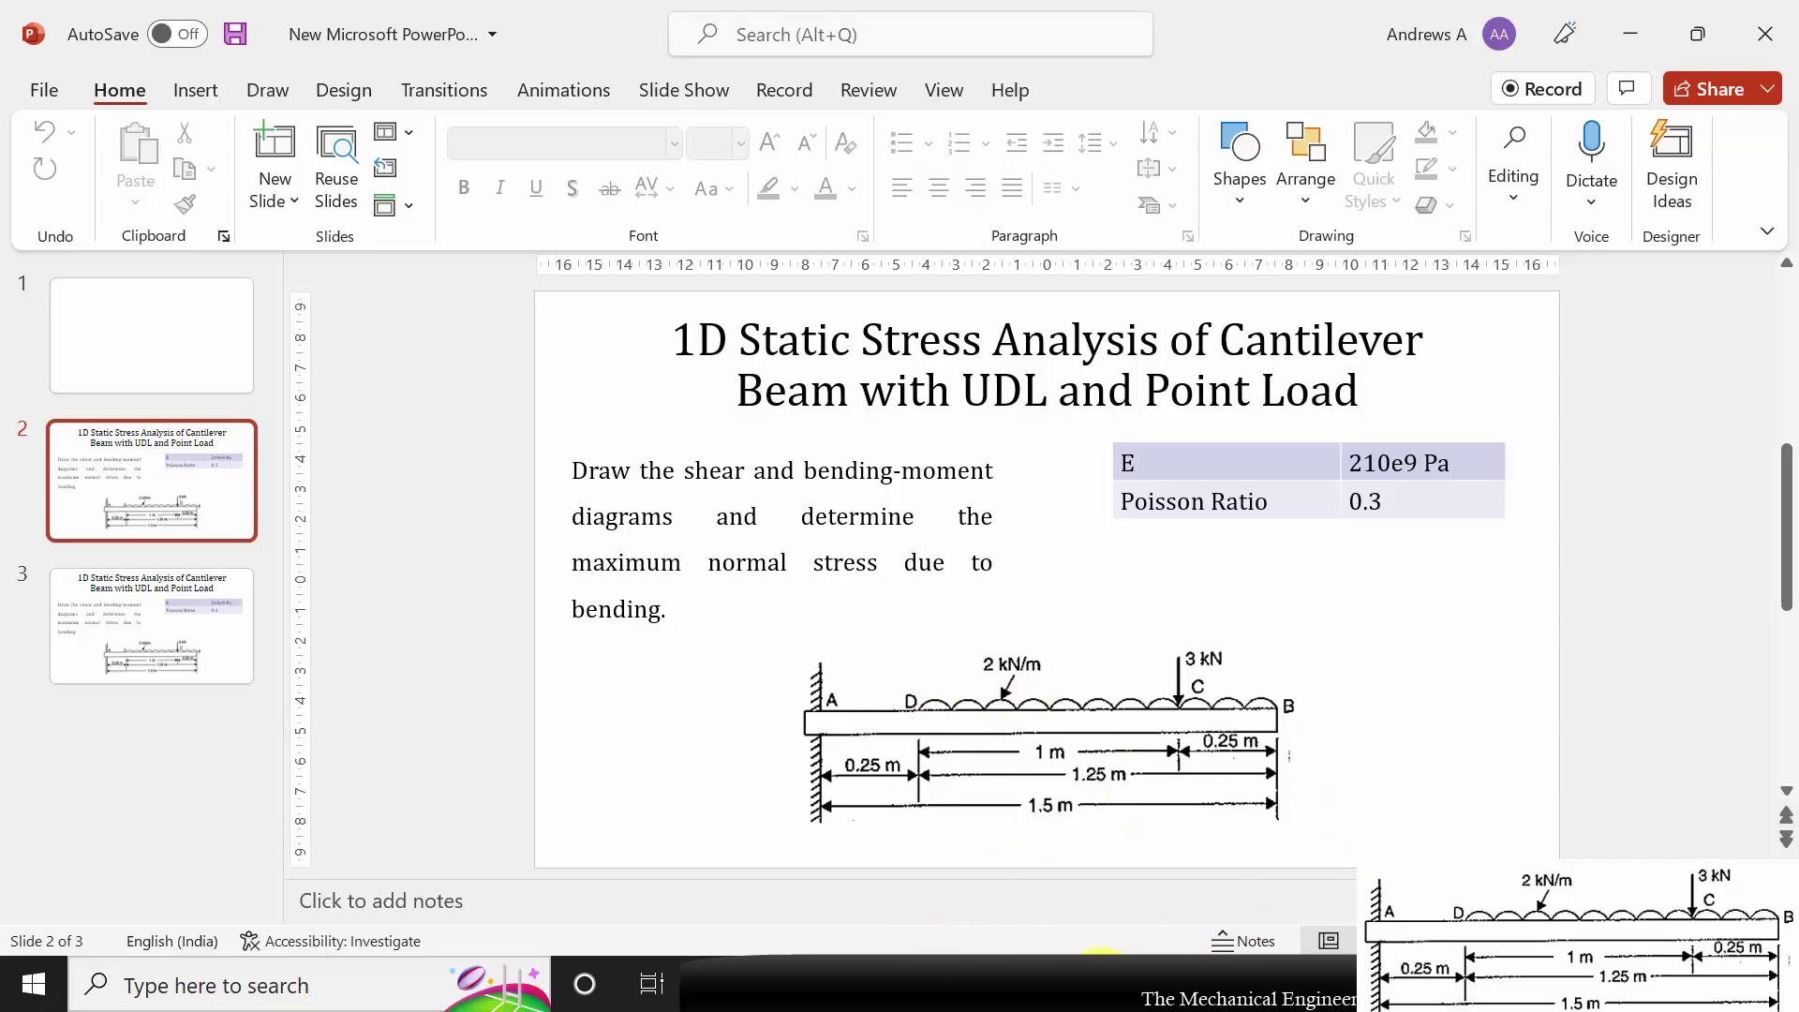
pyautogui.hotkey('alt', 'Tab')
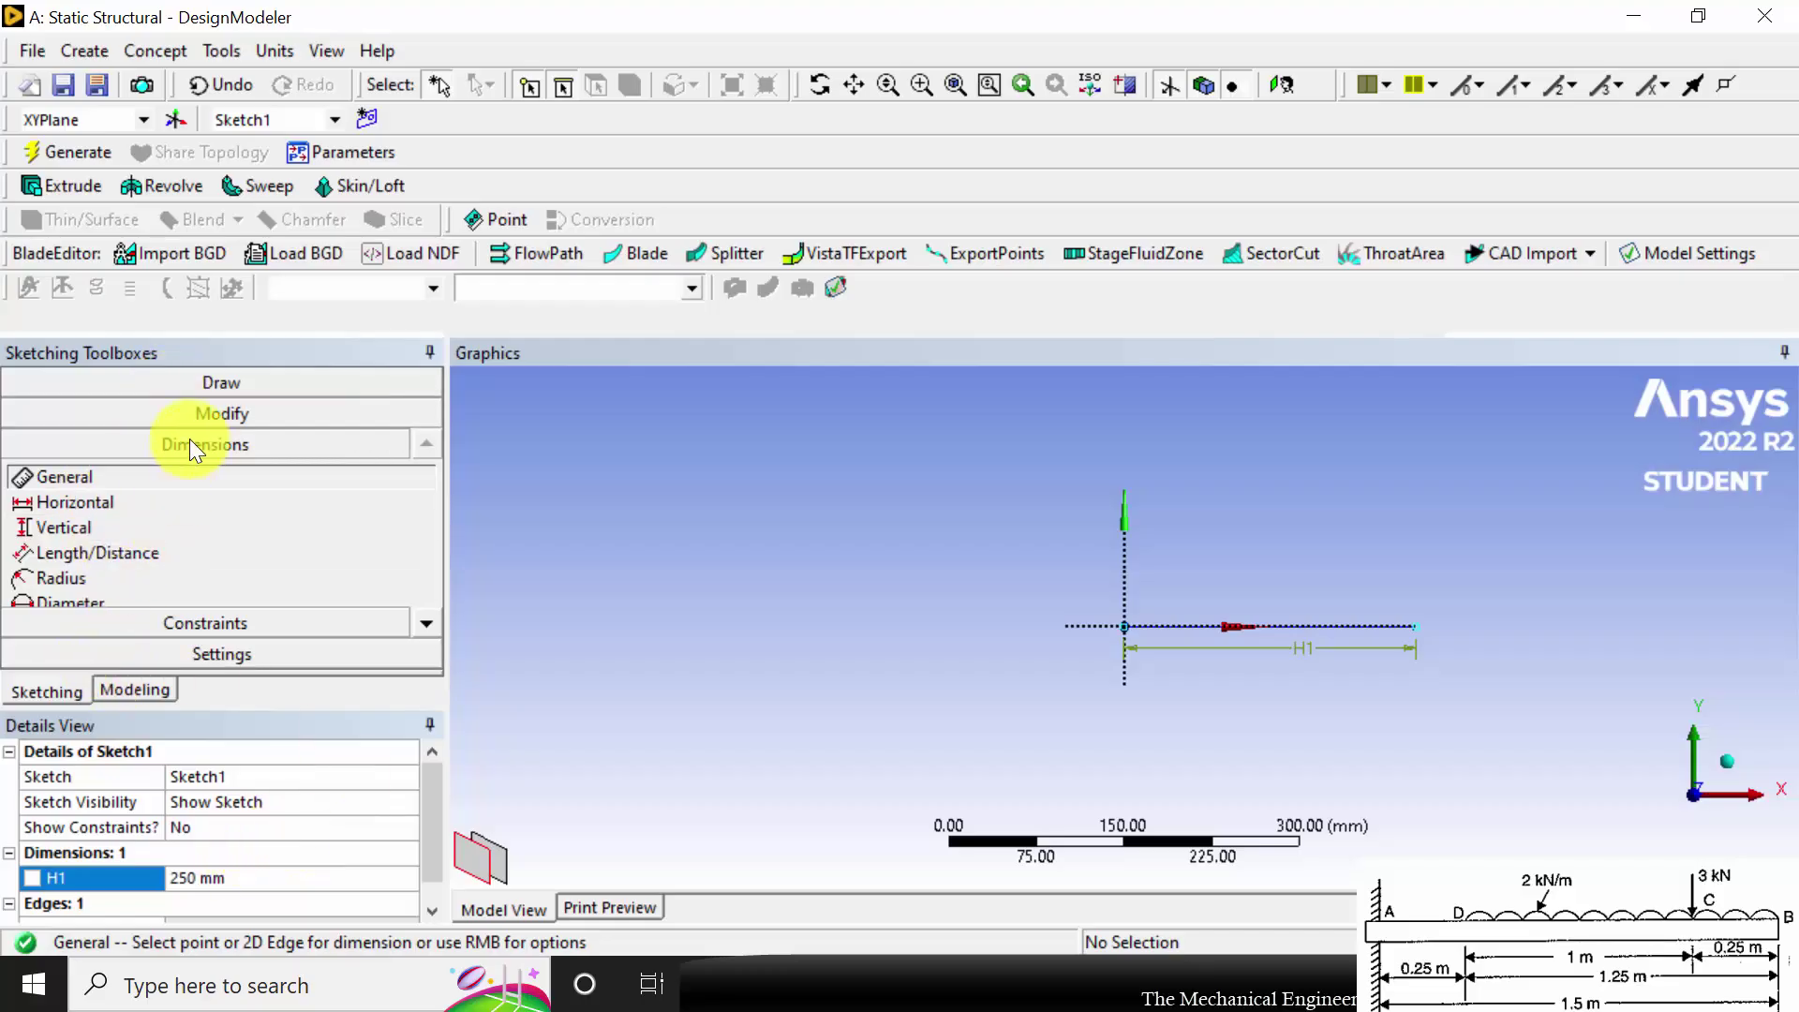
pyautogui.click(218, 383)
pyautogui.click(53, 415)
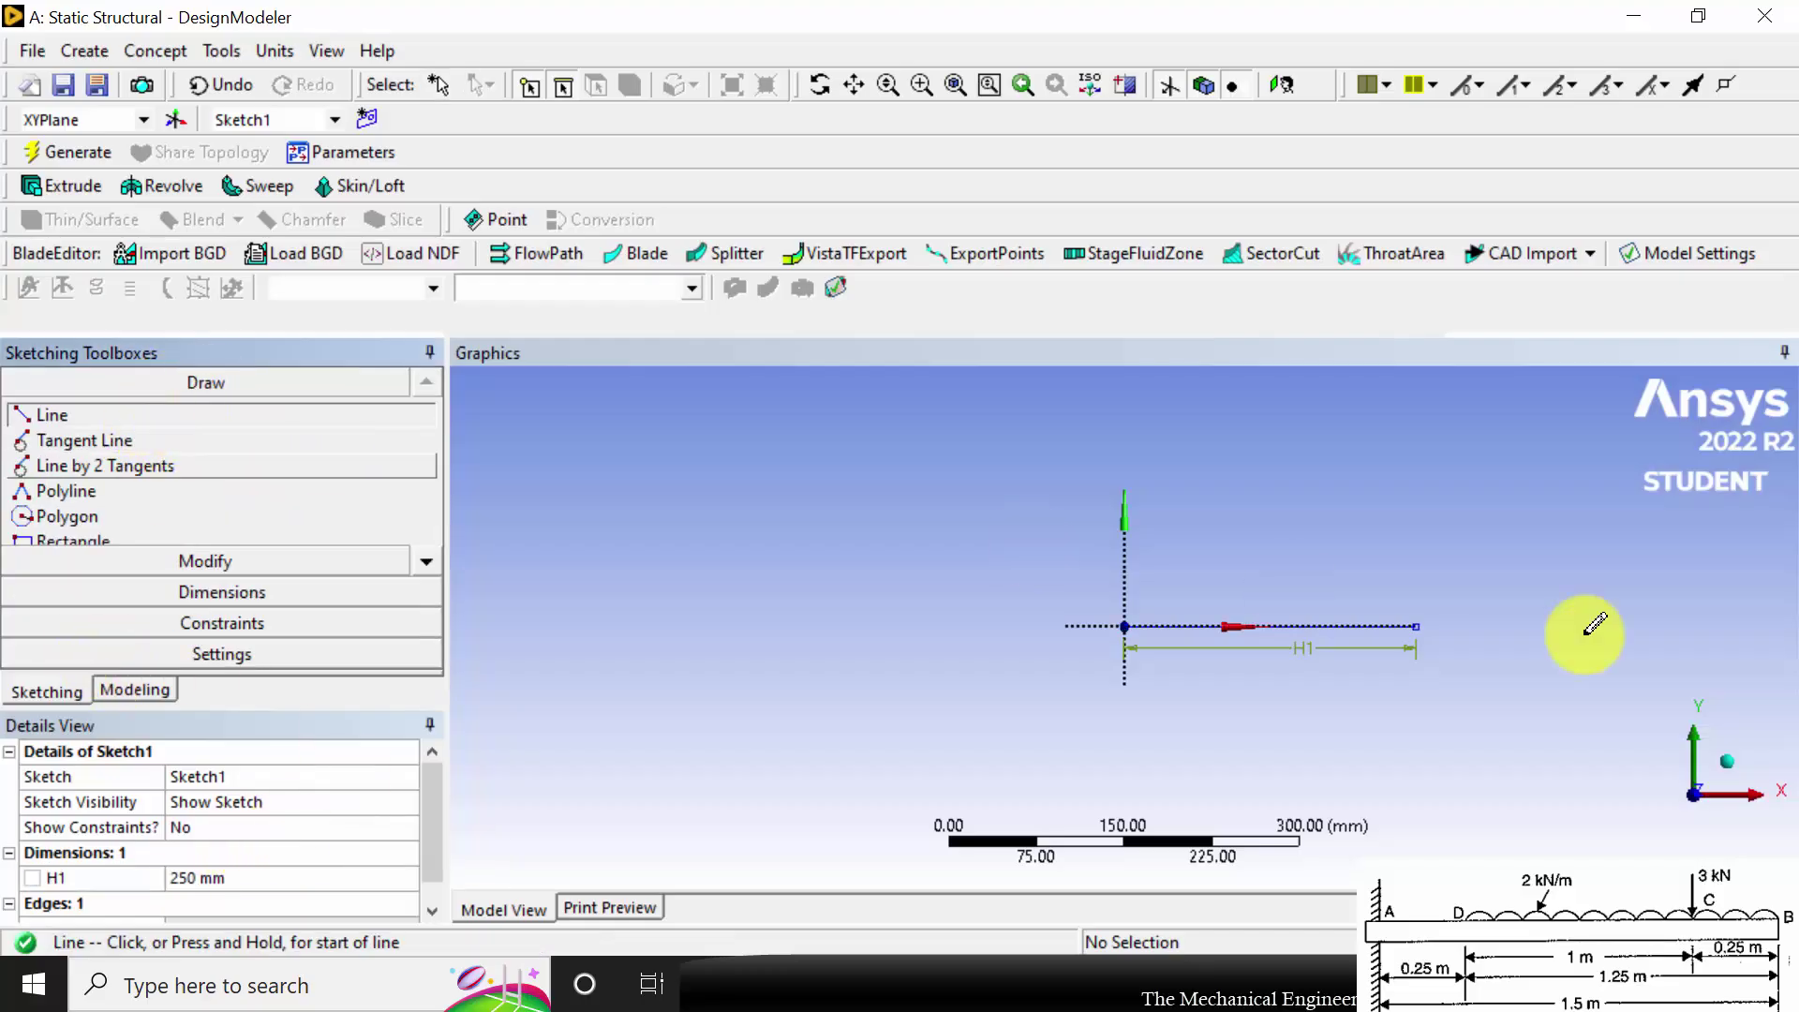
pyautogui.click(1416, 626)
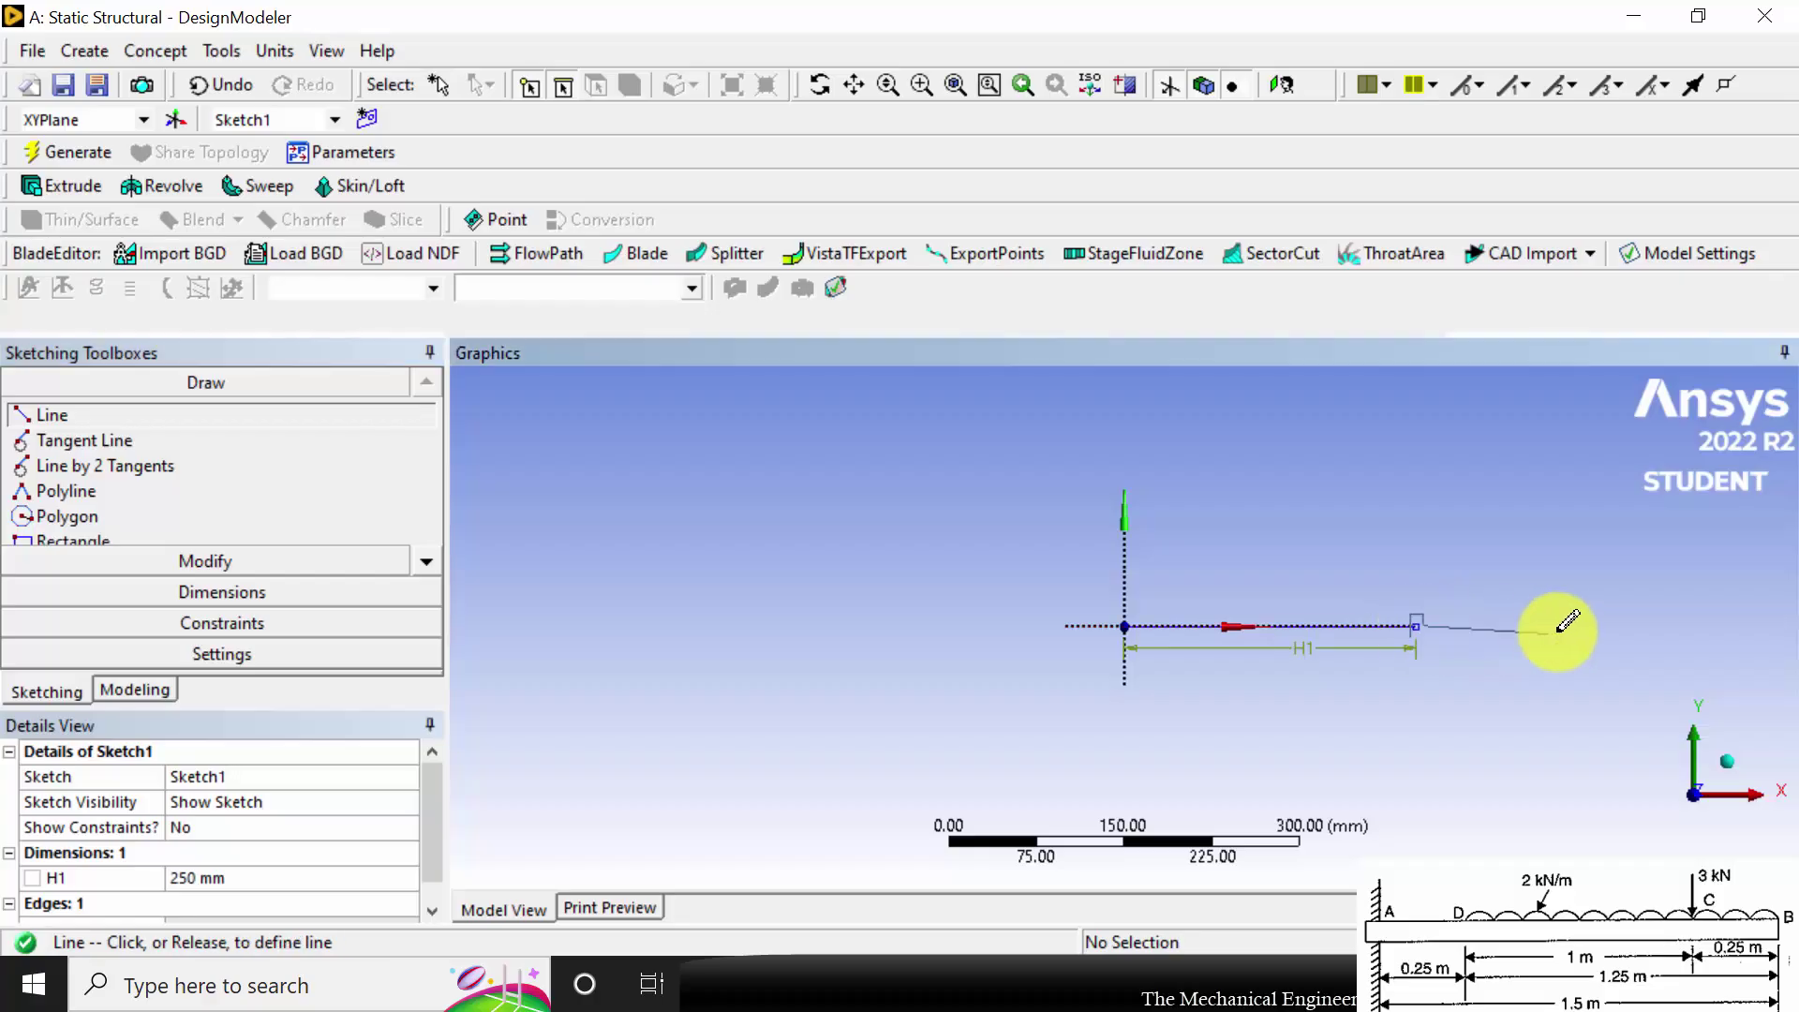
pyautogui.click(1624, 626)
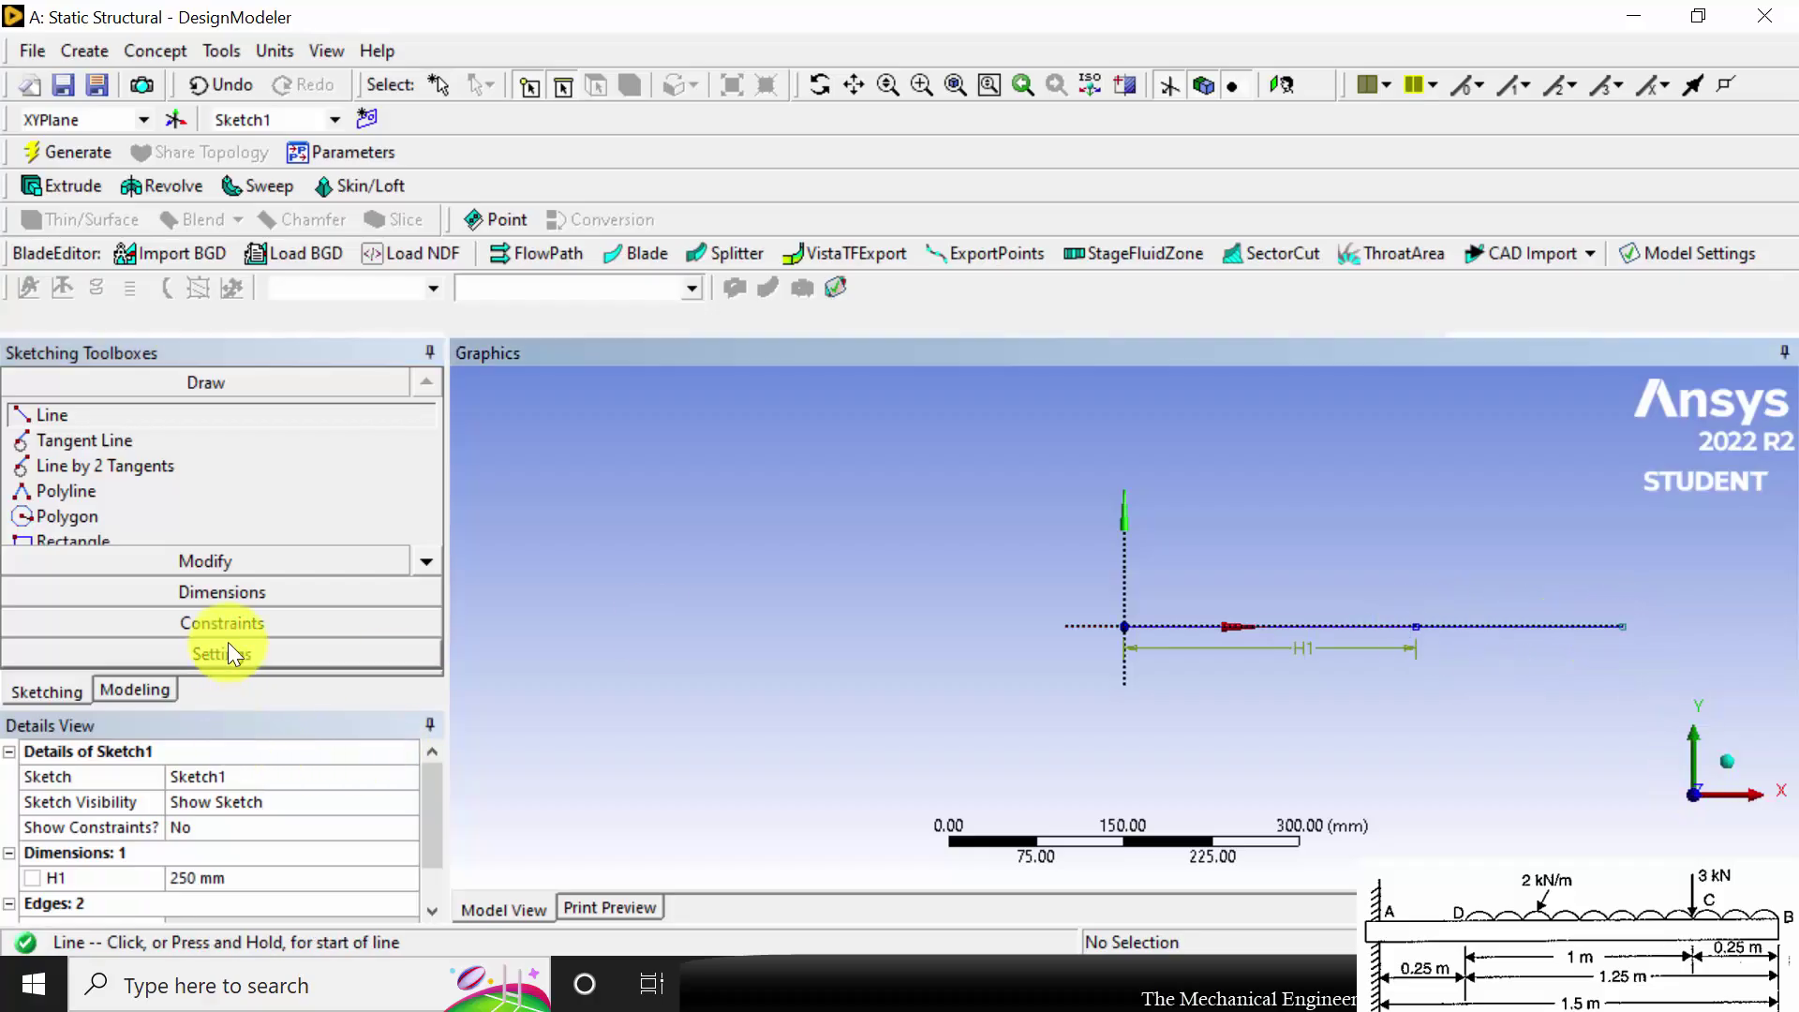
# Step: Dimension the second horizontal line and set its length to 1000 mm
pyautogui.click(223, 589)
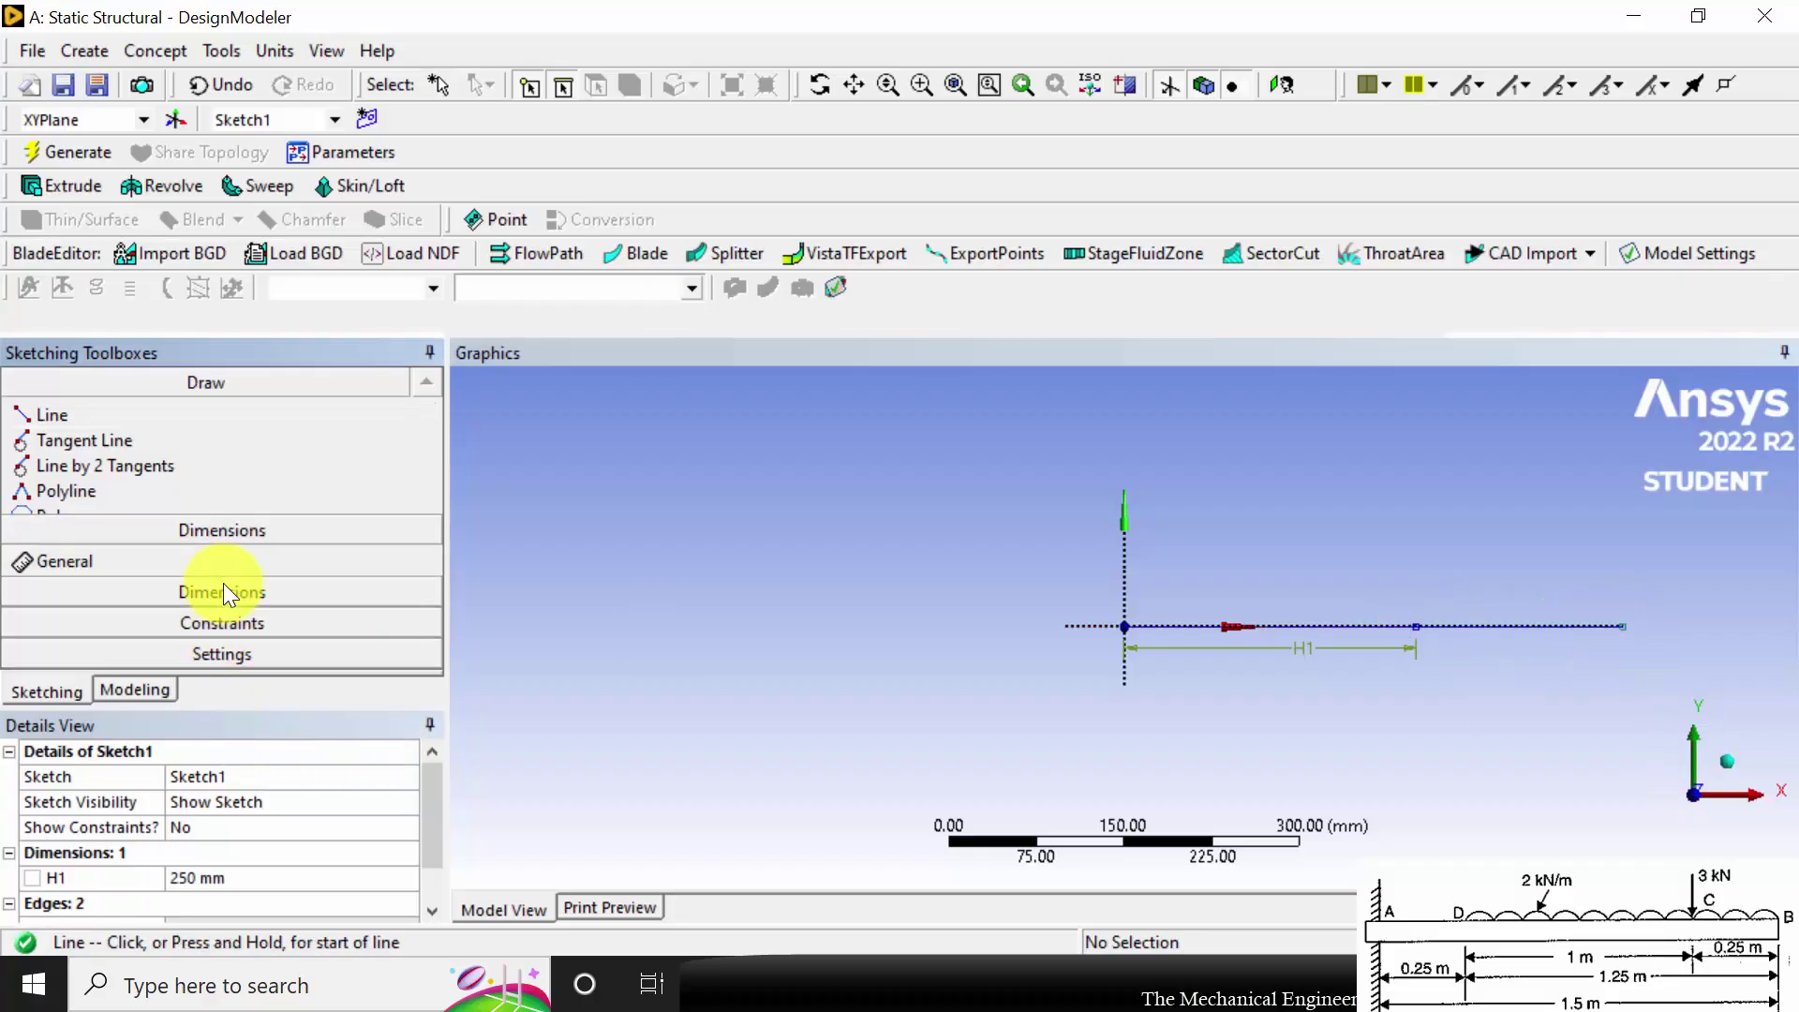
pyautogui.click(1523, 635)
pyautogui.click(1509, 659)
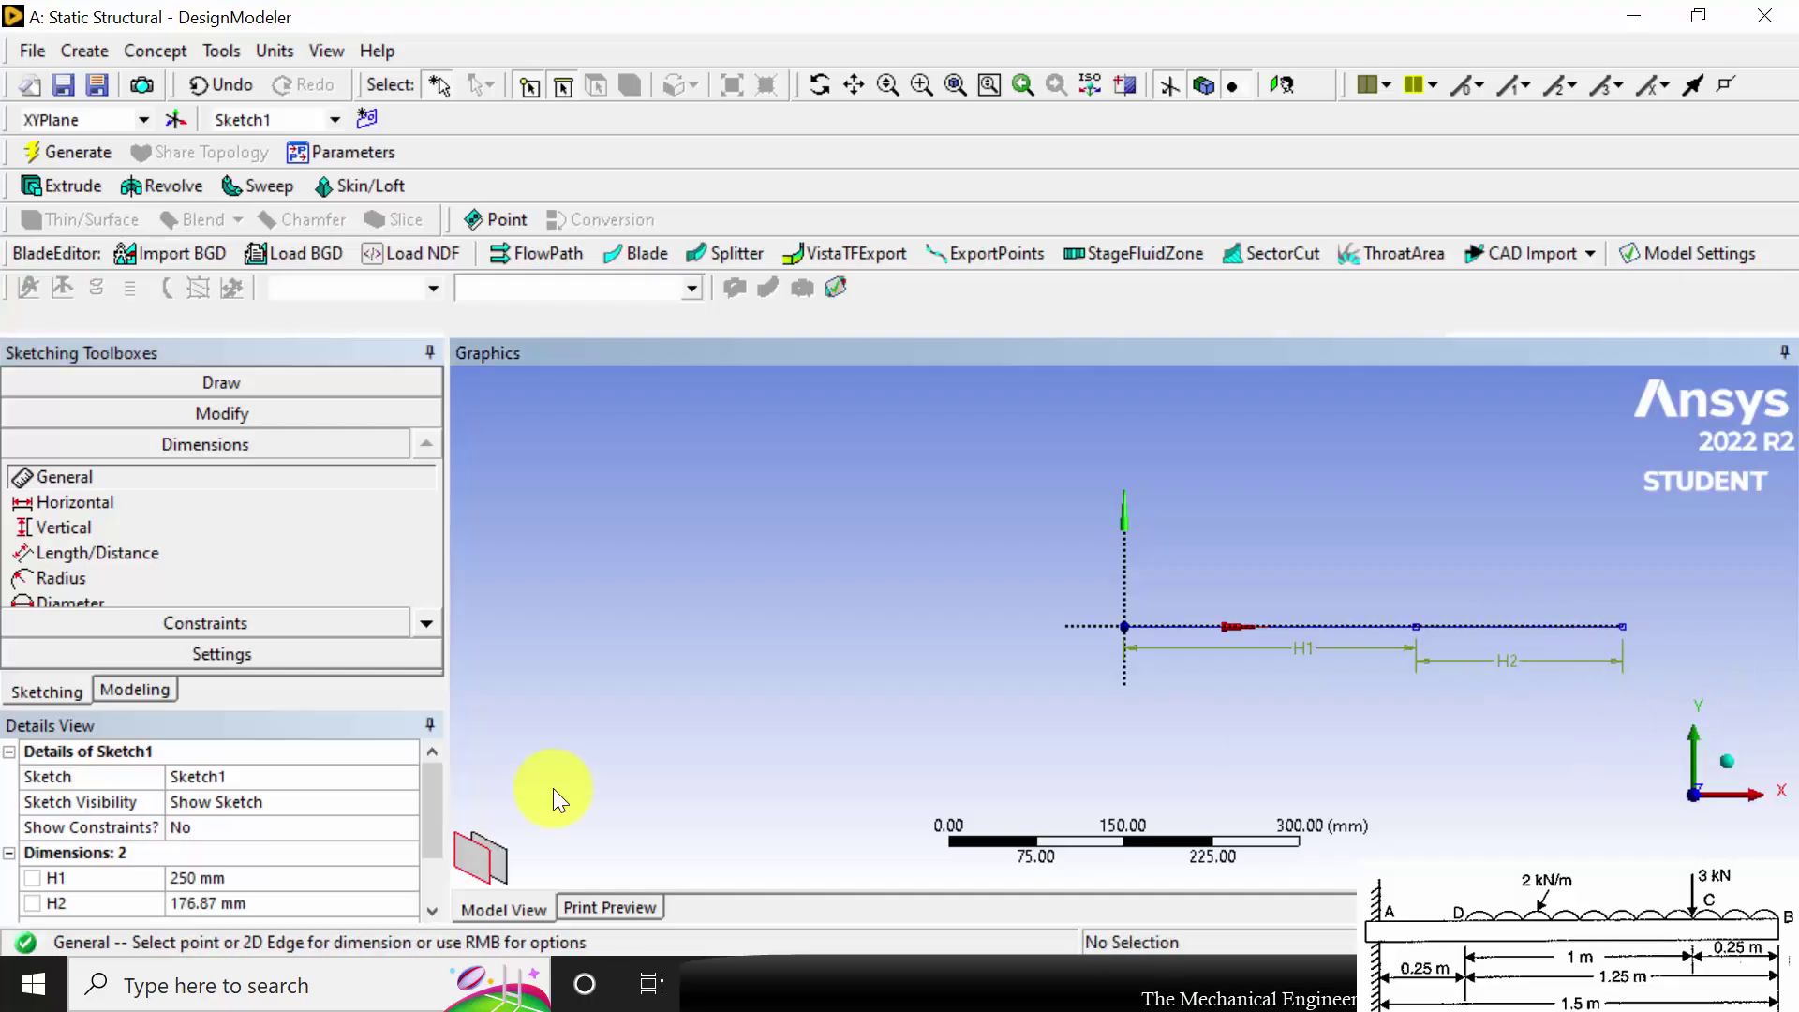
pyautogui.click(296, 902)
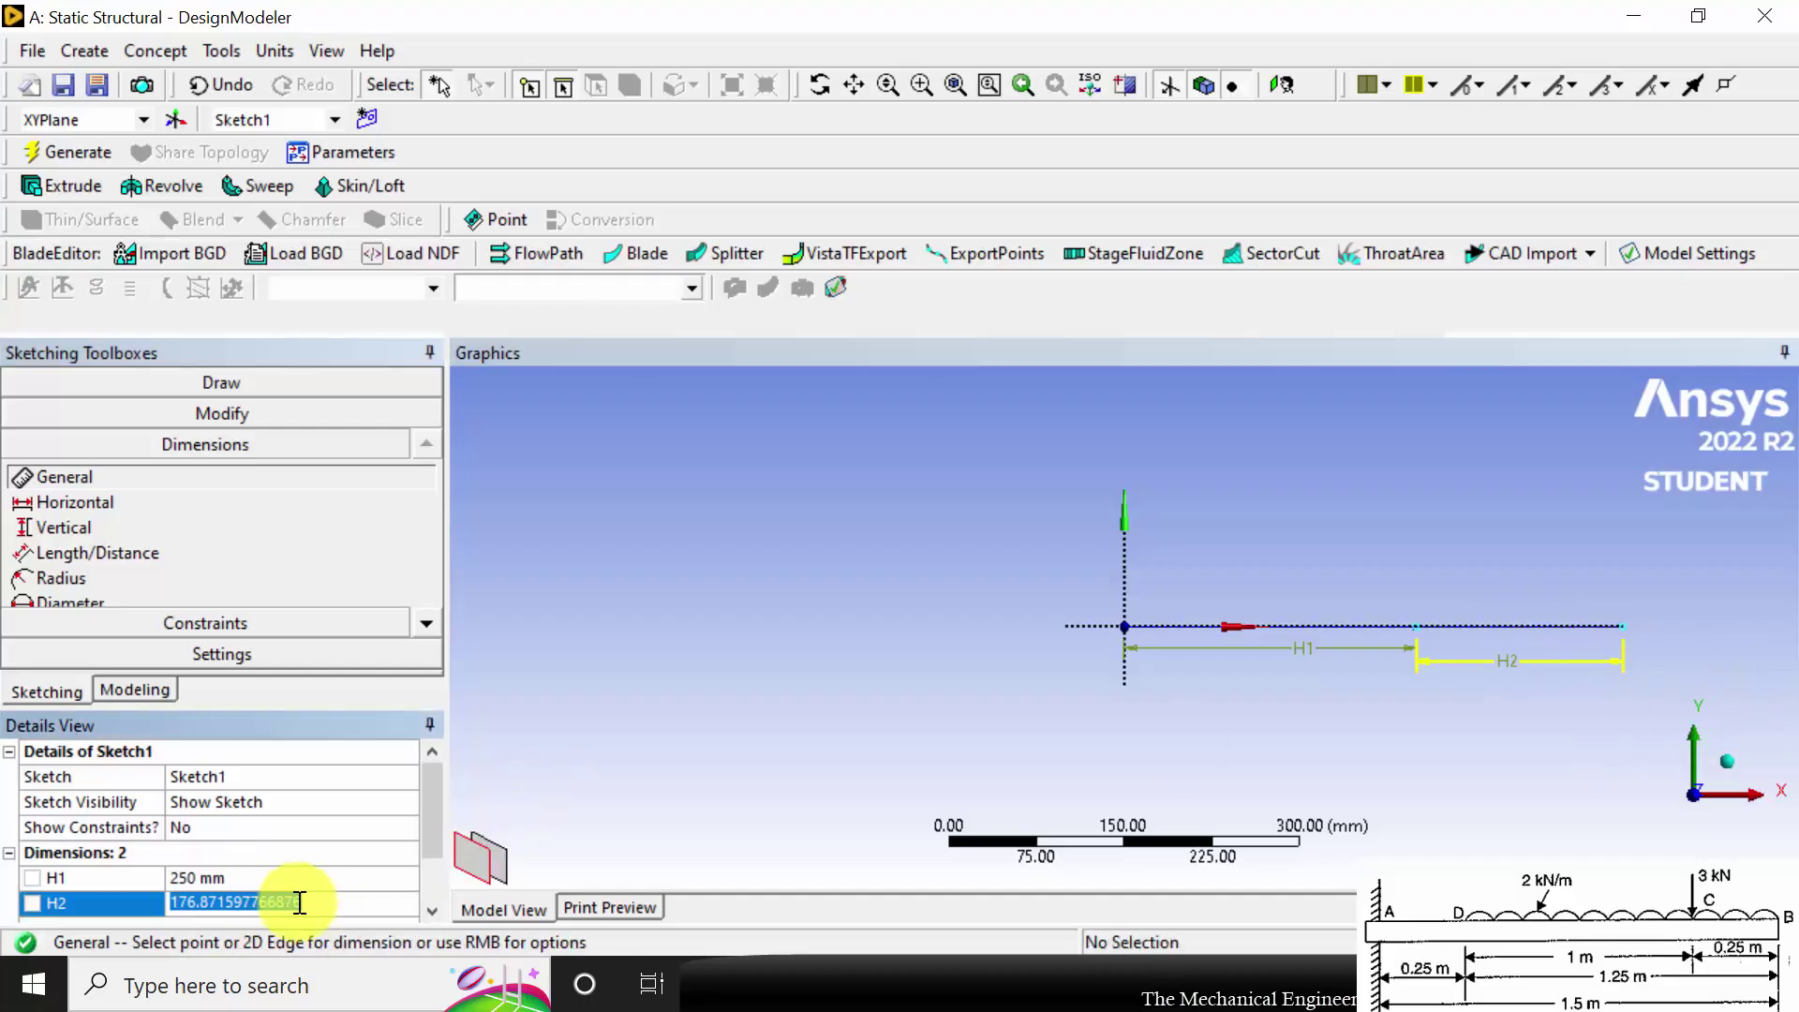
pyautogui.write('1')
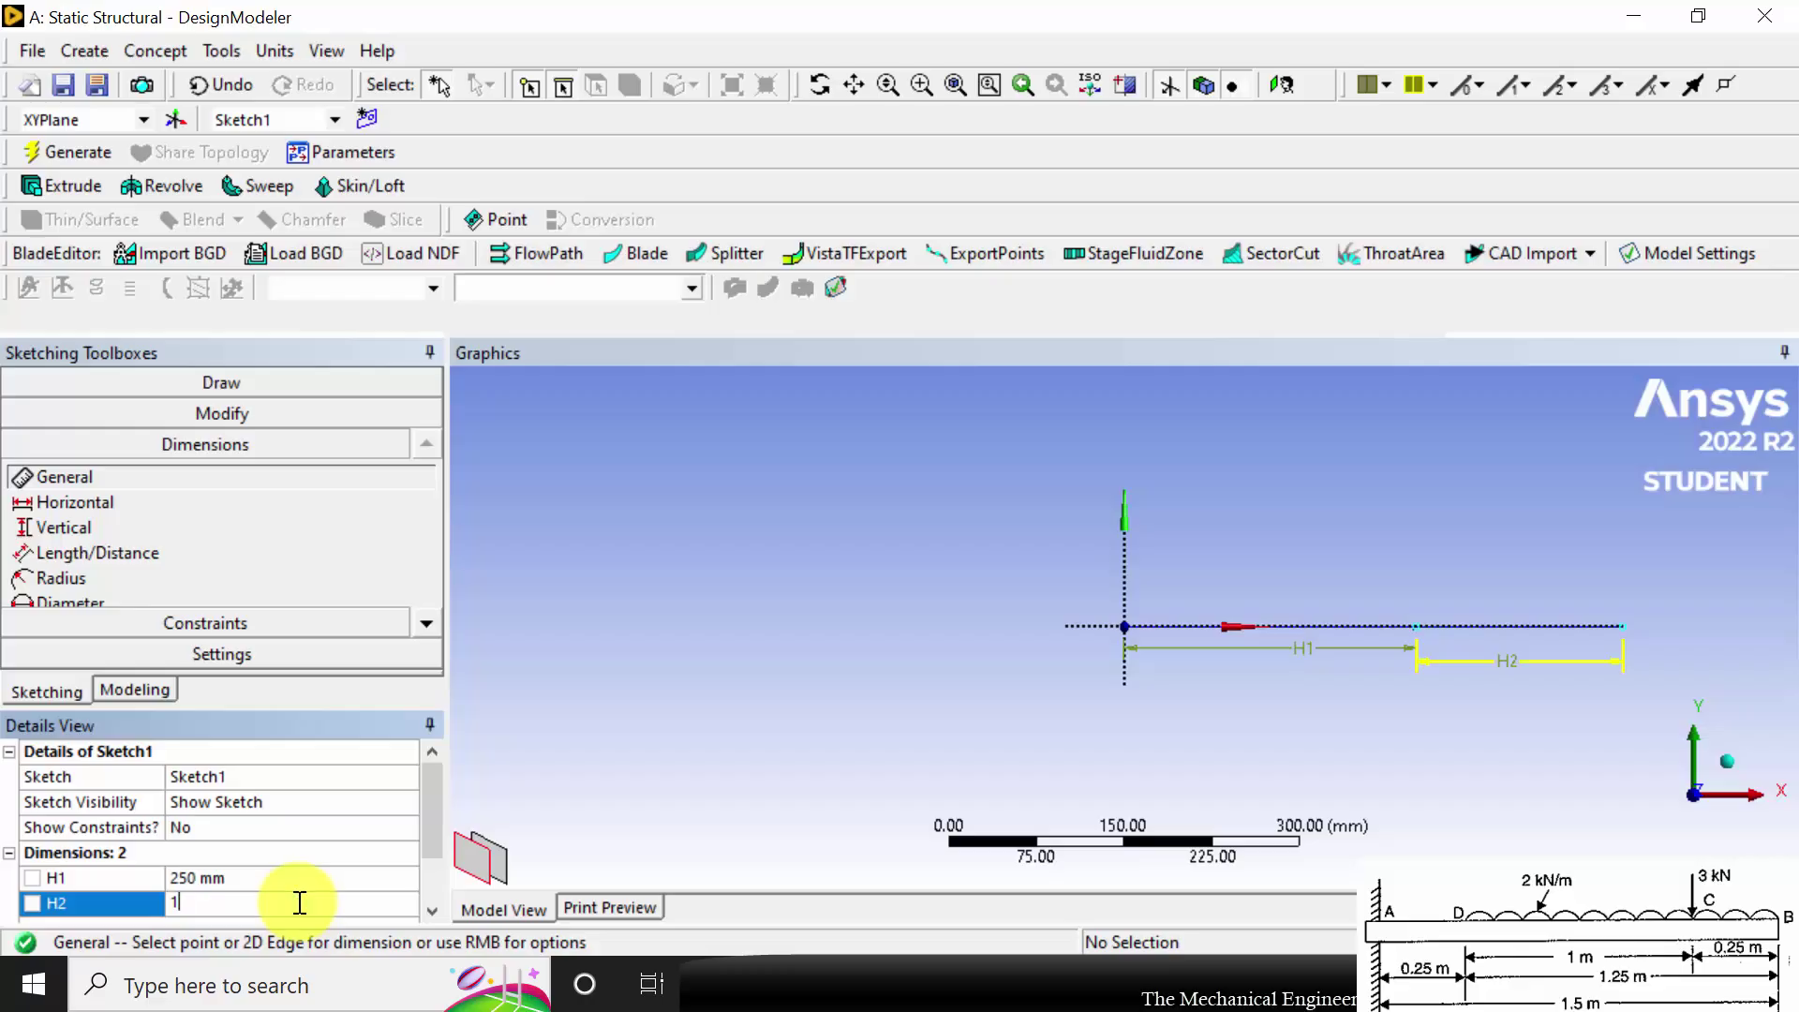
pyautogui.write('000')
pyautogui.press('Return')
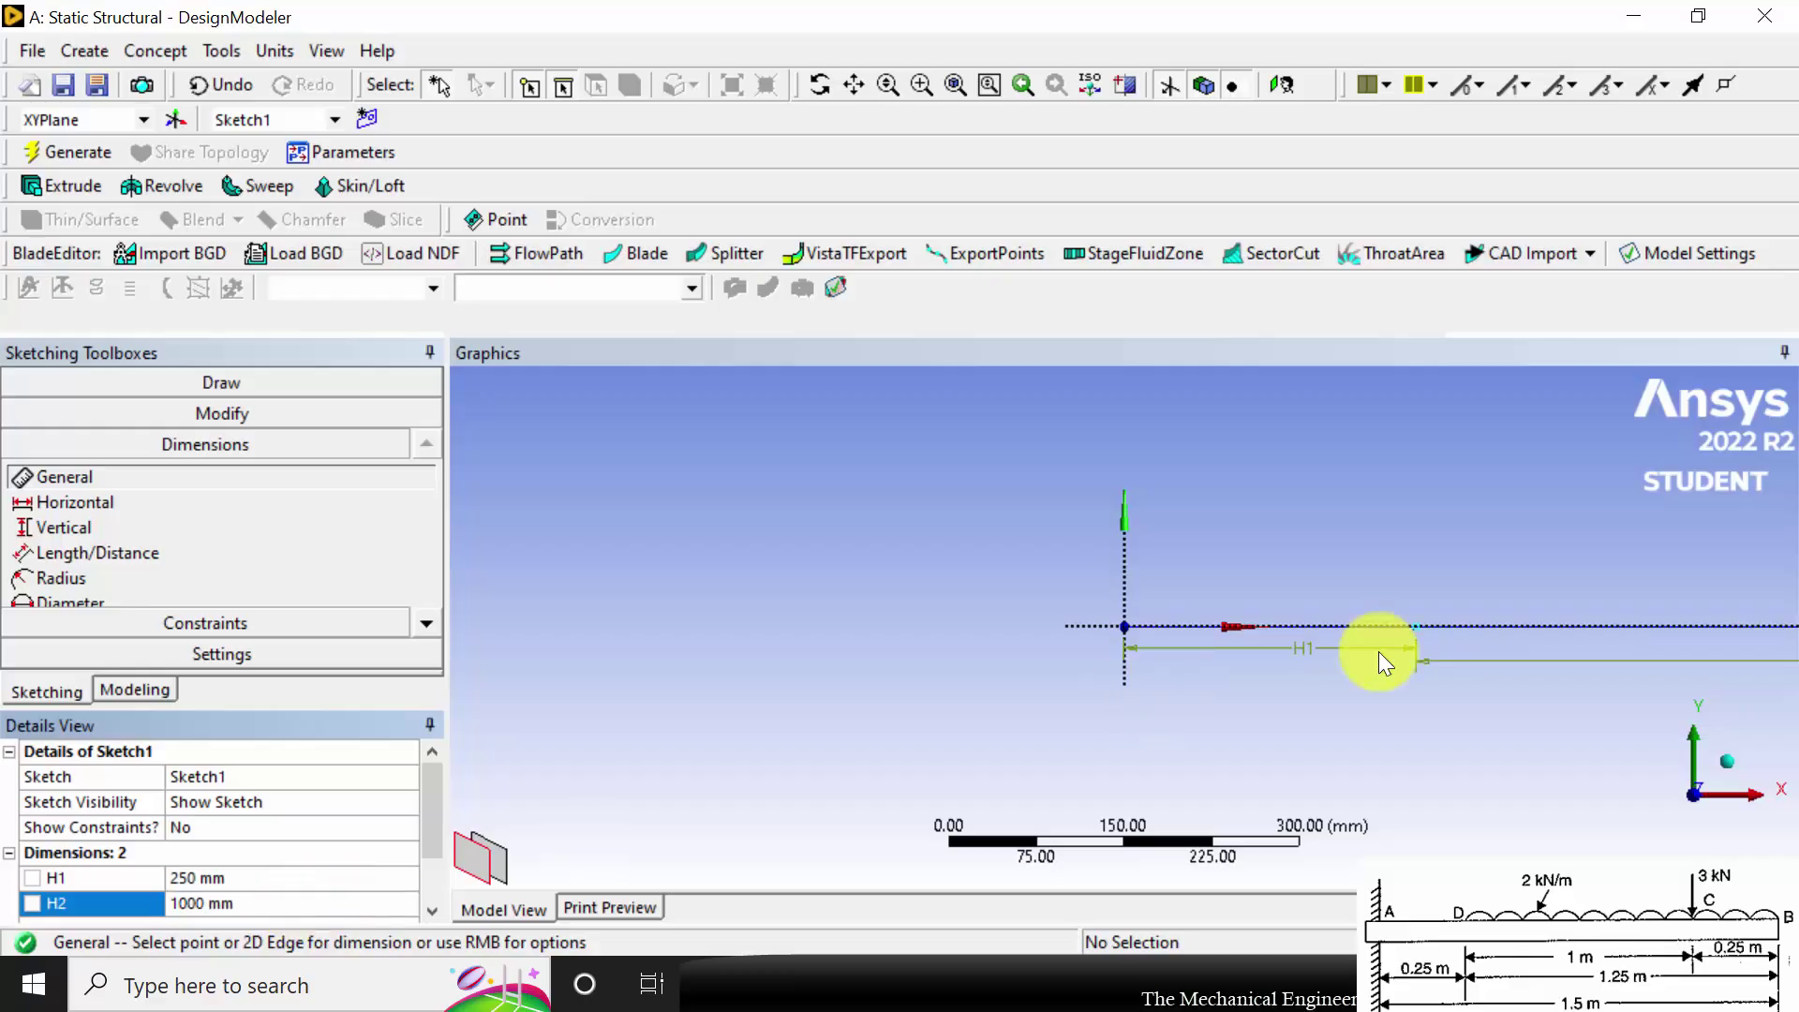
# Step: Sketch a third horizontal line about 382 mm long from the second line's free end along the X axis
pyautogui.scroll(-2, 1453, 627)
pyautogui.scroll(-3, 1453, 628)
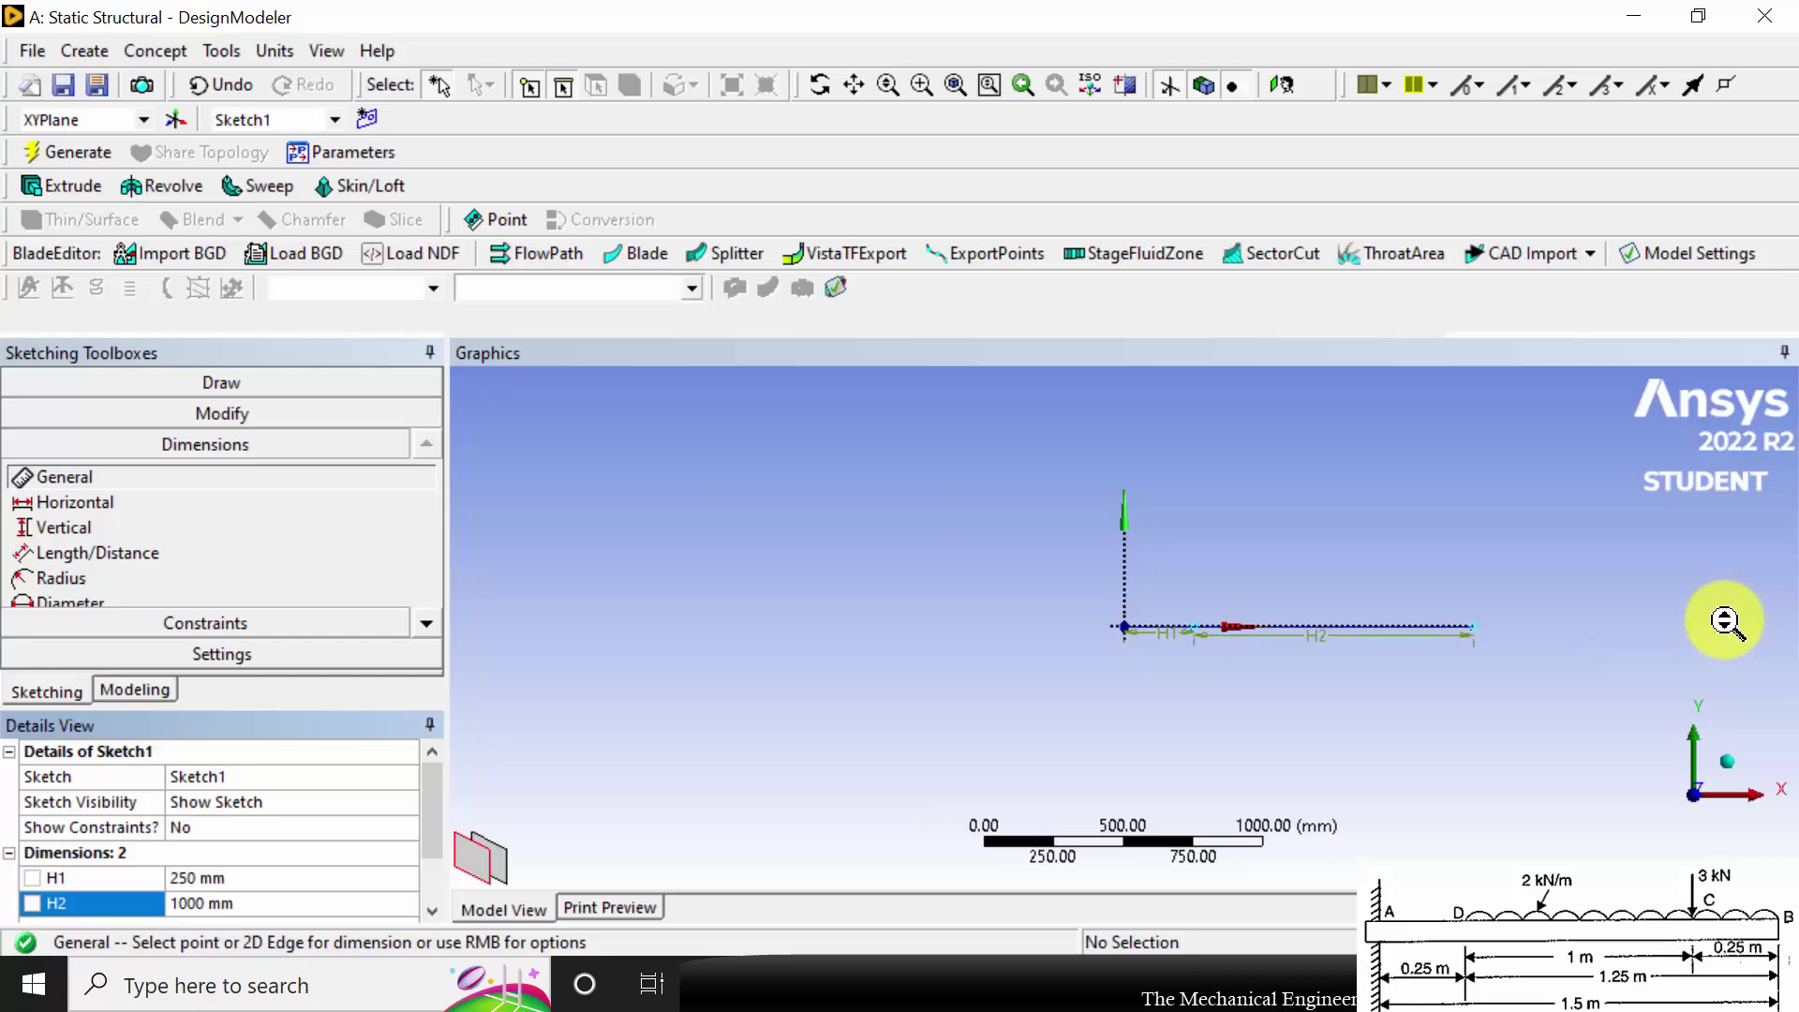
pyautogui.click(165, 382)
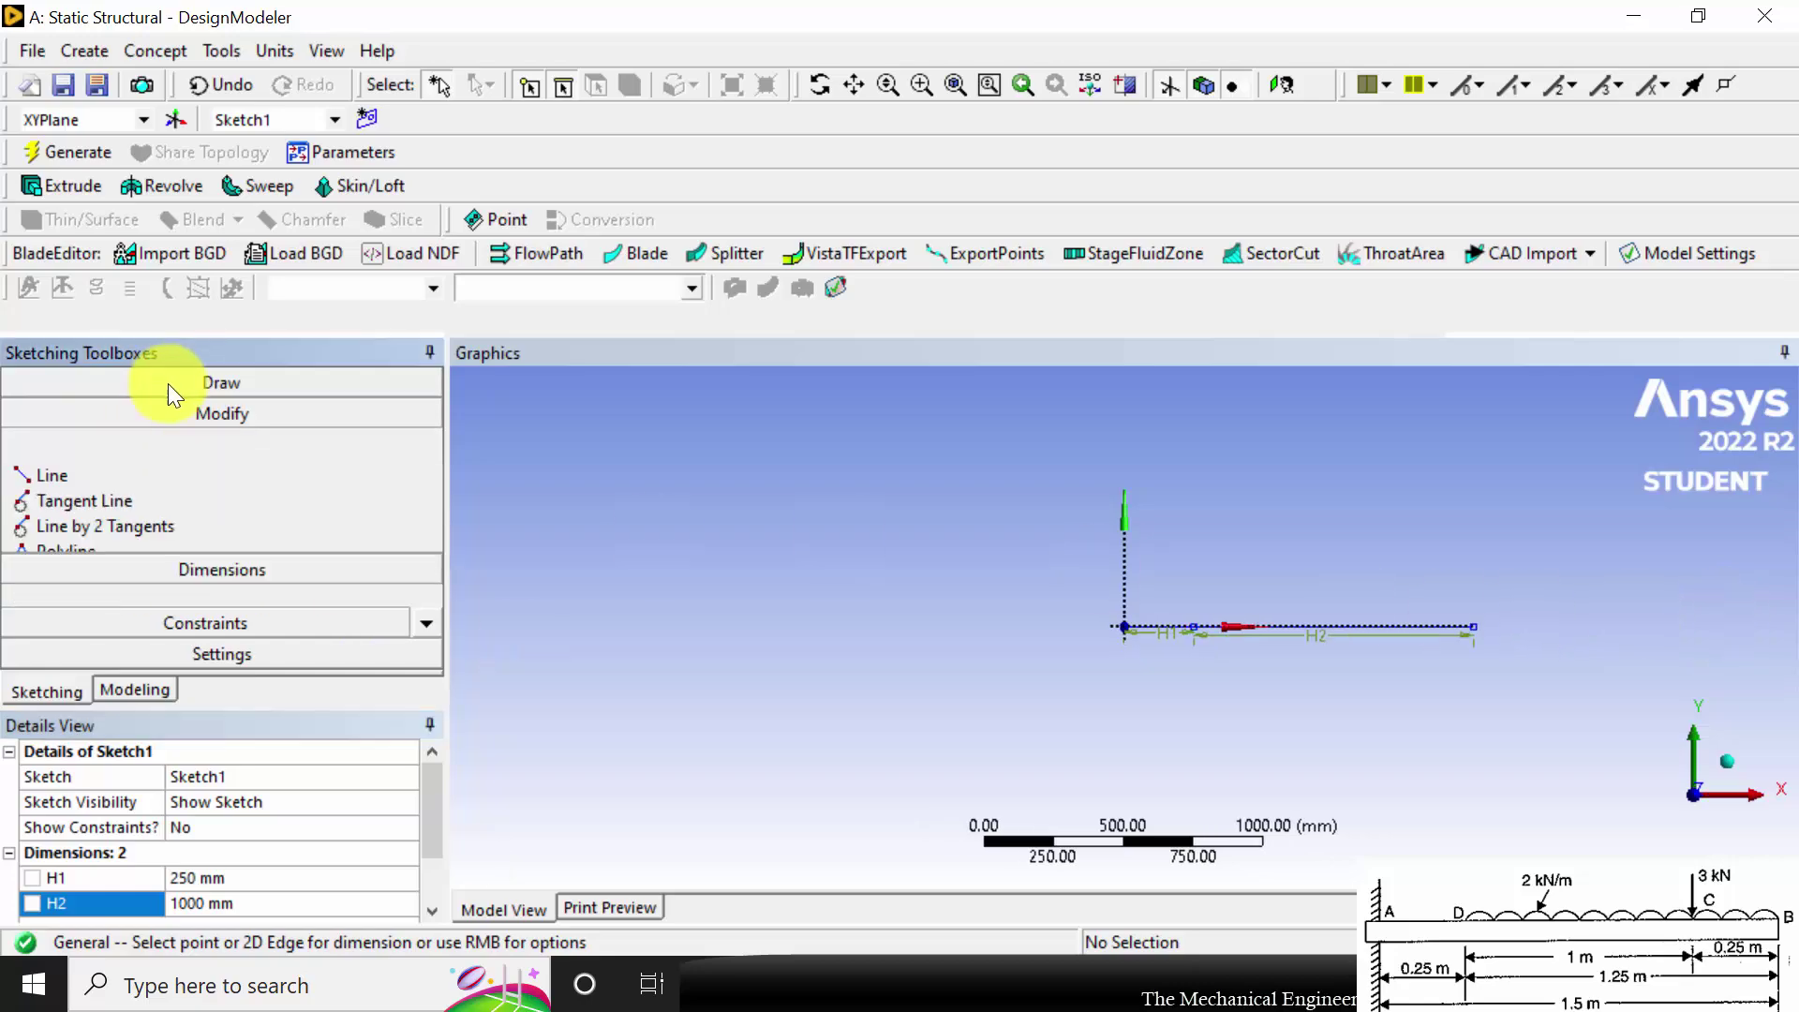
pyautogui.click(120, 418)
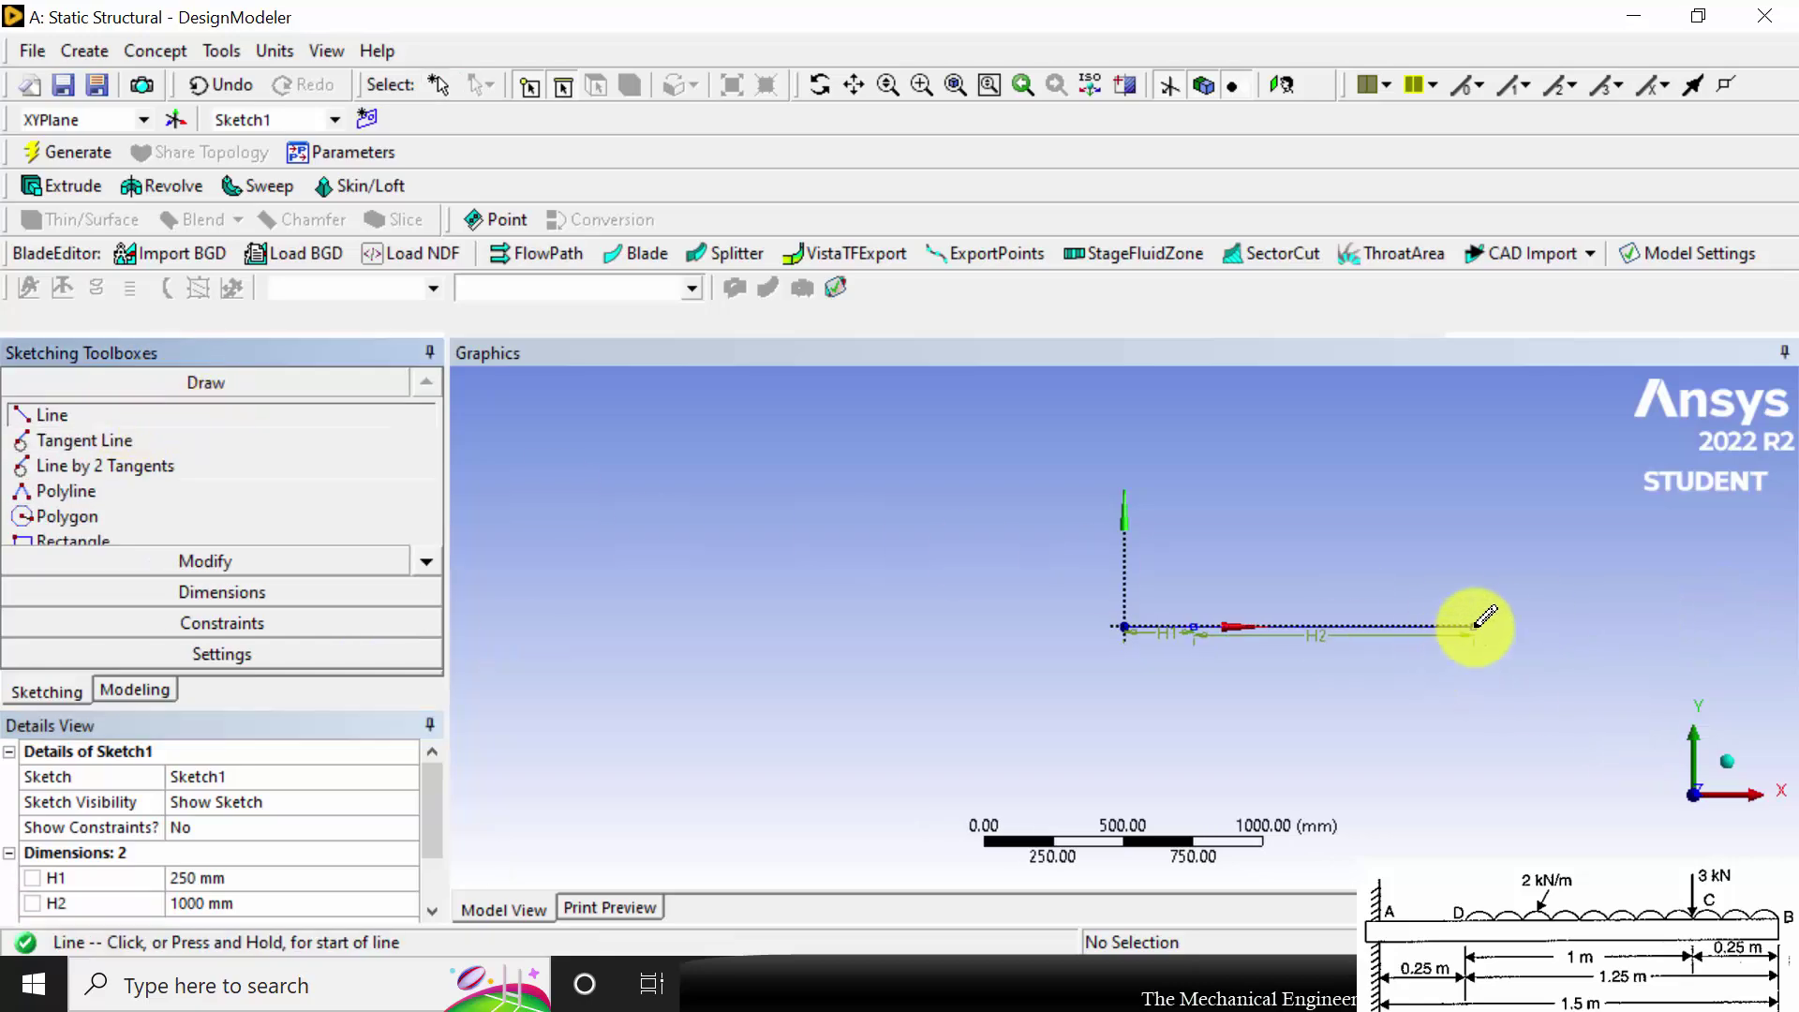
pyautogui.click(1582, 622)
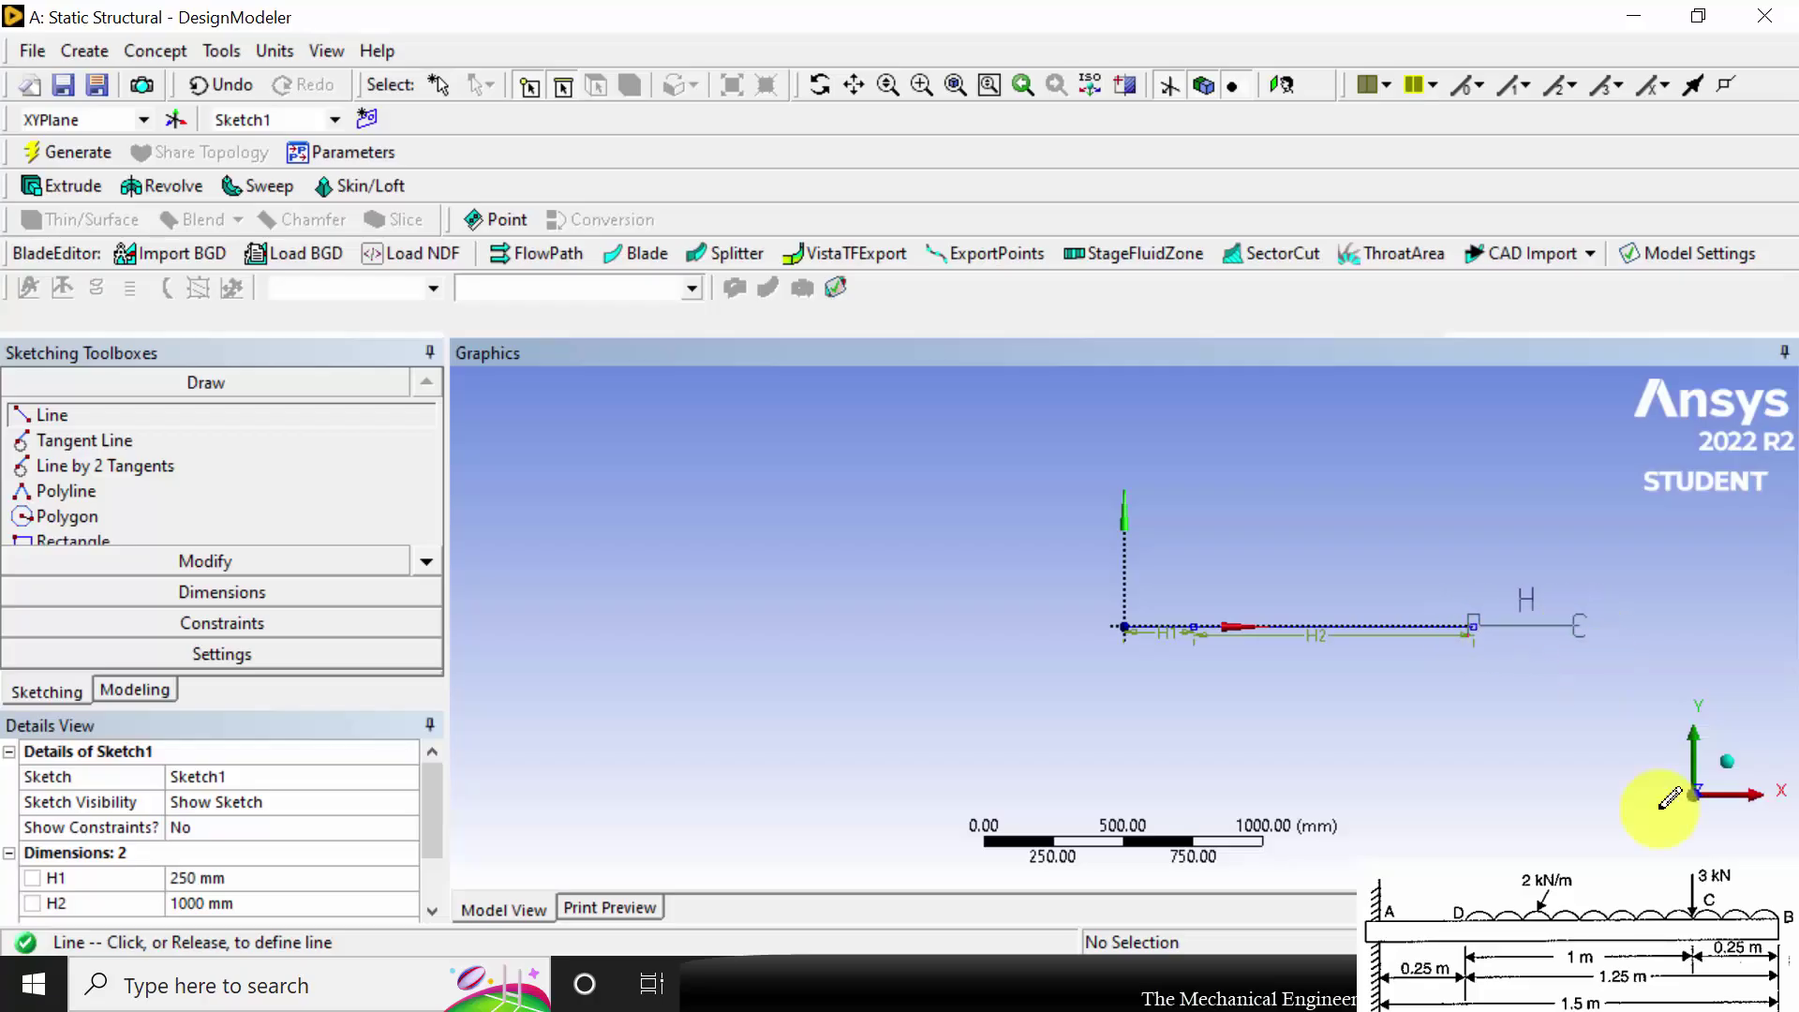
# Step: Dimension the third horizontal line and set its length to 250 mm
pyautogui.click(198, 591)
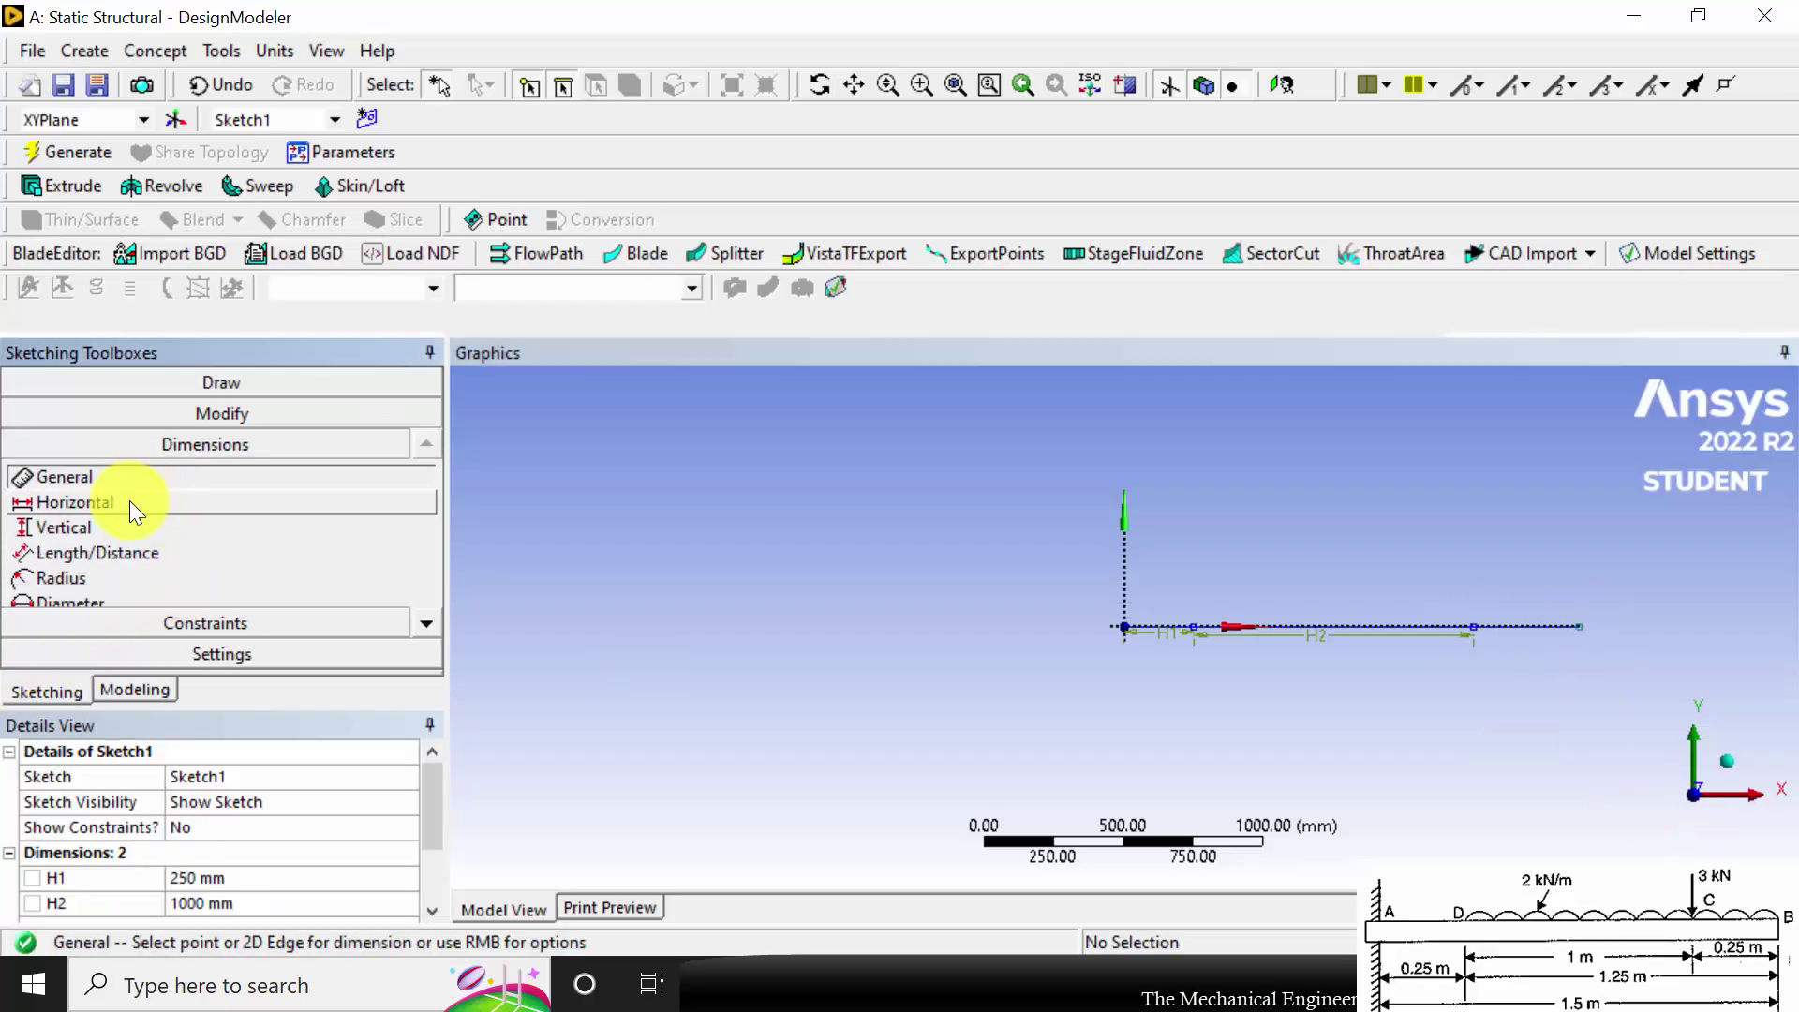
pyautogui.click(1523, 627)
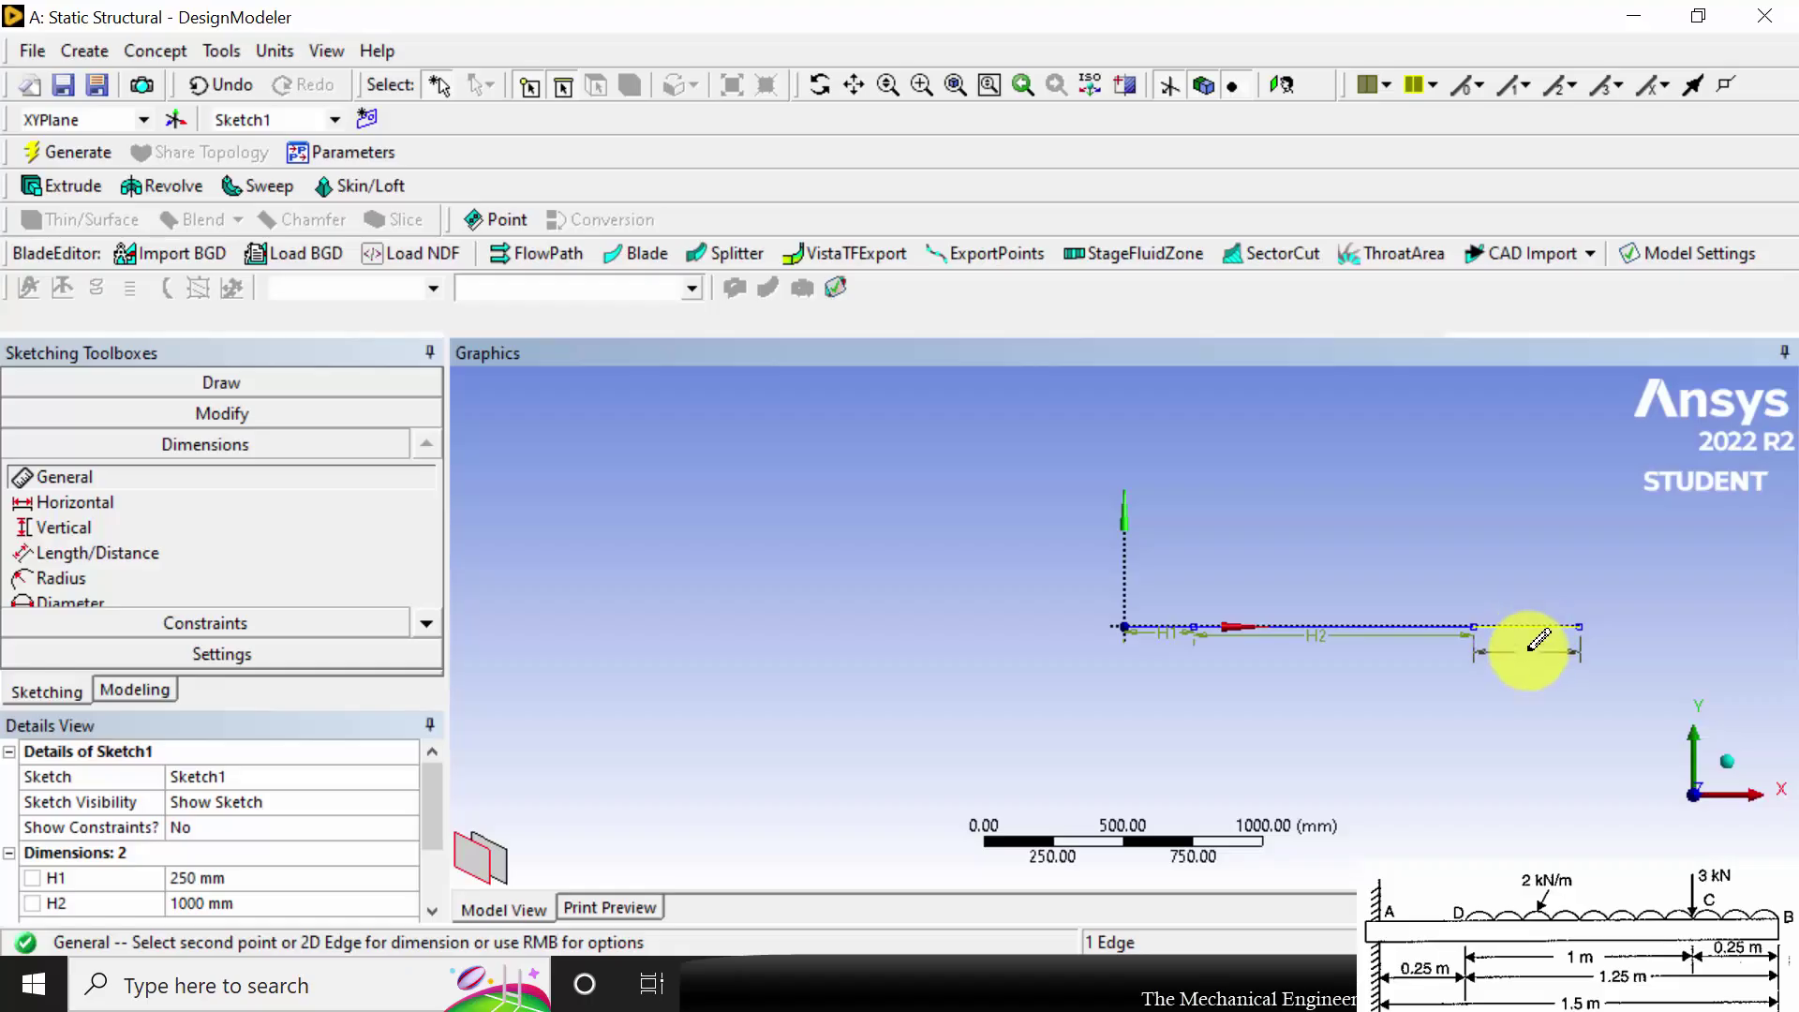
pyautogui.click(1525, 653)
pyautogui.scroll(-1, 268, 864)
pyautogui.scroll(-1, 268, 864)
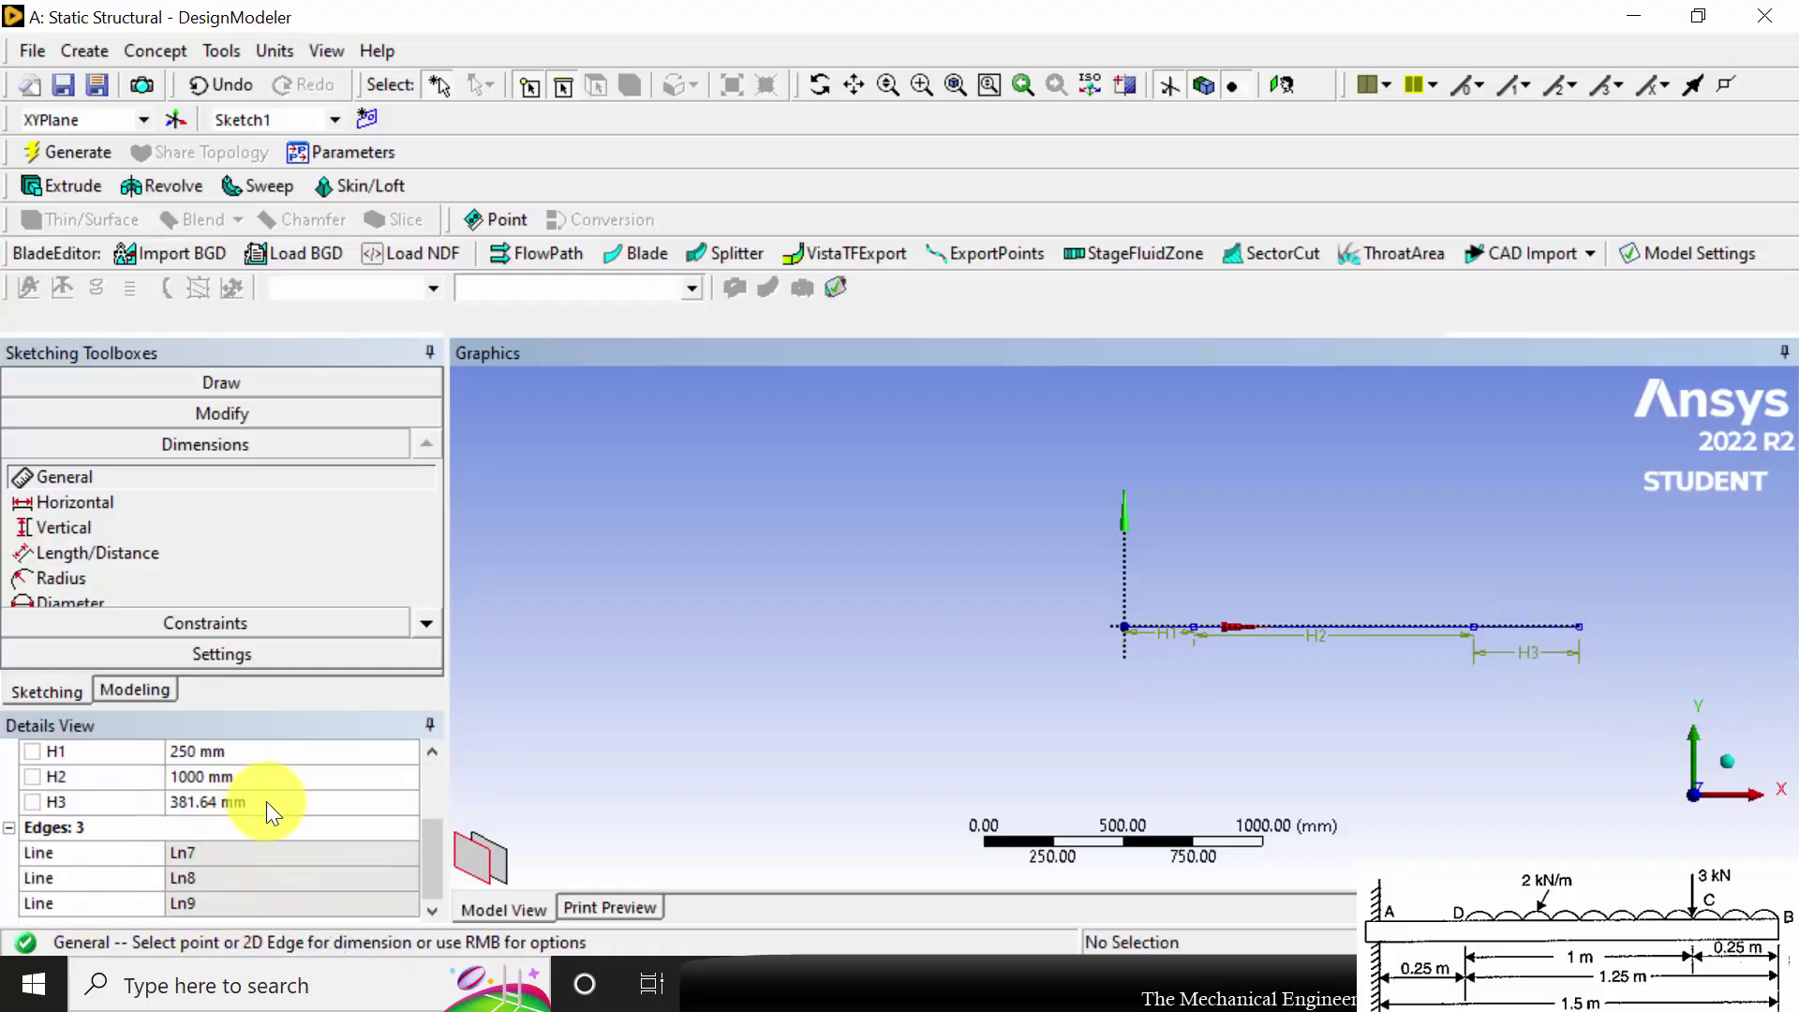
pyautogui.click(268, 801)
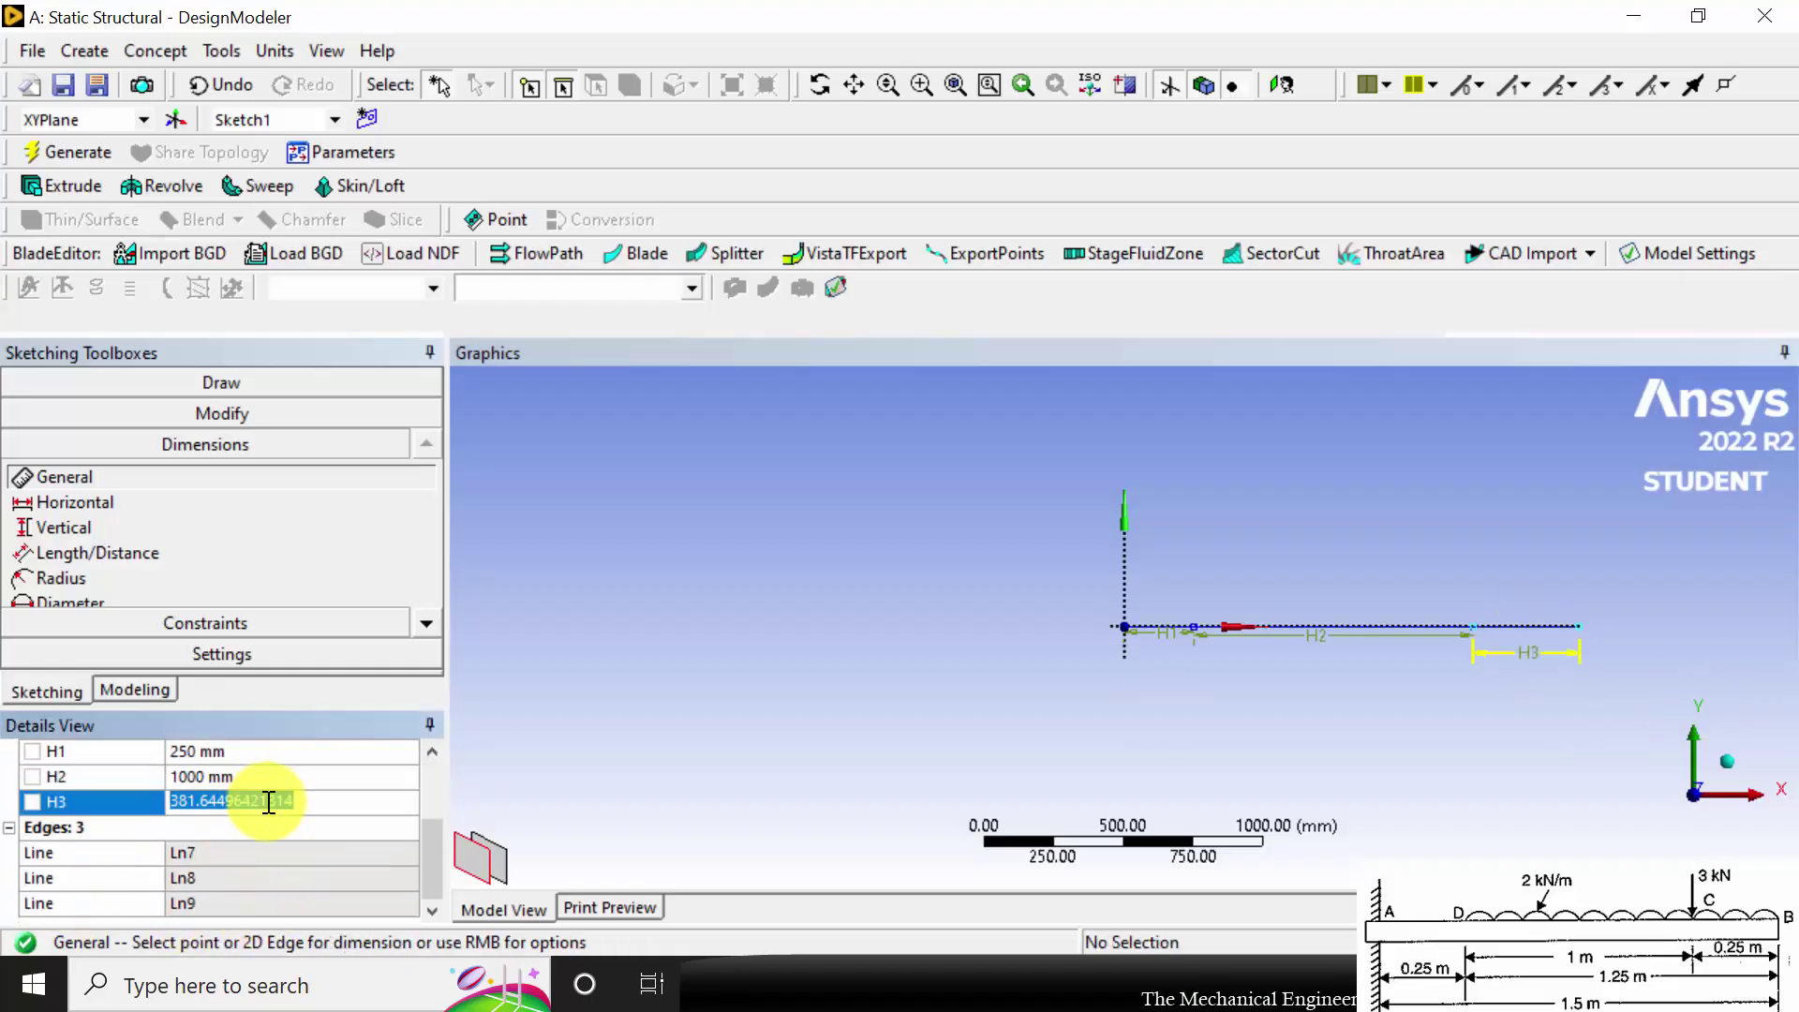
pyautogui.write('0.2')
pyautogui.press('Return')
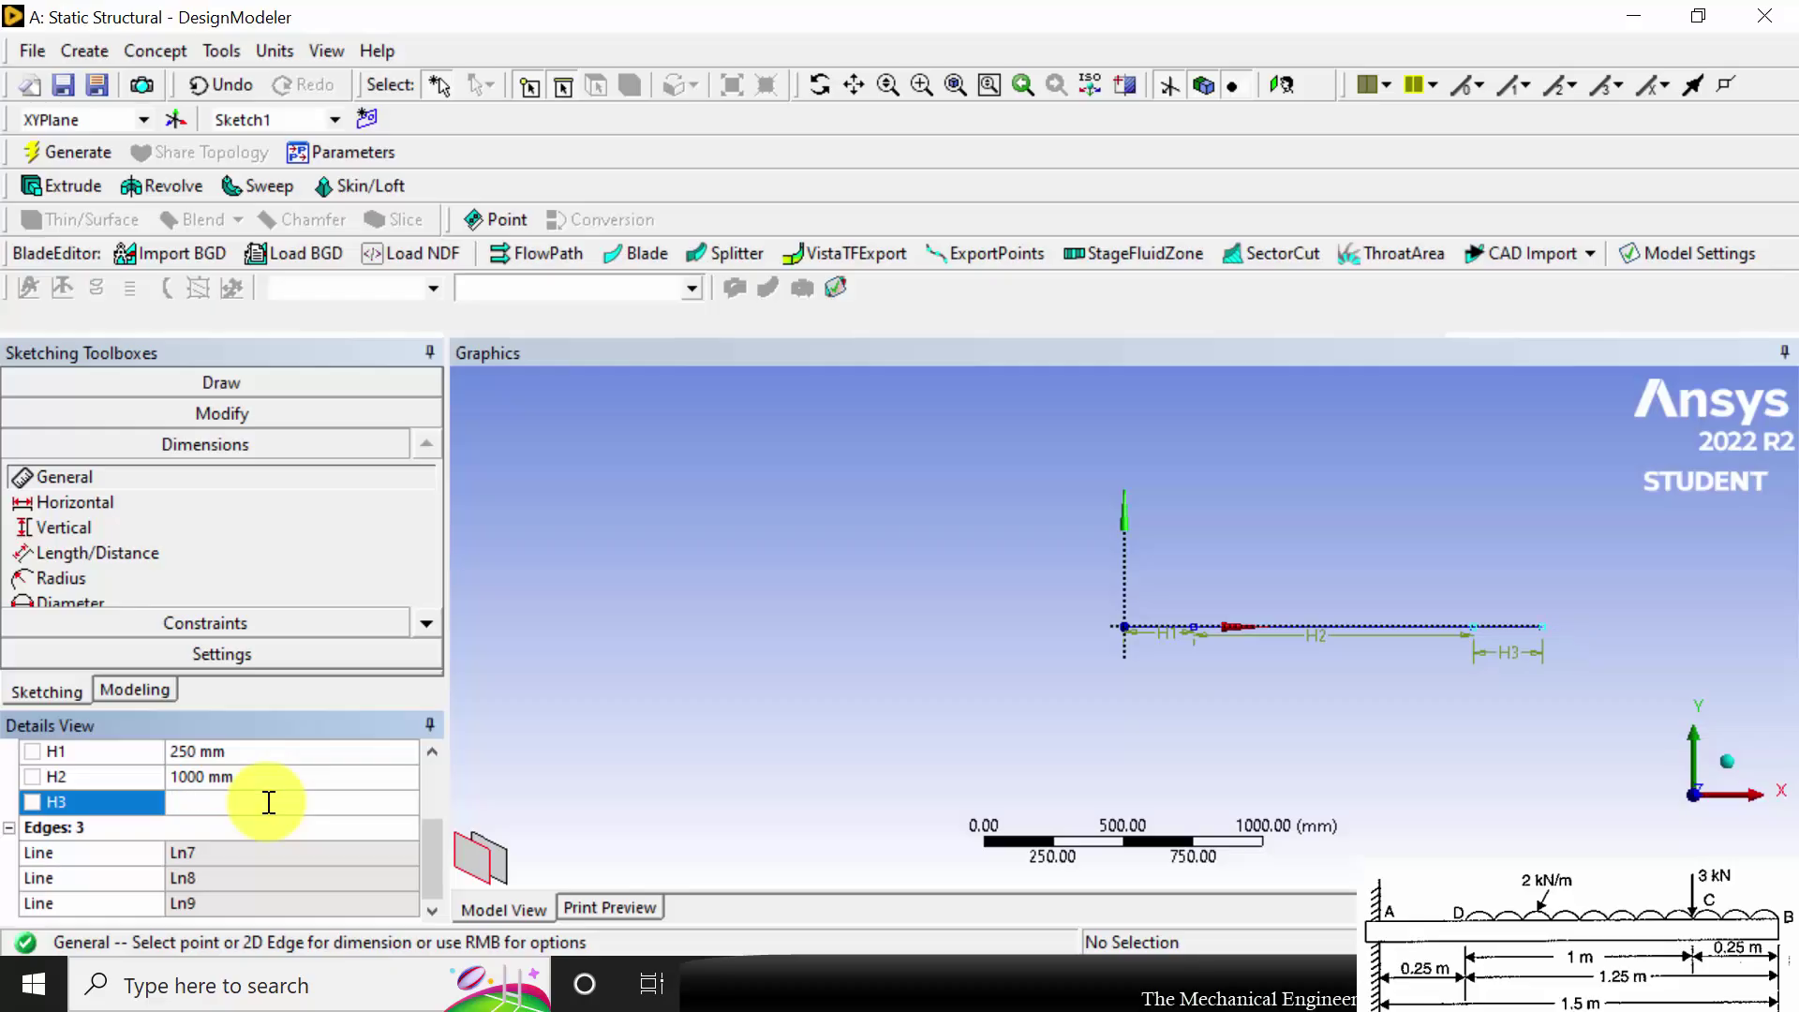
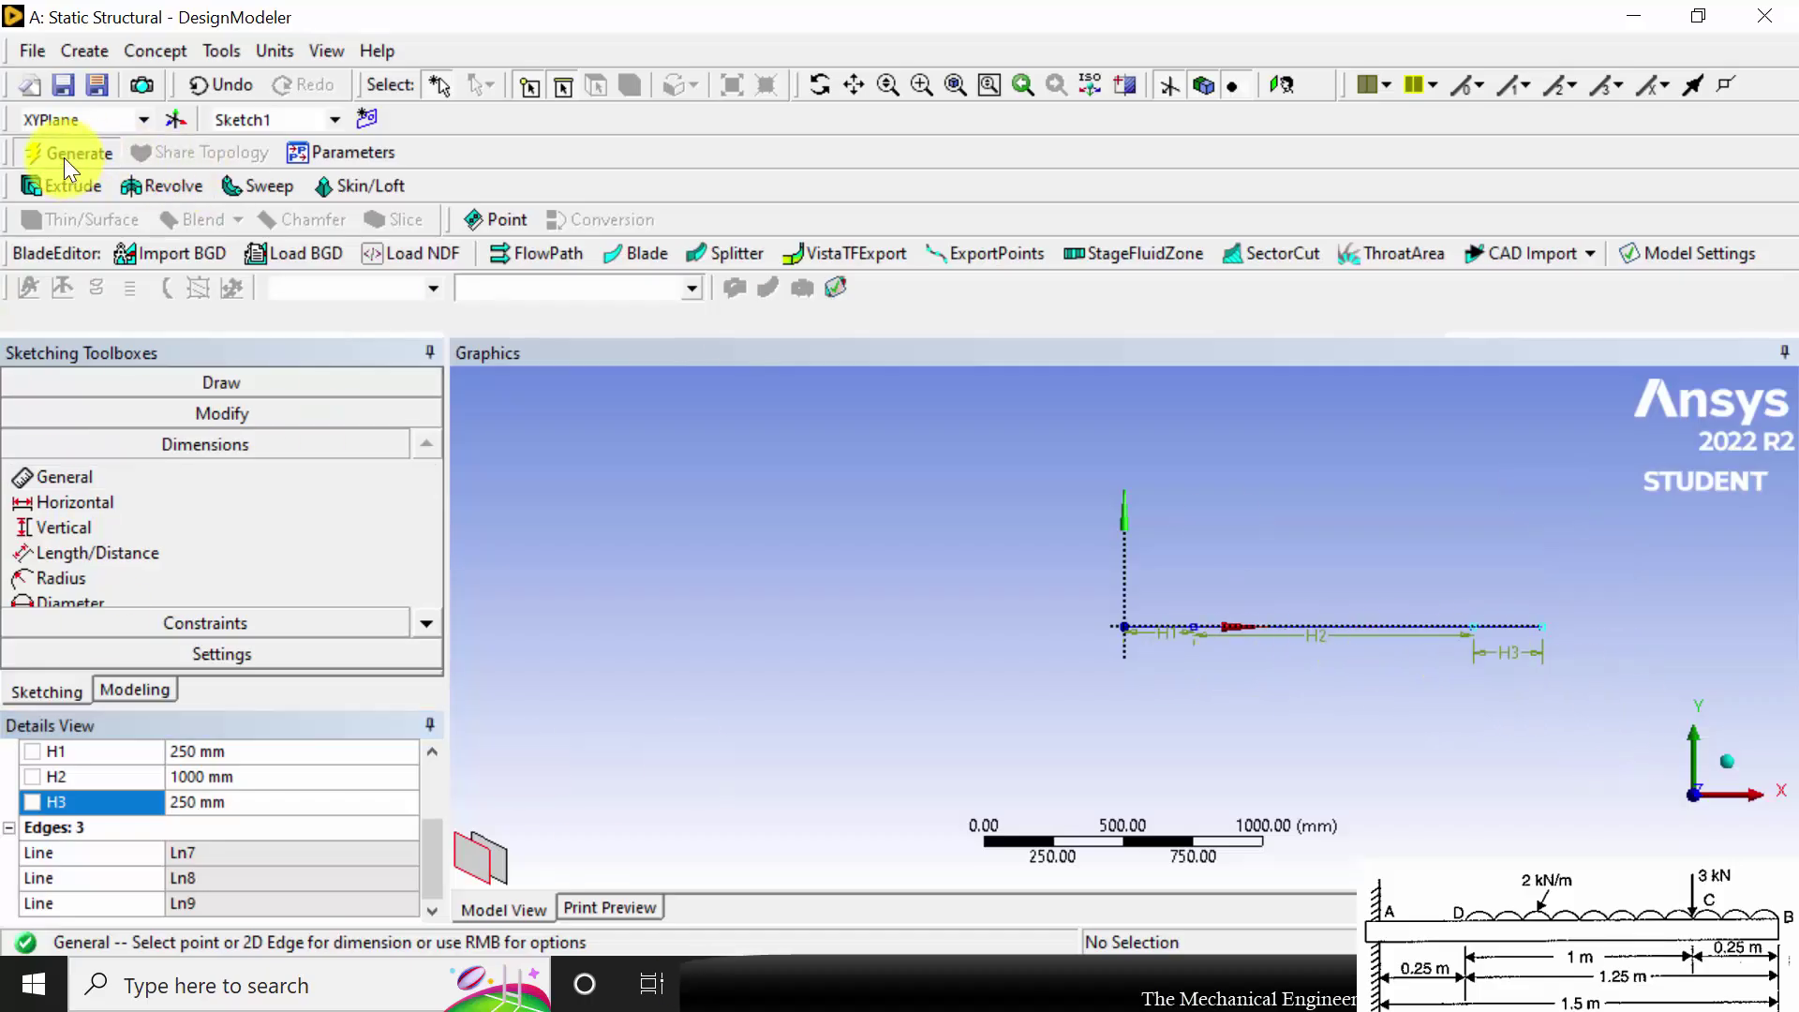
# Step: Create a line body with Lines From Sketches using all three sketch lines as base objects and generate it
pyautogui.click(131, 51)
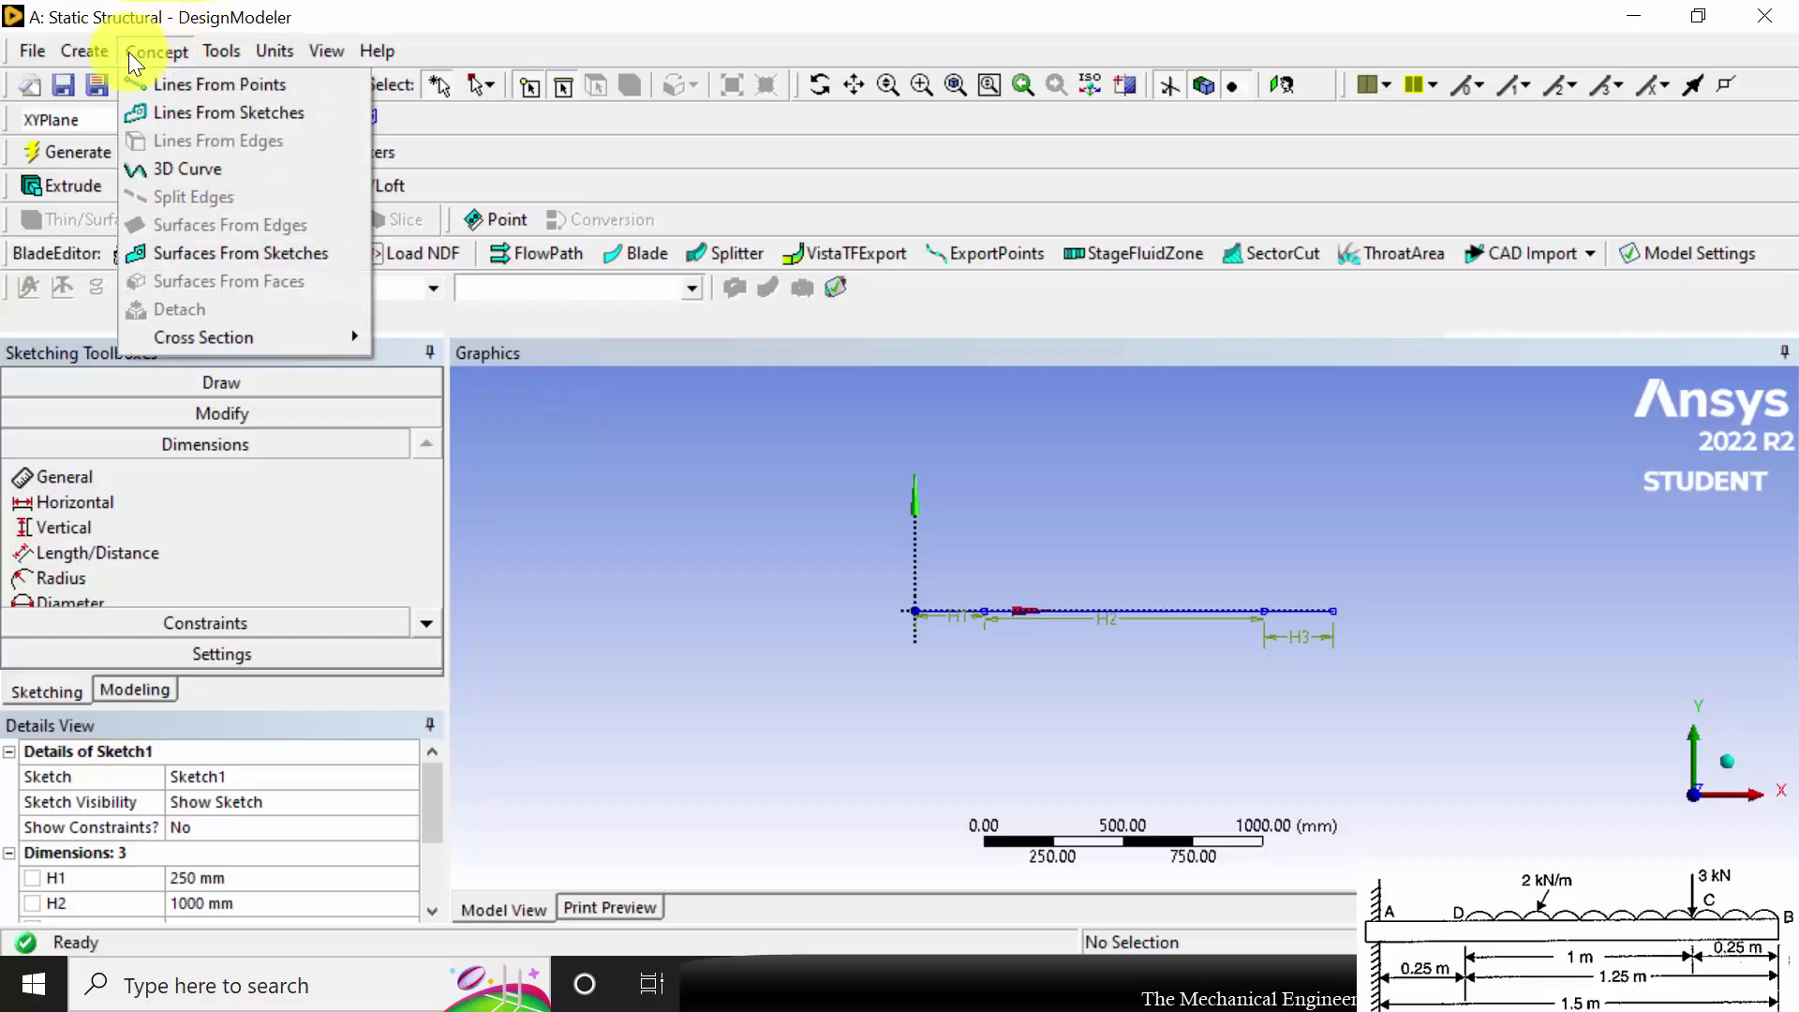
pyautogui.click(180, 116)
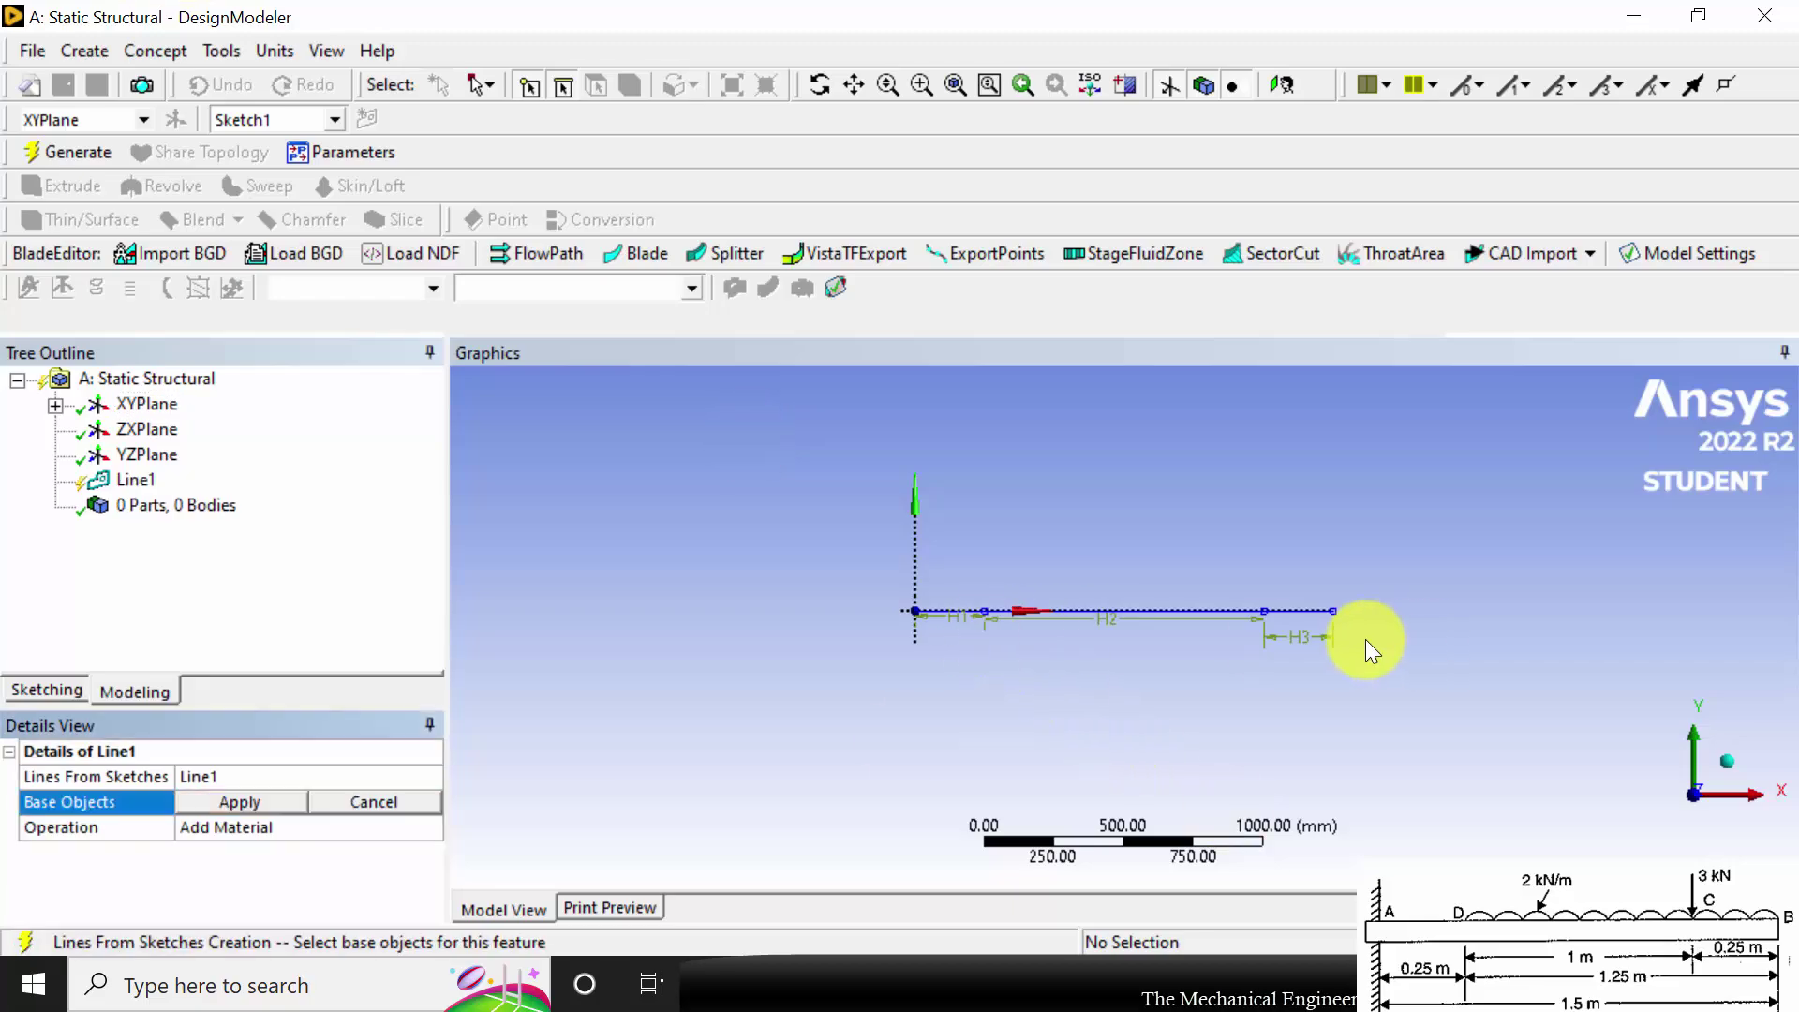
pyautogui.click(1016, 626)
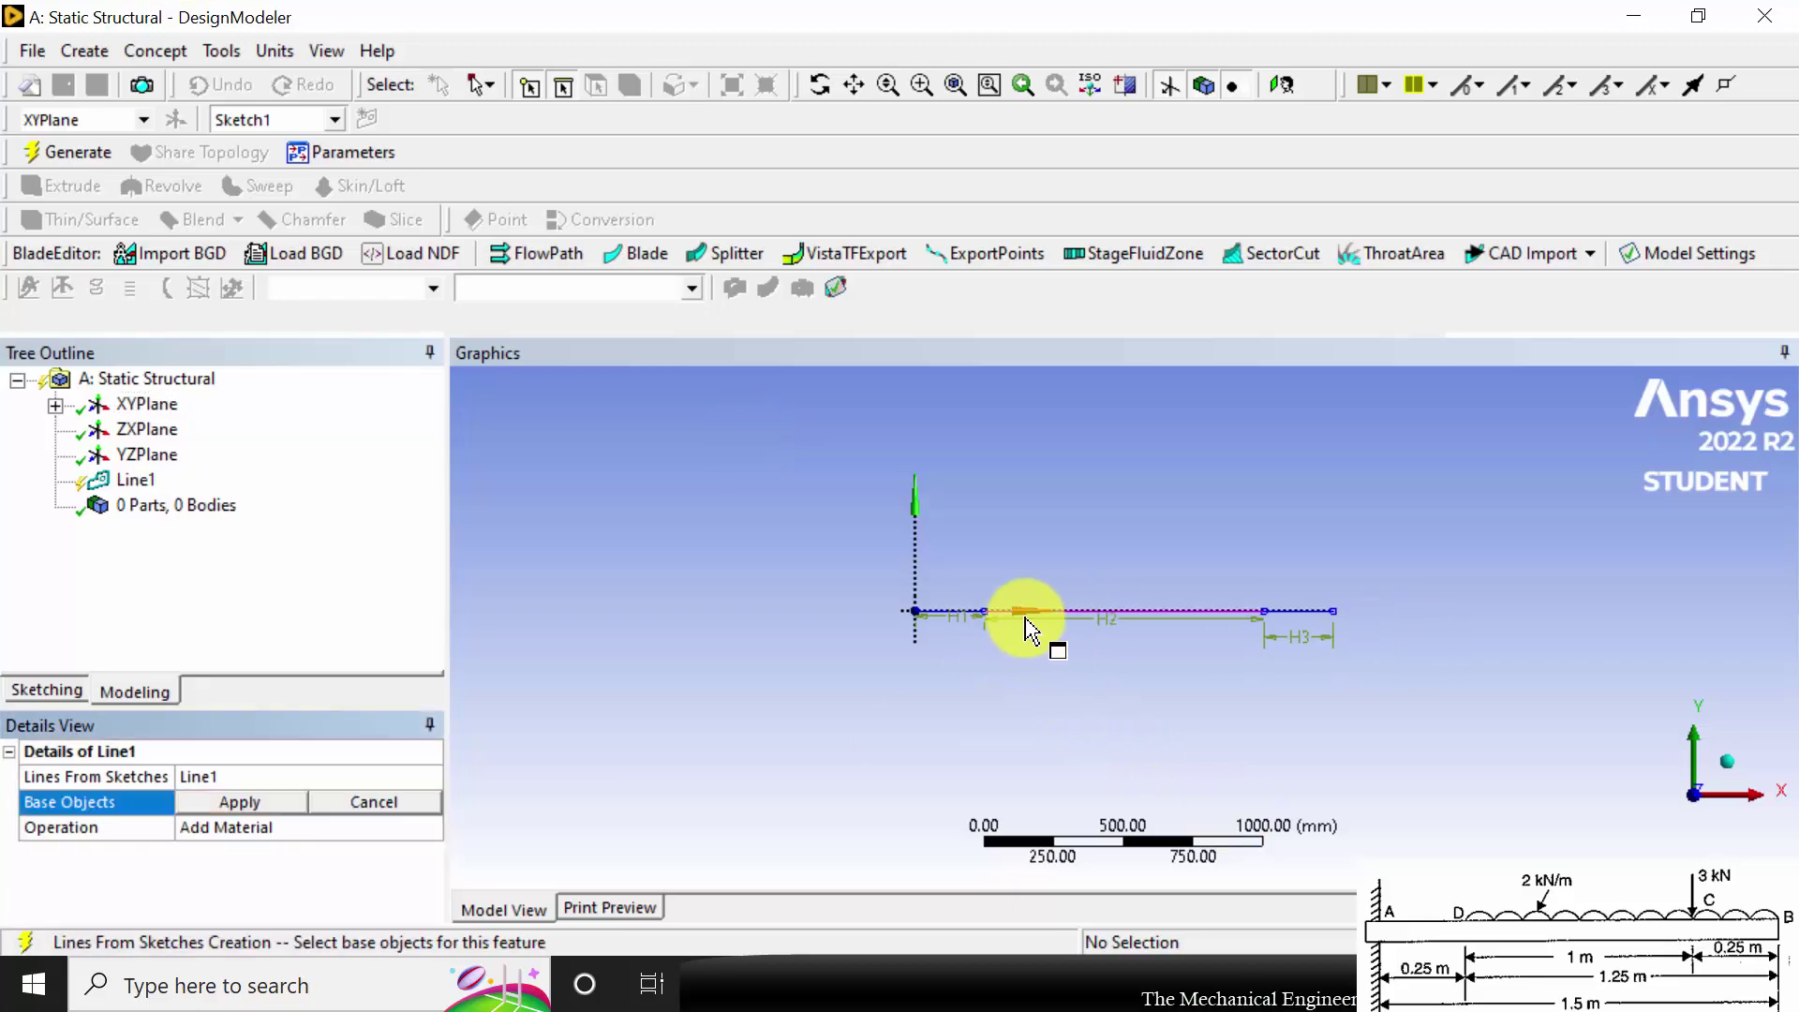
pyautogui.click(940, 613)
pyautogui.keyDown('ctrl'); pyautogui.click(1269, 611); pyautogui.keyUp('ctrl')
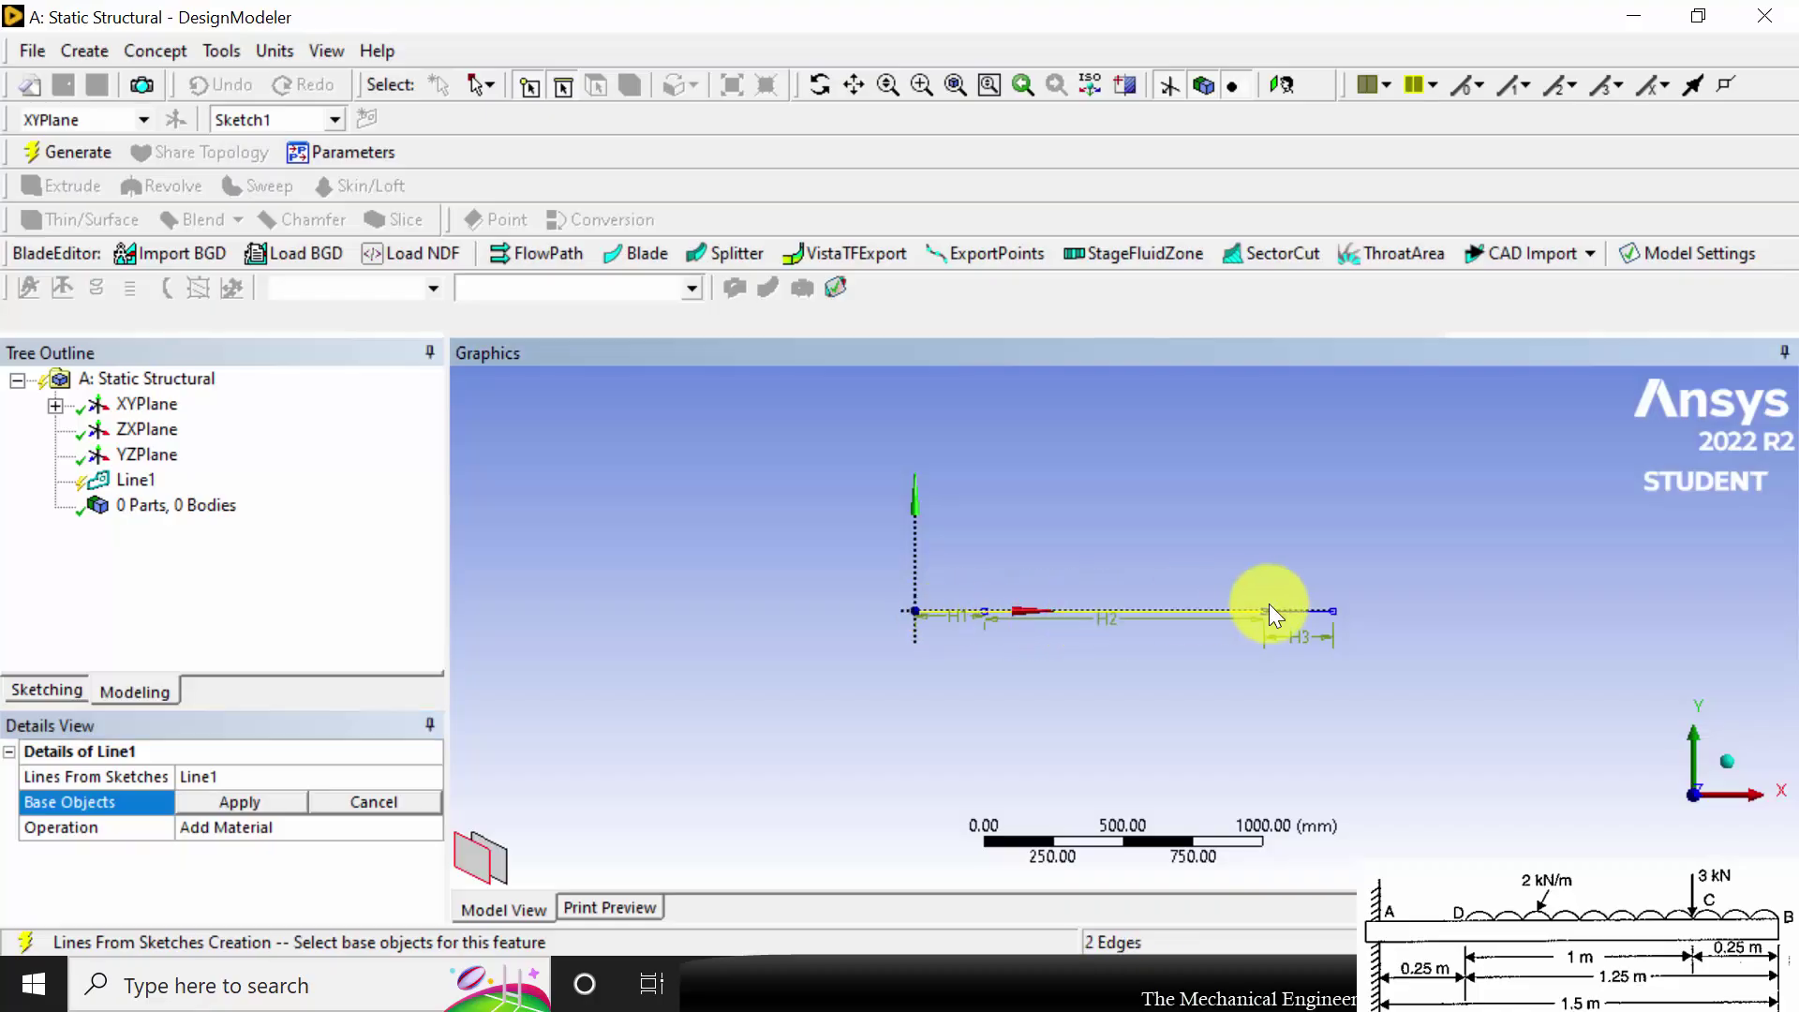
pyautogui.keyDown('ctrl'); pyautogui.click(1308, 618); pyautogui.keyUp('ctrl')
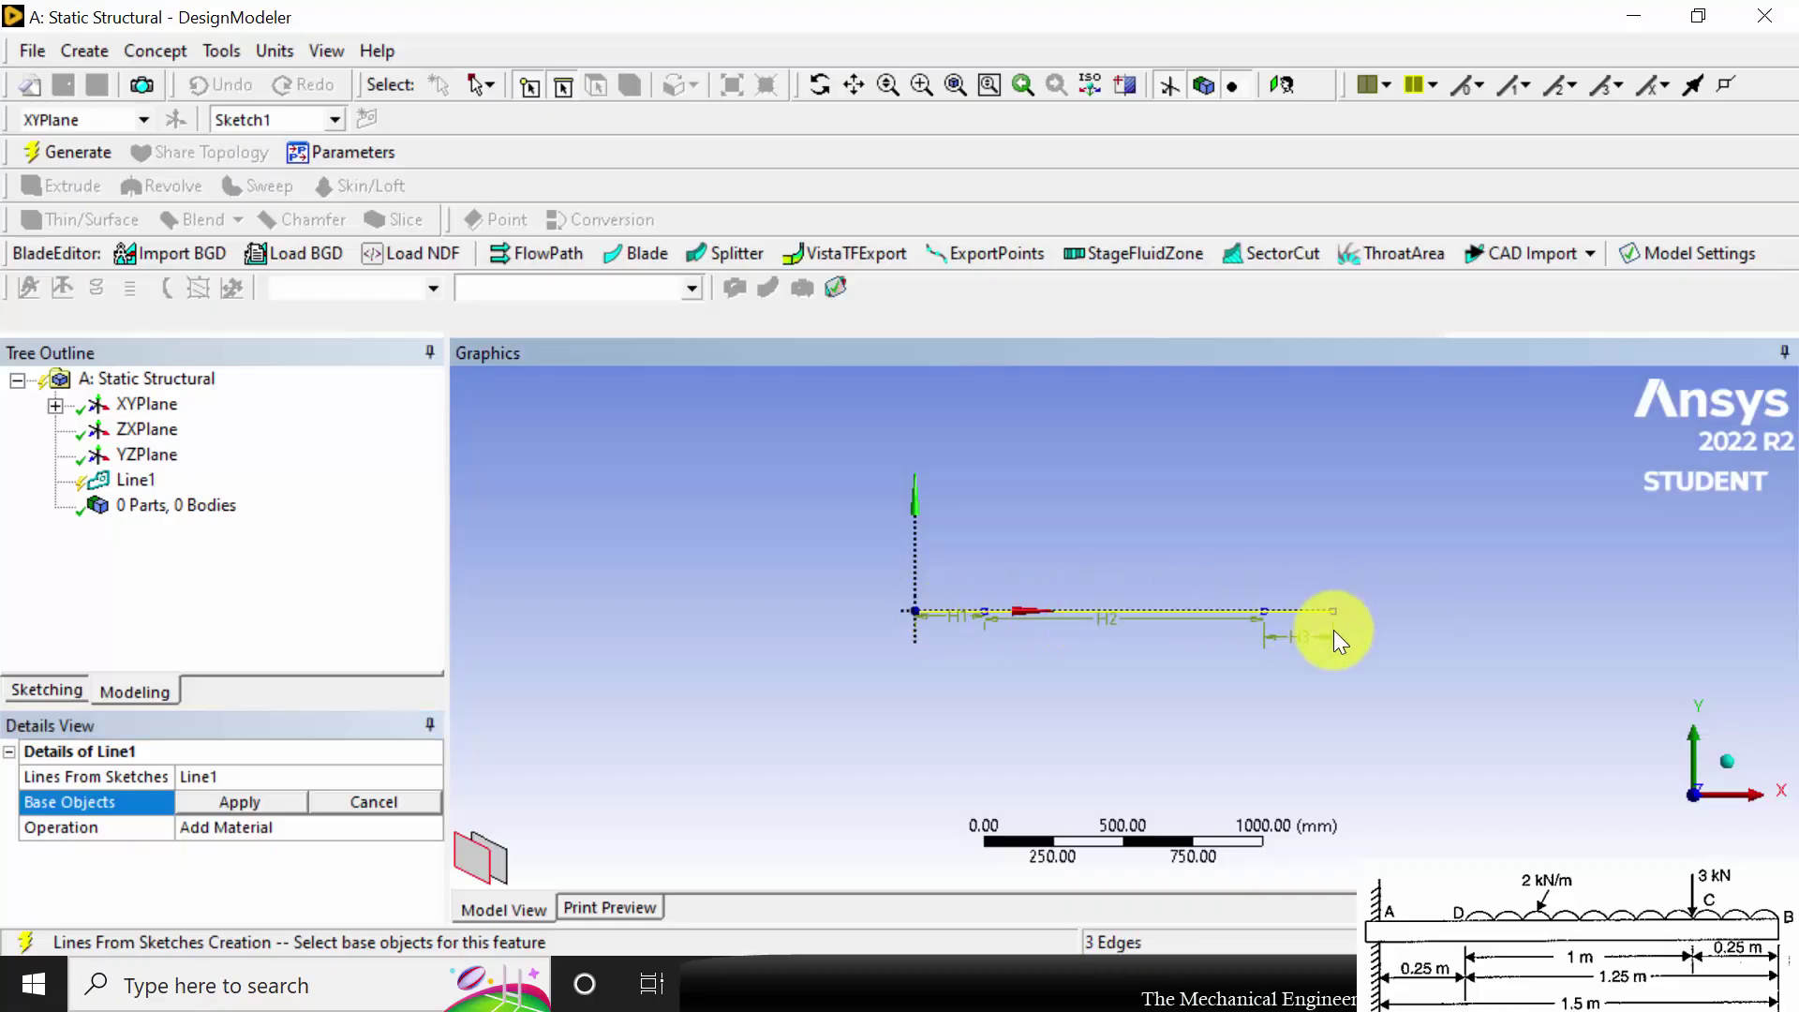
pyautogui.click(268, 801)
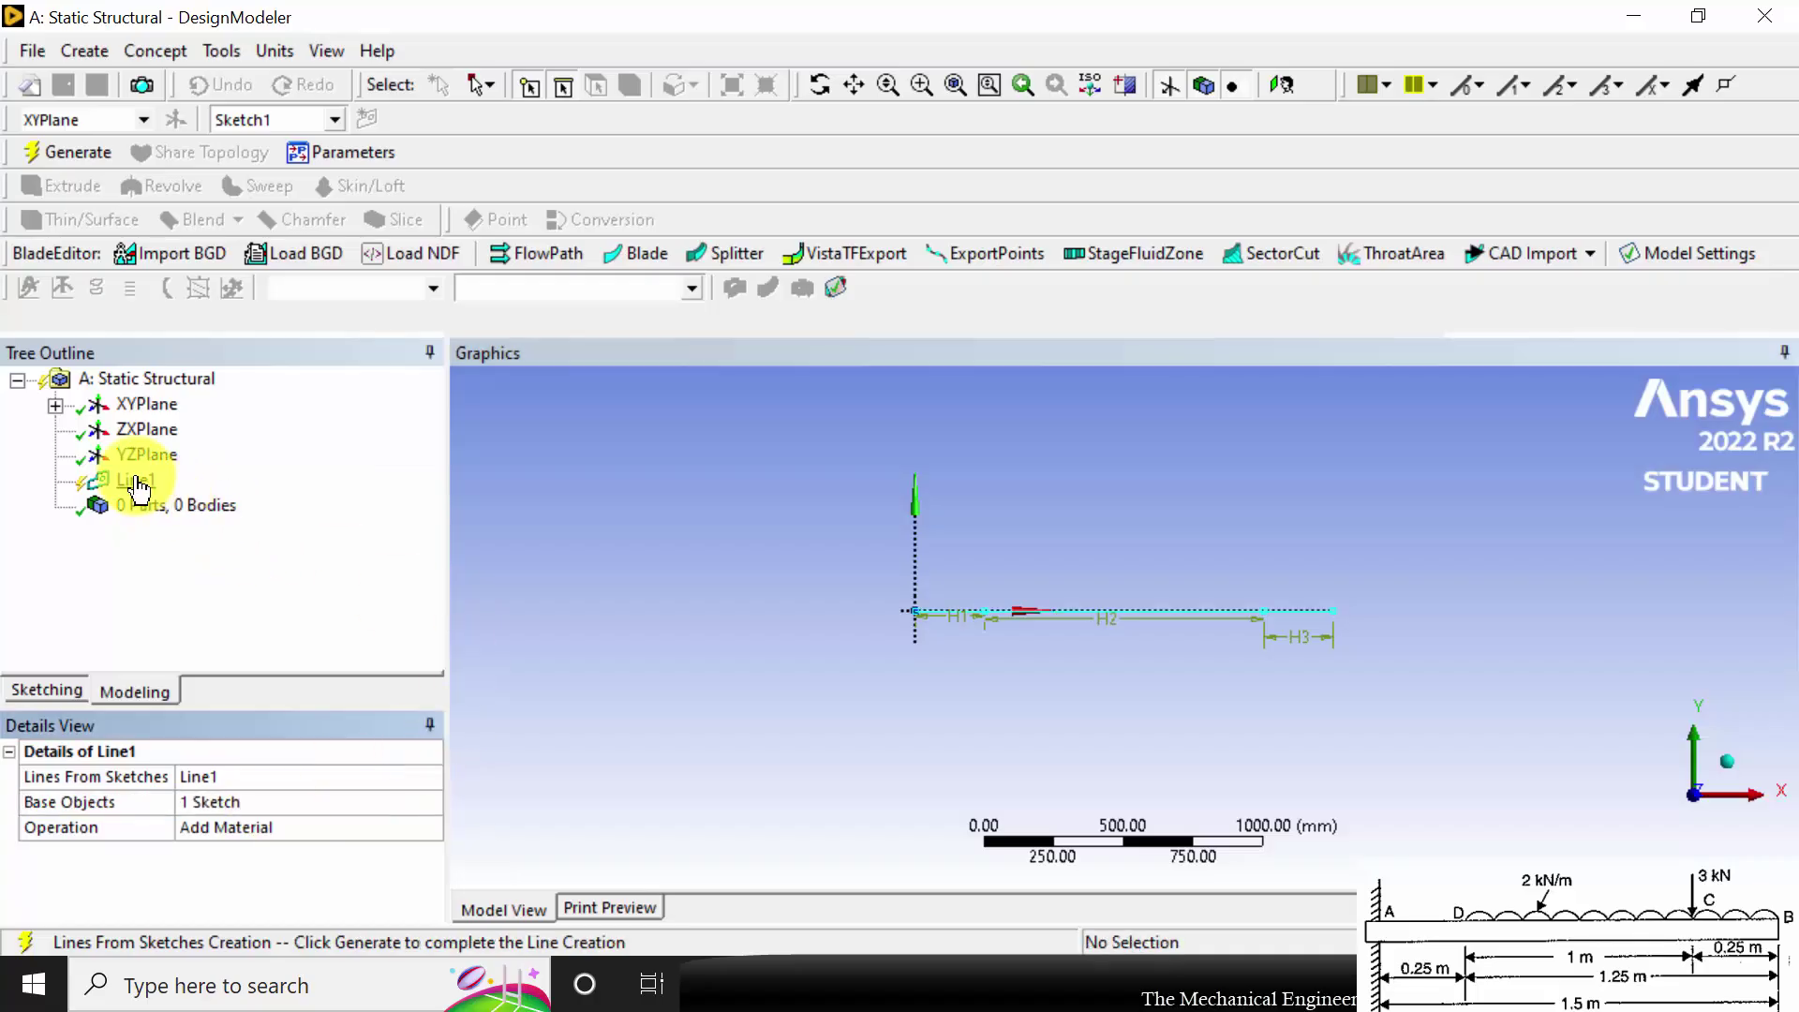
pyautogui.click(148, 600)
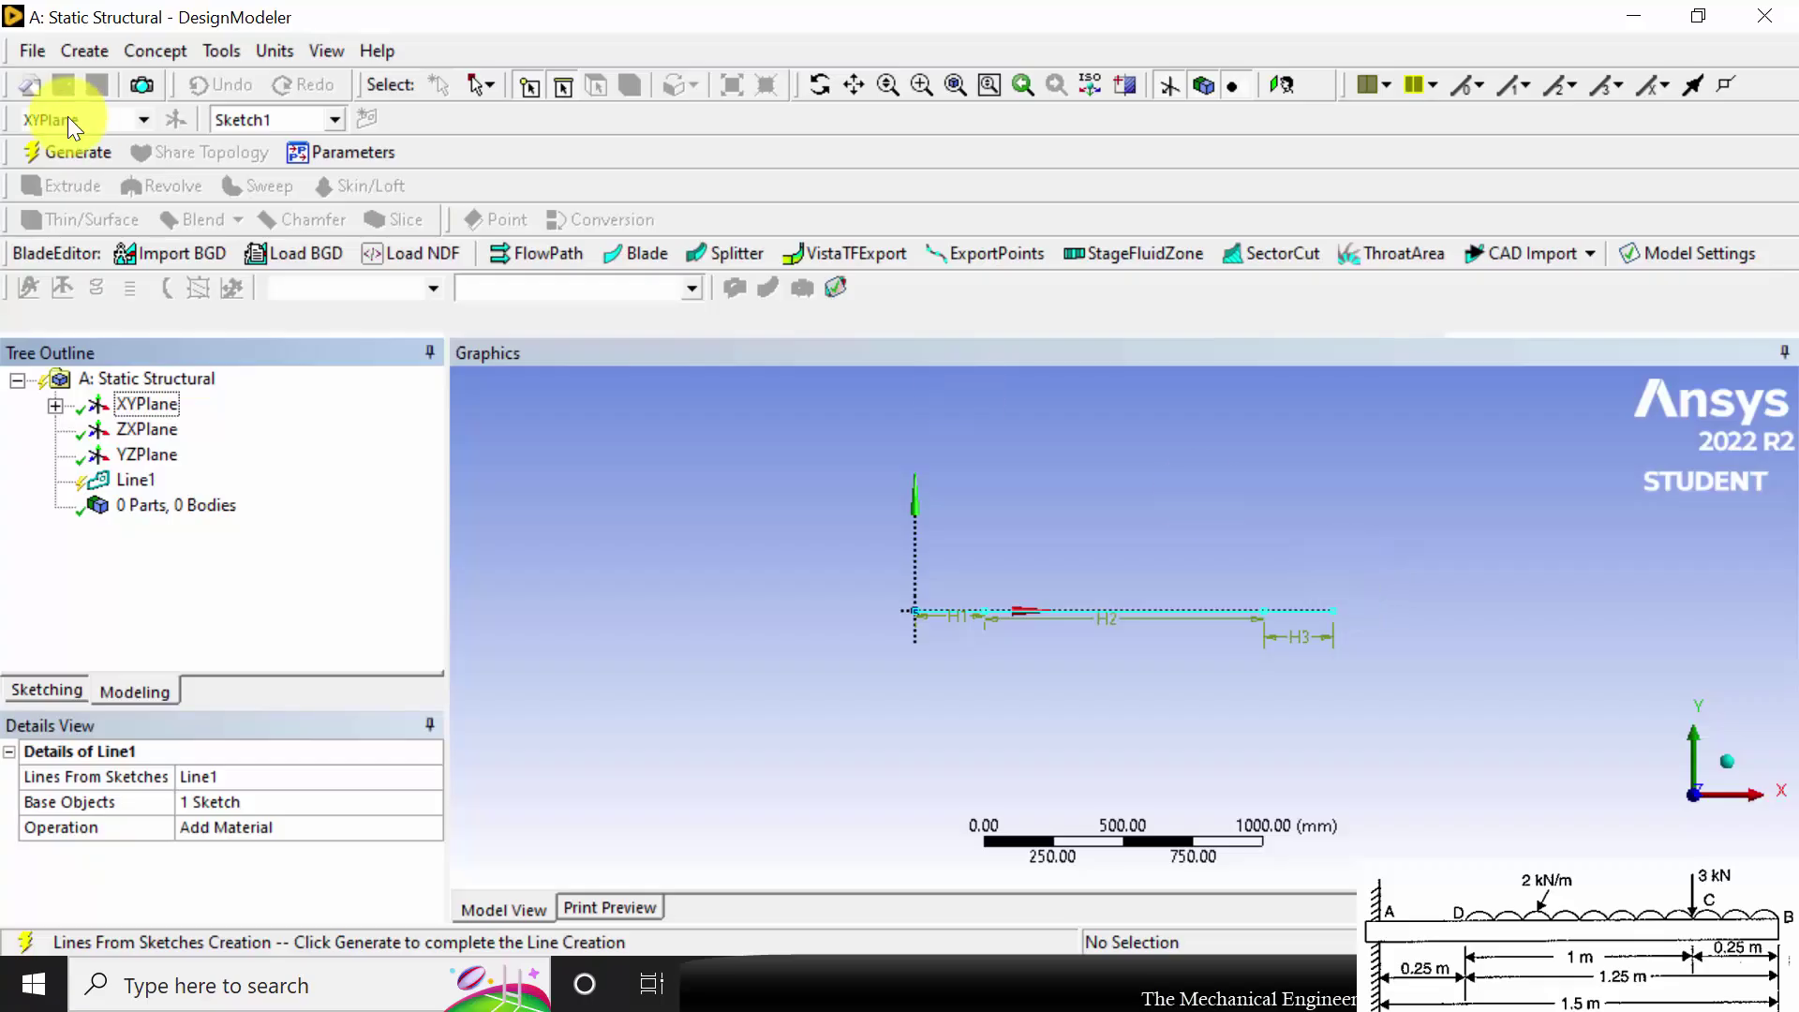
pyautogui.click(68, 152)
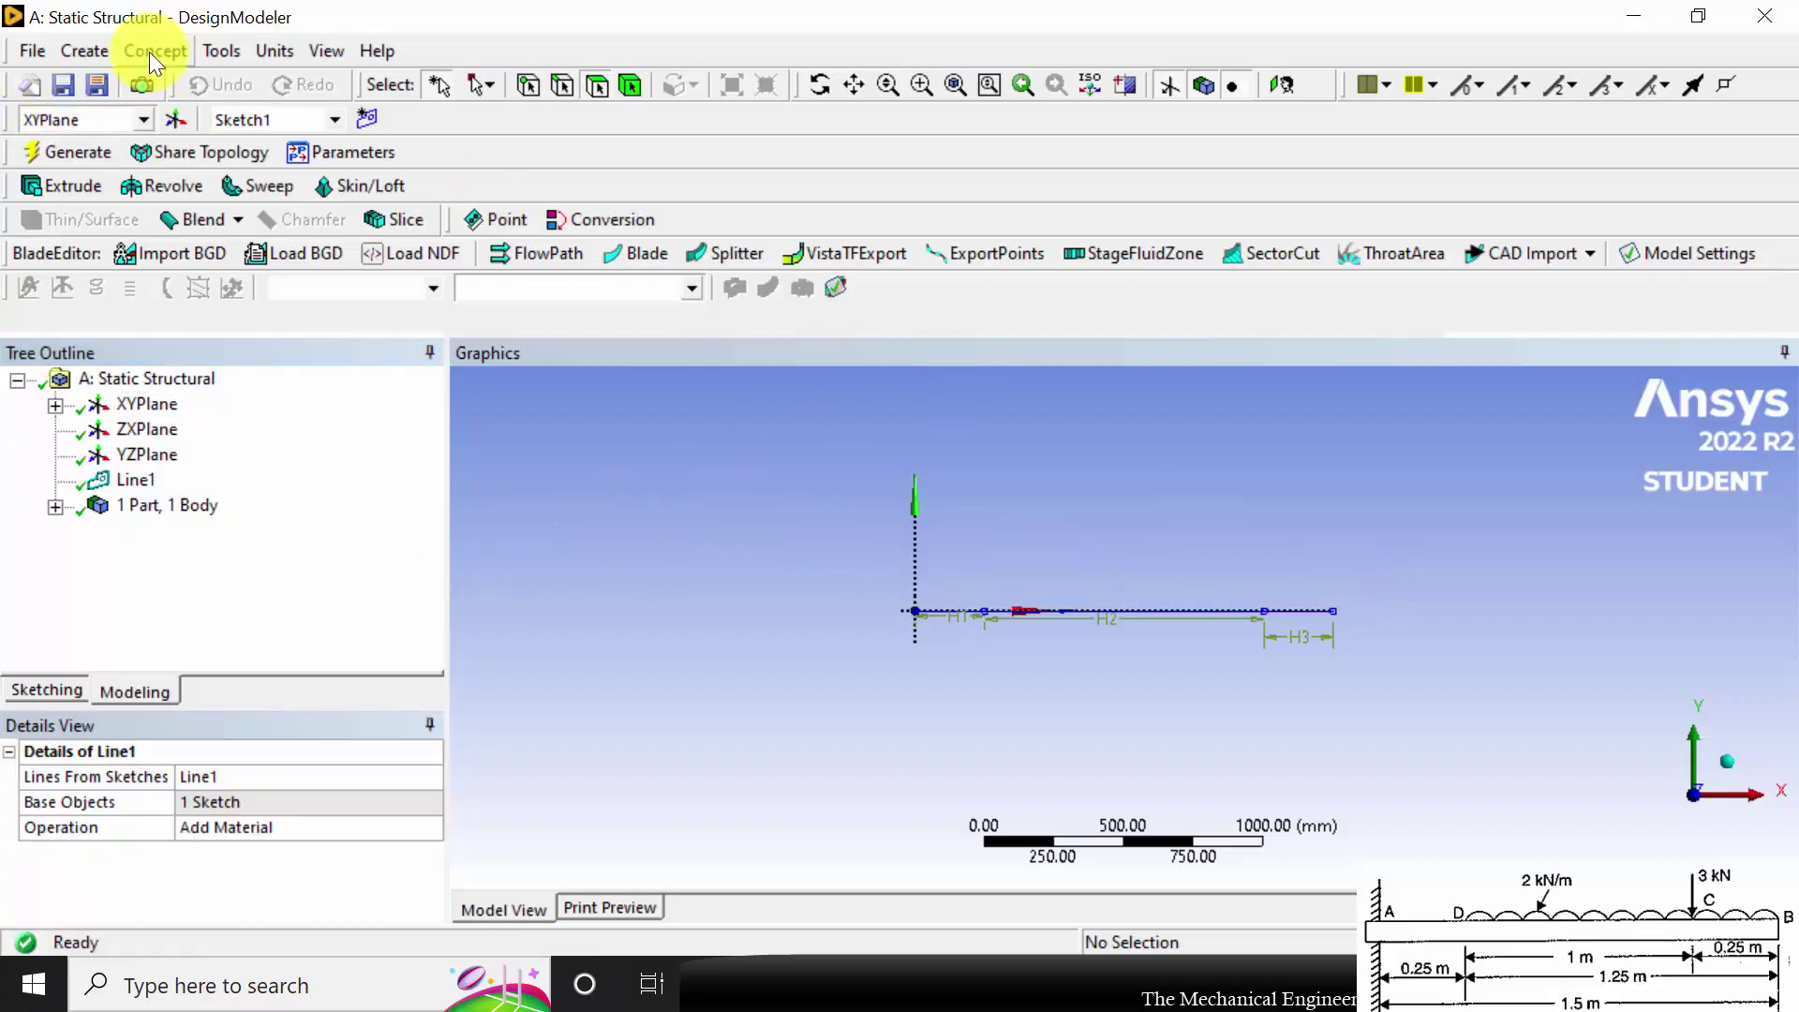
# Step: Check the section radius on the PowerPoint slide, then create and generate a circular cross section with a 20 mm radius in DesignModeler
pyautogui.click(967, 984)
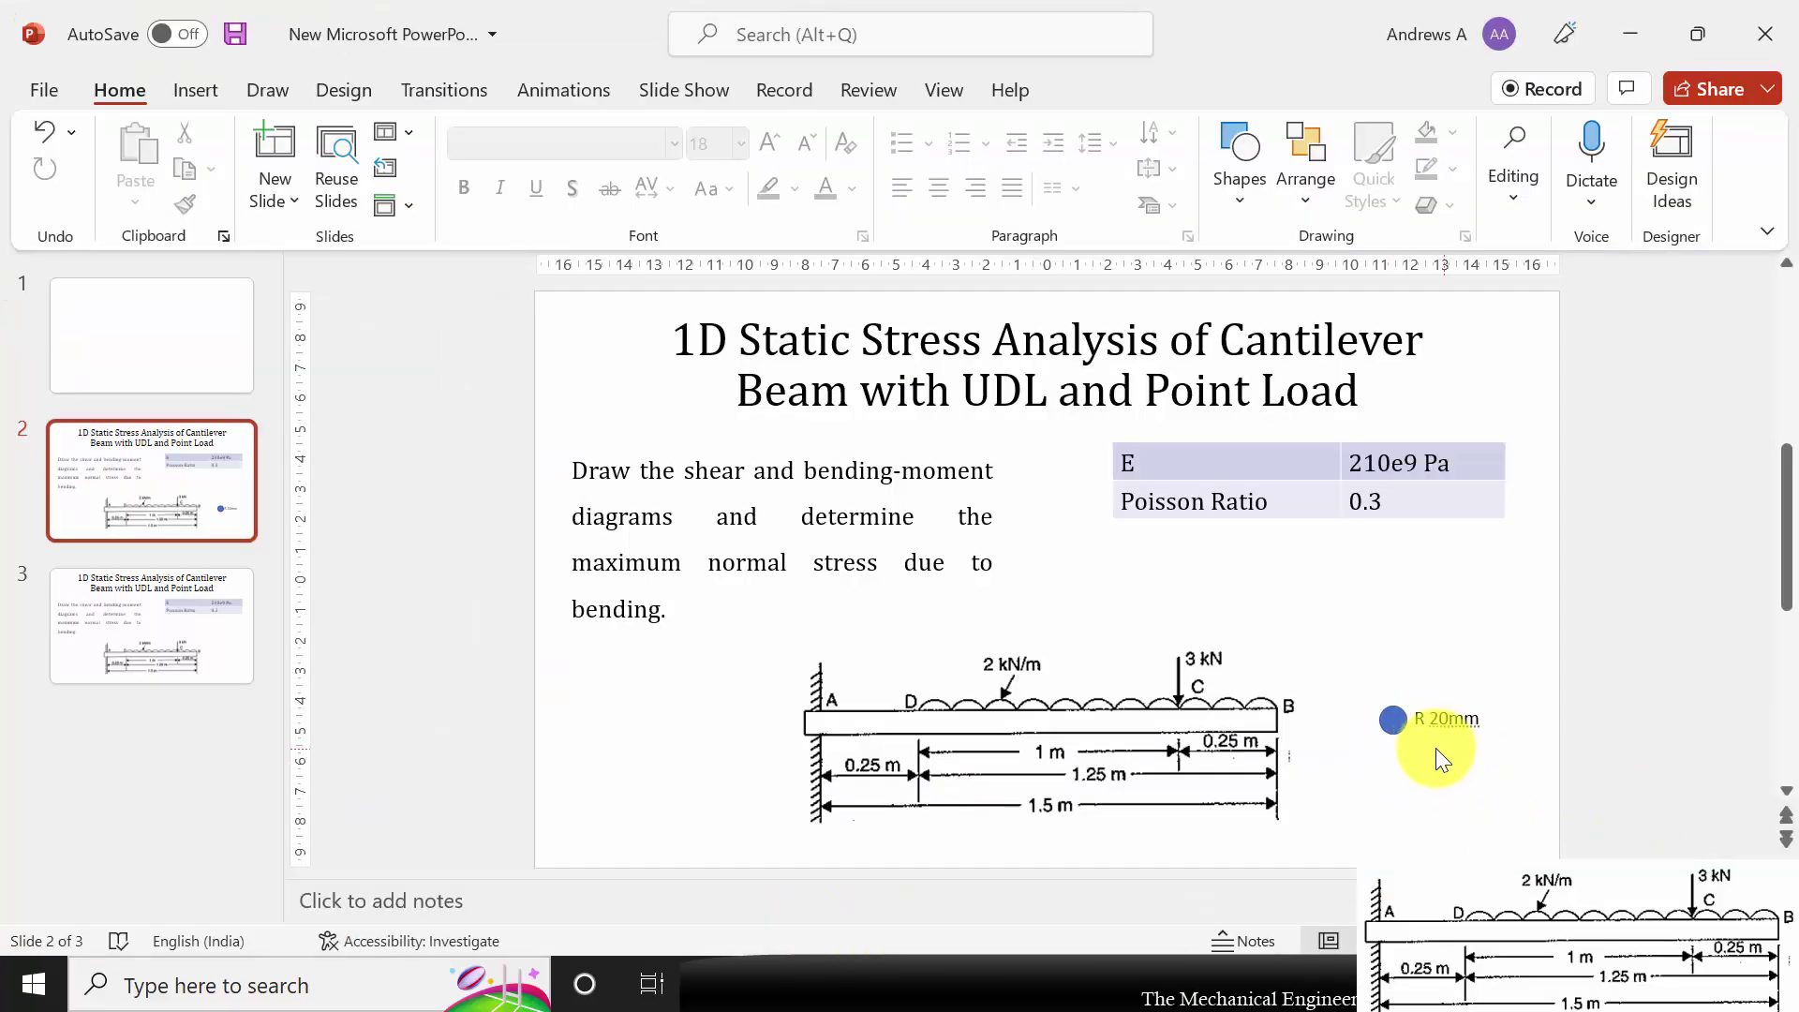
pyautogui.click(1068, 984)
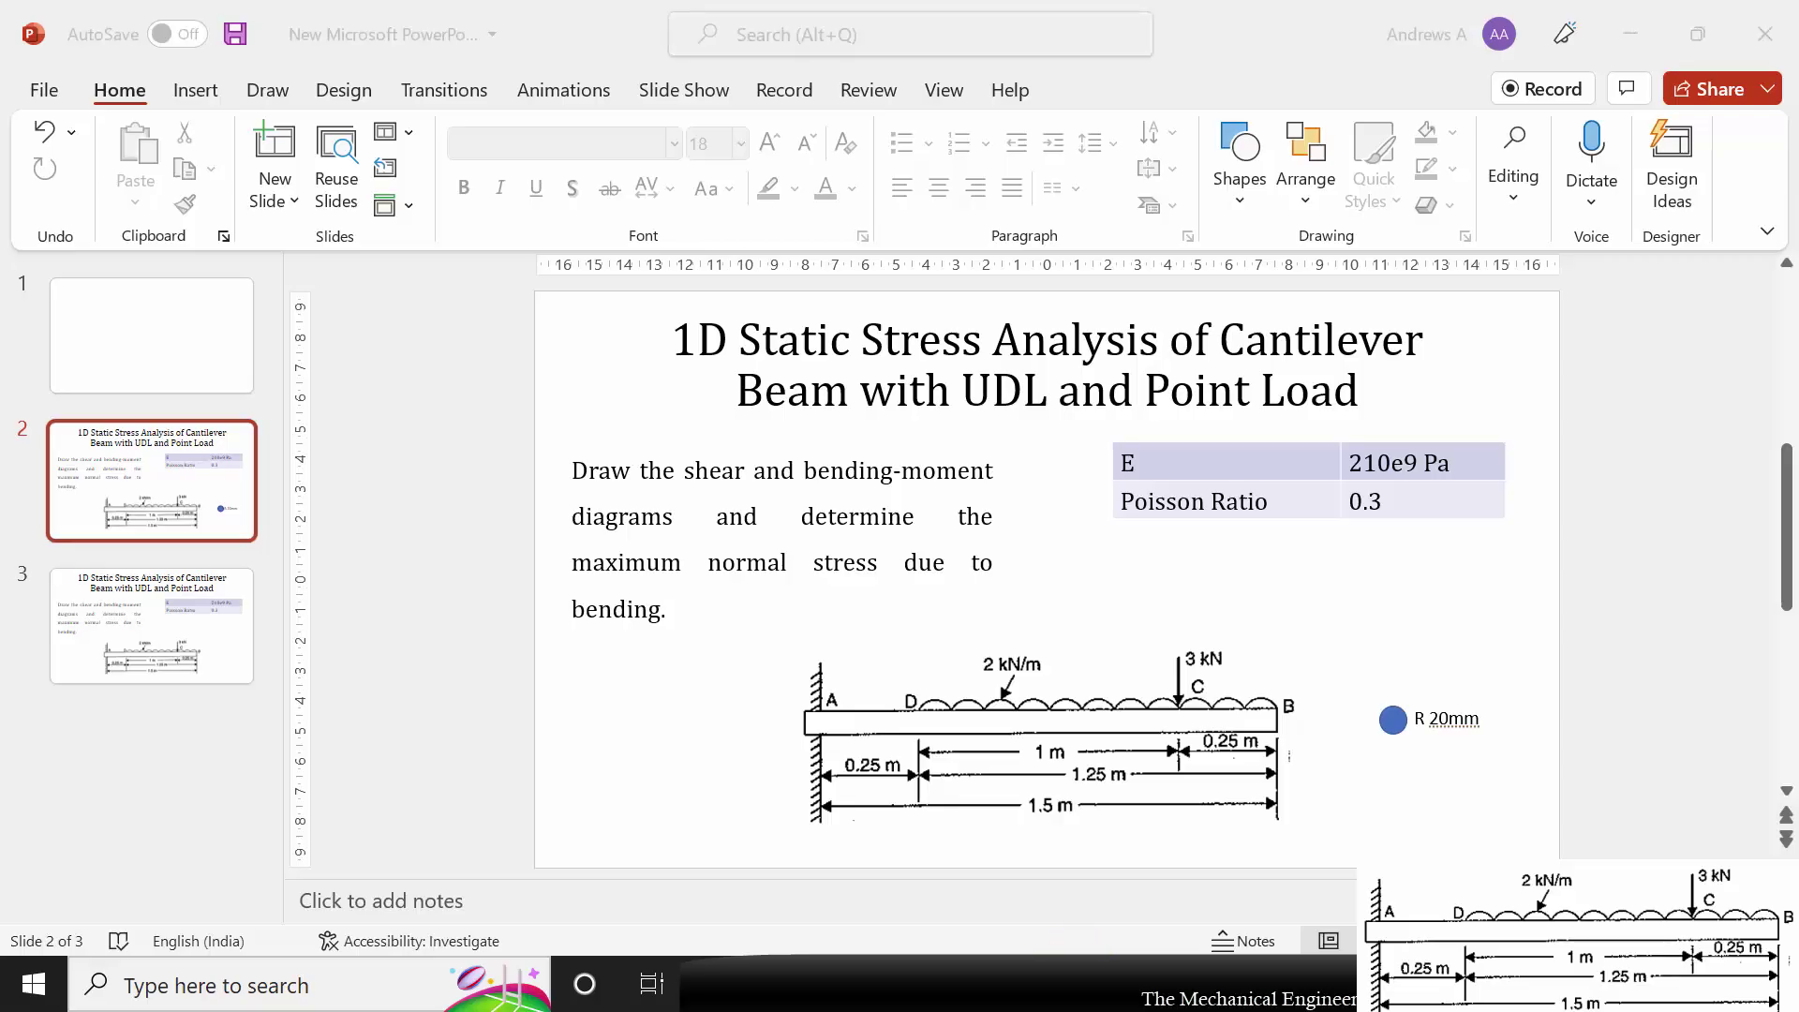
pyautogui.click(158, 50)
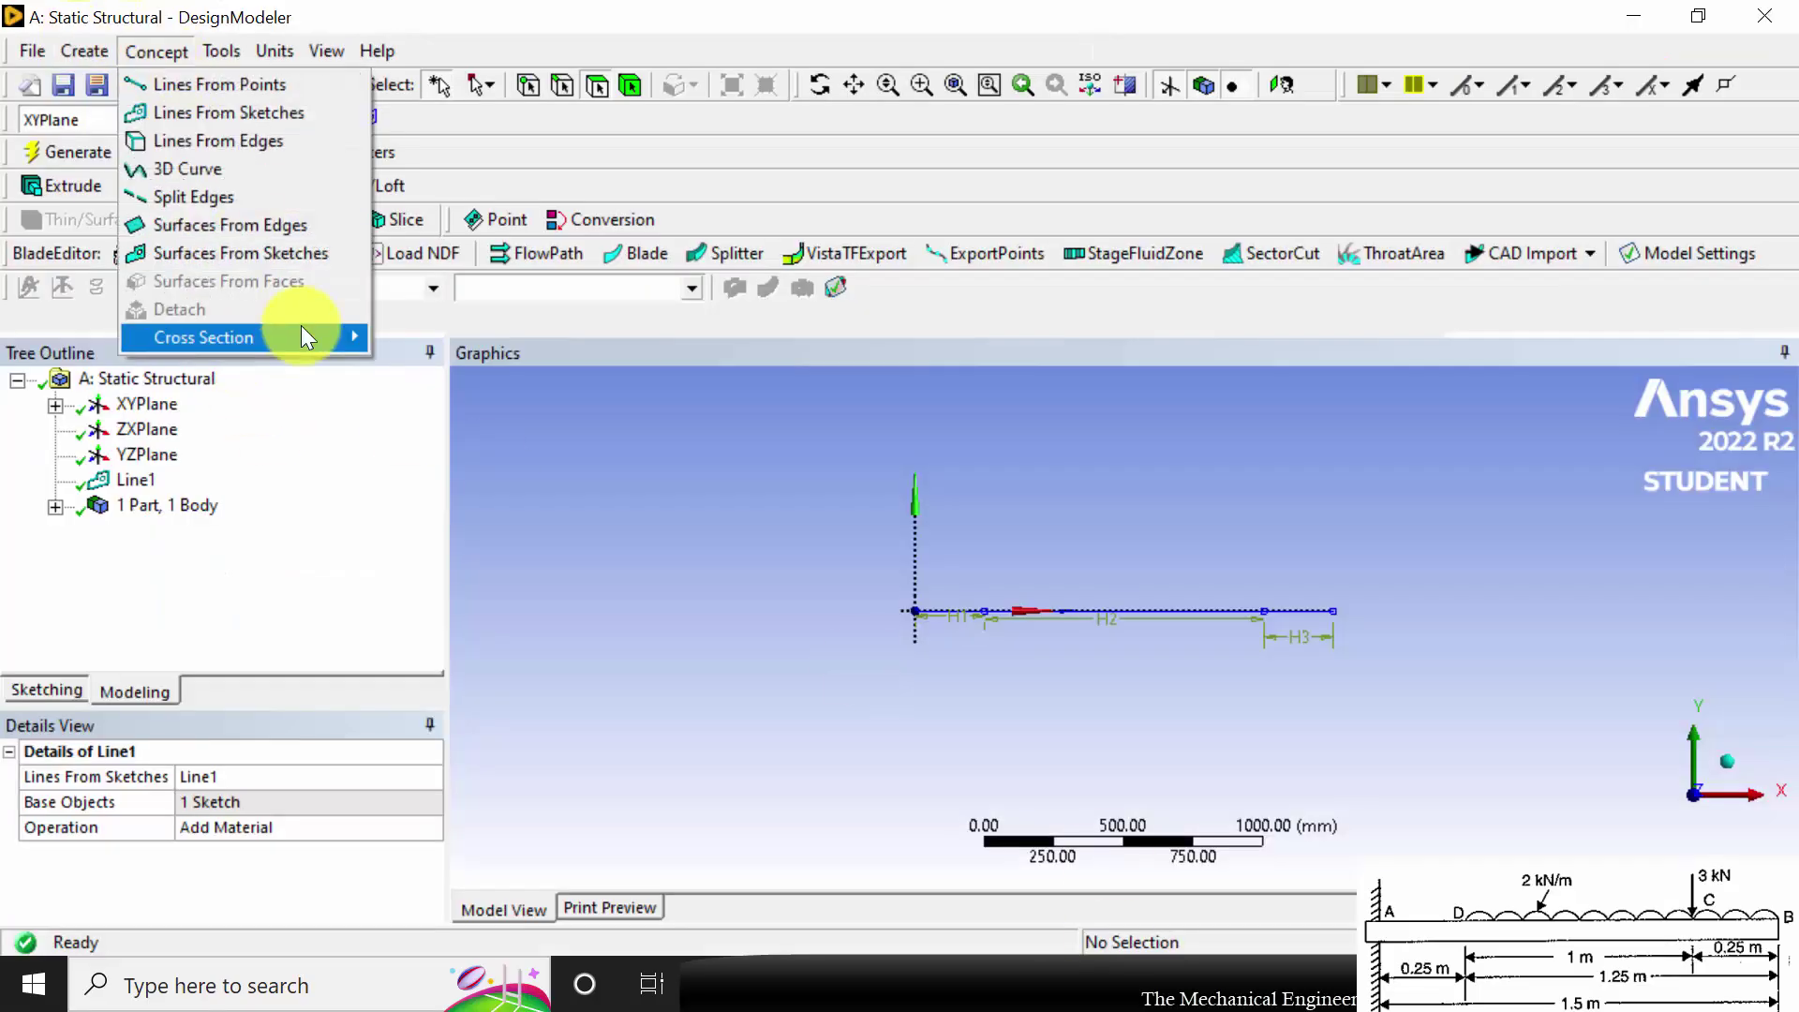
pyautogui.moveTo(337, 349)
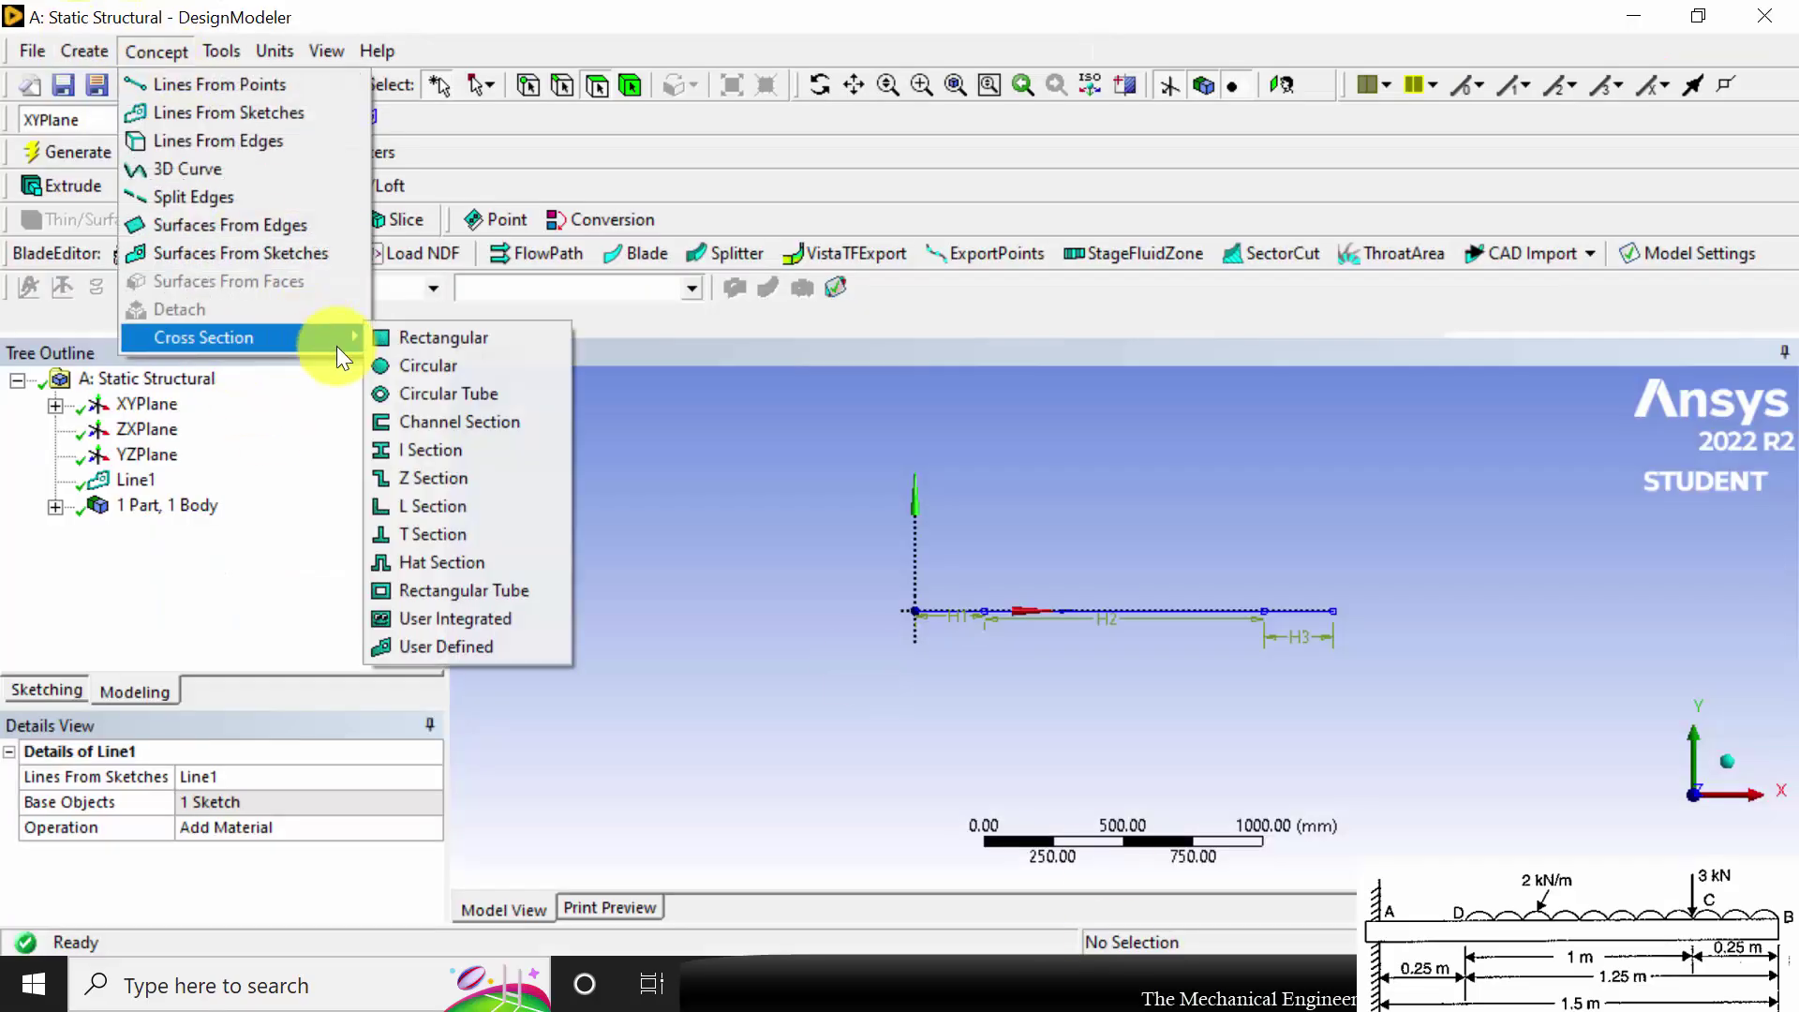
pyautogui.click(453, 362)
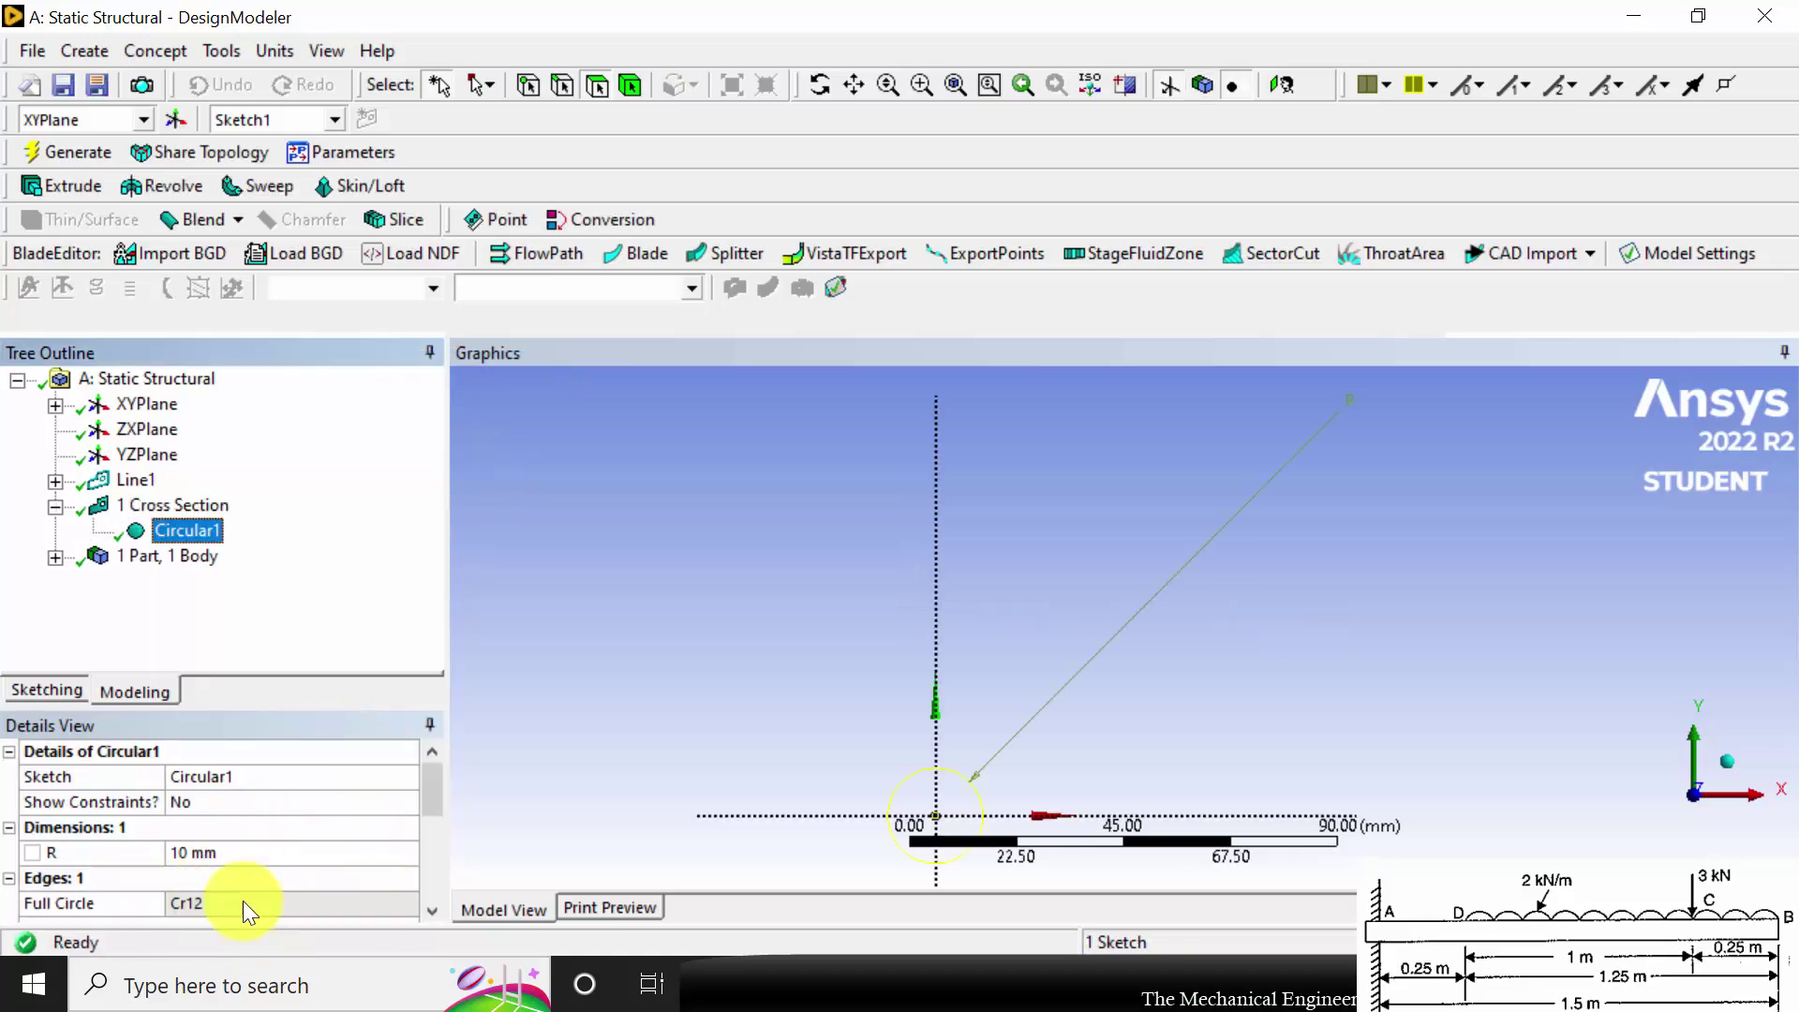
pyautogui.click(243, 849)
pyautogui.write('20')
pyautogui.press('Return')
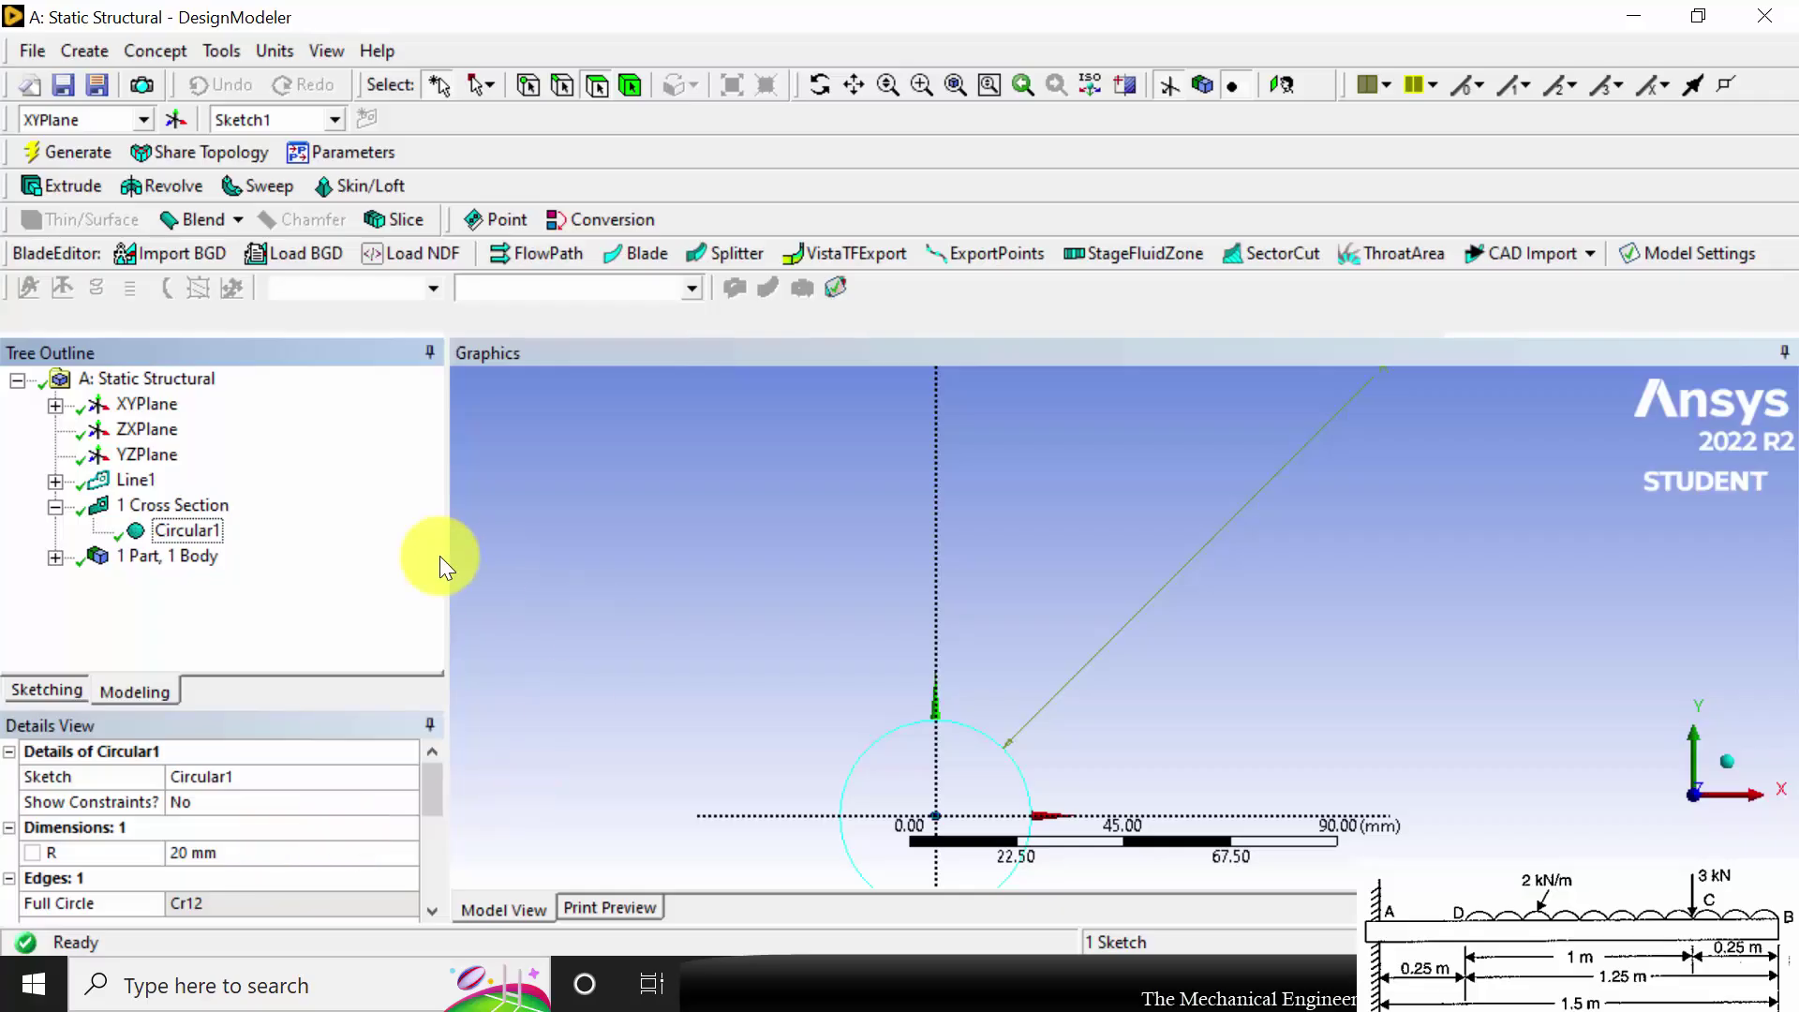
pyautogui.click(36, 153)
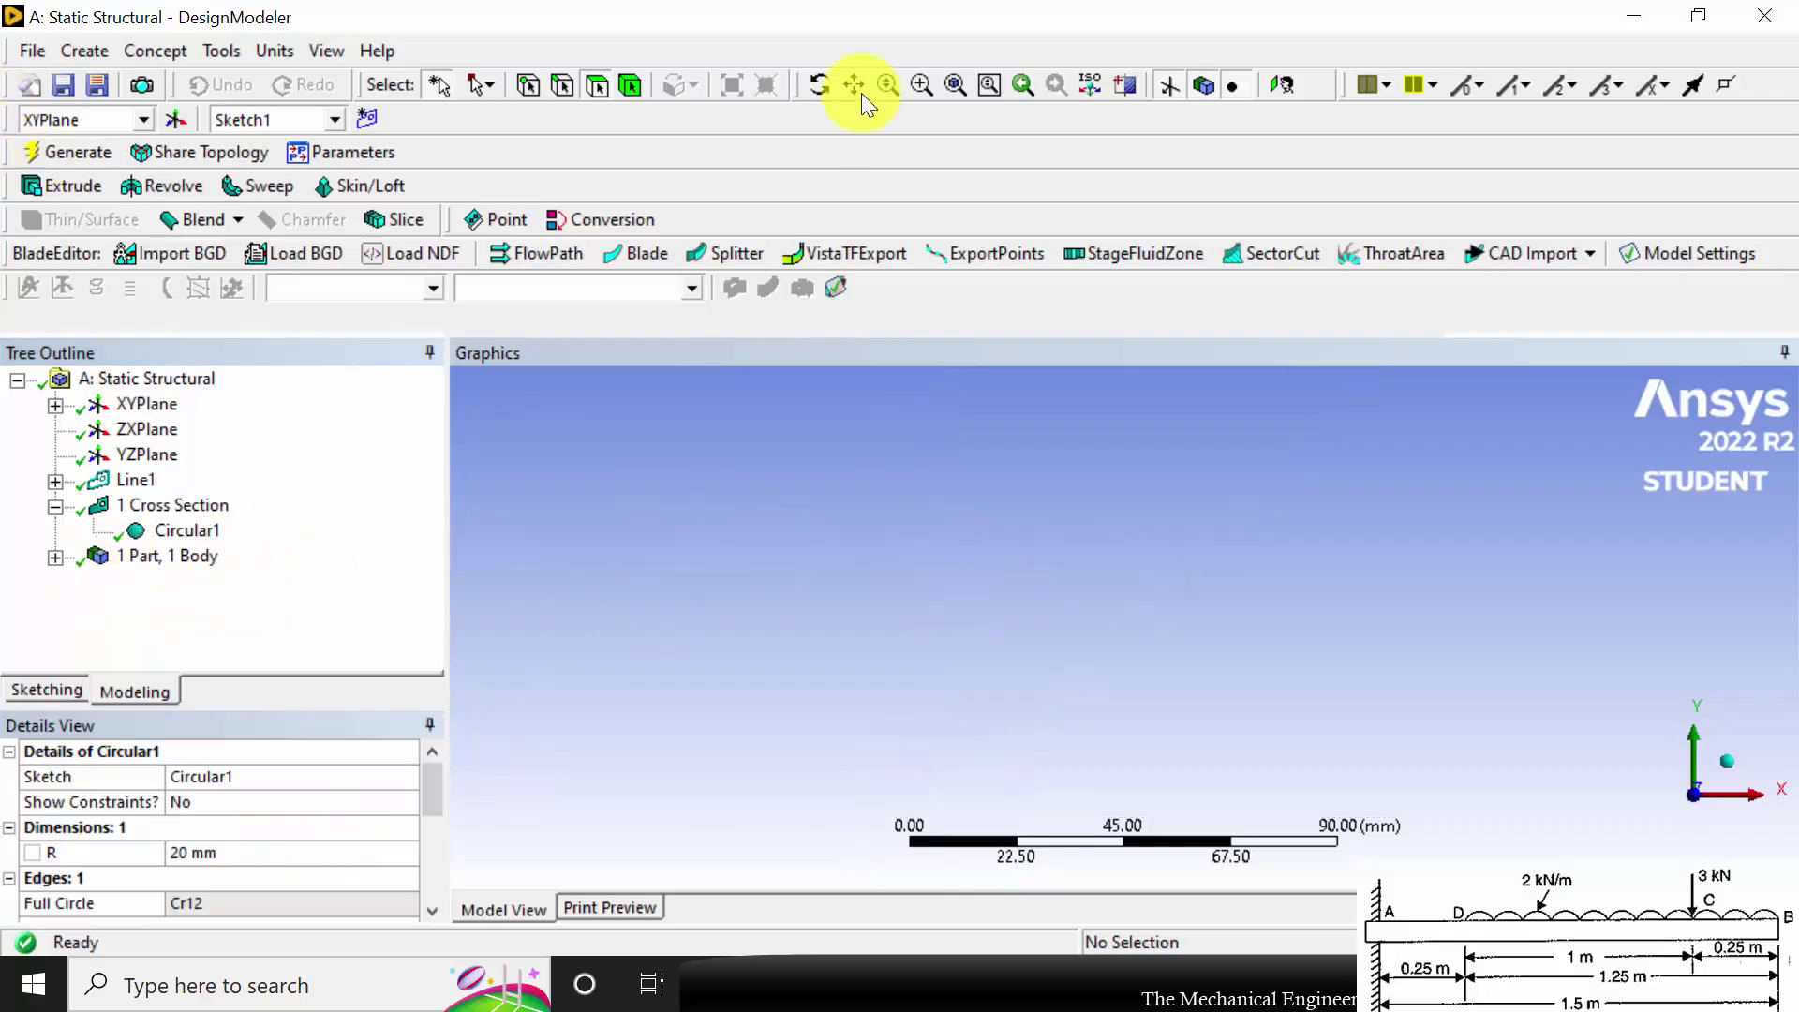
# Step: Assign the Circular1 cross section to the line body
pyautogui.click(955, 86)
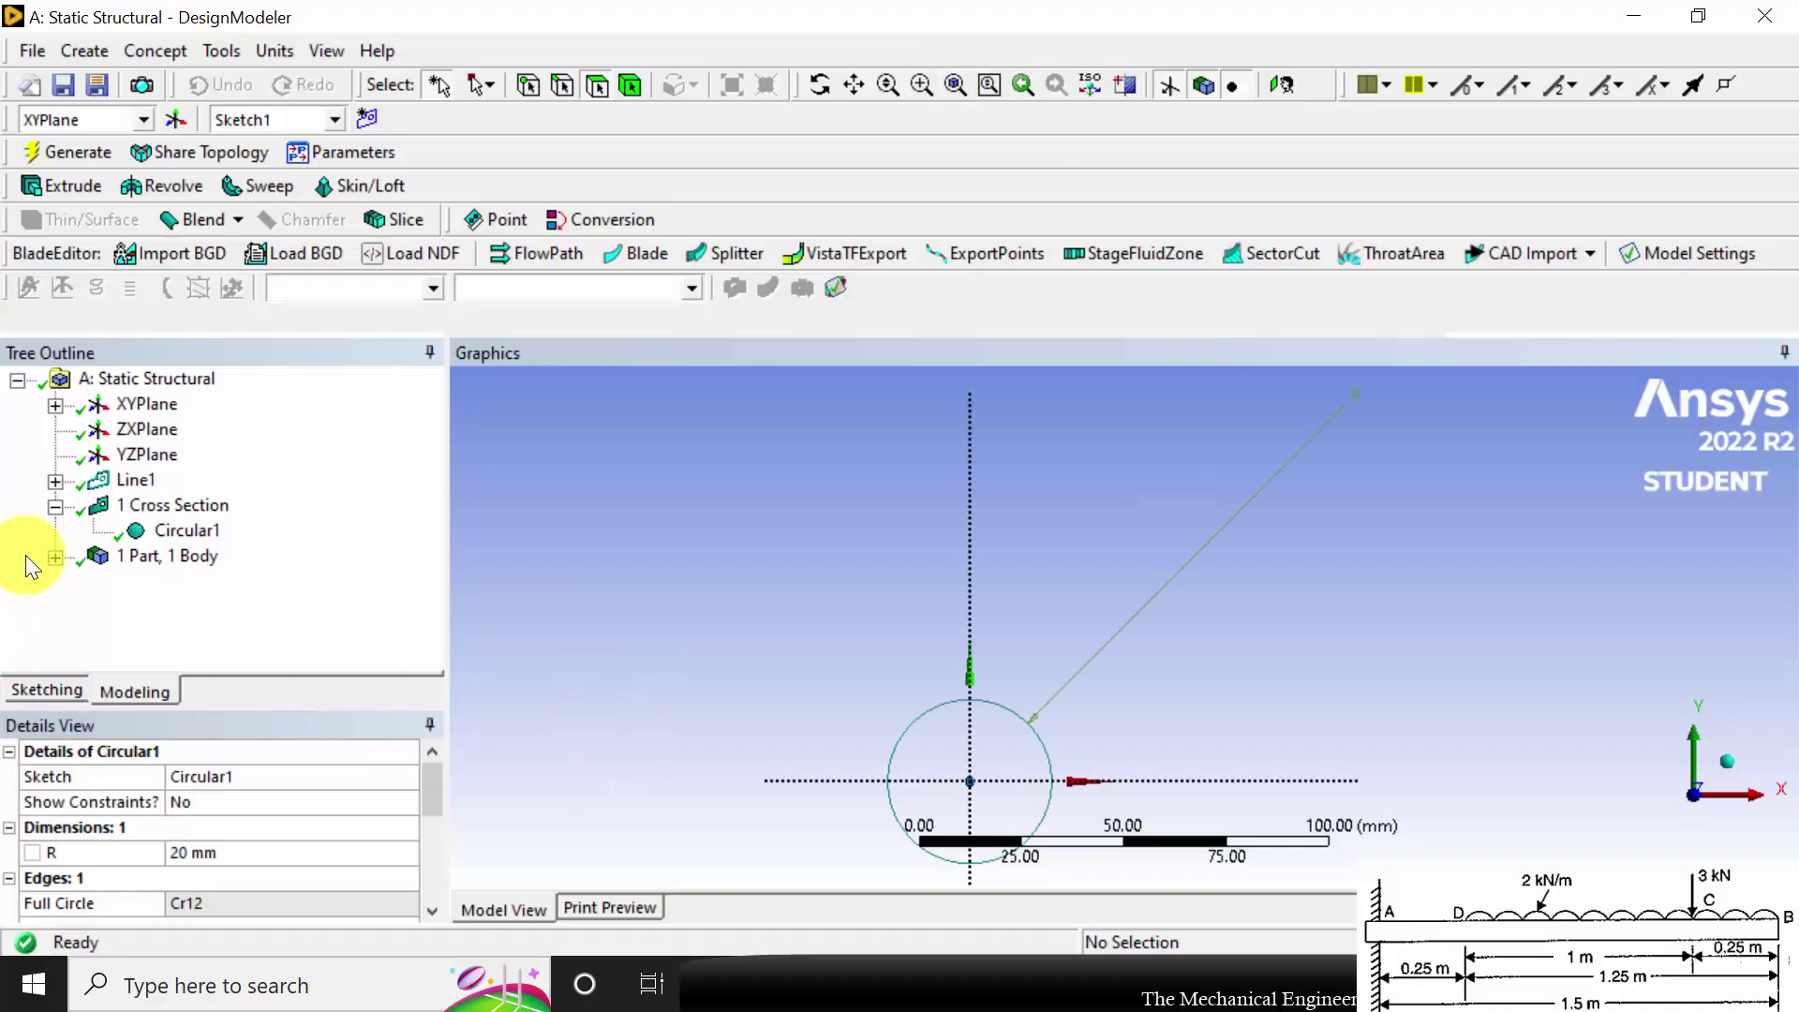
pyautogui.click(56, 557)
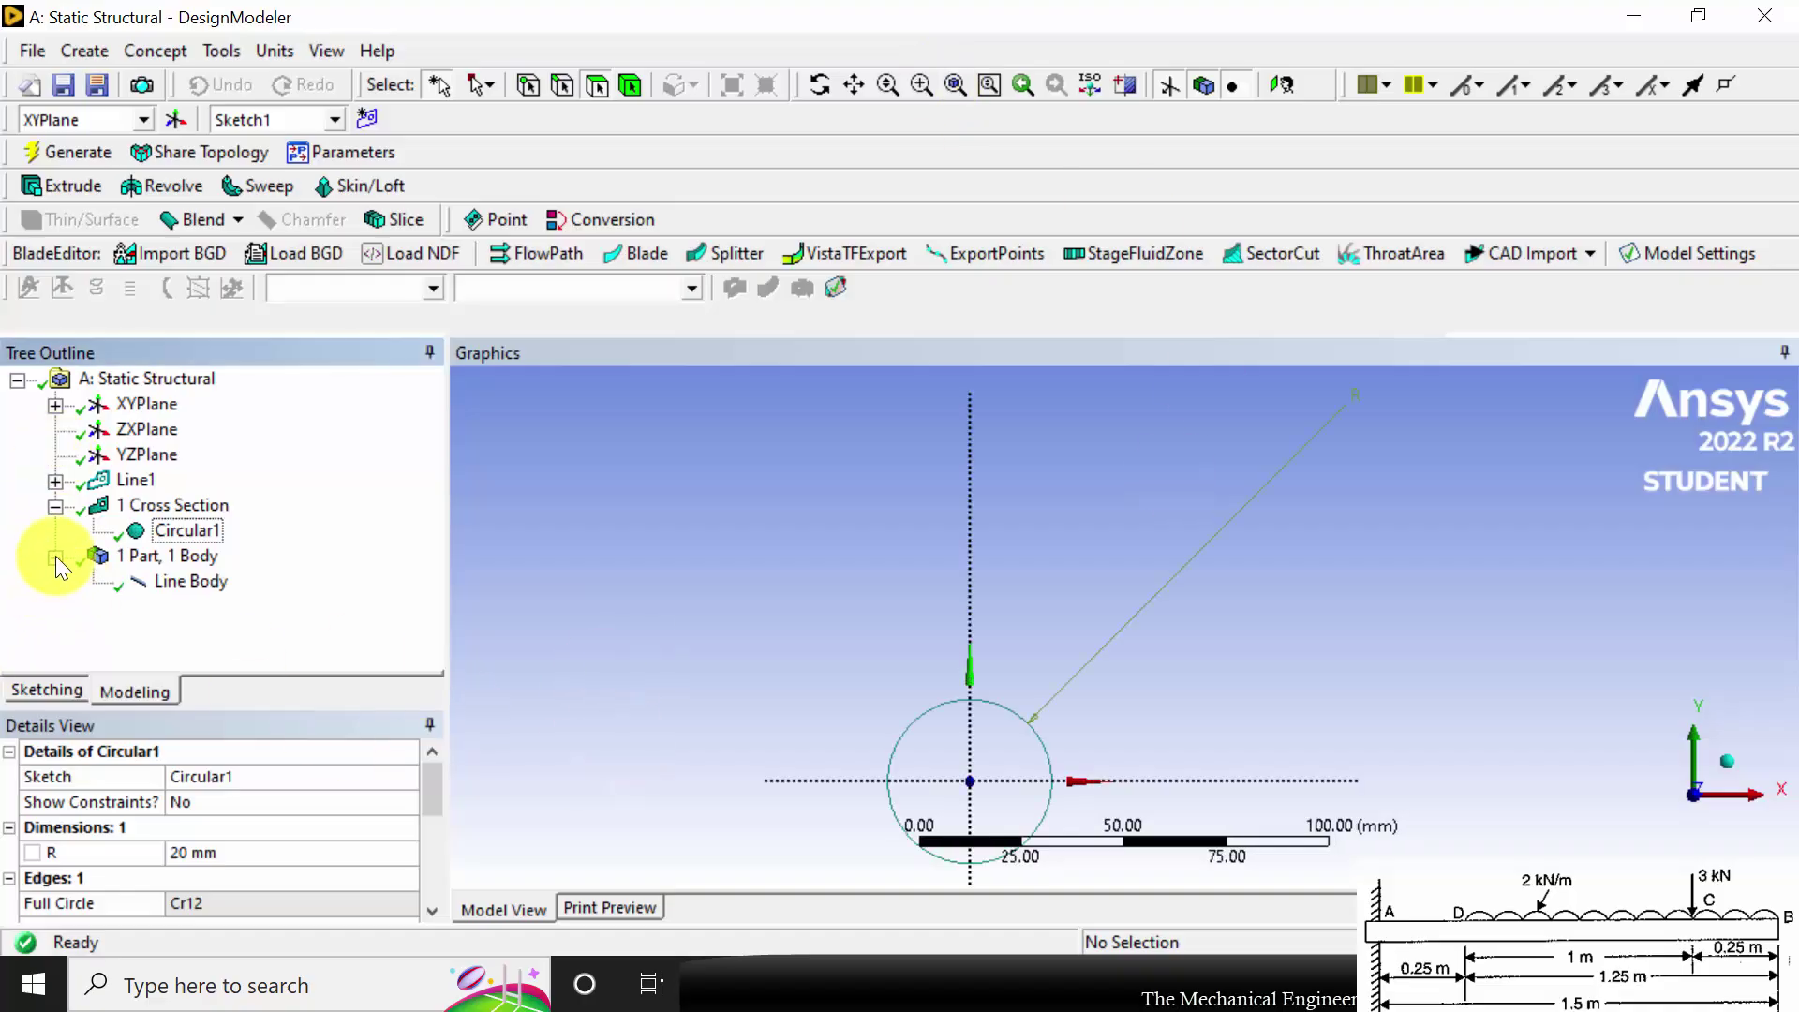
pyautogui.click(181, 590)
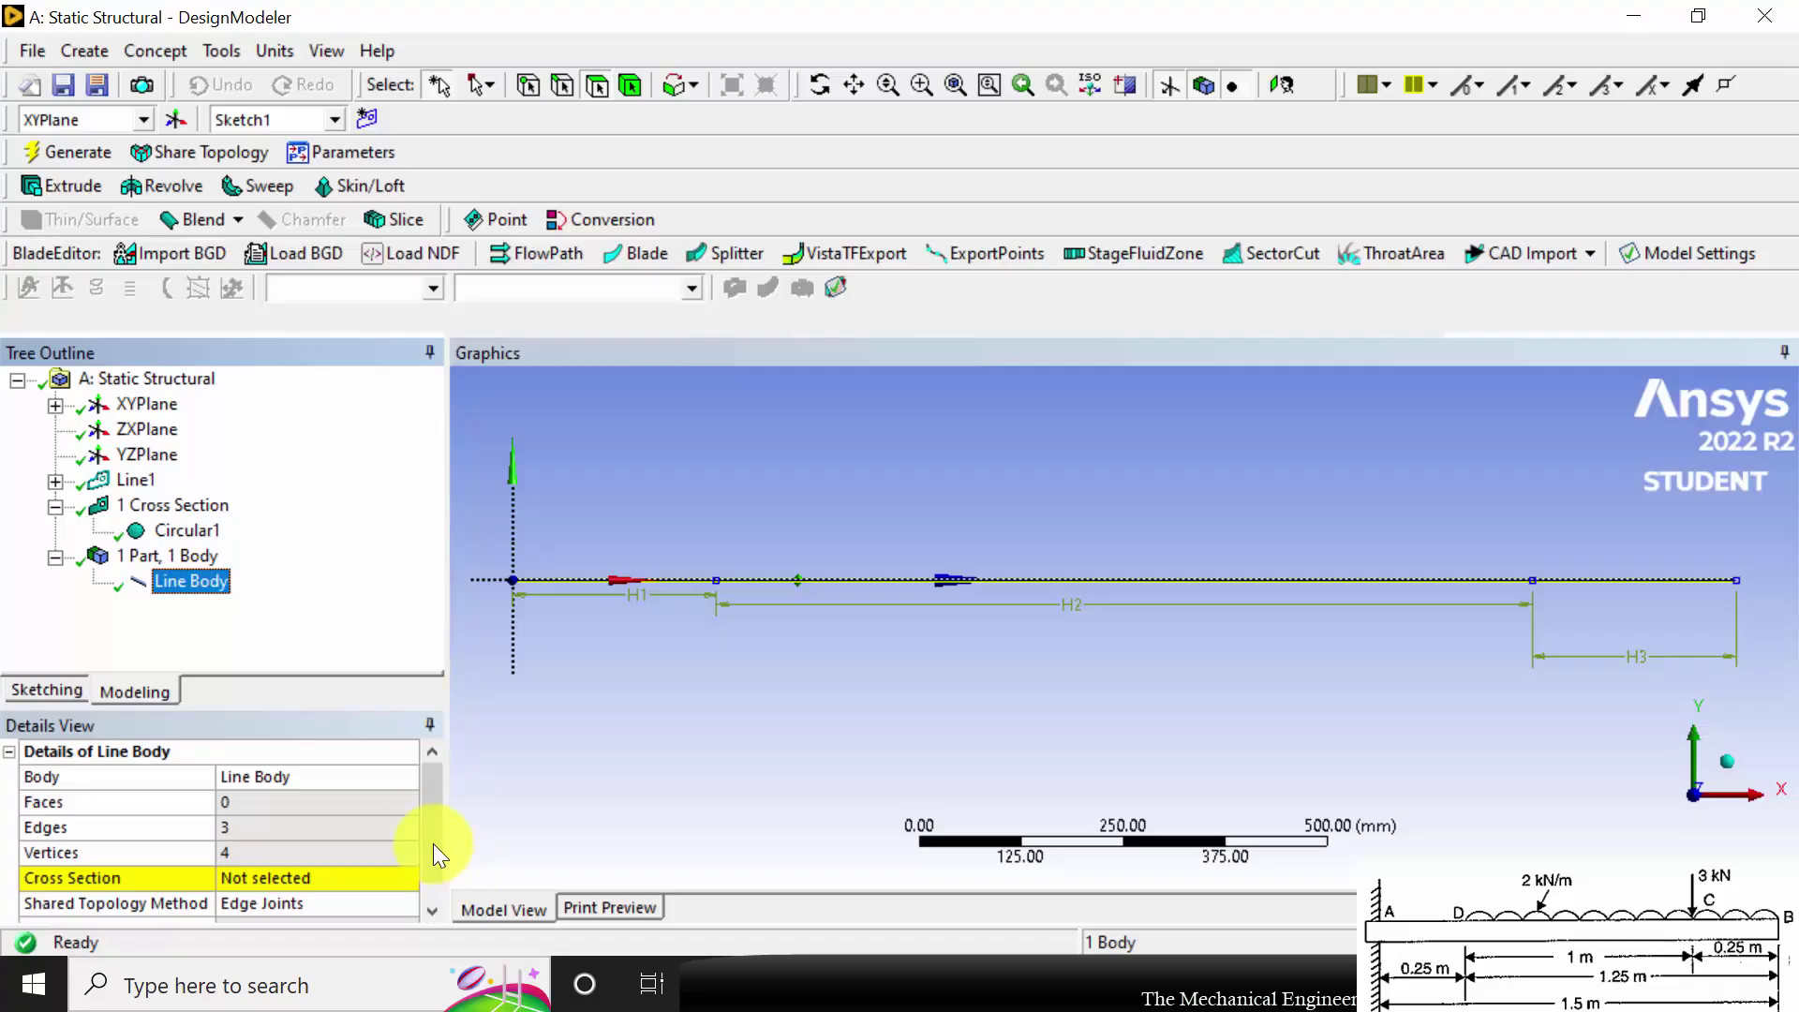
pyautogui.scroll(-1, 427, 862)
pyautogui.click(401, 858)
pyautogui.click(401, 858)
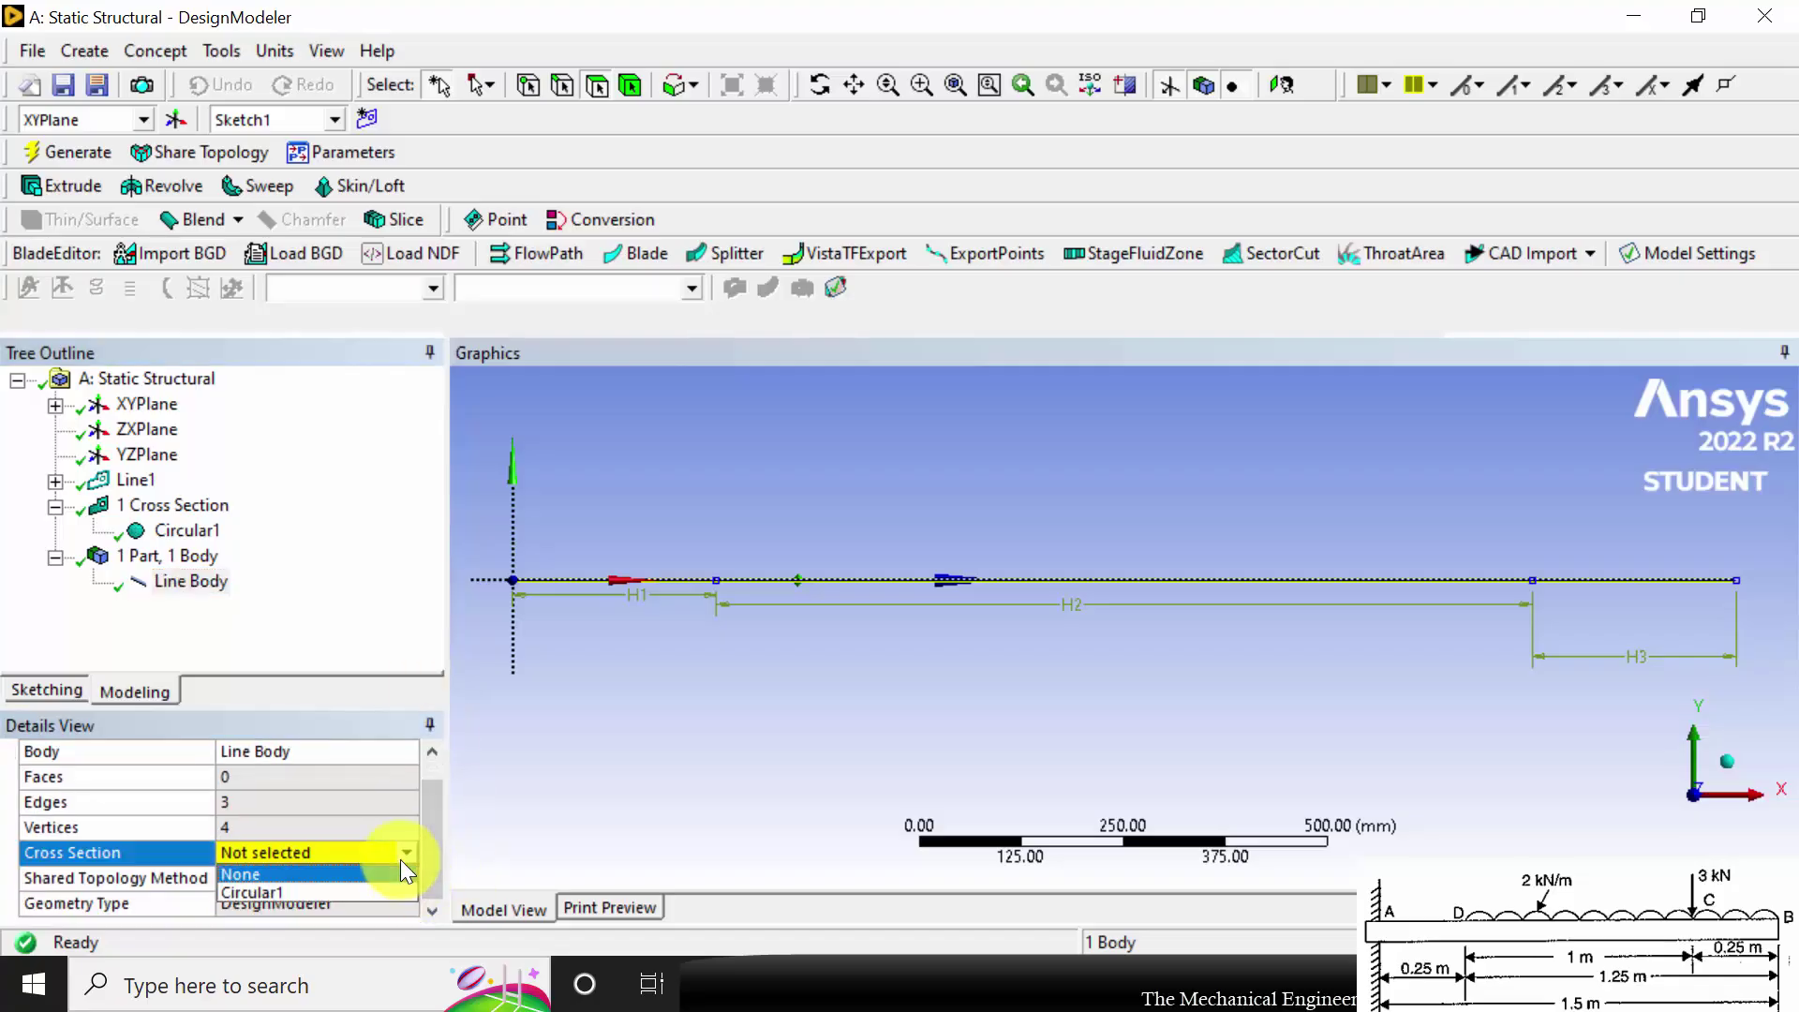
pyautogui.click(345, 888)
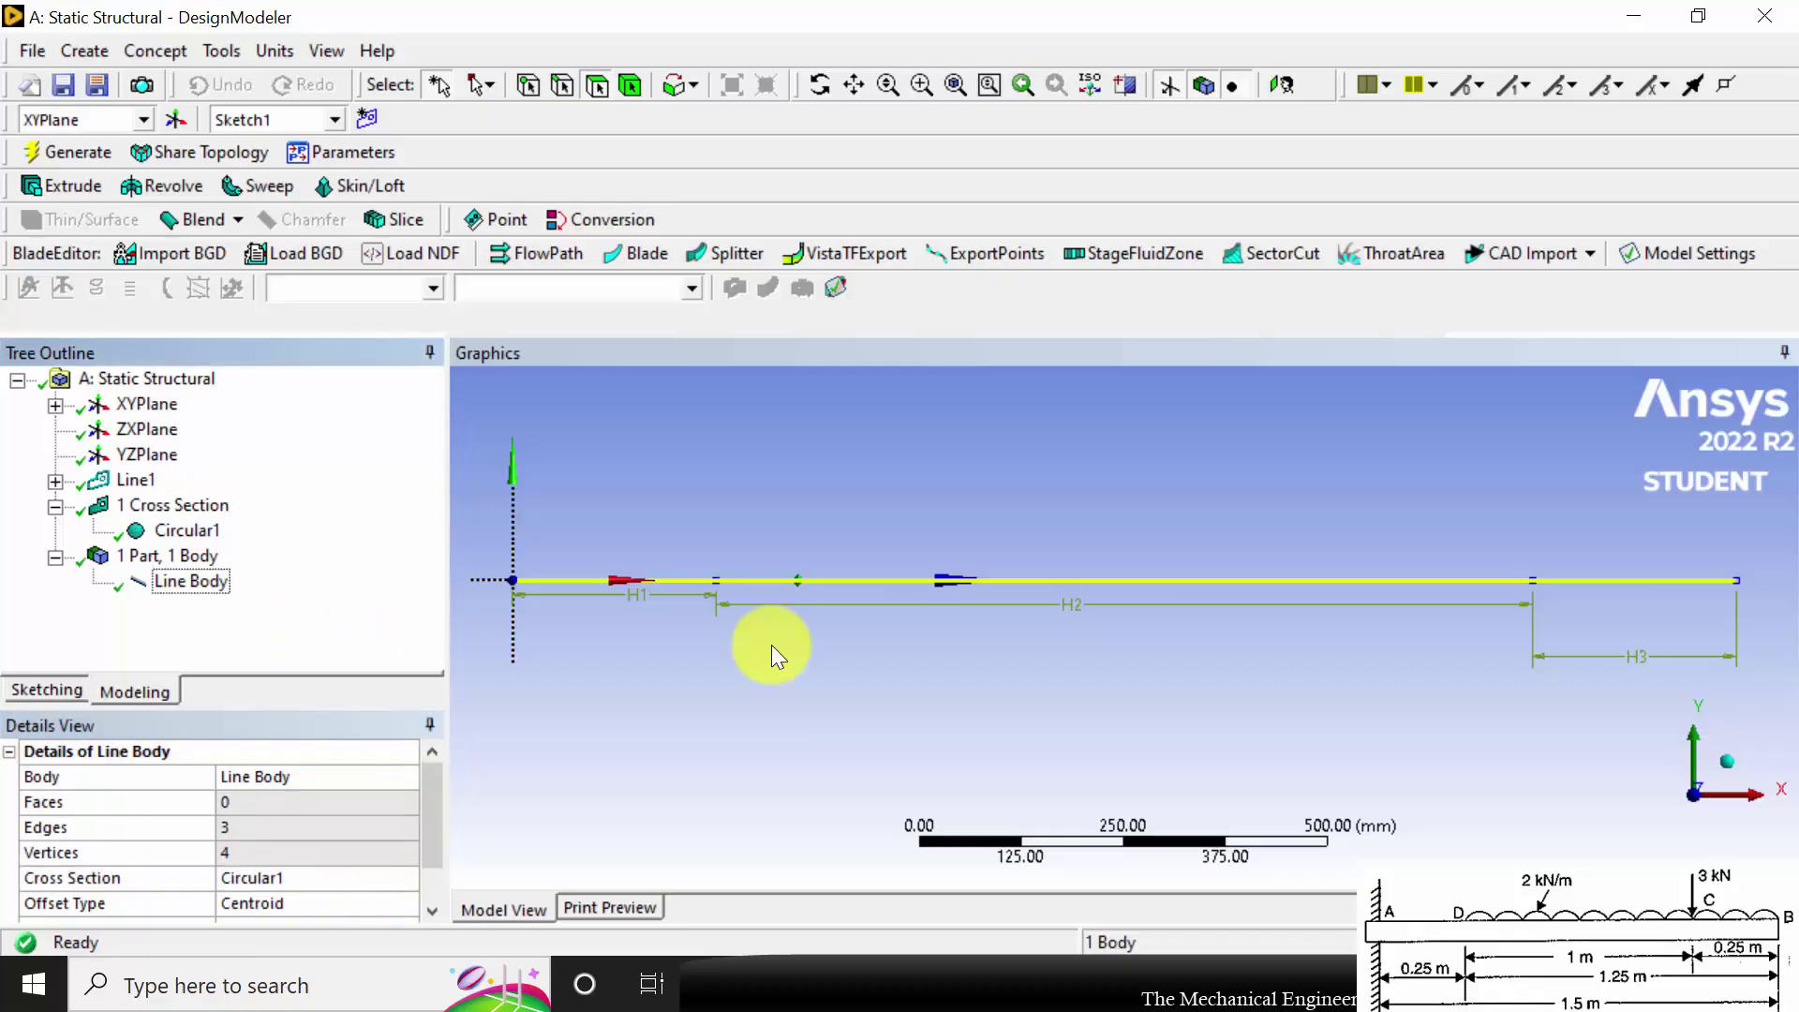
# Step: Regenerate the model and display the line body with its cross section solids in a 3D view
pyautogui.scroll(-3, 1031, 630)
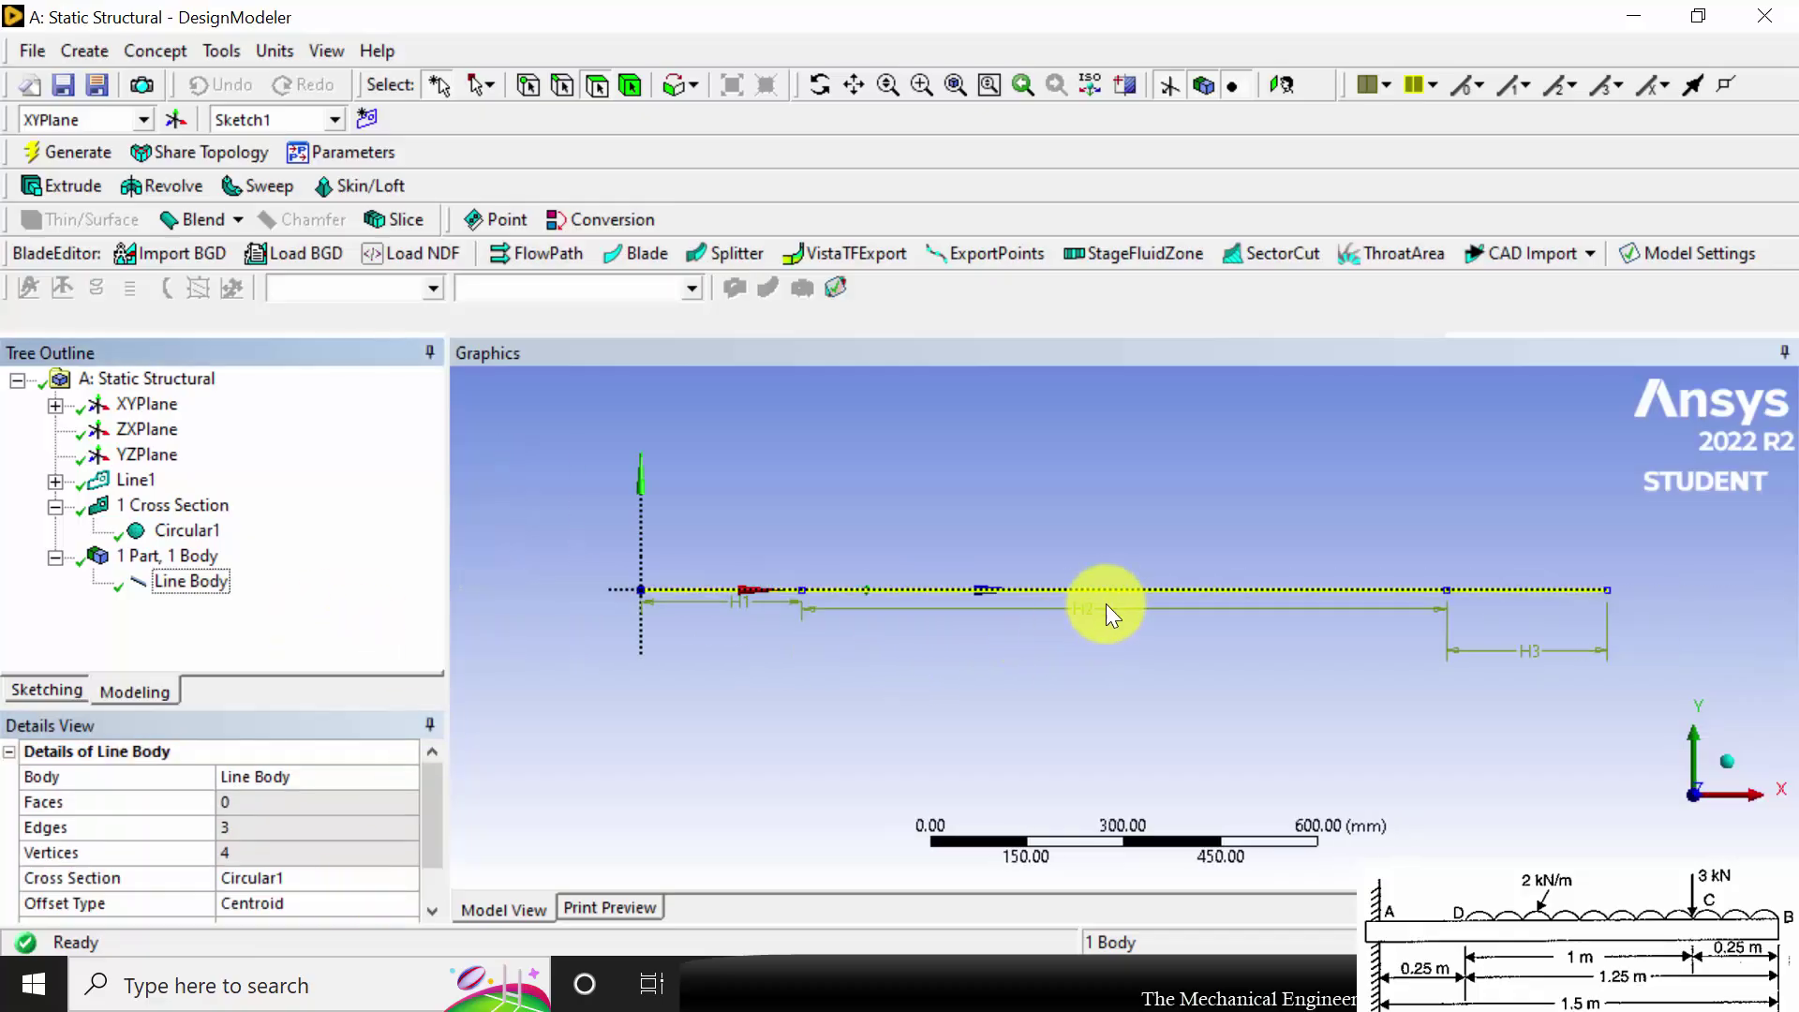
pyautogui.click(111, 159)
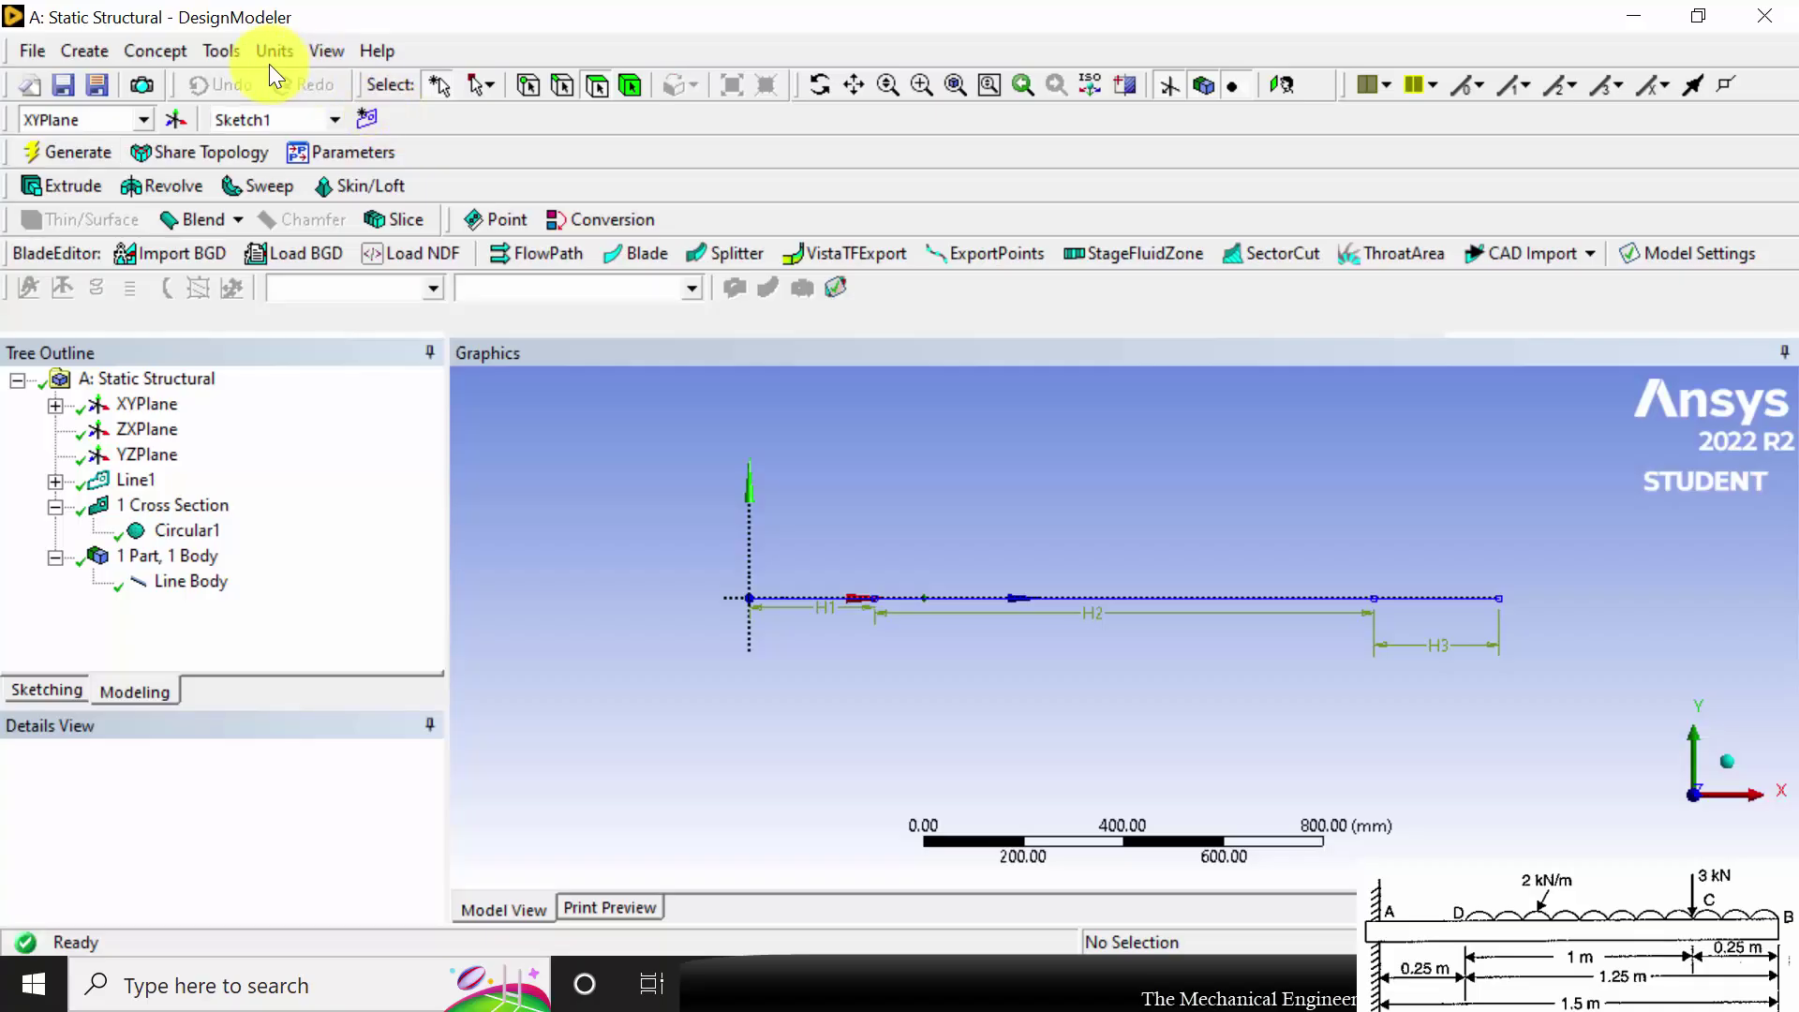
pyautogui.click(334, 60)
pyautogui.click(450, 348)
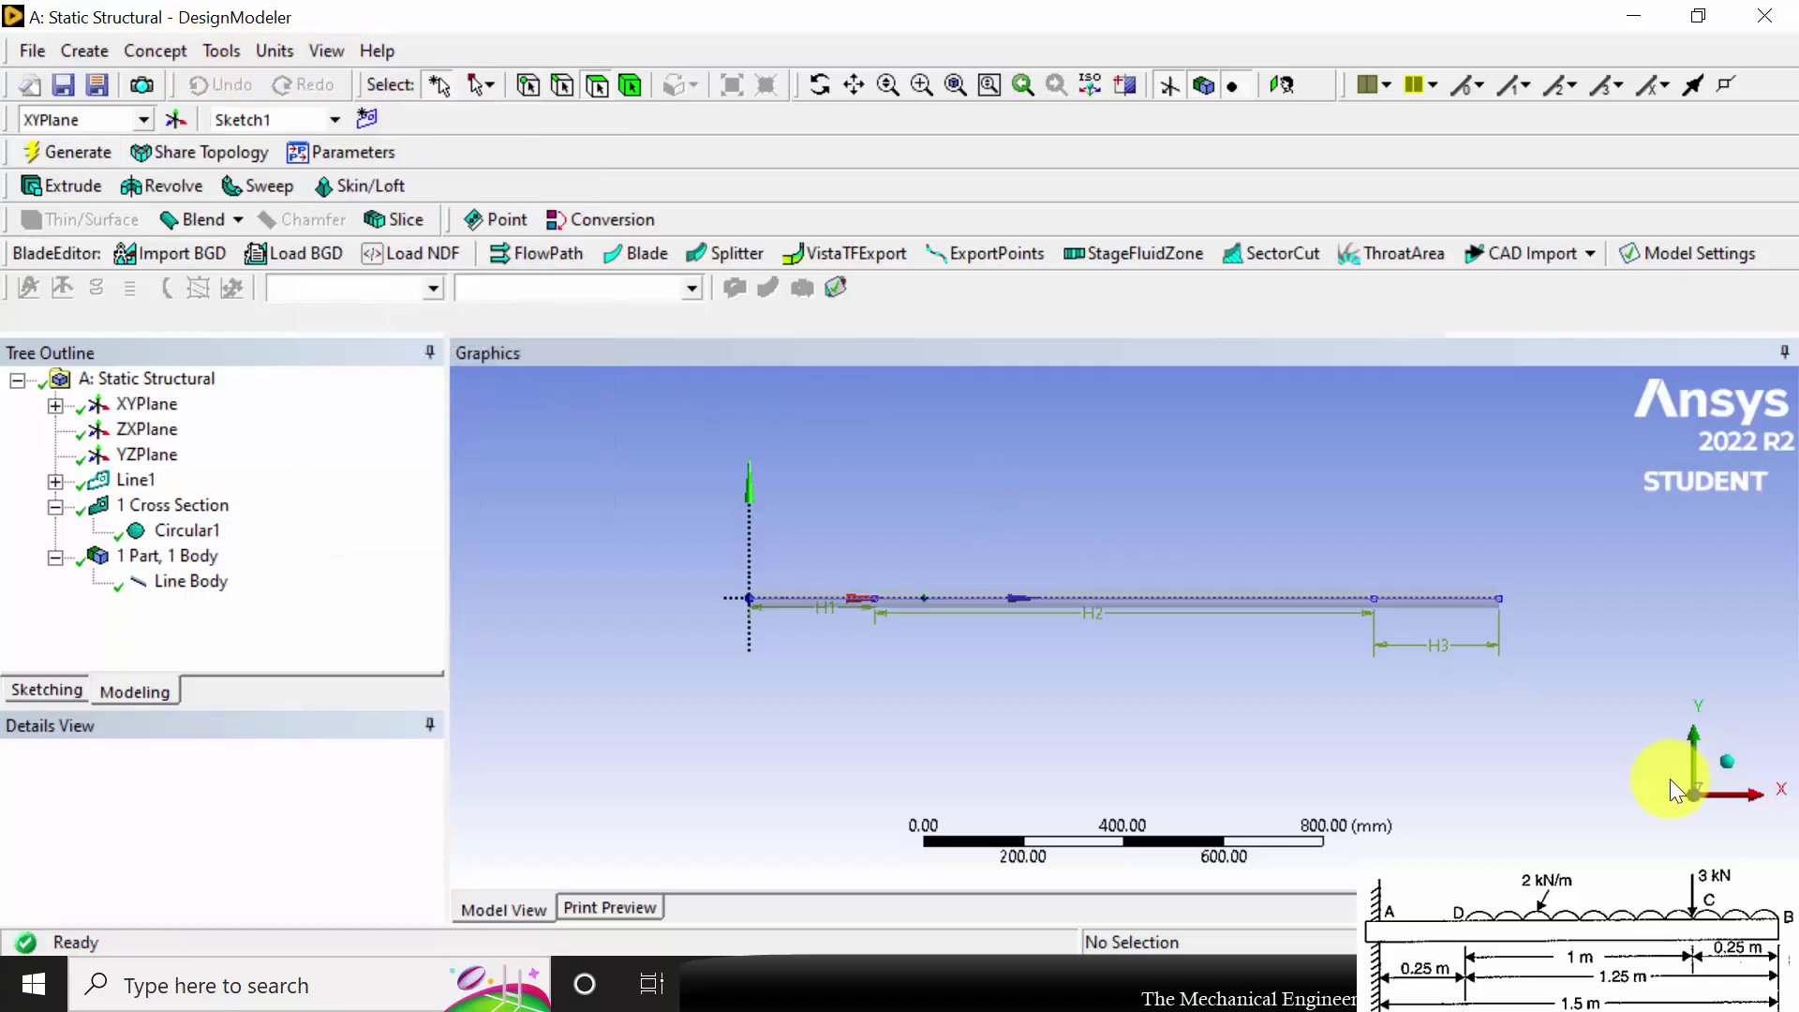
pyautogui.moveTo(1594, 631)
pyautogui.mouseDown(button='middle')
pyautogui.moveTo(1418, 686)
pyautogui.moveTo(1425, 837)
pyautogui.mouseUp(button='middle')
pyautogui.scroll(-1, 1415, 743)
pyautogui.scroll(2, 1374, 751)
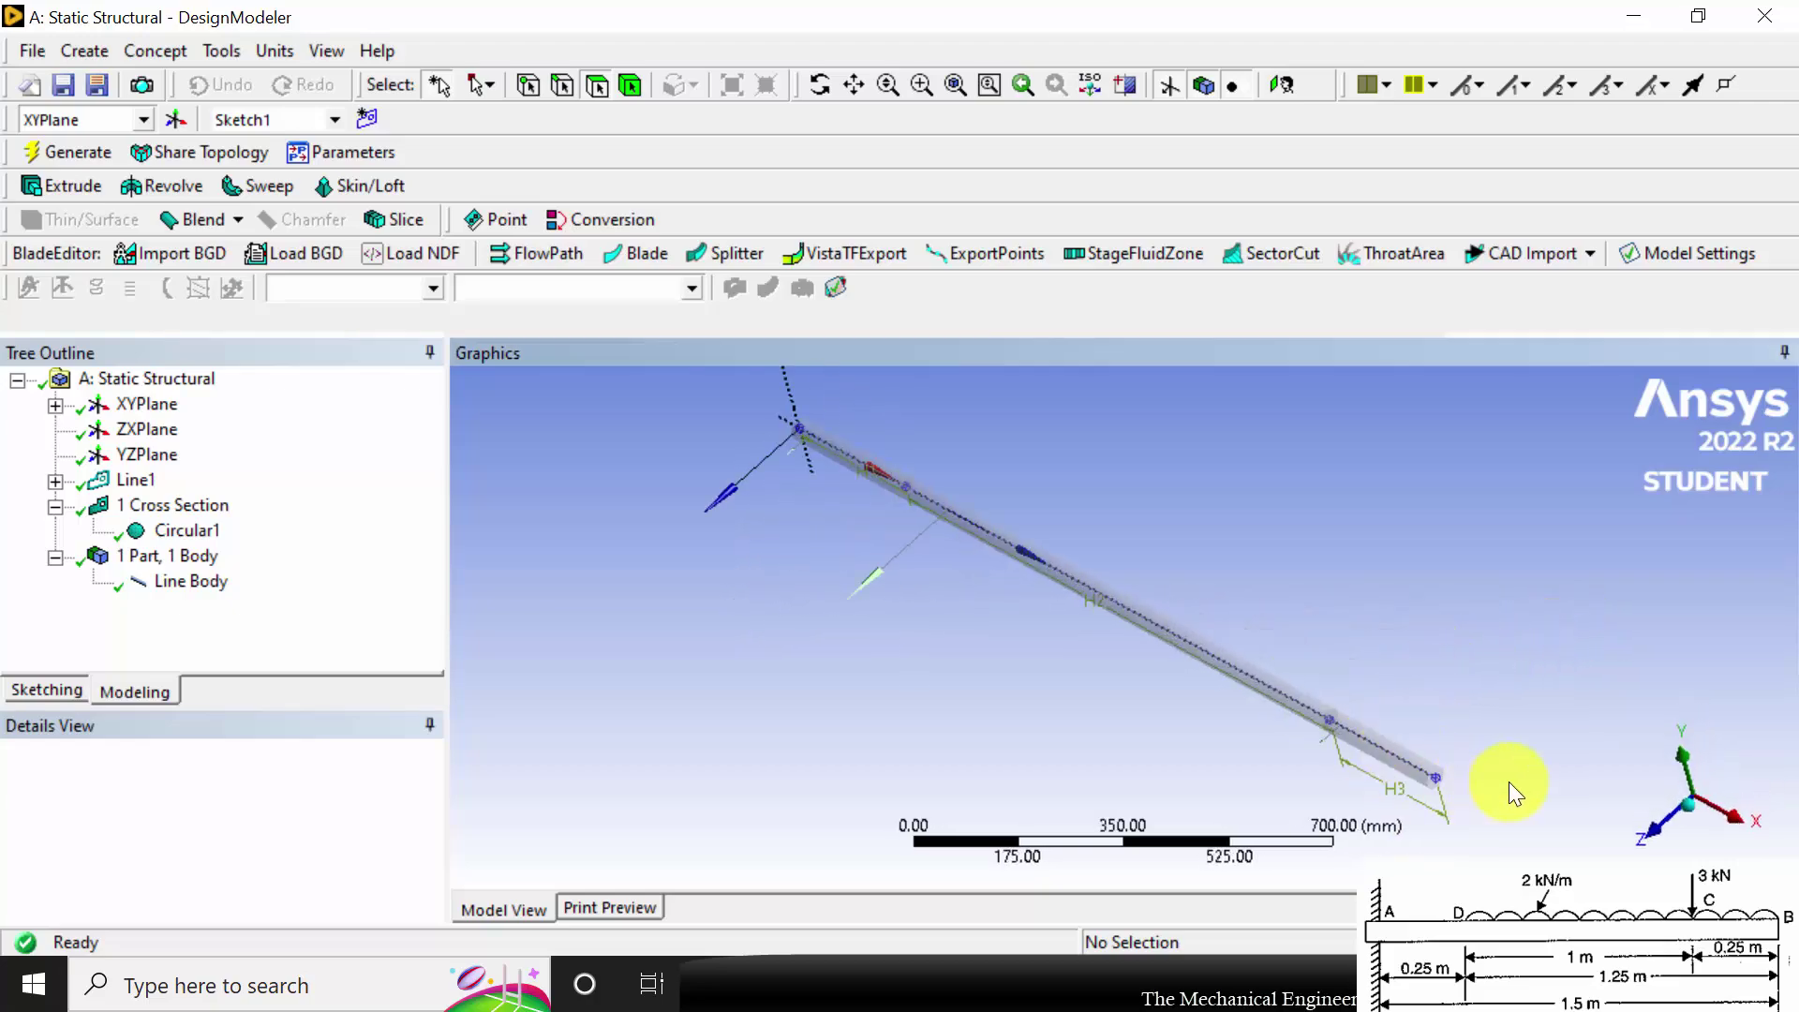
pyautogui.click(70, 150)
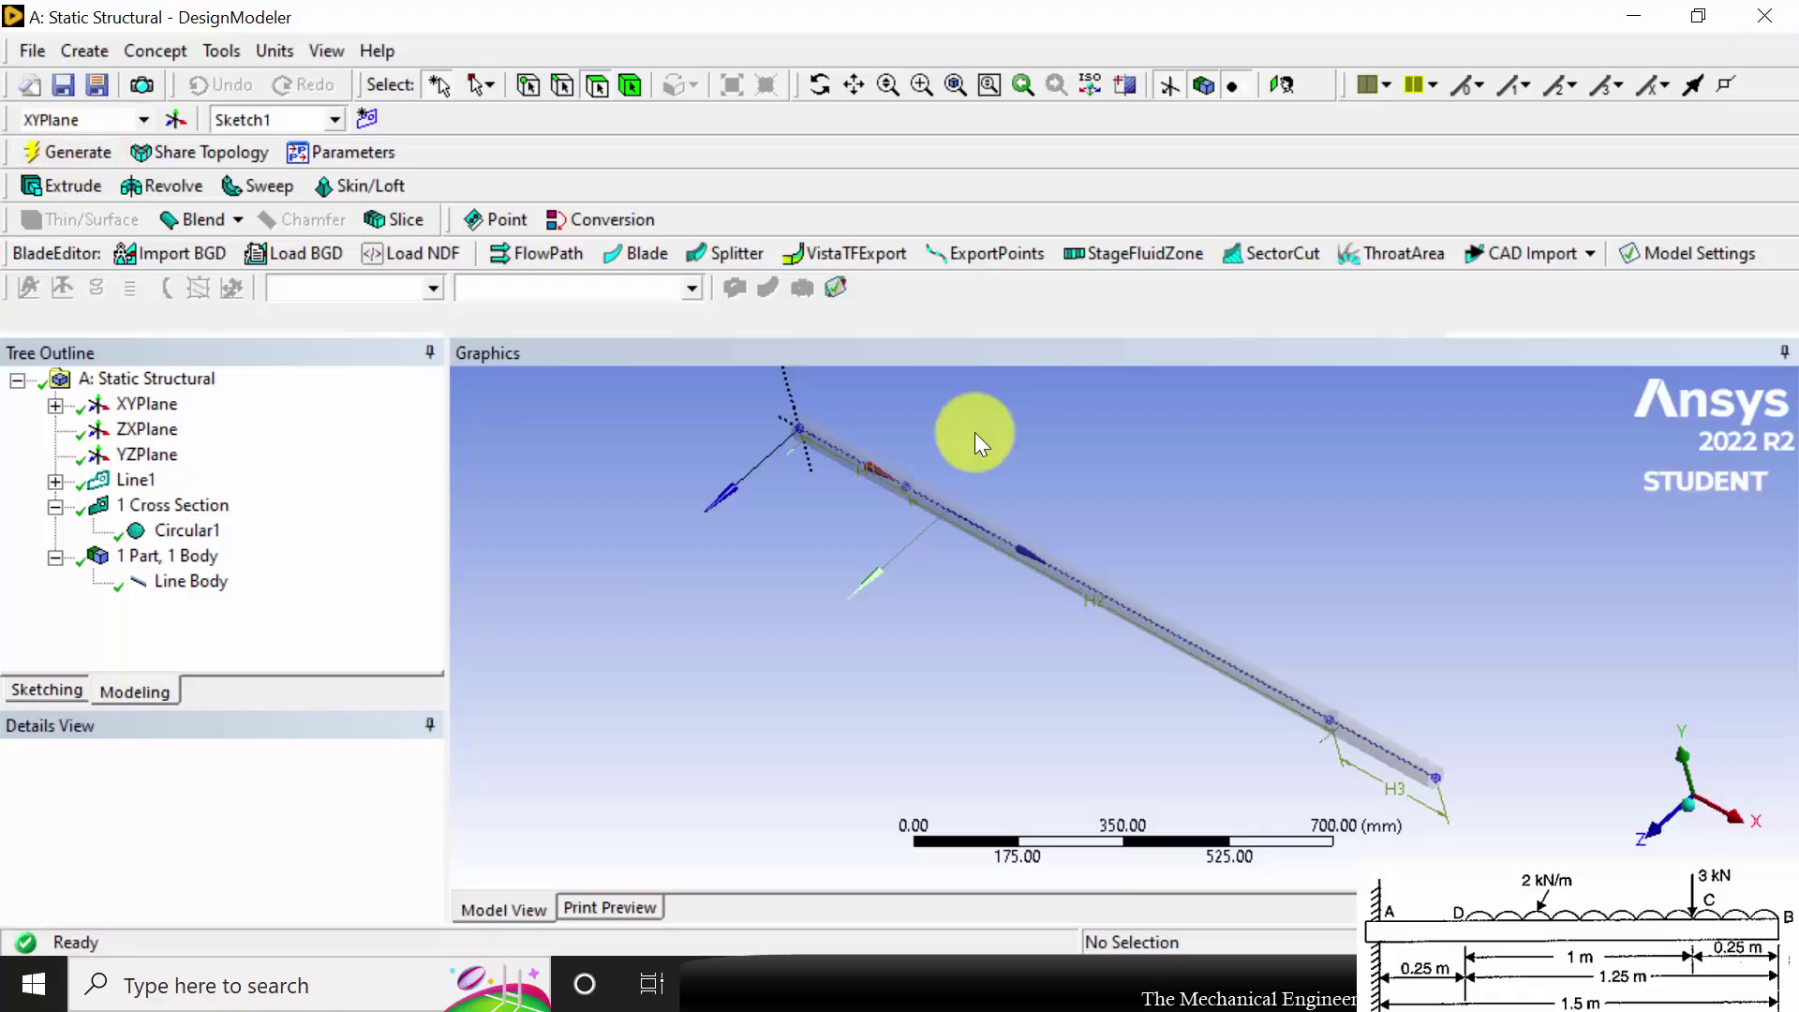
# Step: Switch to Workbench and open the Static Structural system's Model cell for editing in Mechanical
pyautogui.hotkey('alt', 'Tab')
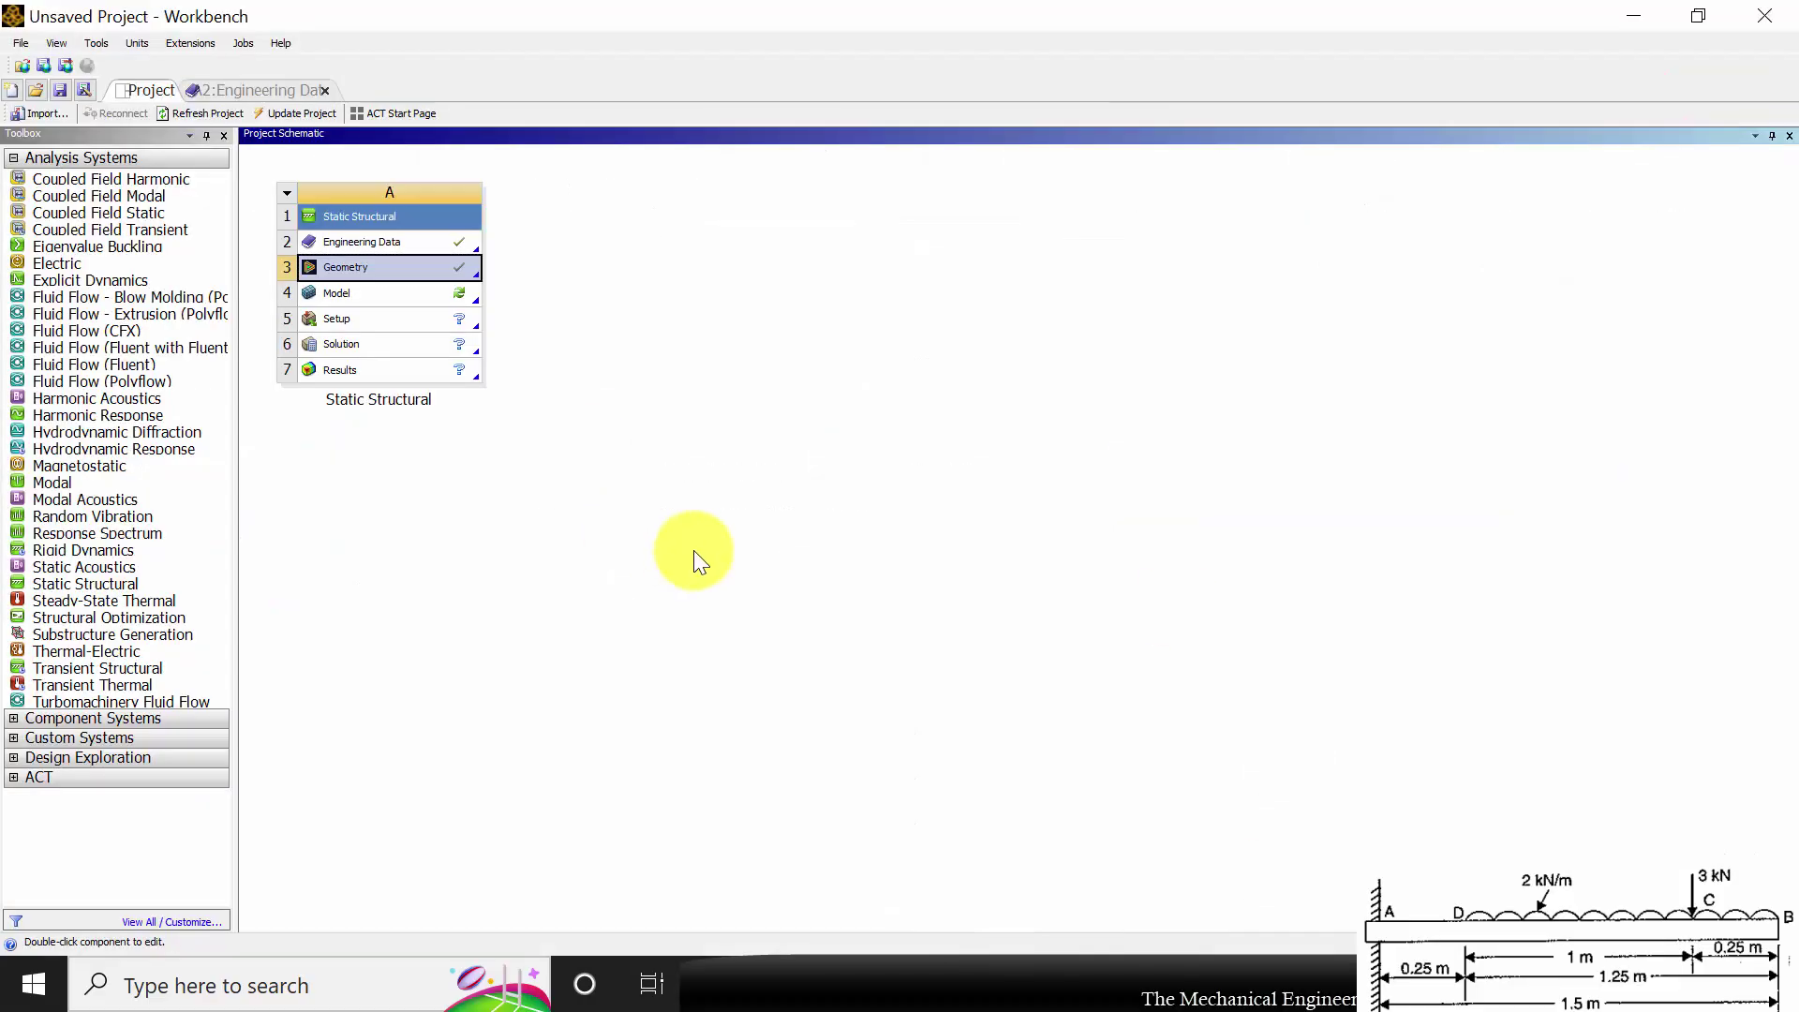
pyautogui.click(440, 398)
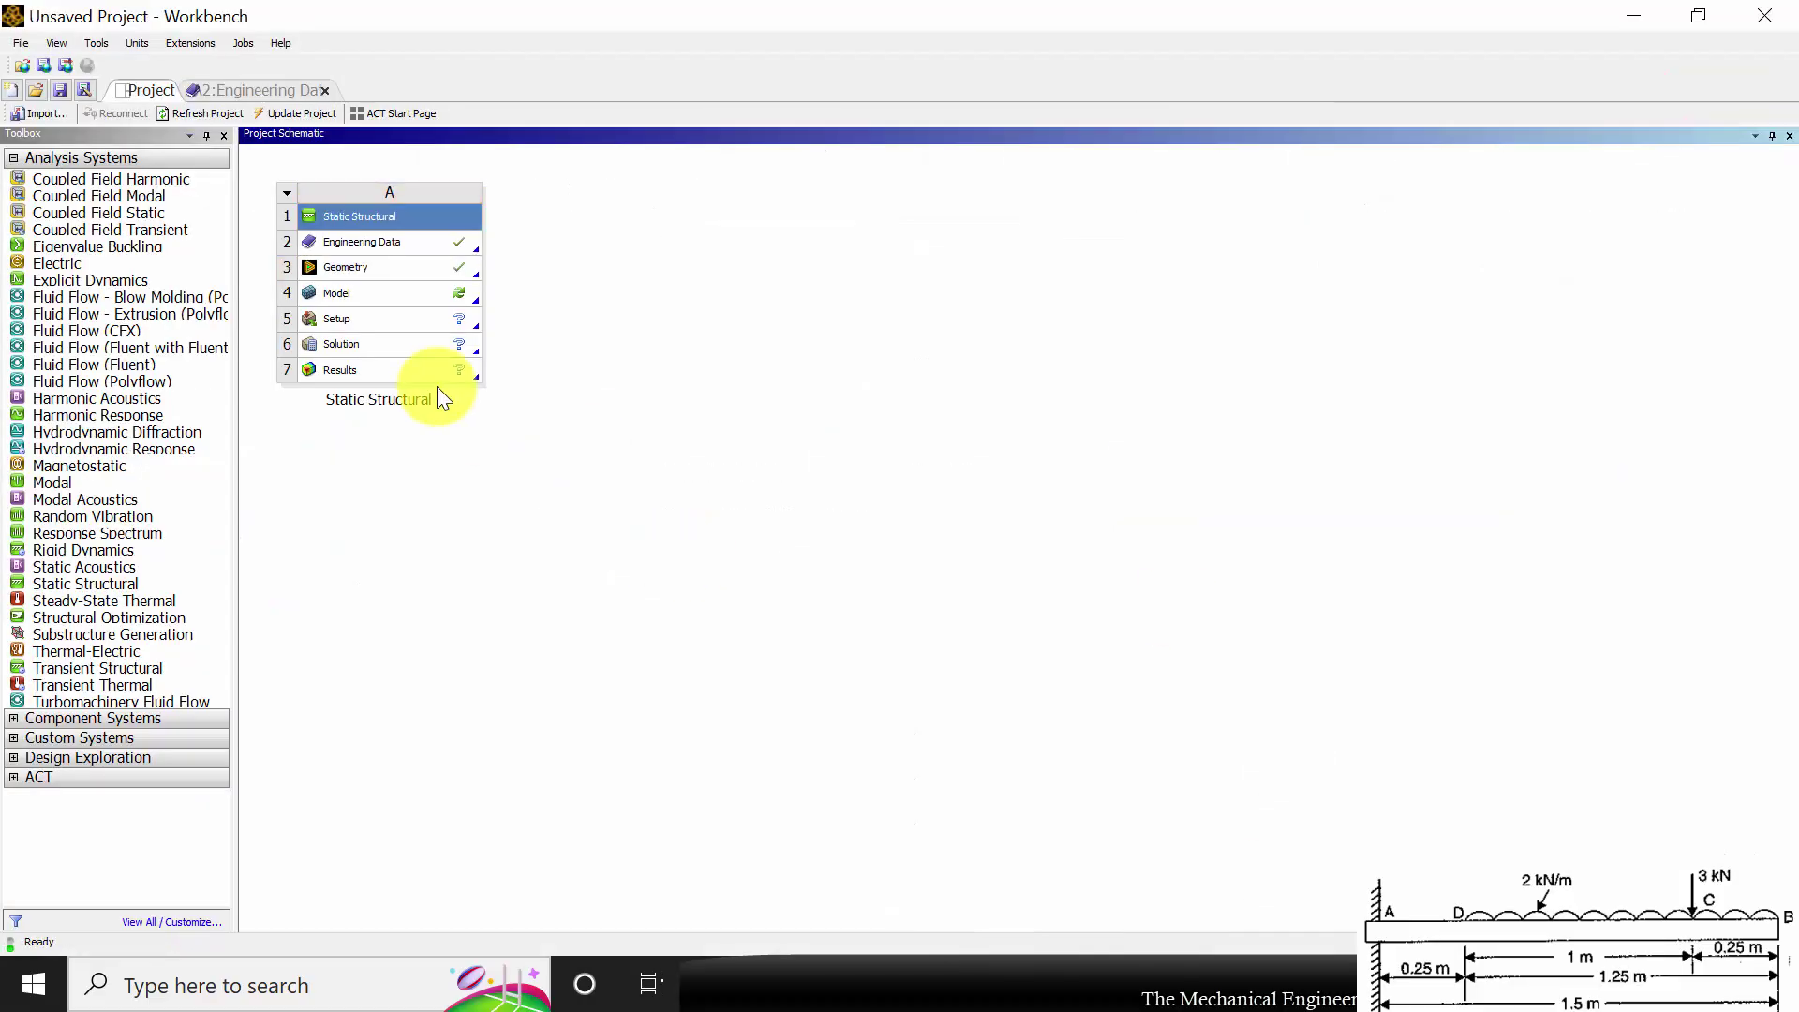
pyautogui.rightClick(357, 291)
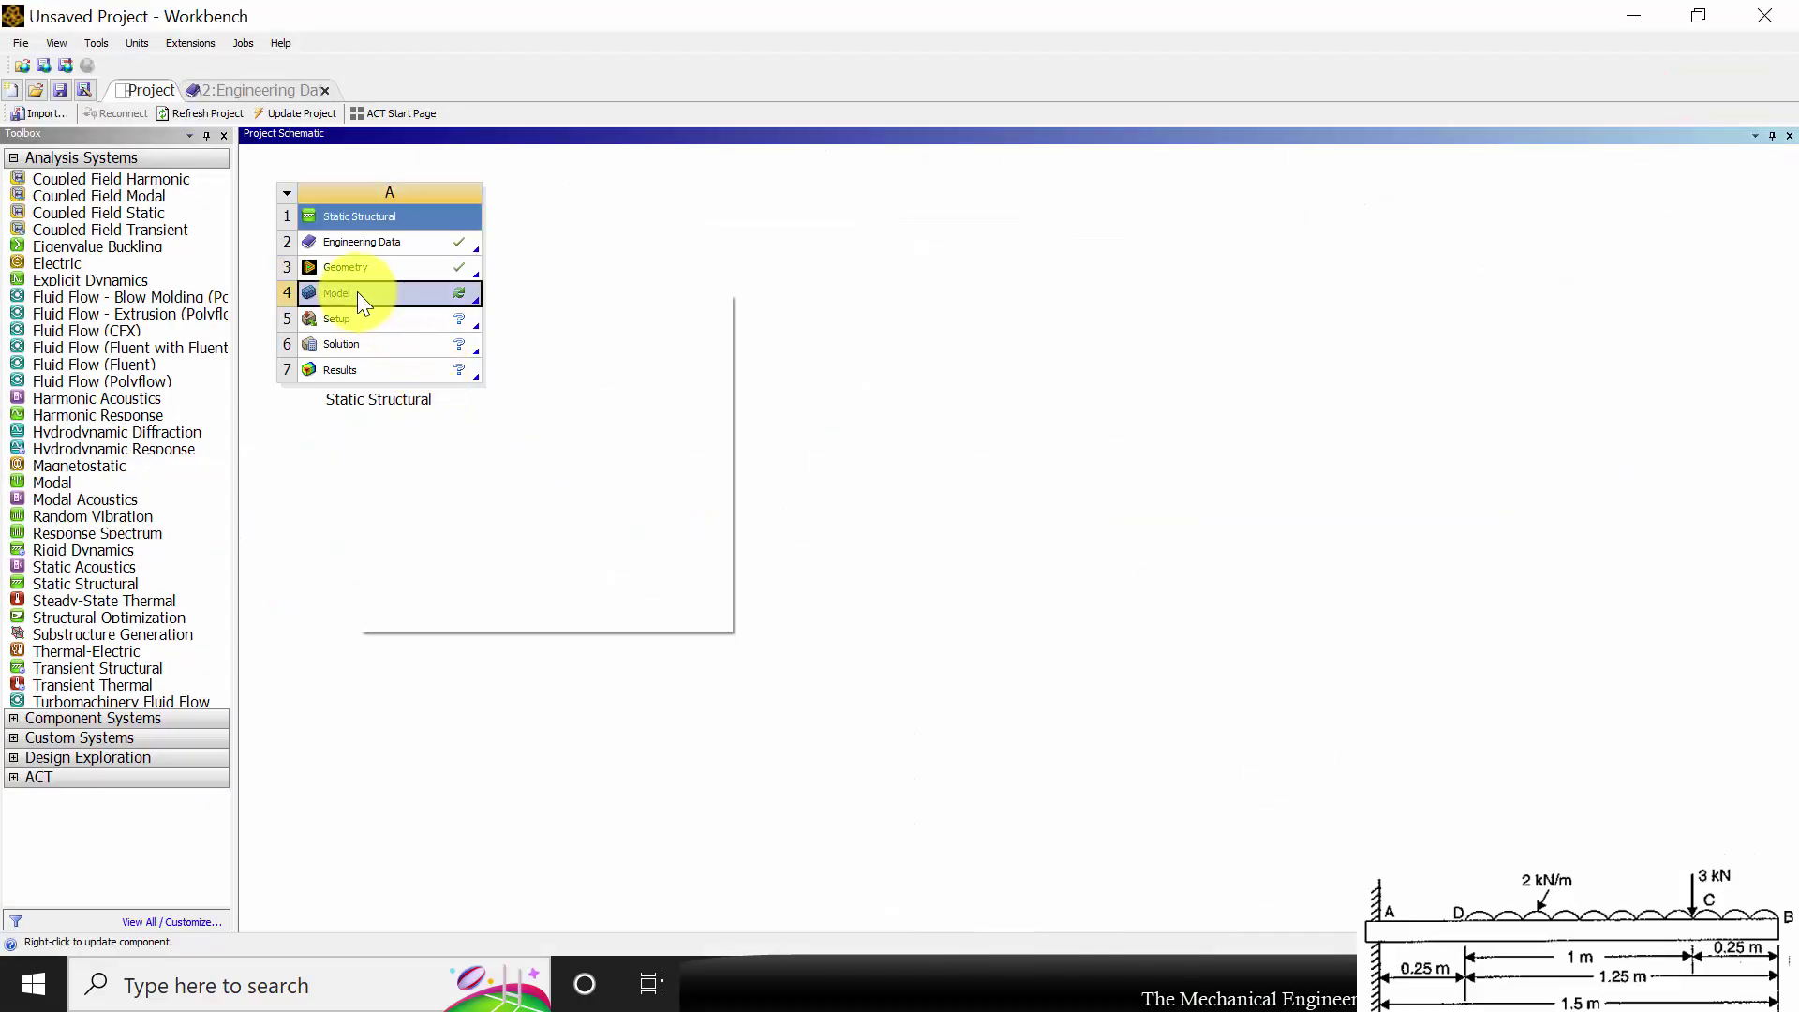
pyautogui.click(401, 306)
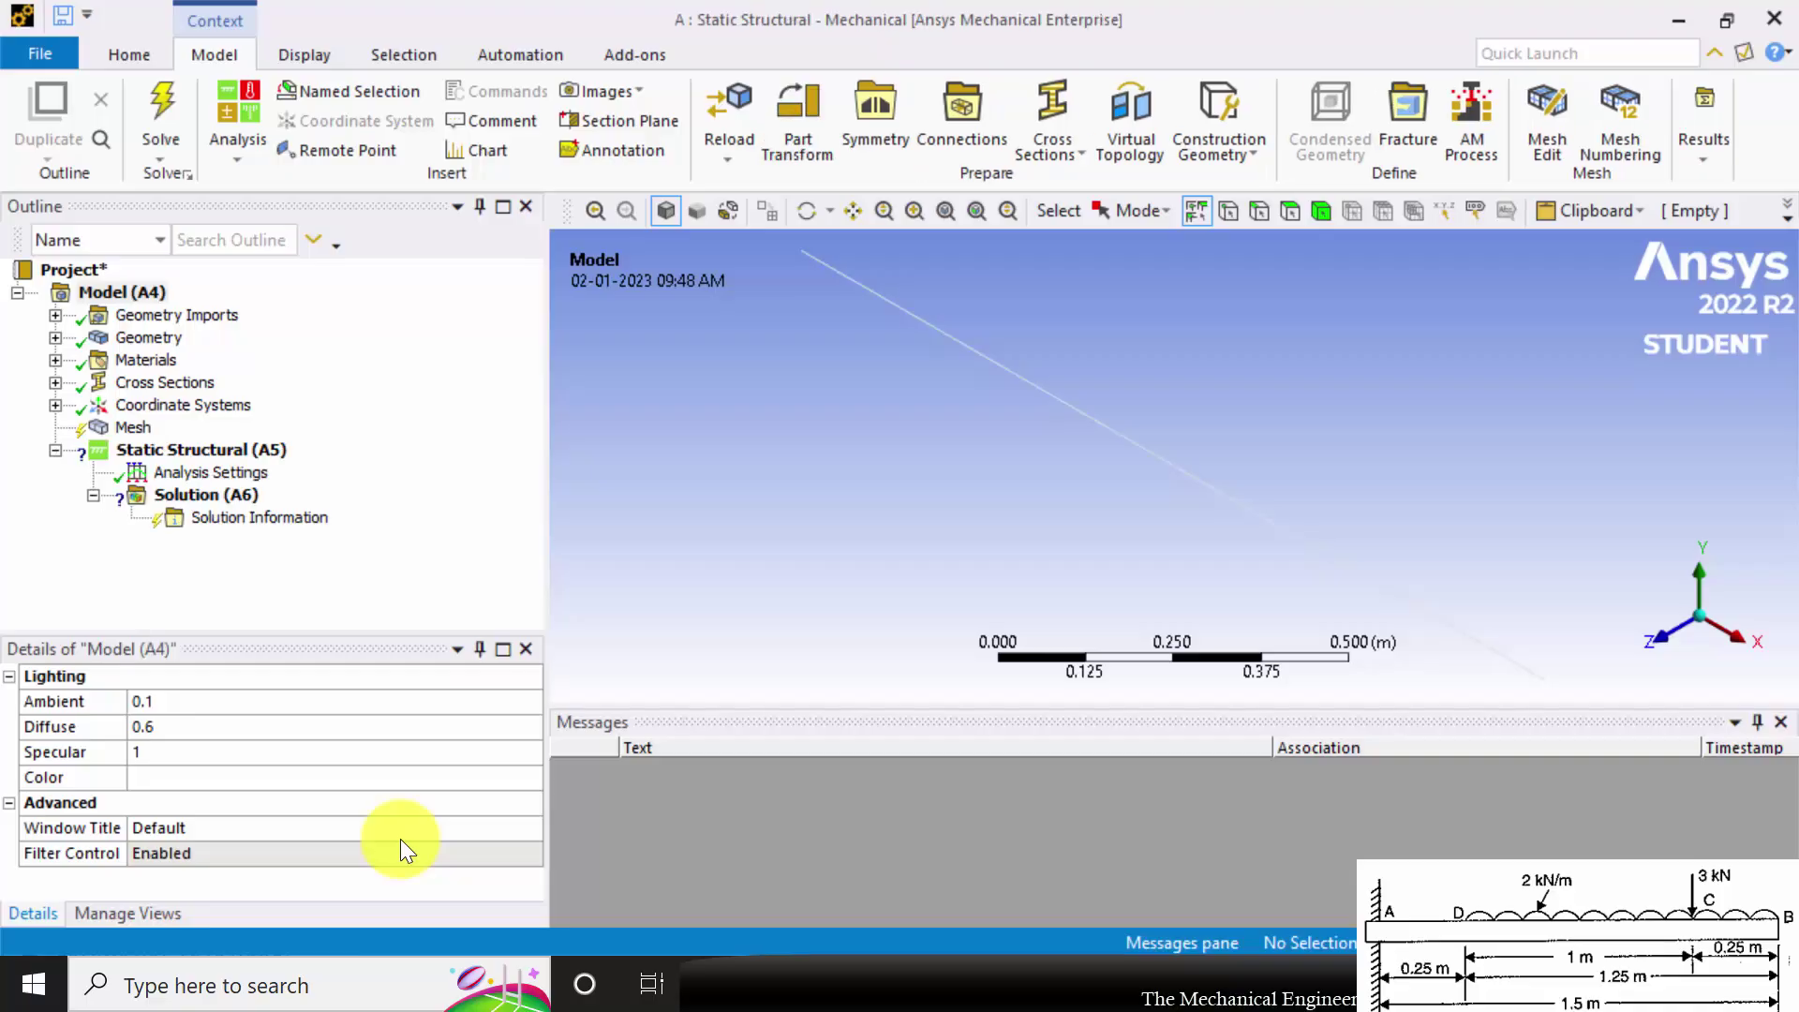
# Step: Assign the material mat1 to the Line Body under the model's geometry
pyautogui.click(56, 337)
pyautogui.click(185, 360)
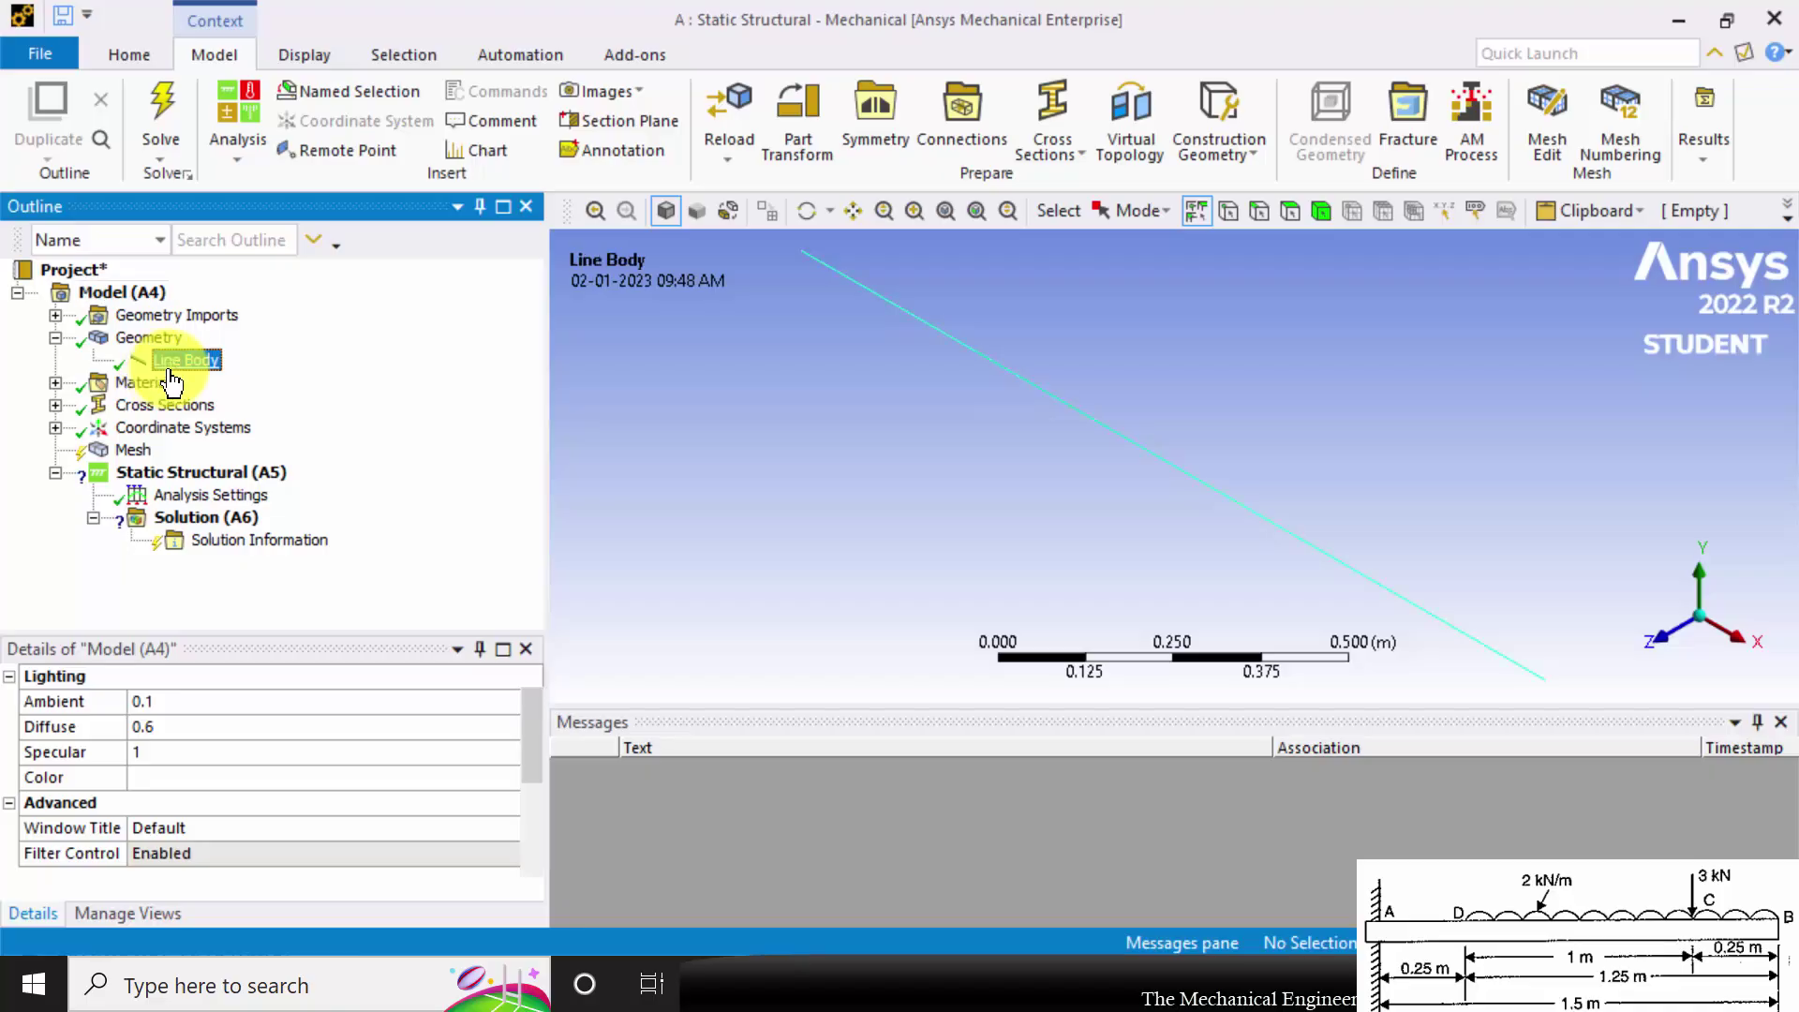
pyautogui.scroll(-3, 396, 823)
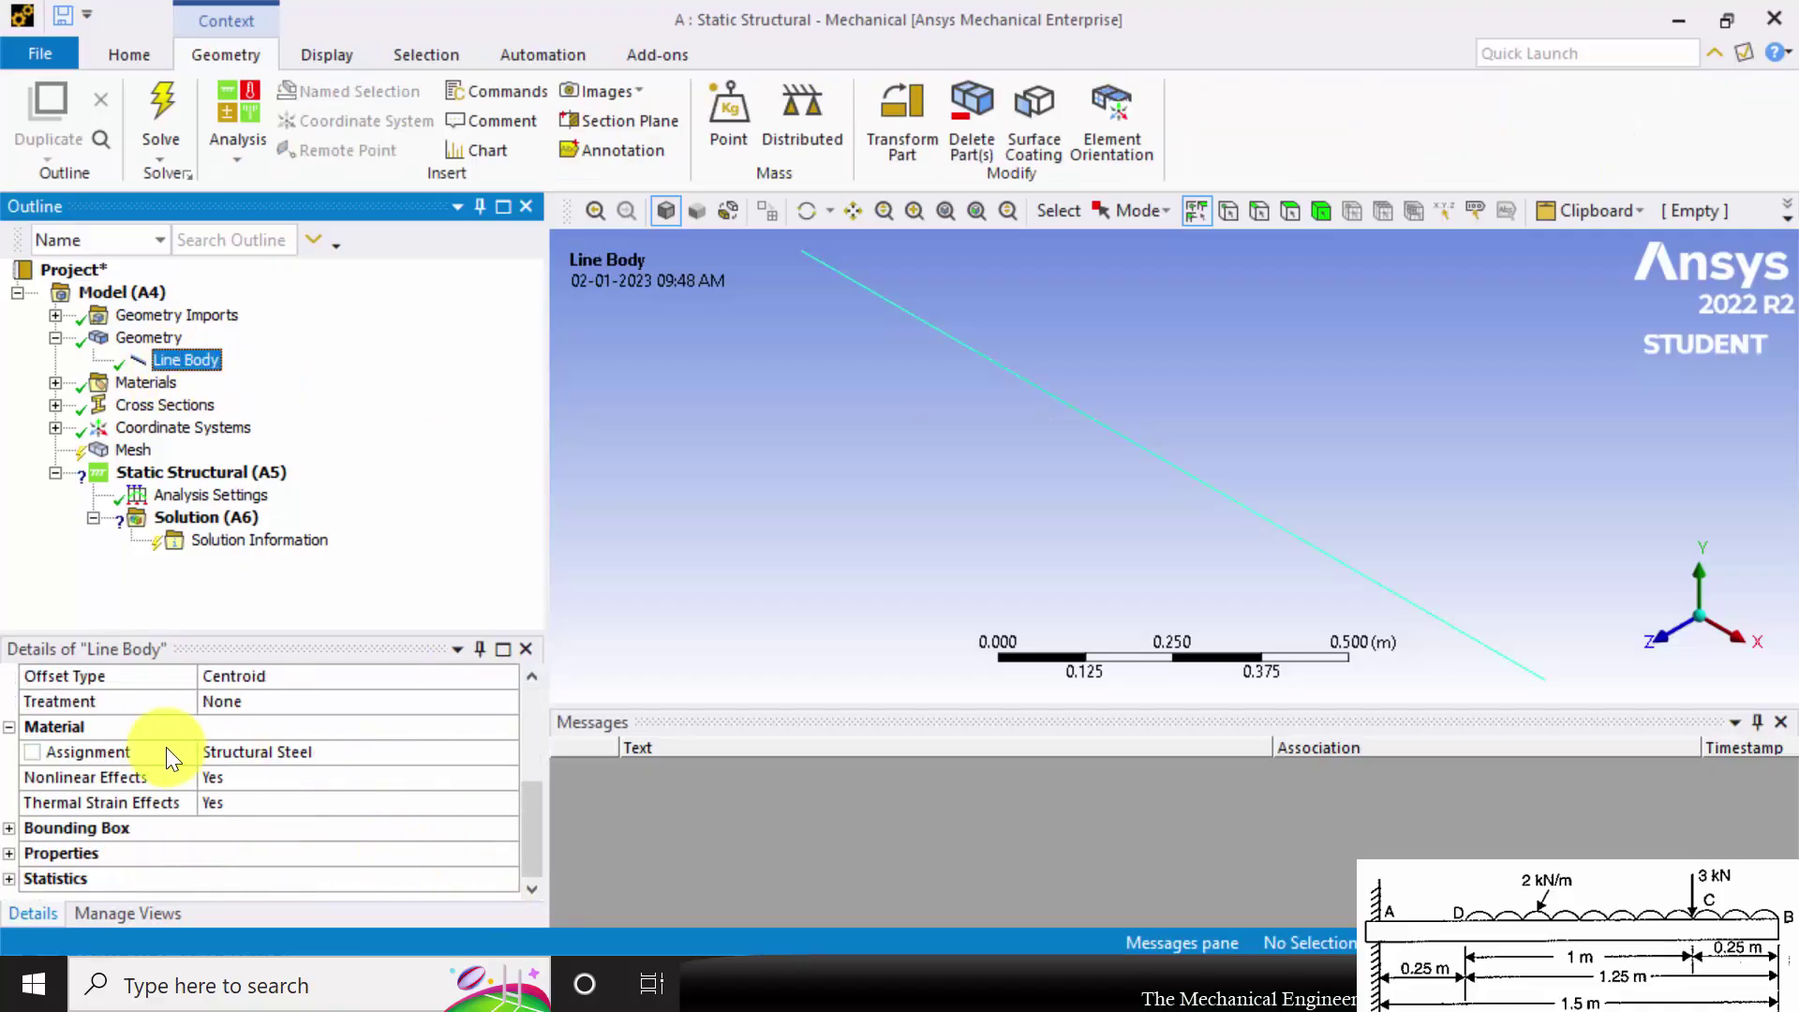
pyautogui.click(494, 751)
pyautogui.click(504, 751)
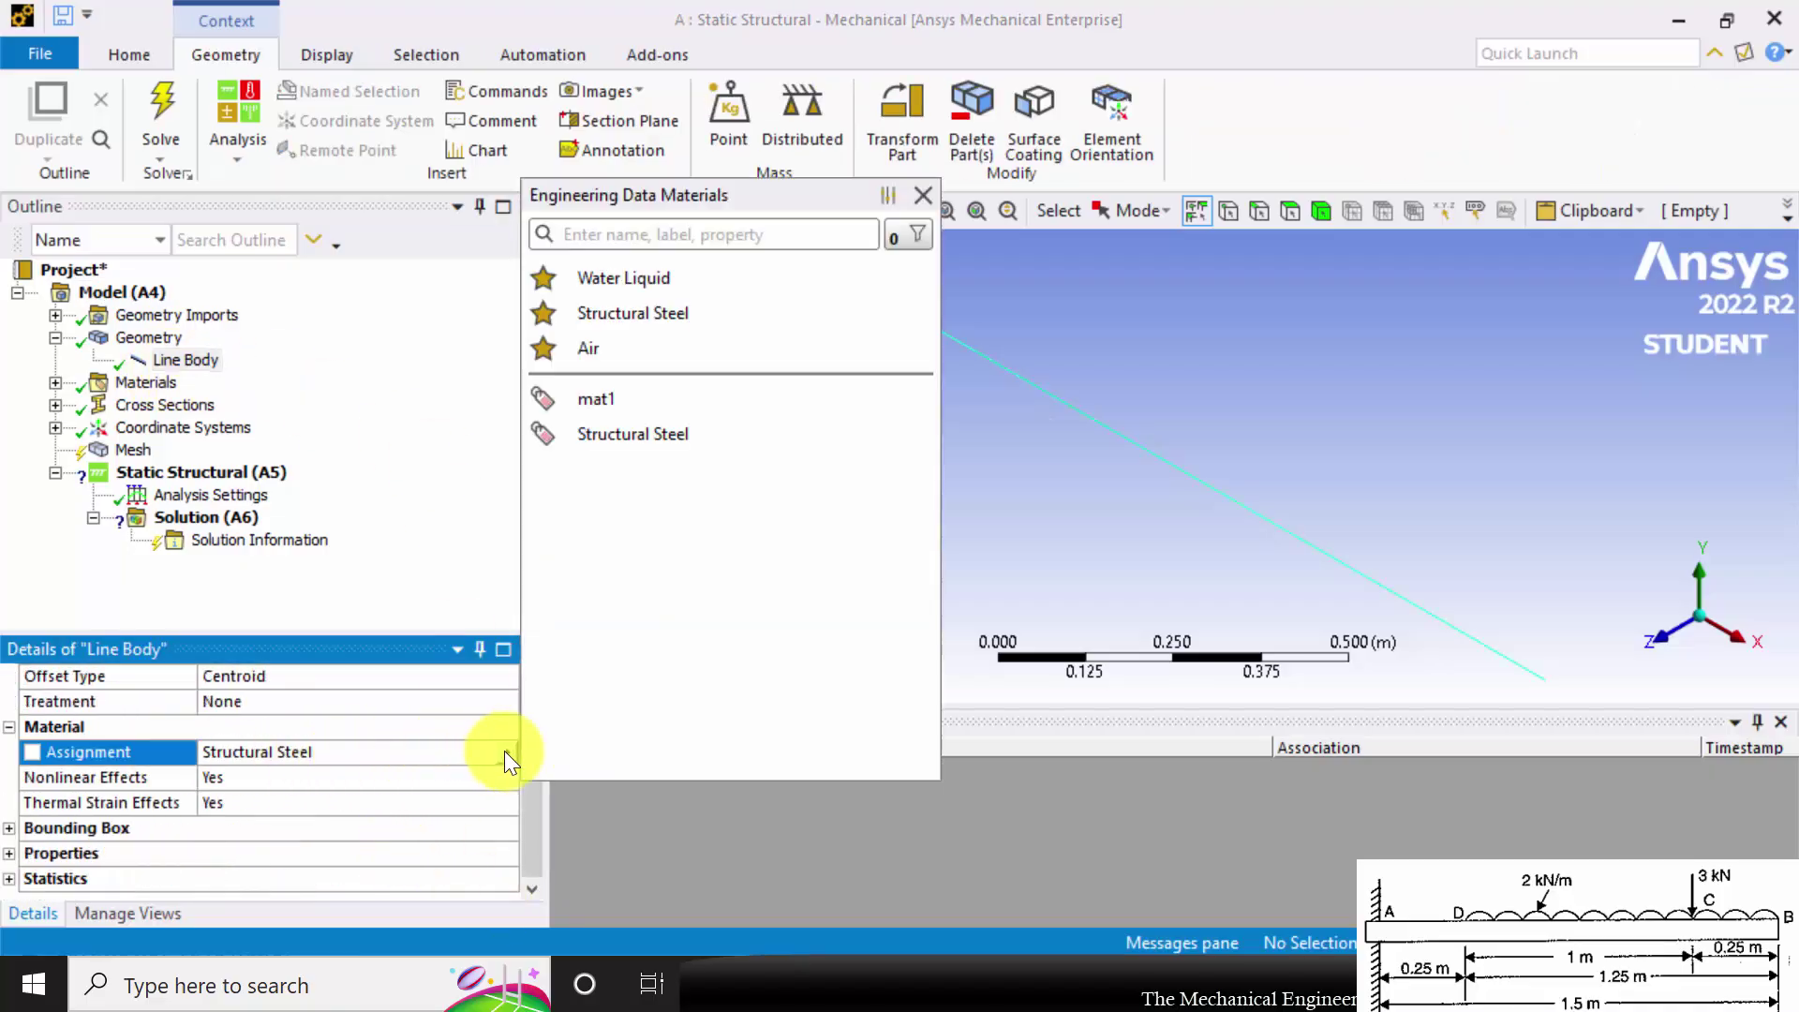
pyautogui.click(595, 409)
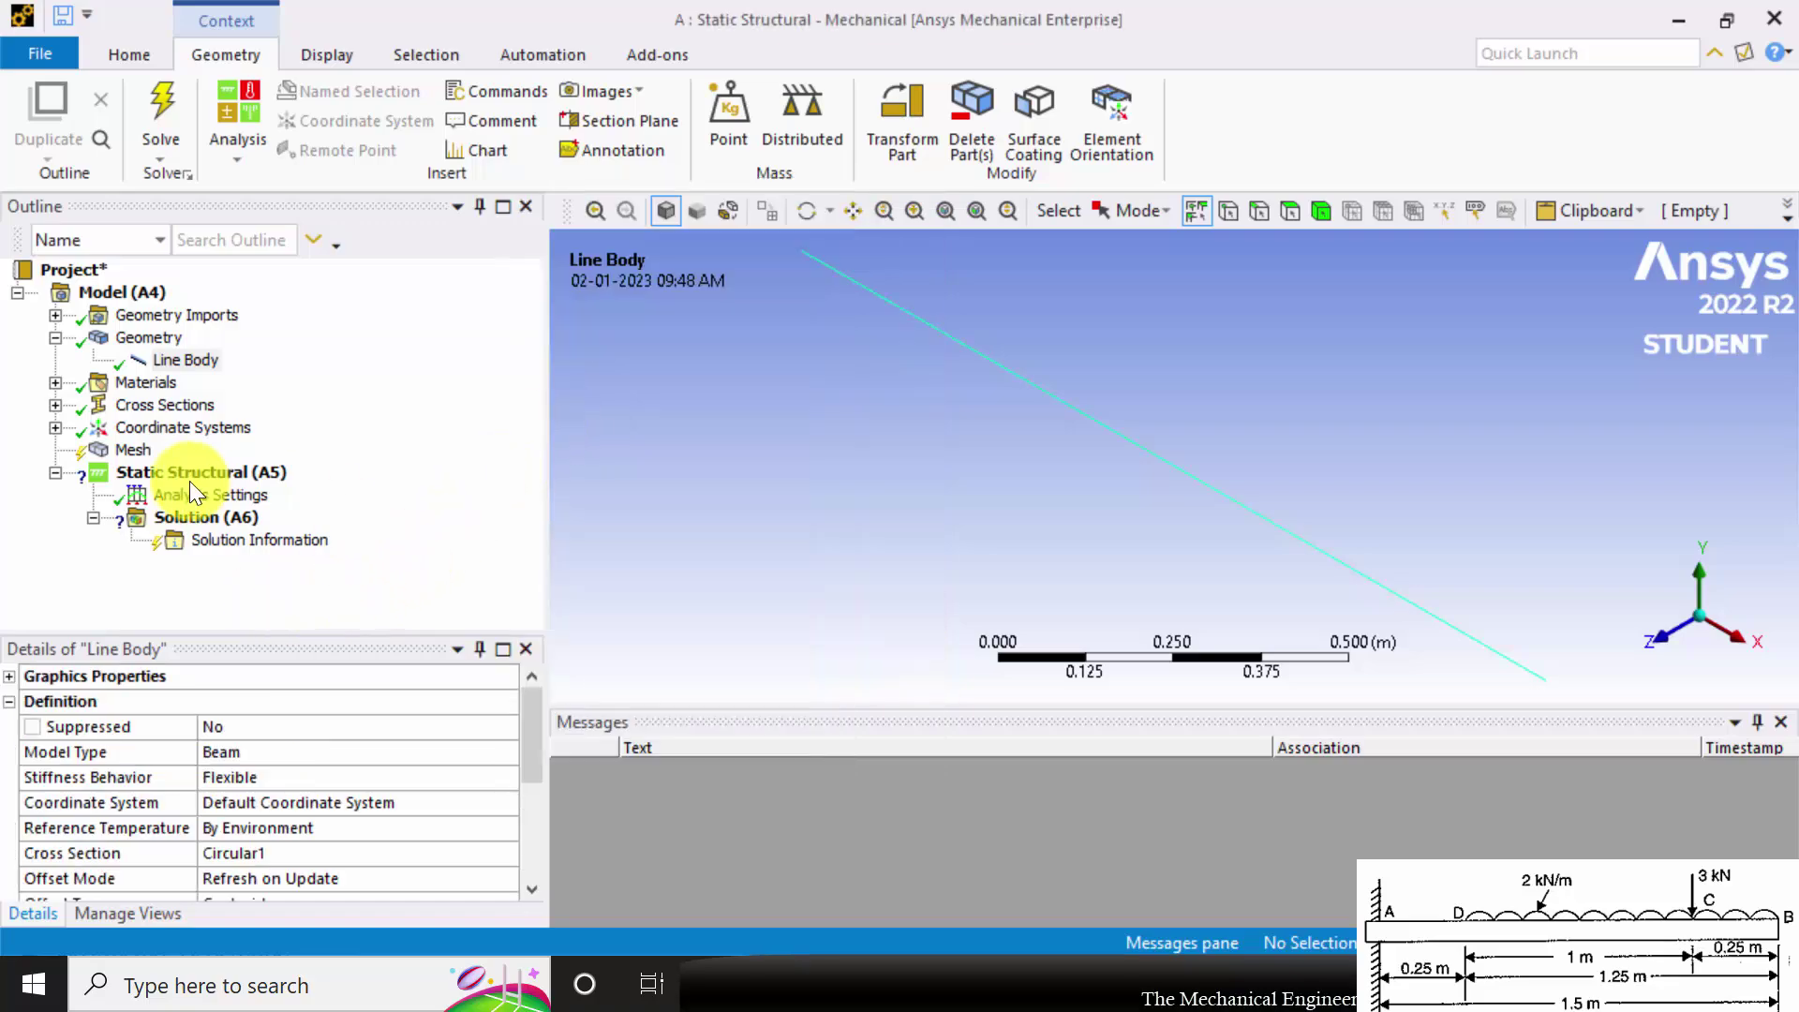
# Step: Generate the beam's mesh with the default element size
pyautogui.click(130, 453)
pyautogui.rightClick(129, 454)
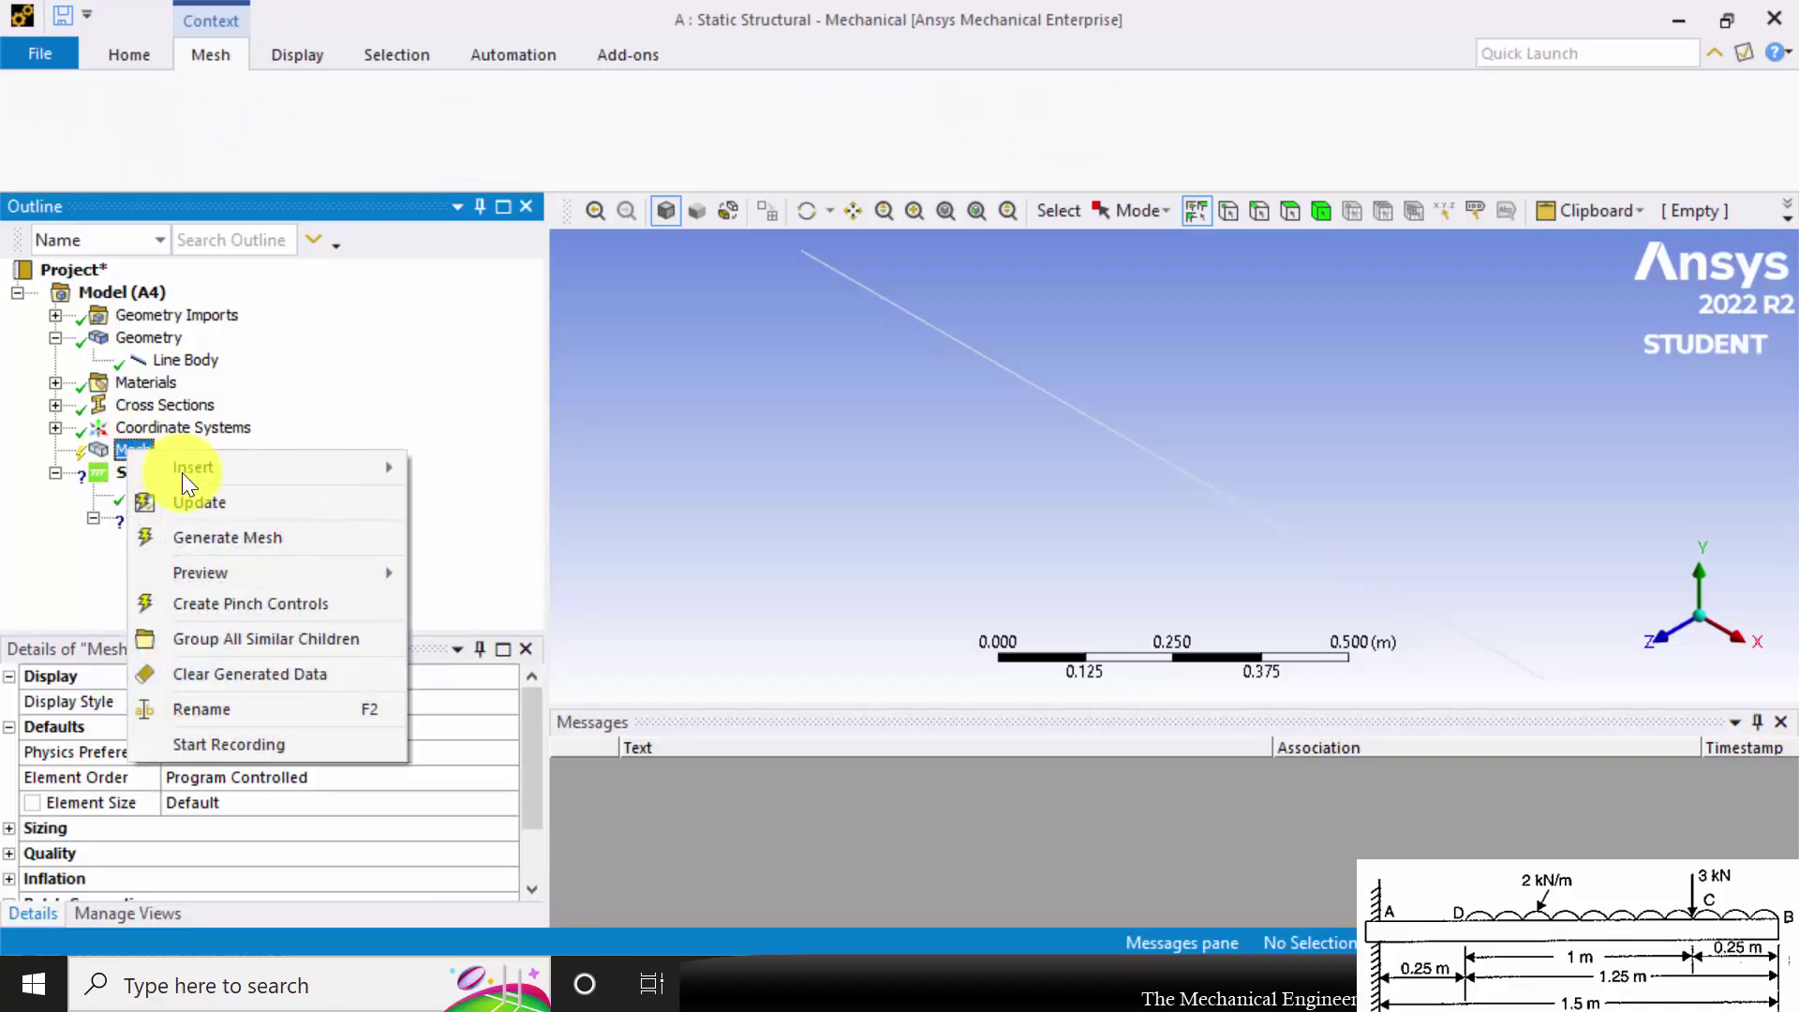
pyautogui.click(260, 548)
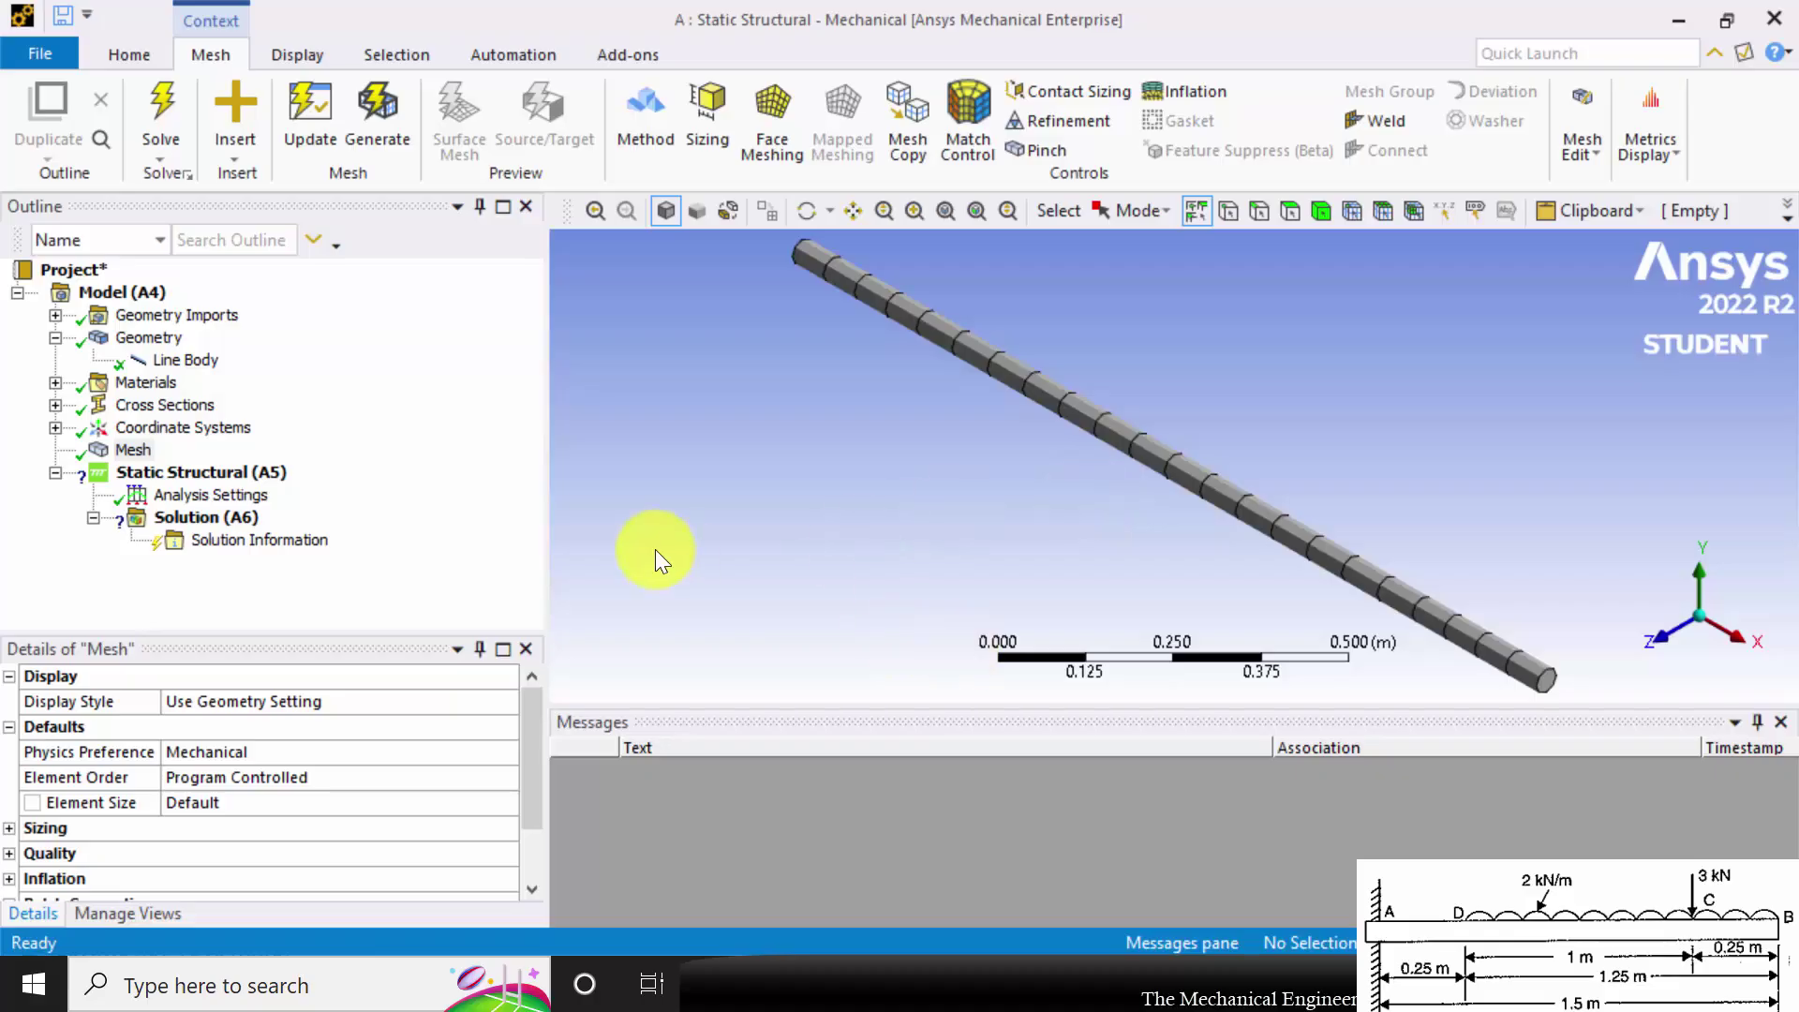
# Step: Add a Fixed Support to the static structural analysis, scoped to the beam's end vertex at the origin (point A)
pyautogui.click(190, 477)
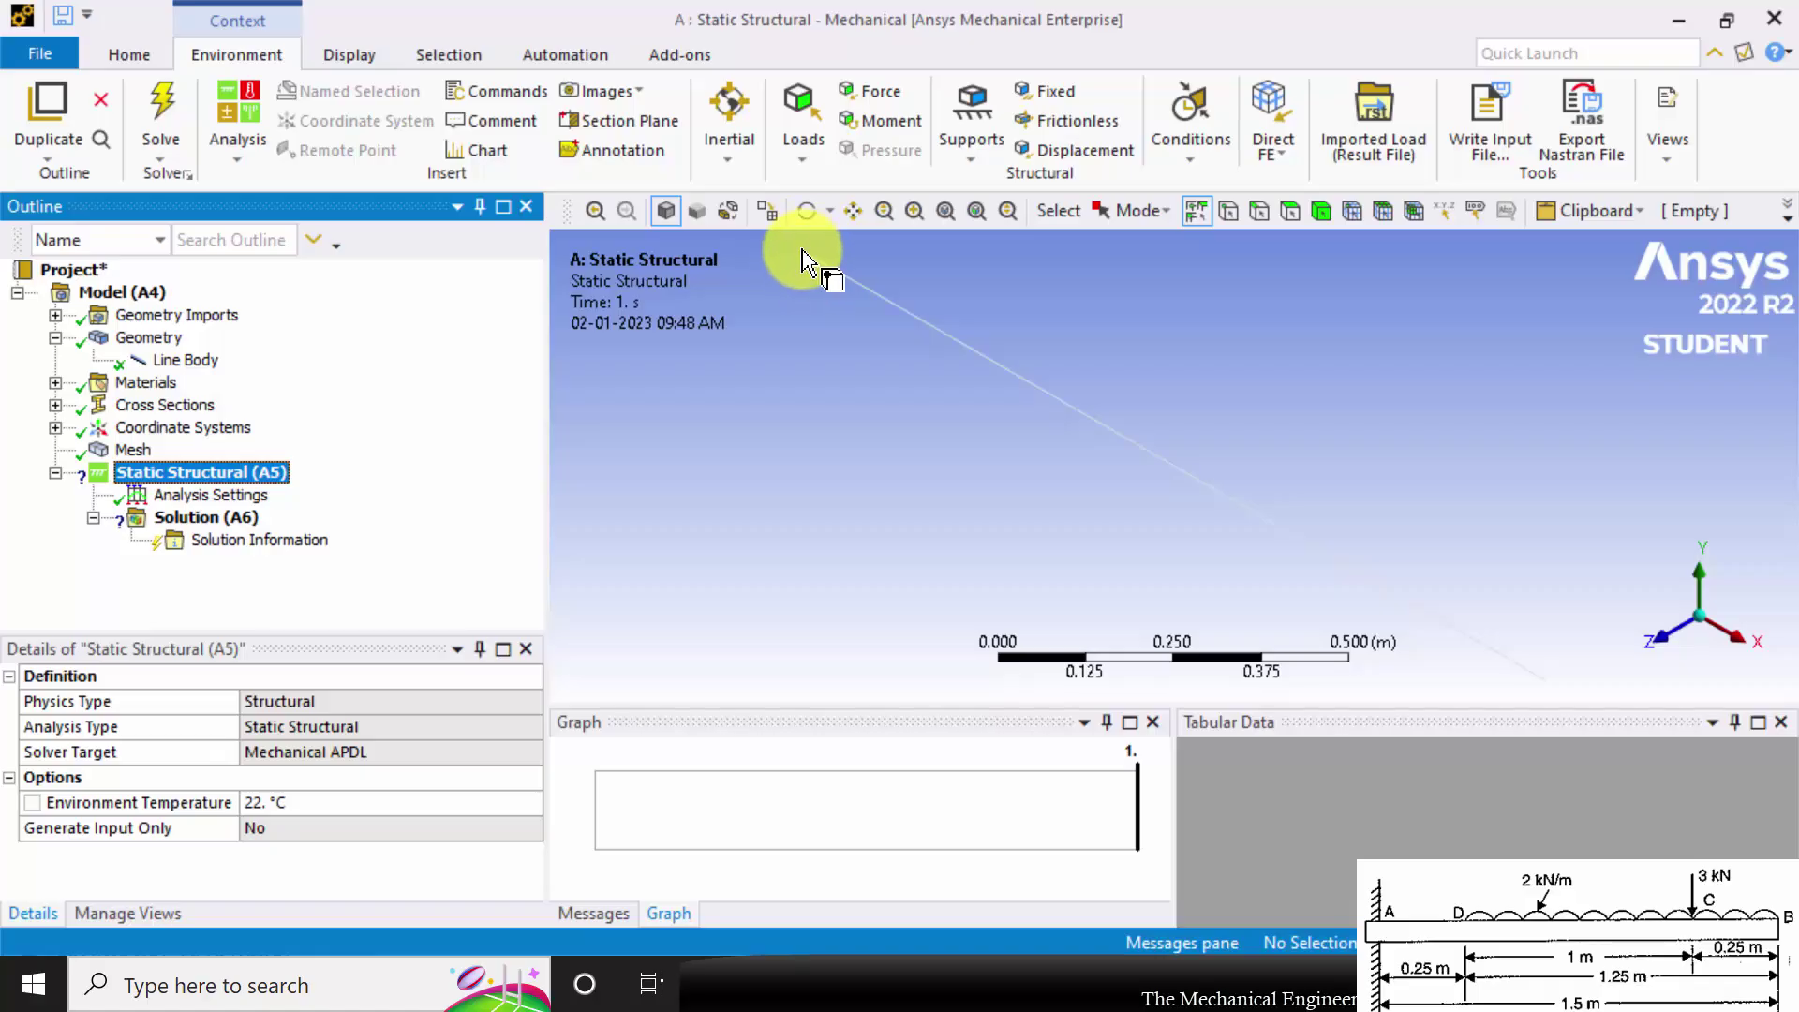
pyautogui.click(1045, 91)
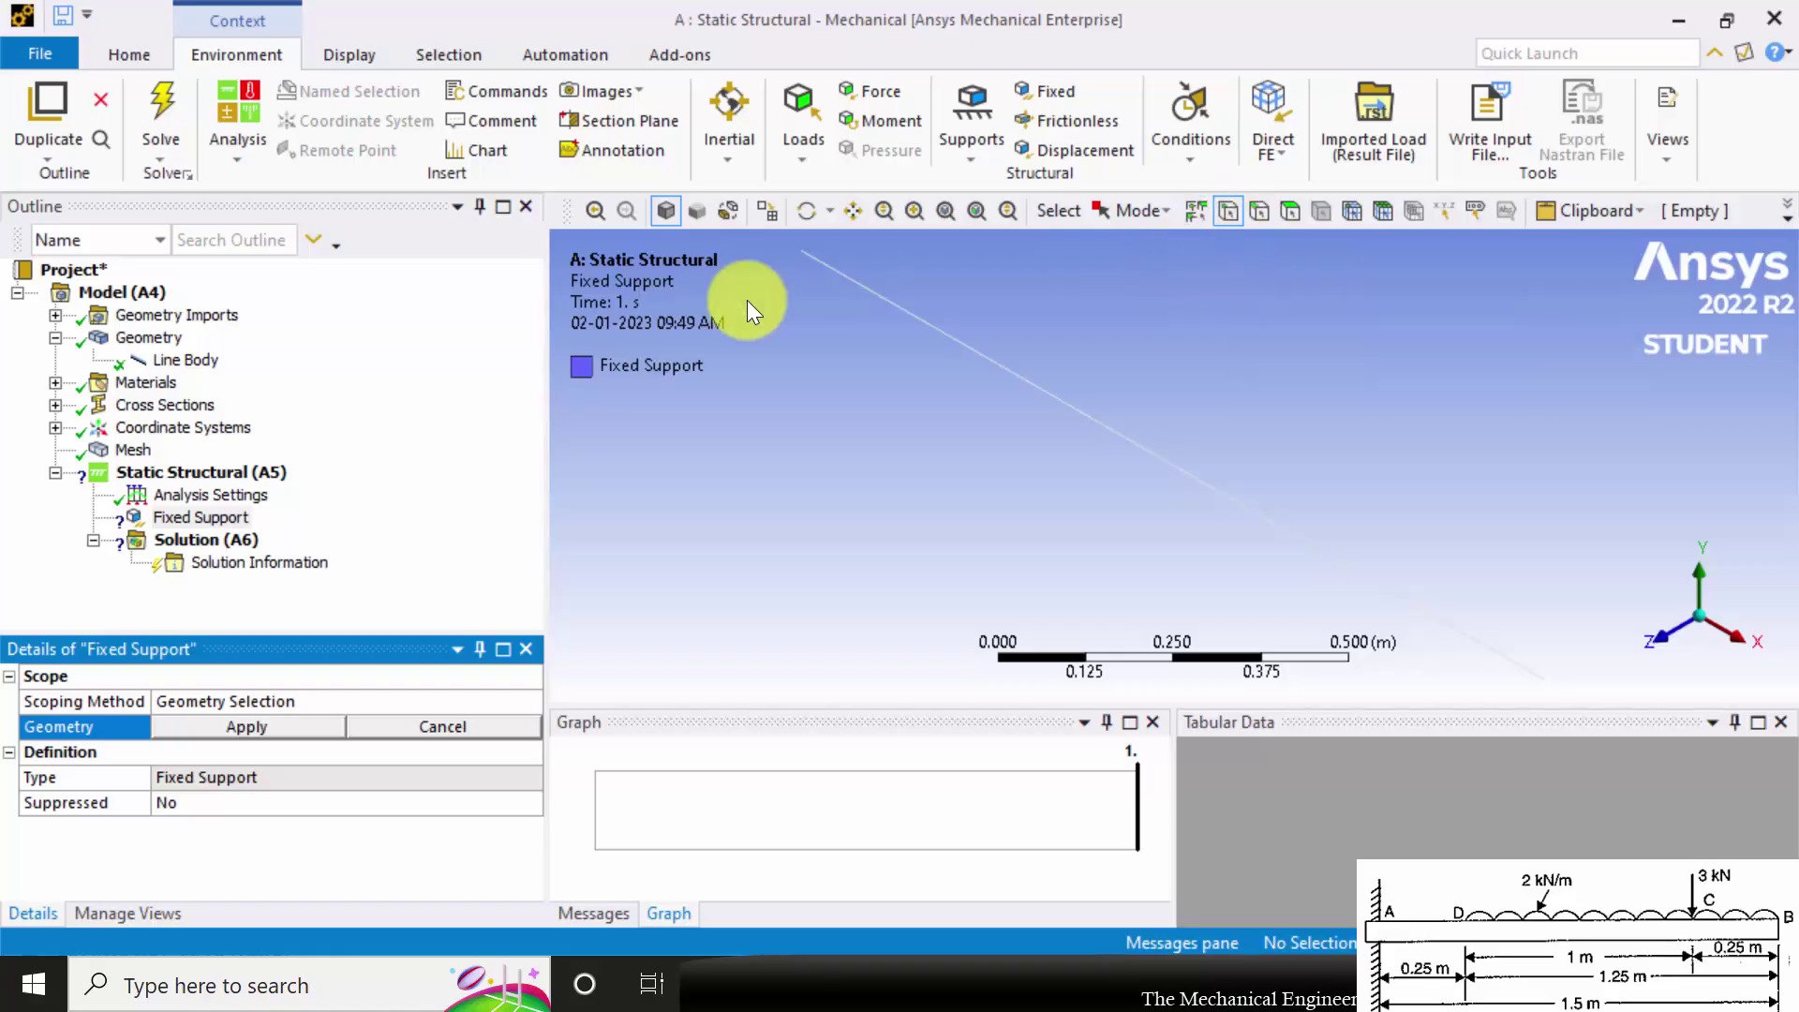
pyautogui.click(802, 251)
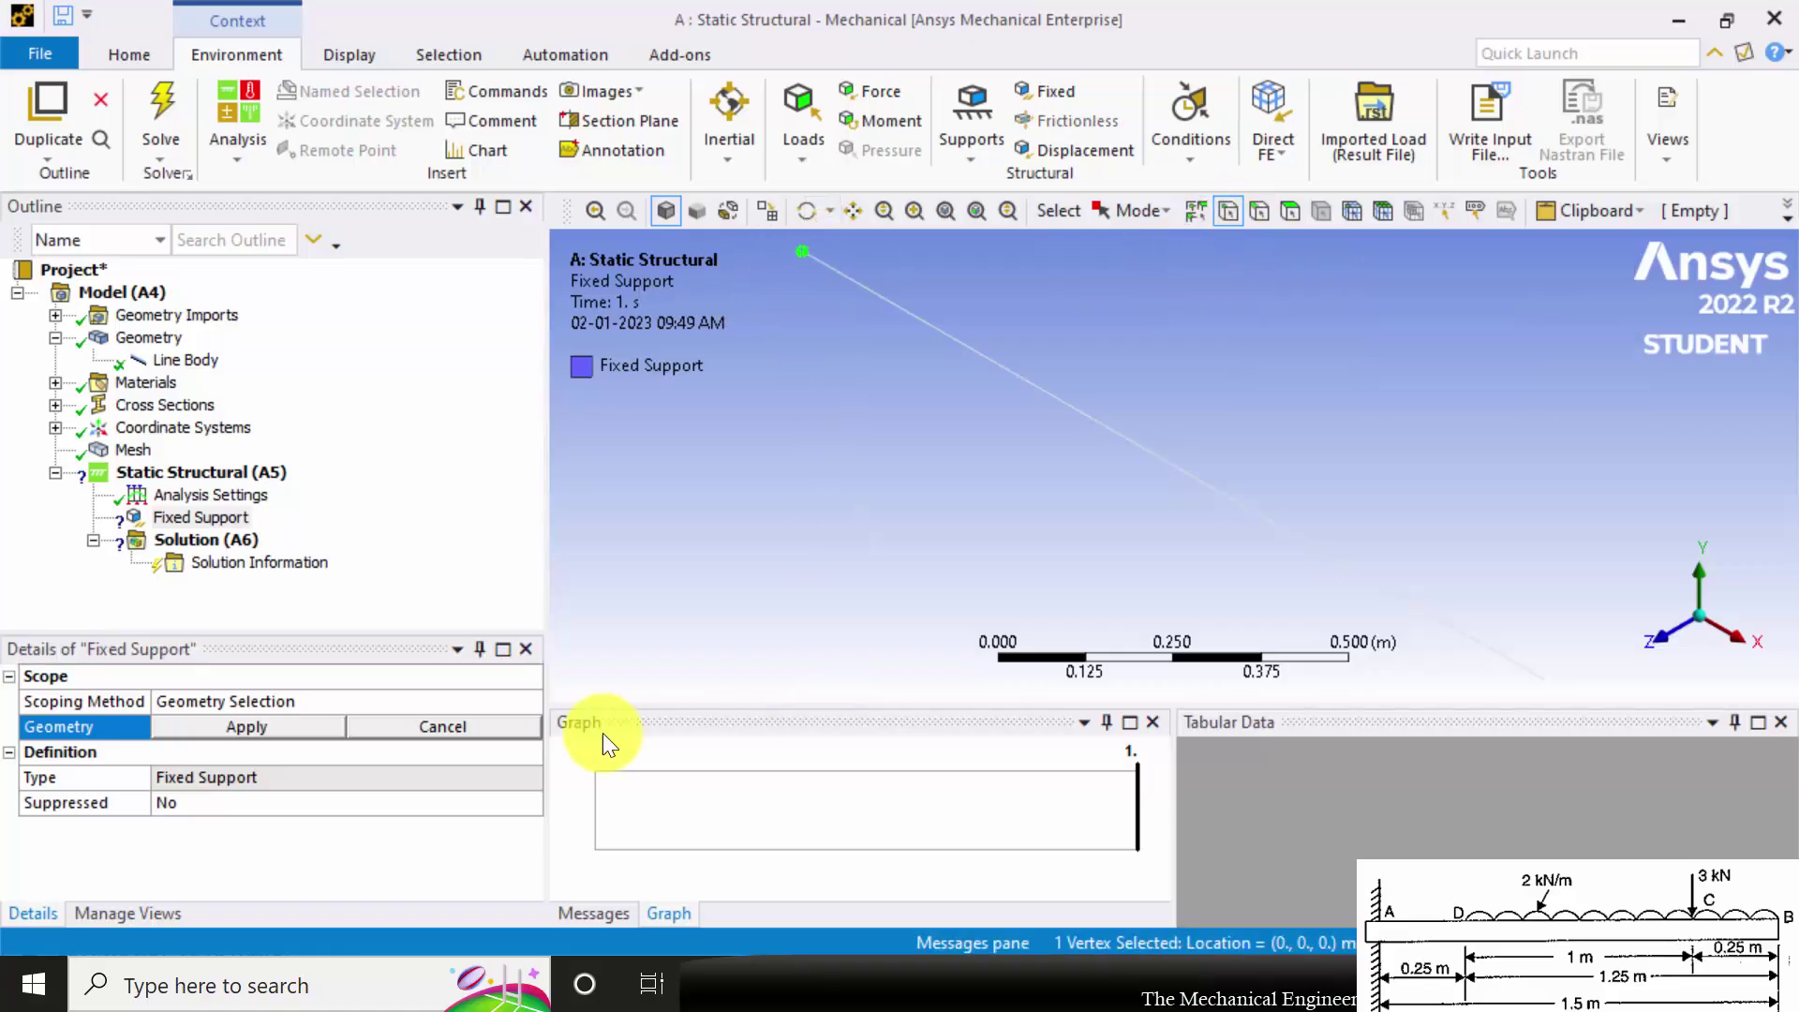
pyautogui.click(206, 729)
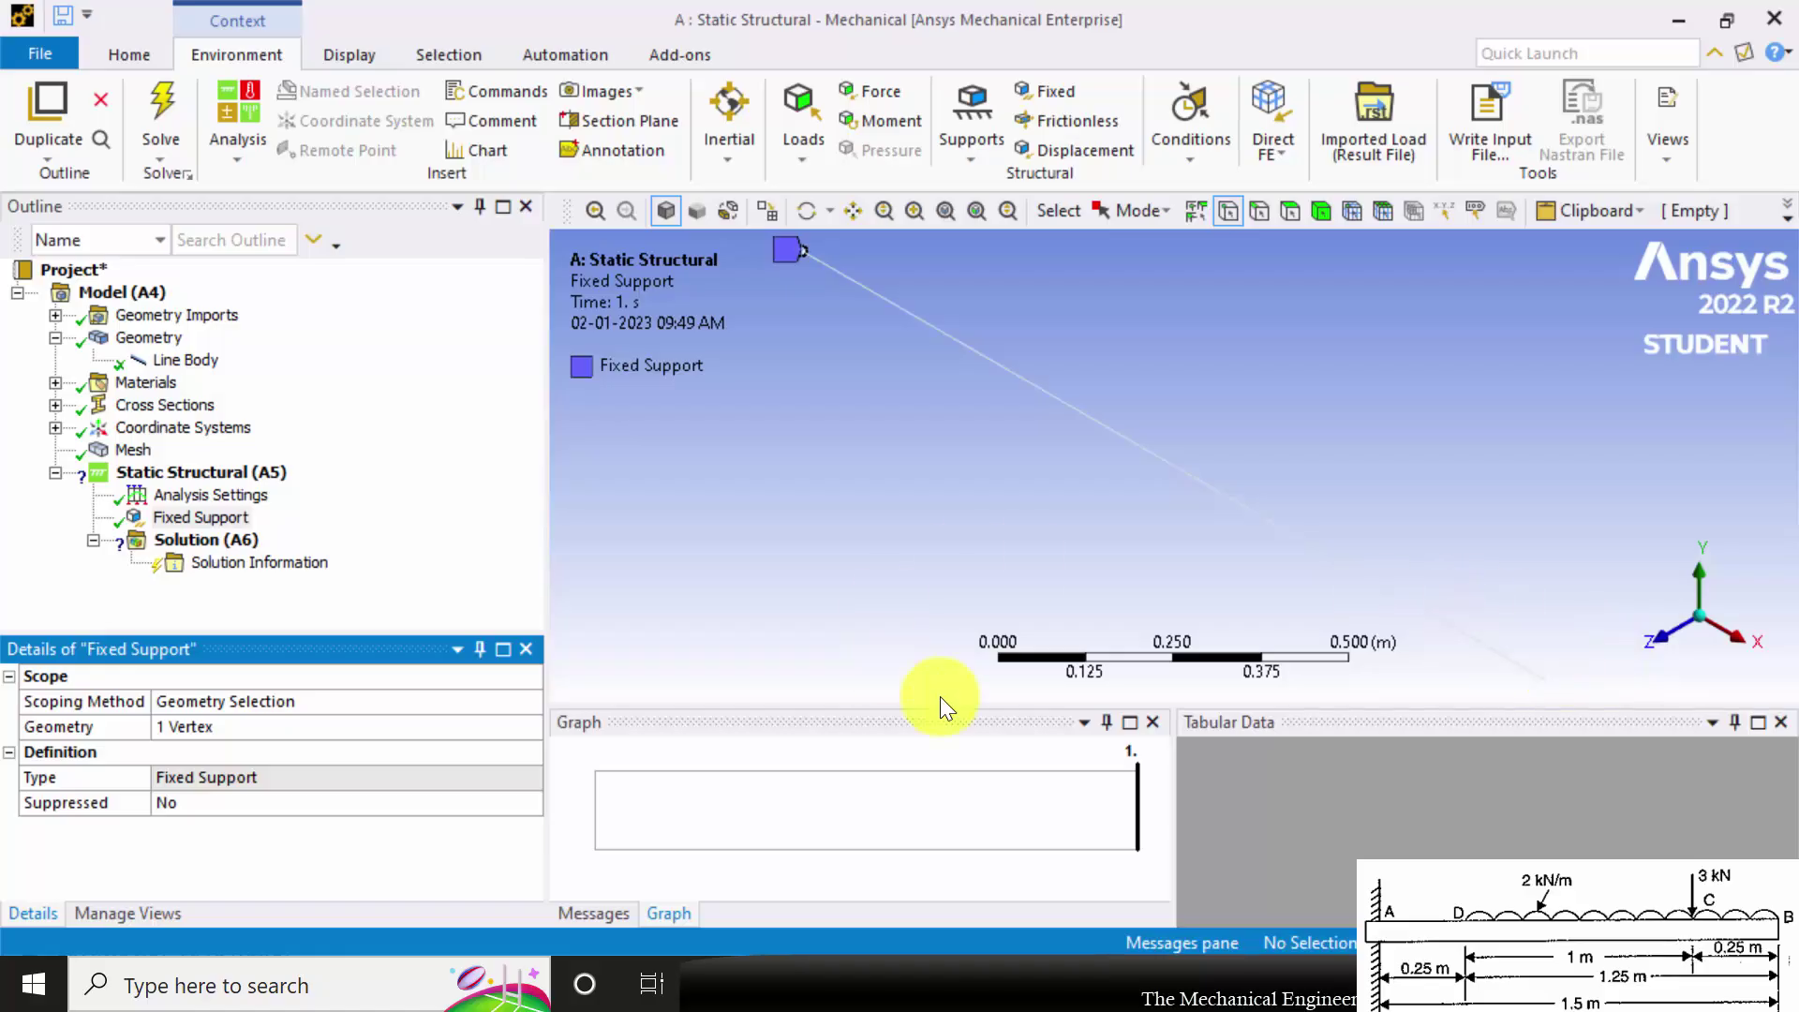
# Step: Add a Line Pressure load scoped to the beam's middle edge and the edge at its free end
pyautogui.click(811, 146)
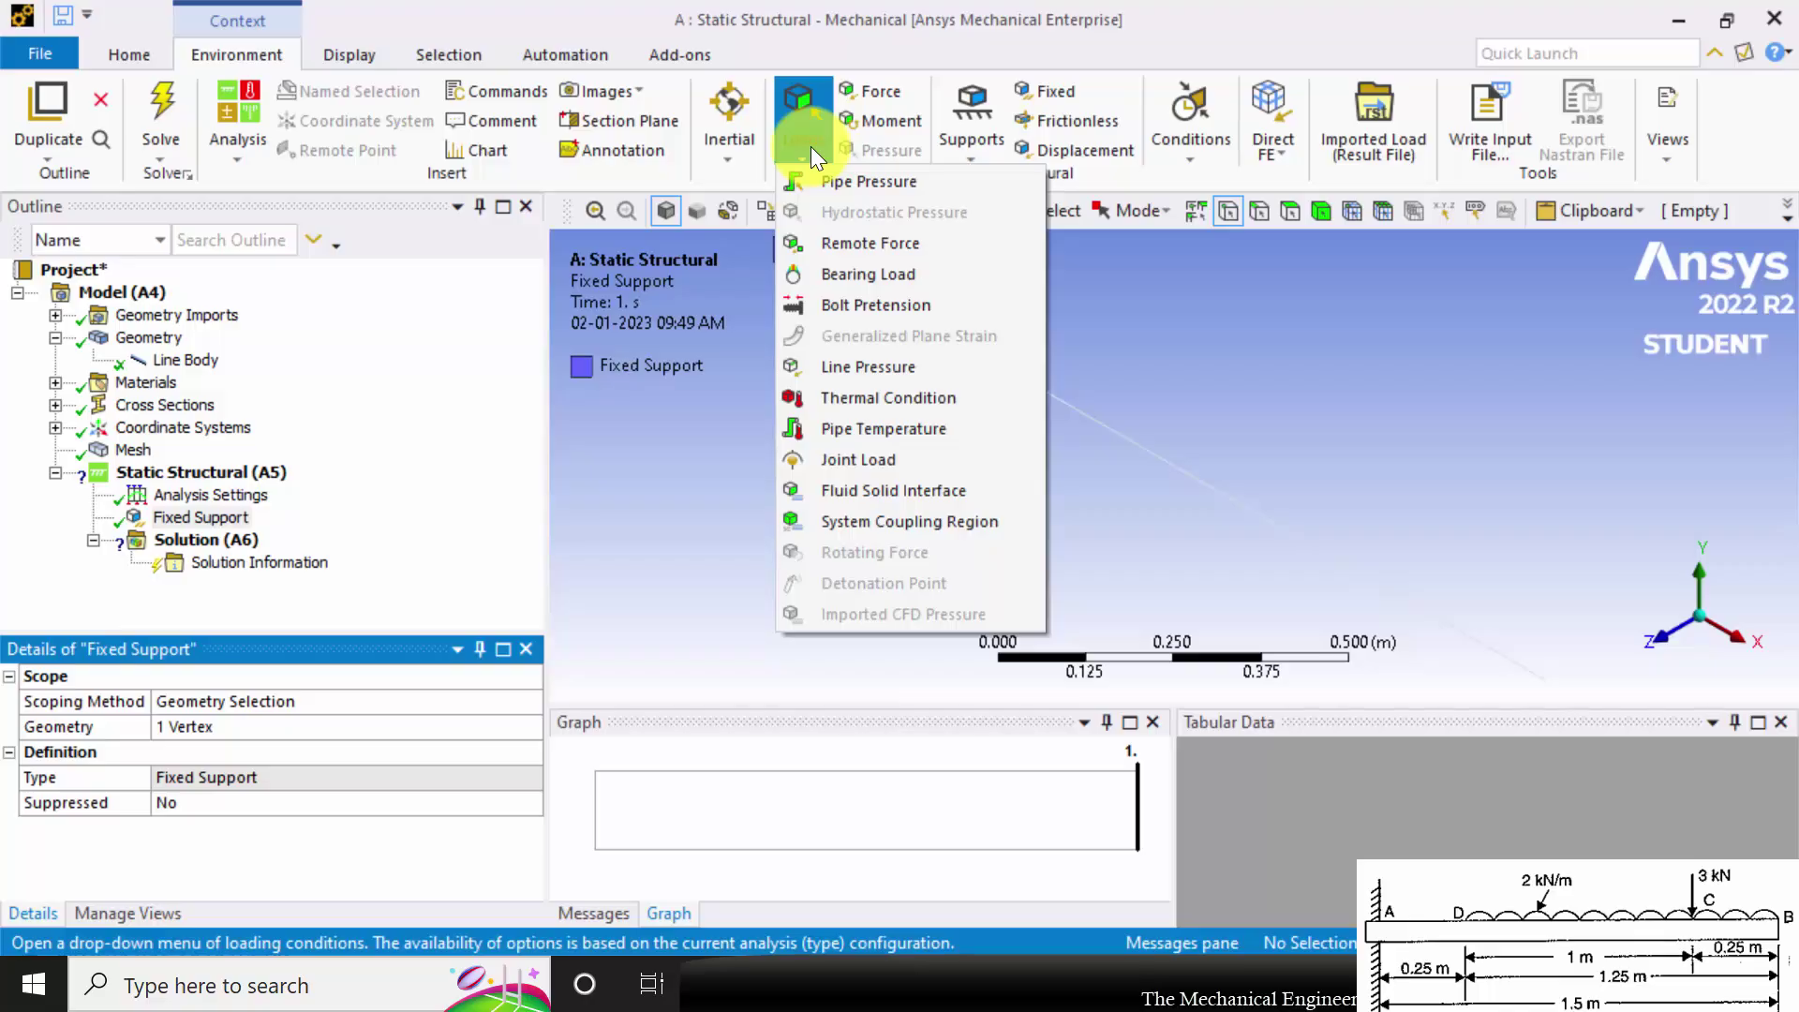
pyautogui.click(854, 368)
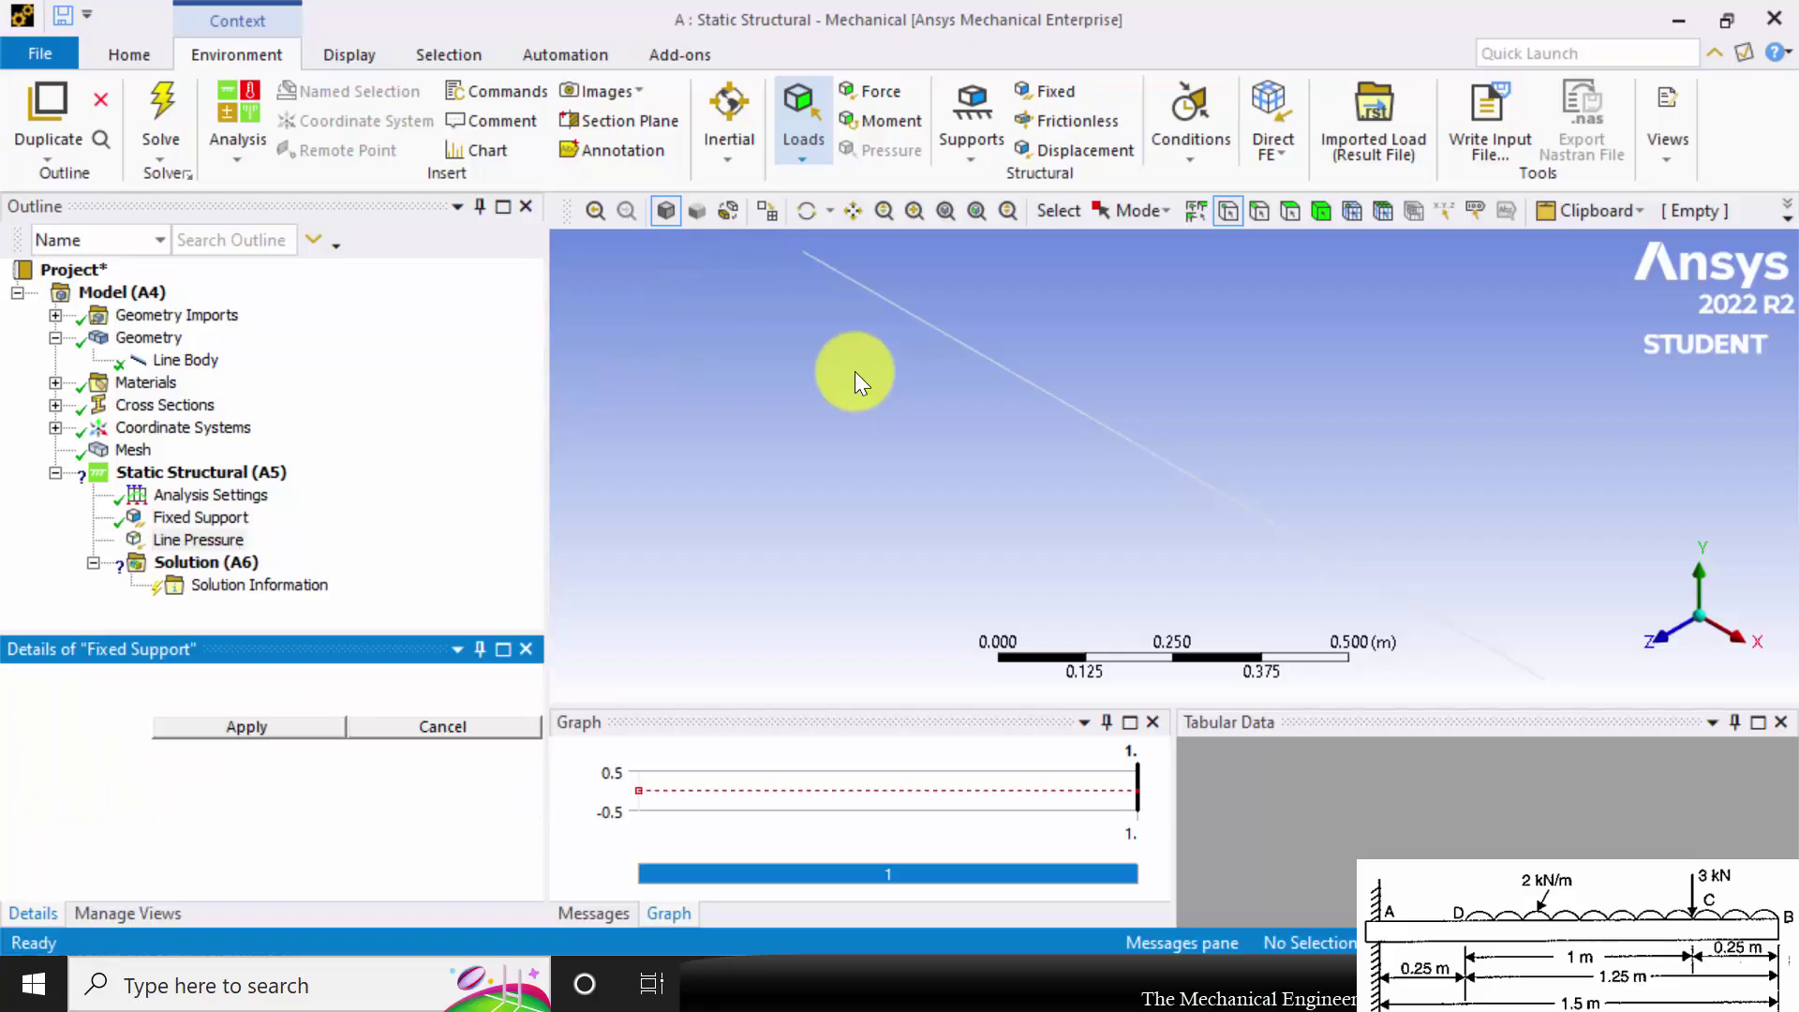
pyautogui.click(1185, 474)
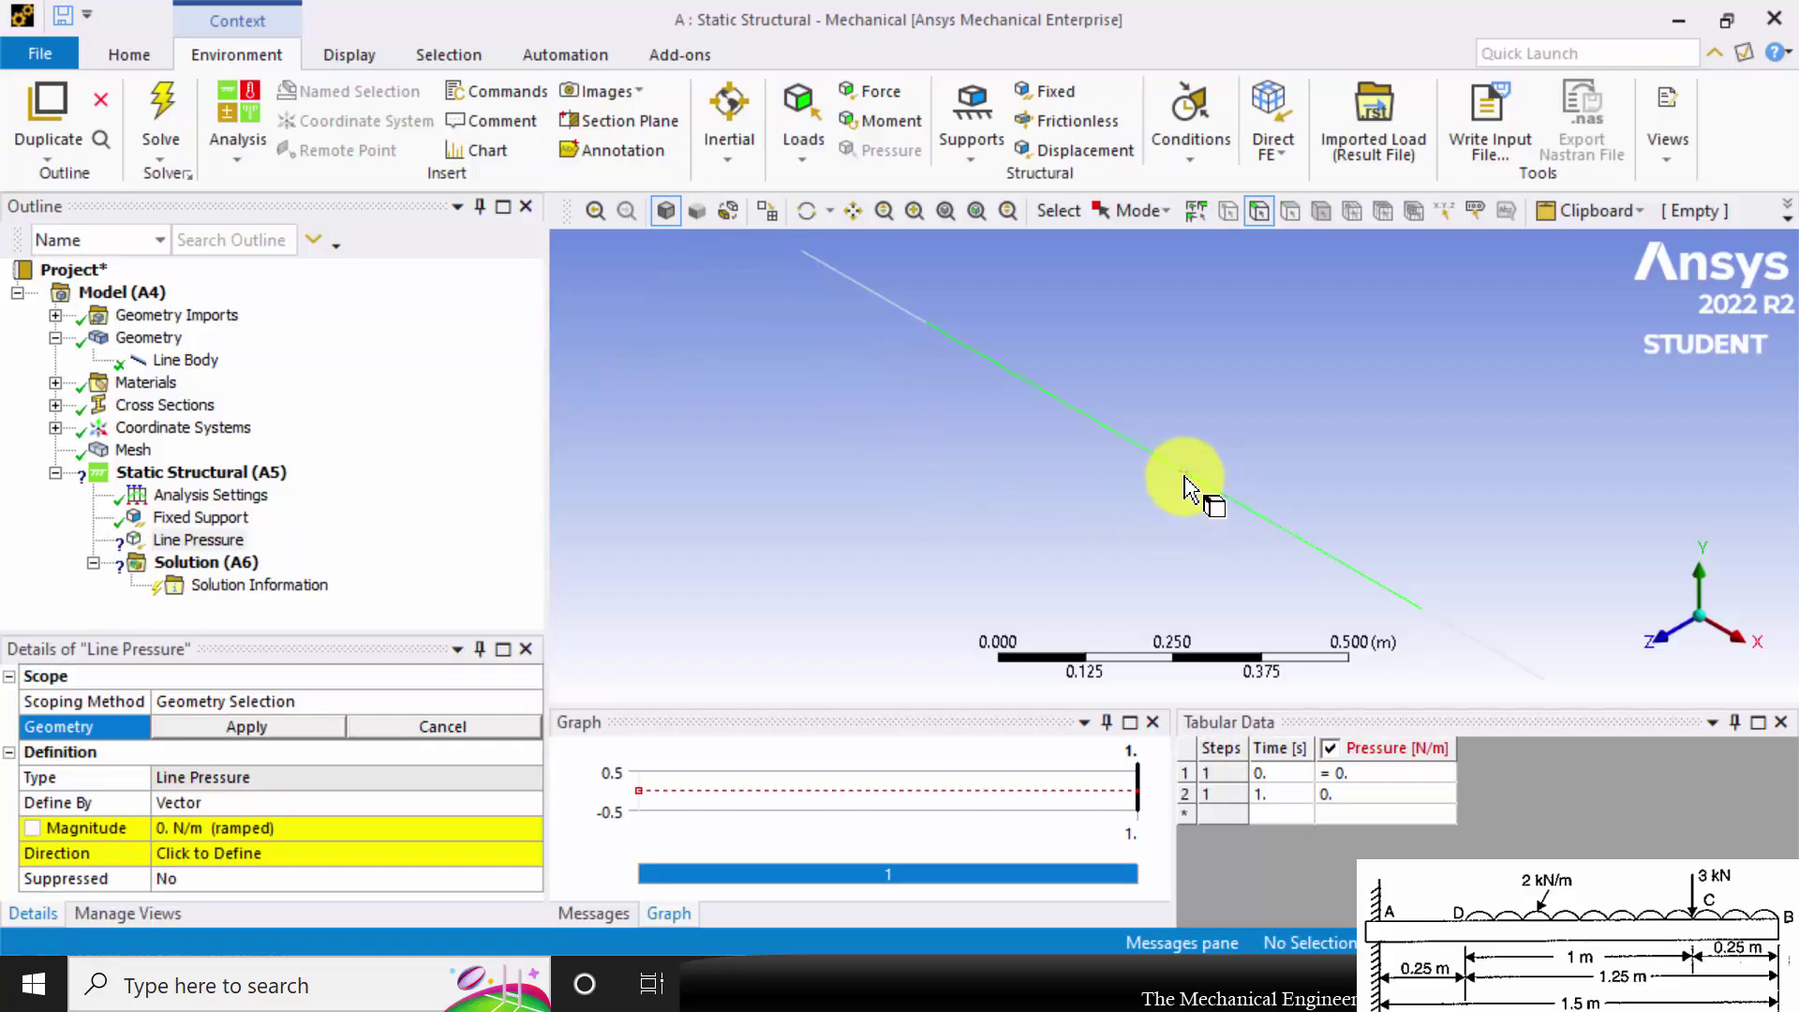
pyautogui.keyDown('ctrl'); pyautogui.click(1445, 623); pyautogui.keyUp('ctrl')
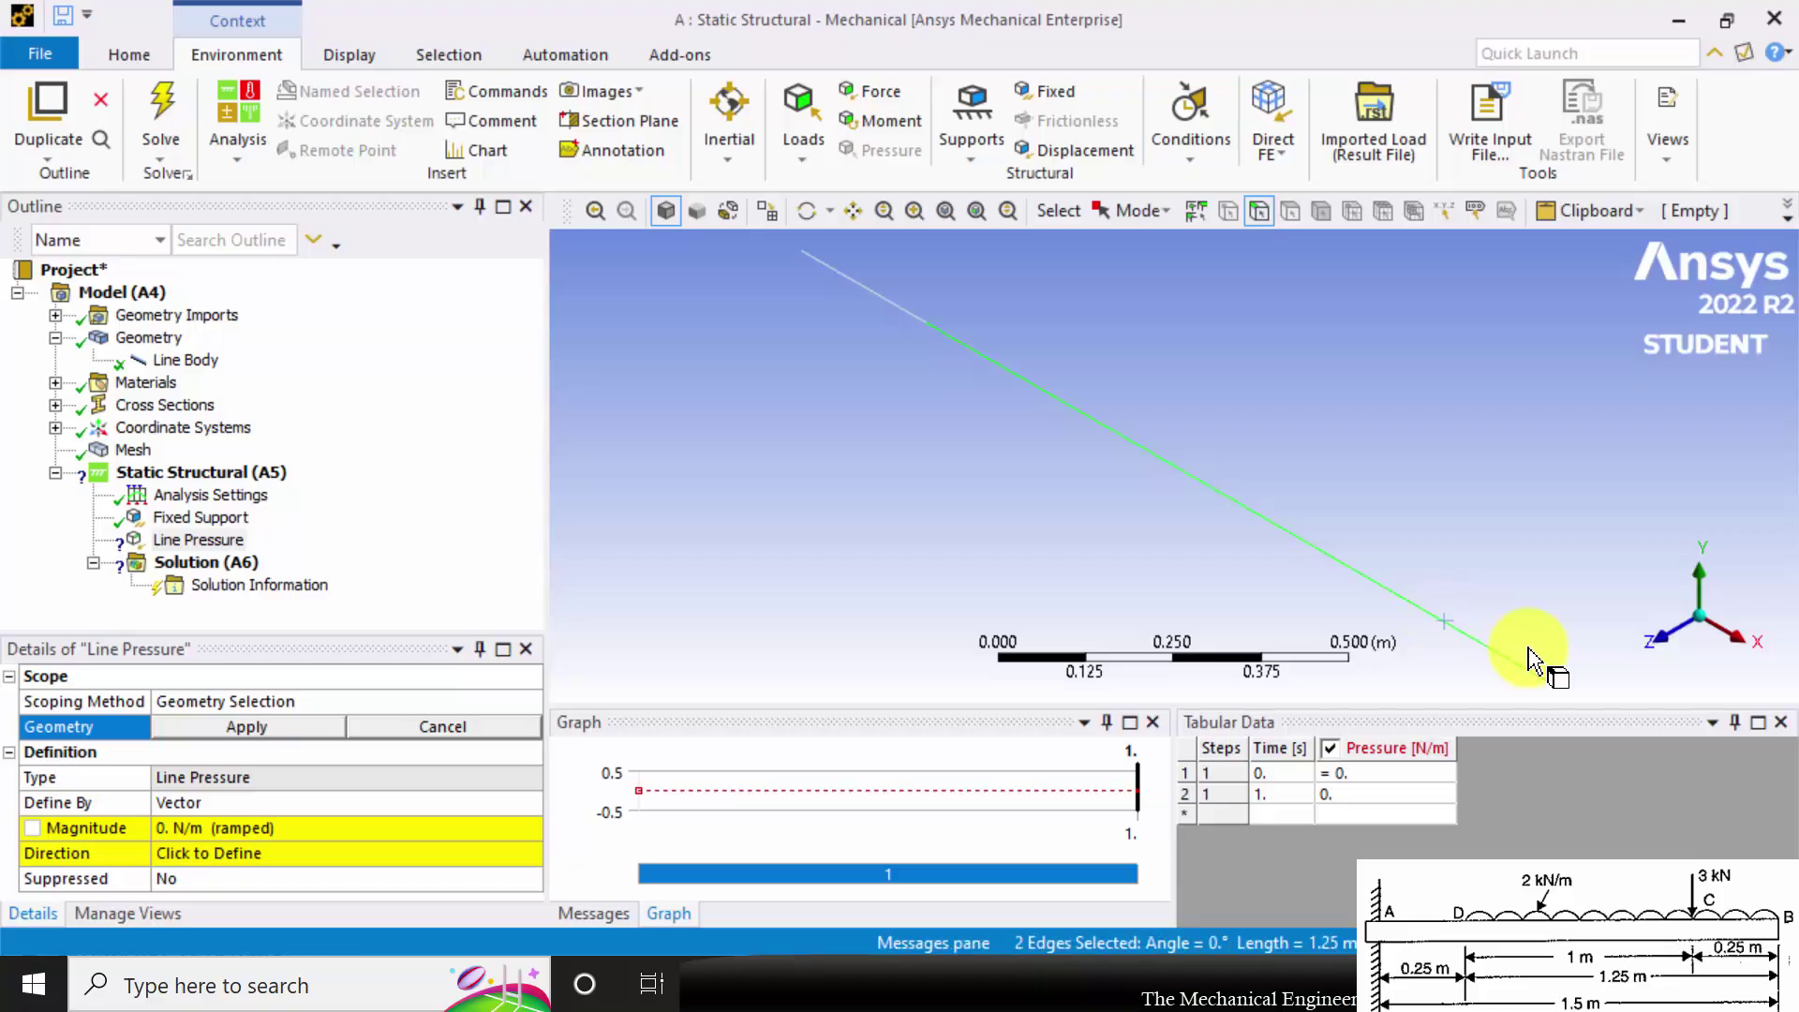
pyautogui.click(289, 733)
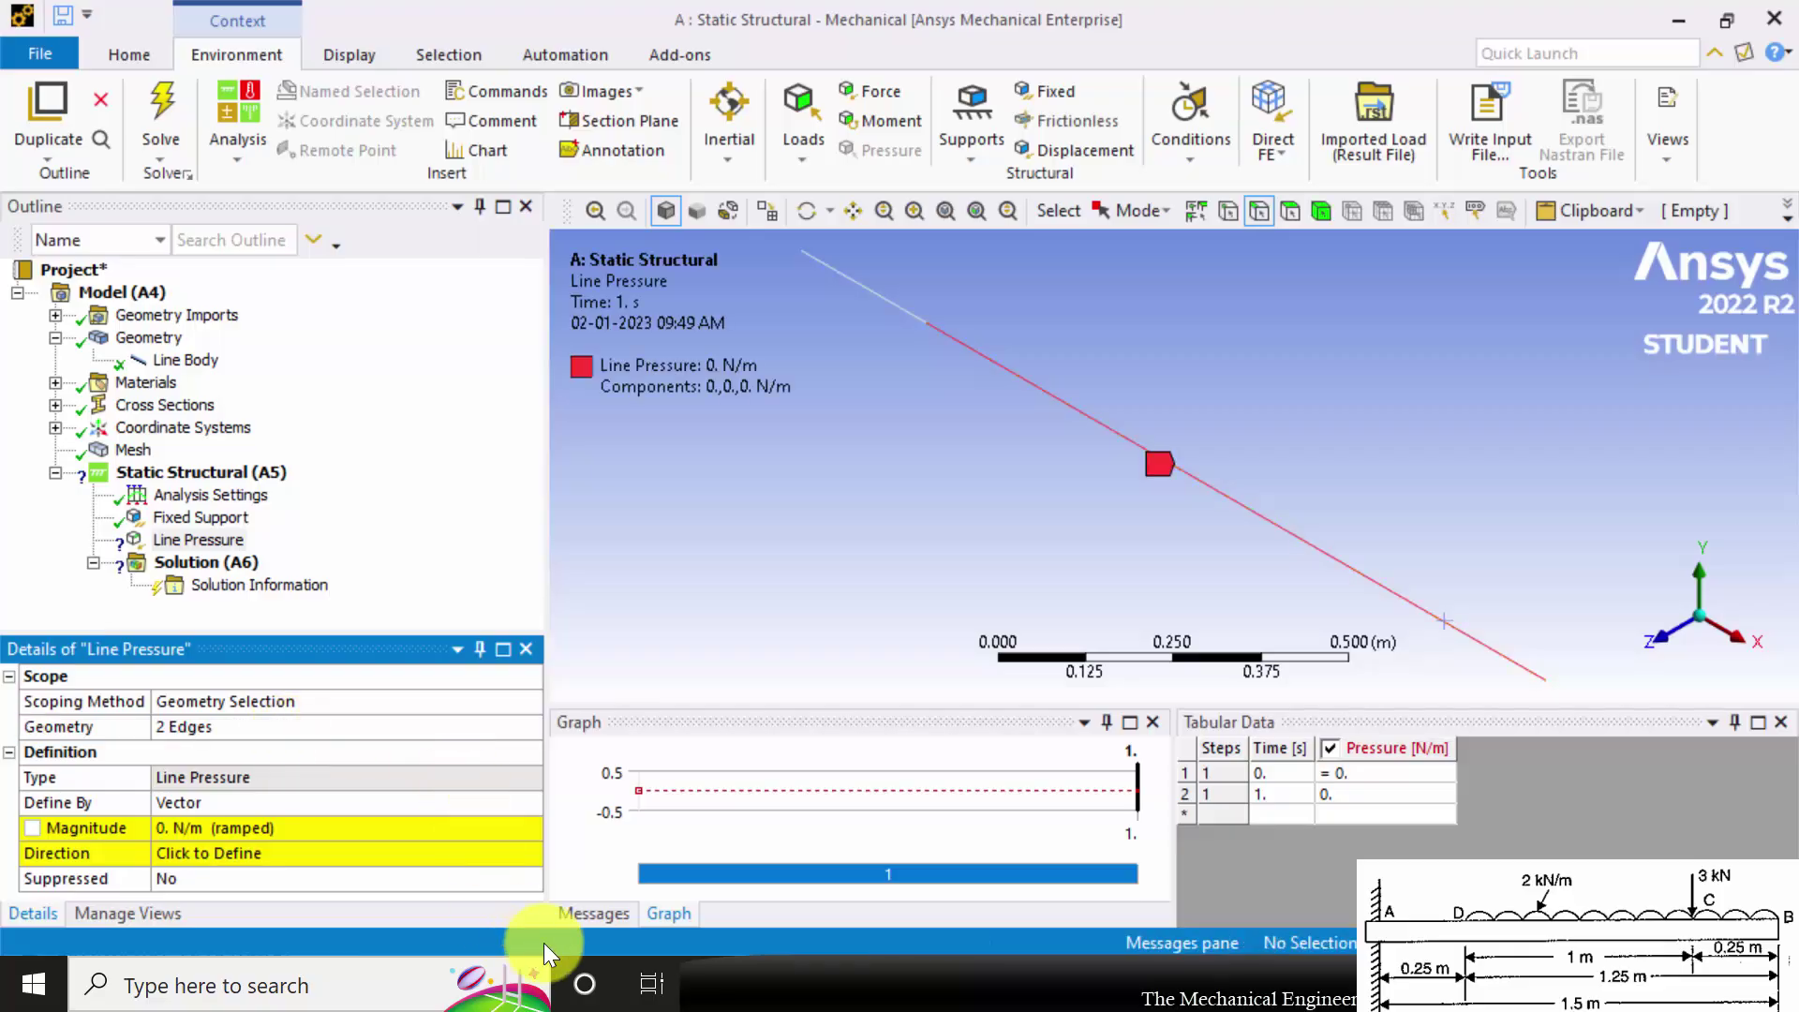
# Step: Define the line pressure by components and set its Y component to -2e3 N/m
pyautogui.click(525, 804)
pyautogui.click(530, 801)
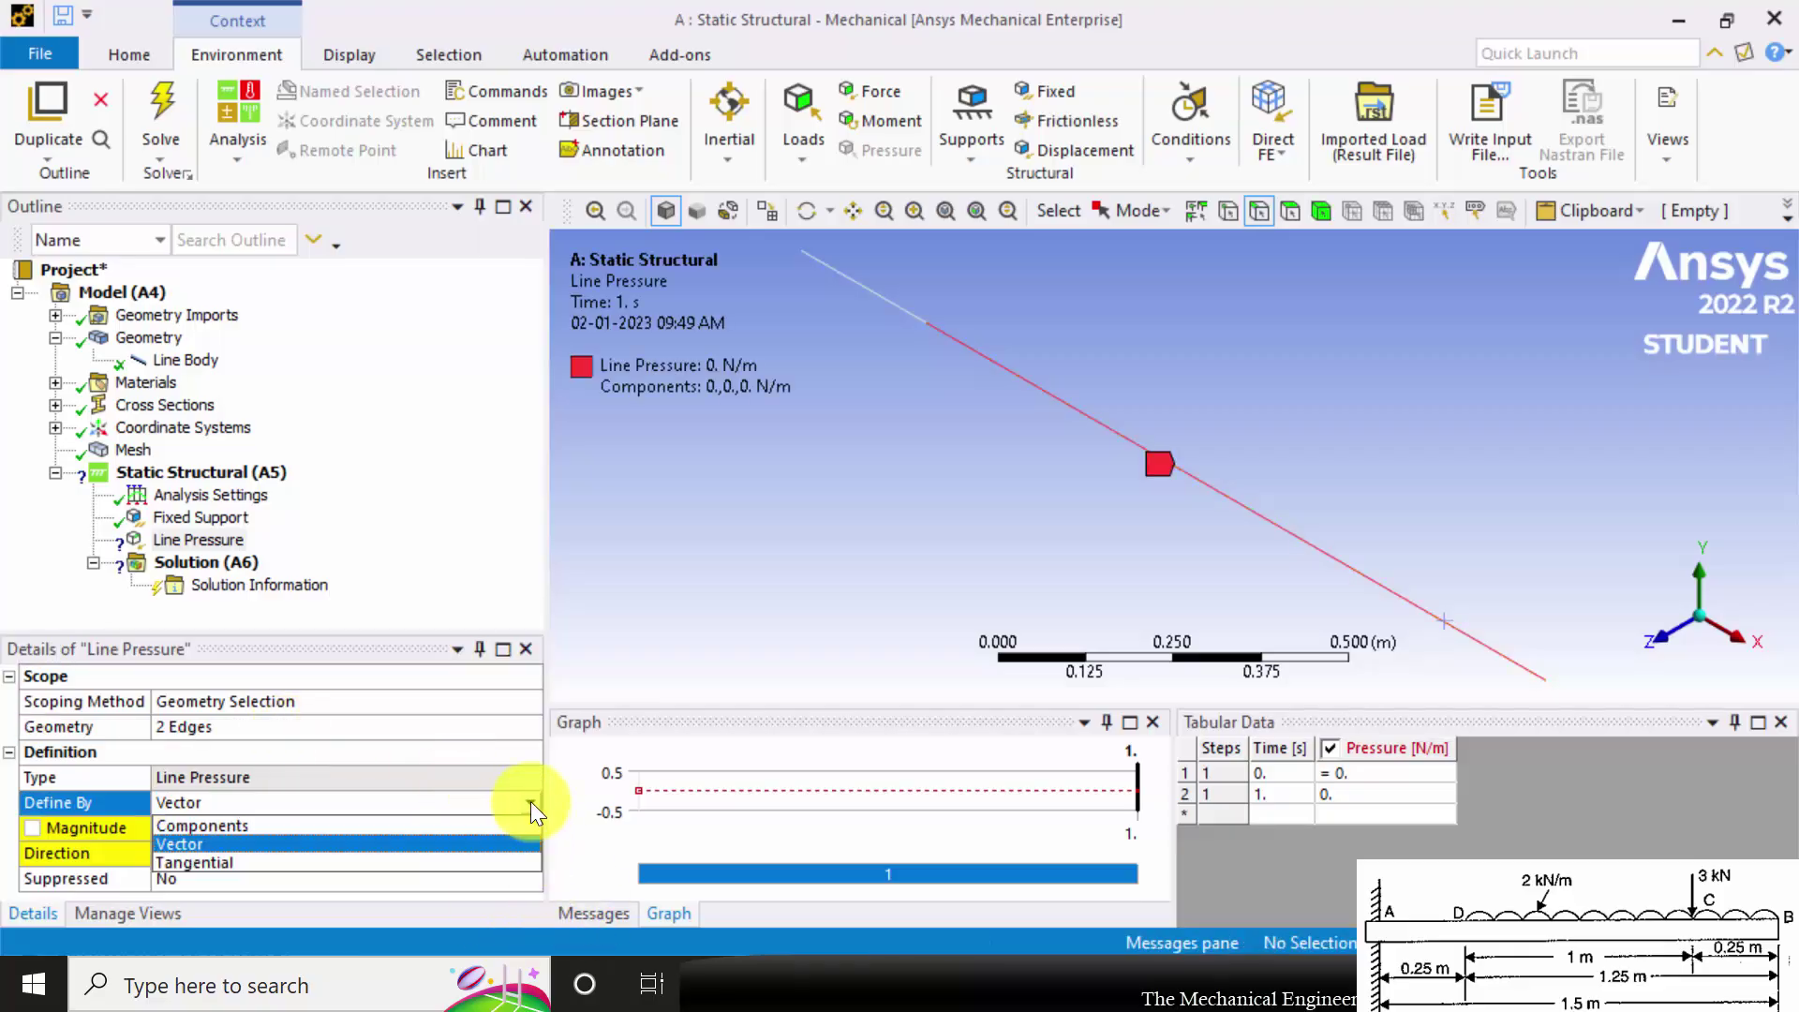
pyautogui.click(488, 823)
pyautogui.scroll(-2, 522, 815)
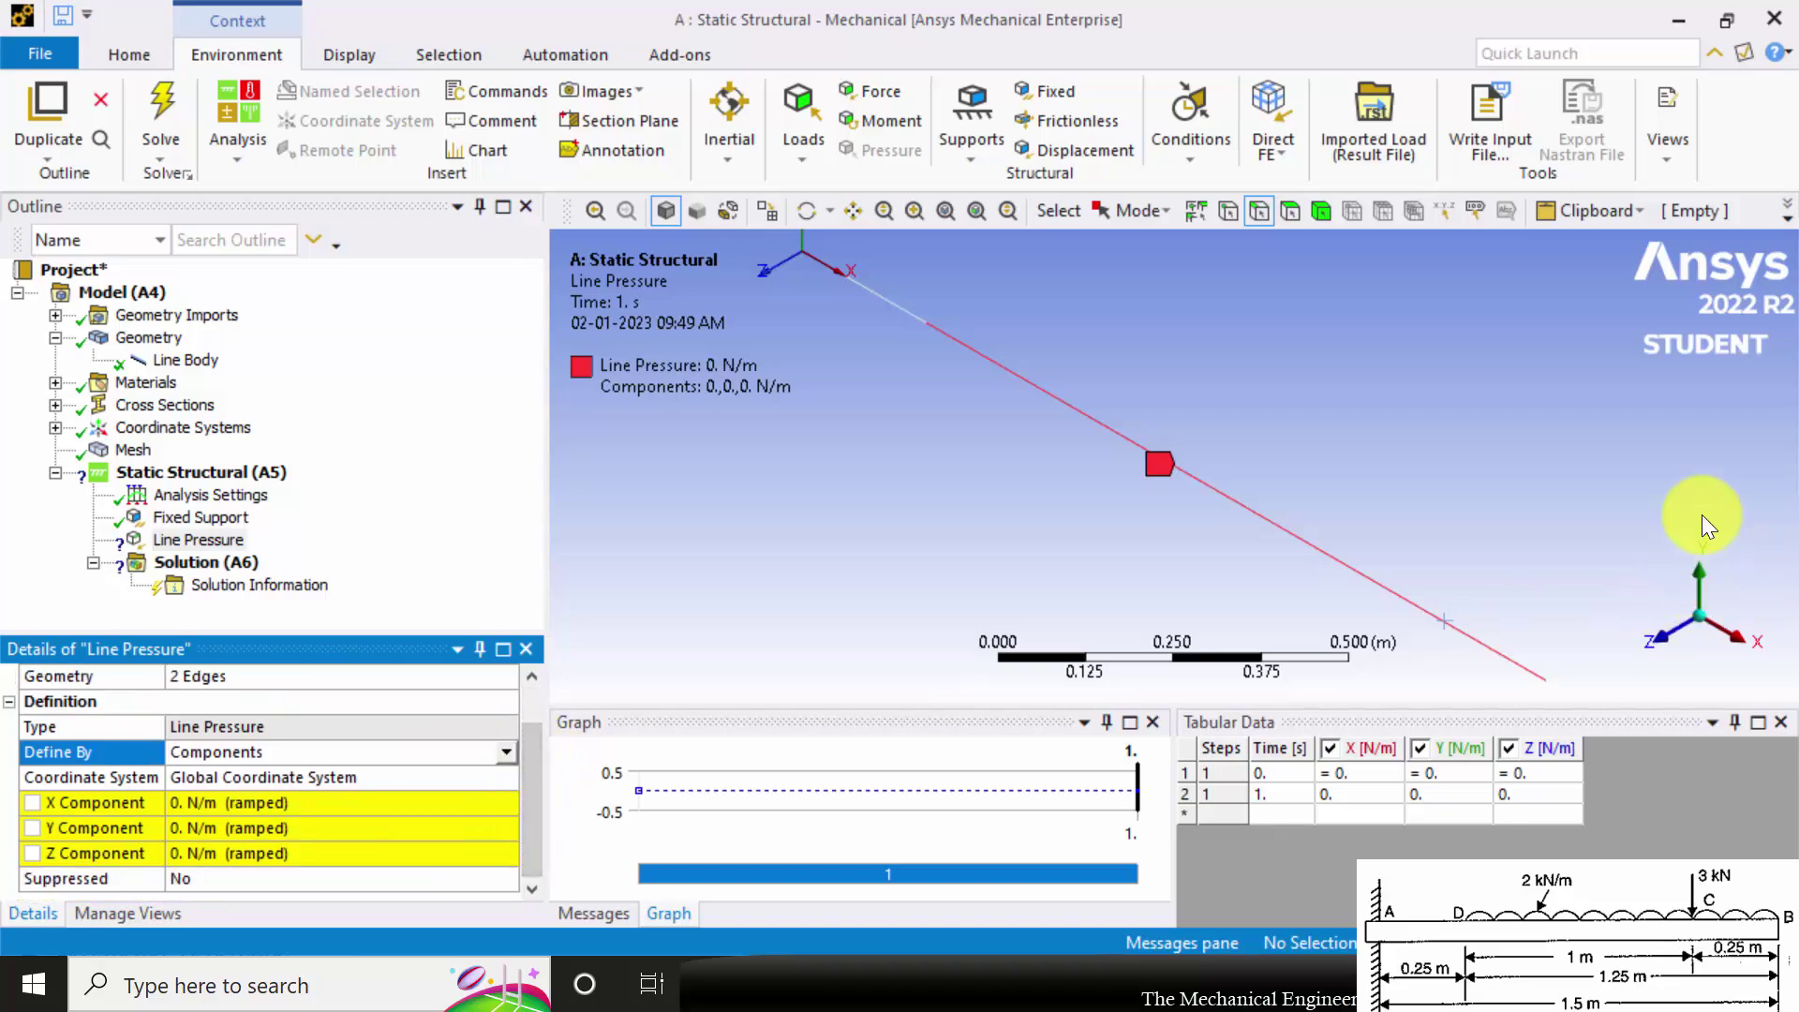
pyautogui.click(287, 829)
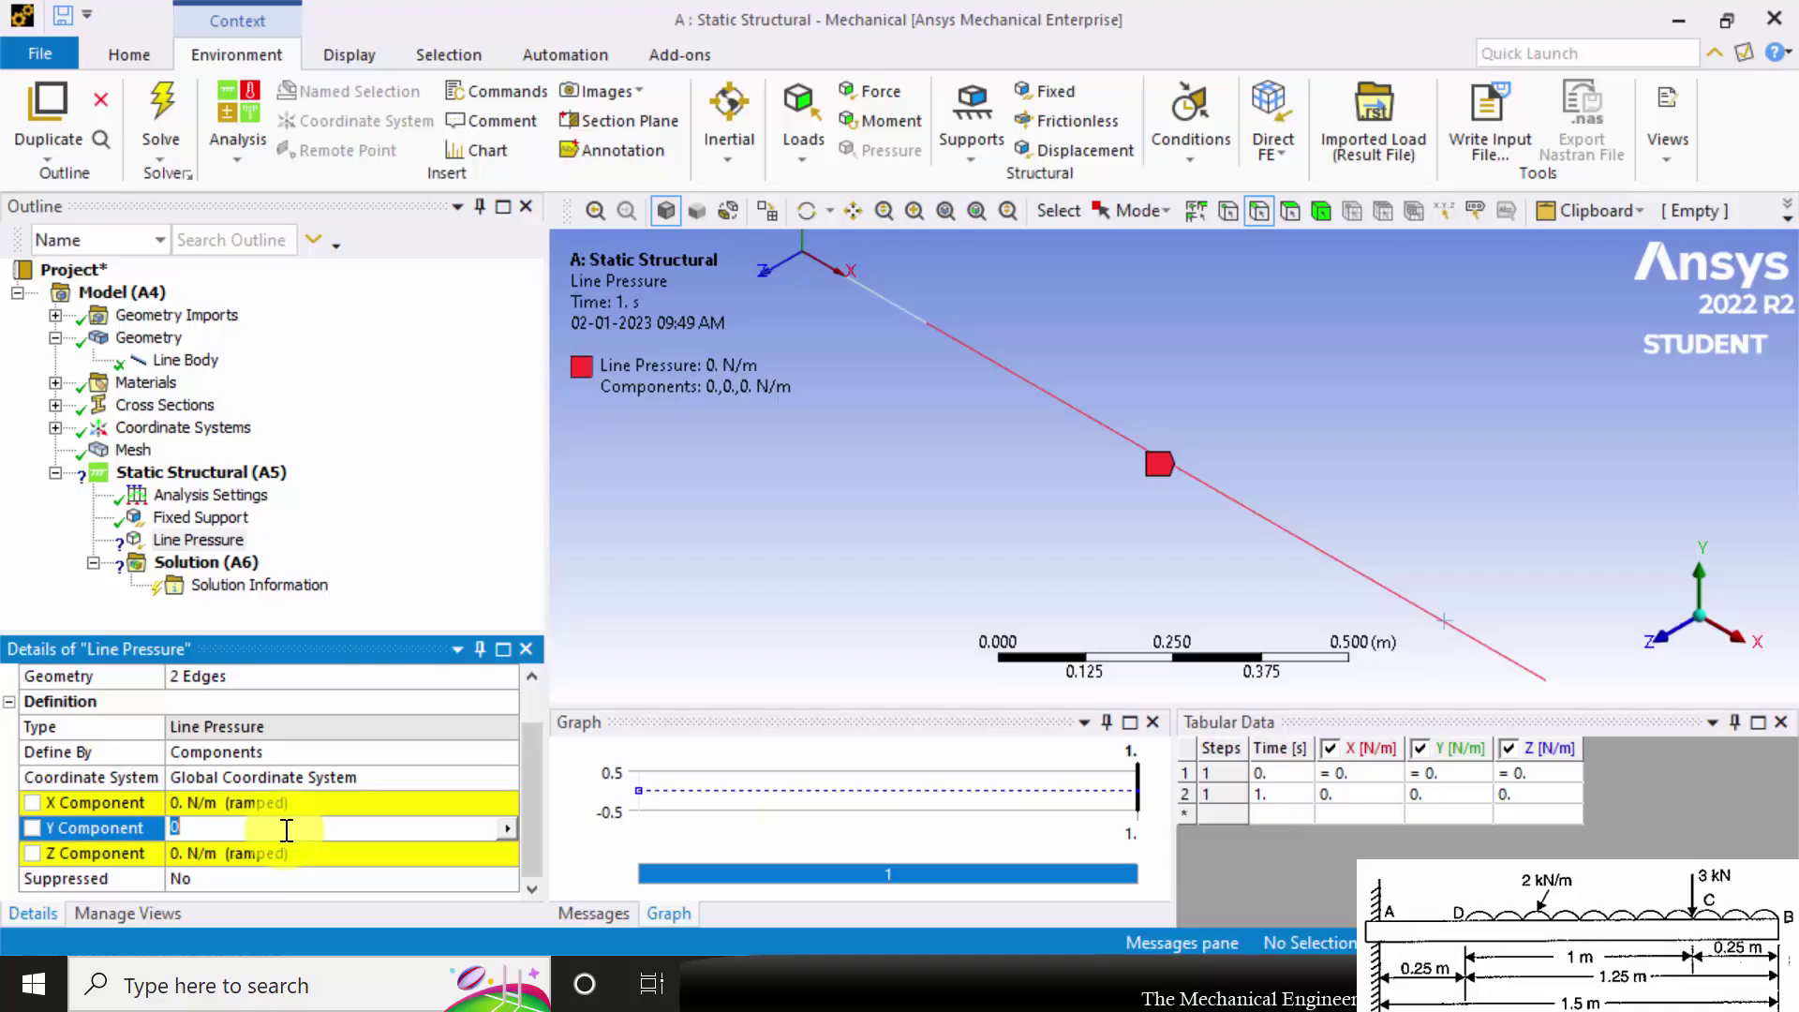
pyautogui.write('-2e3')
pyautogui.press('Return')
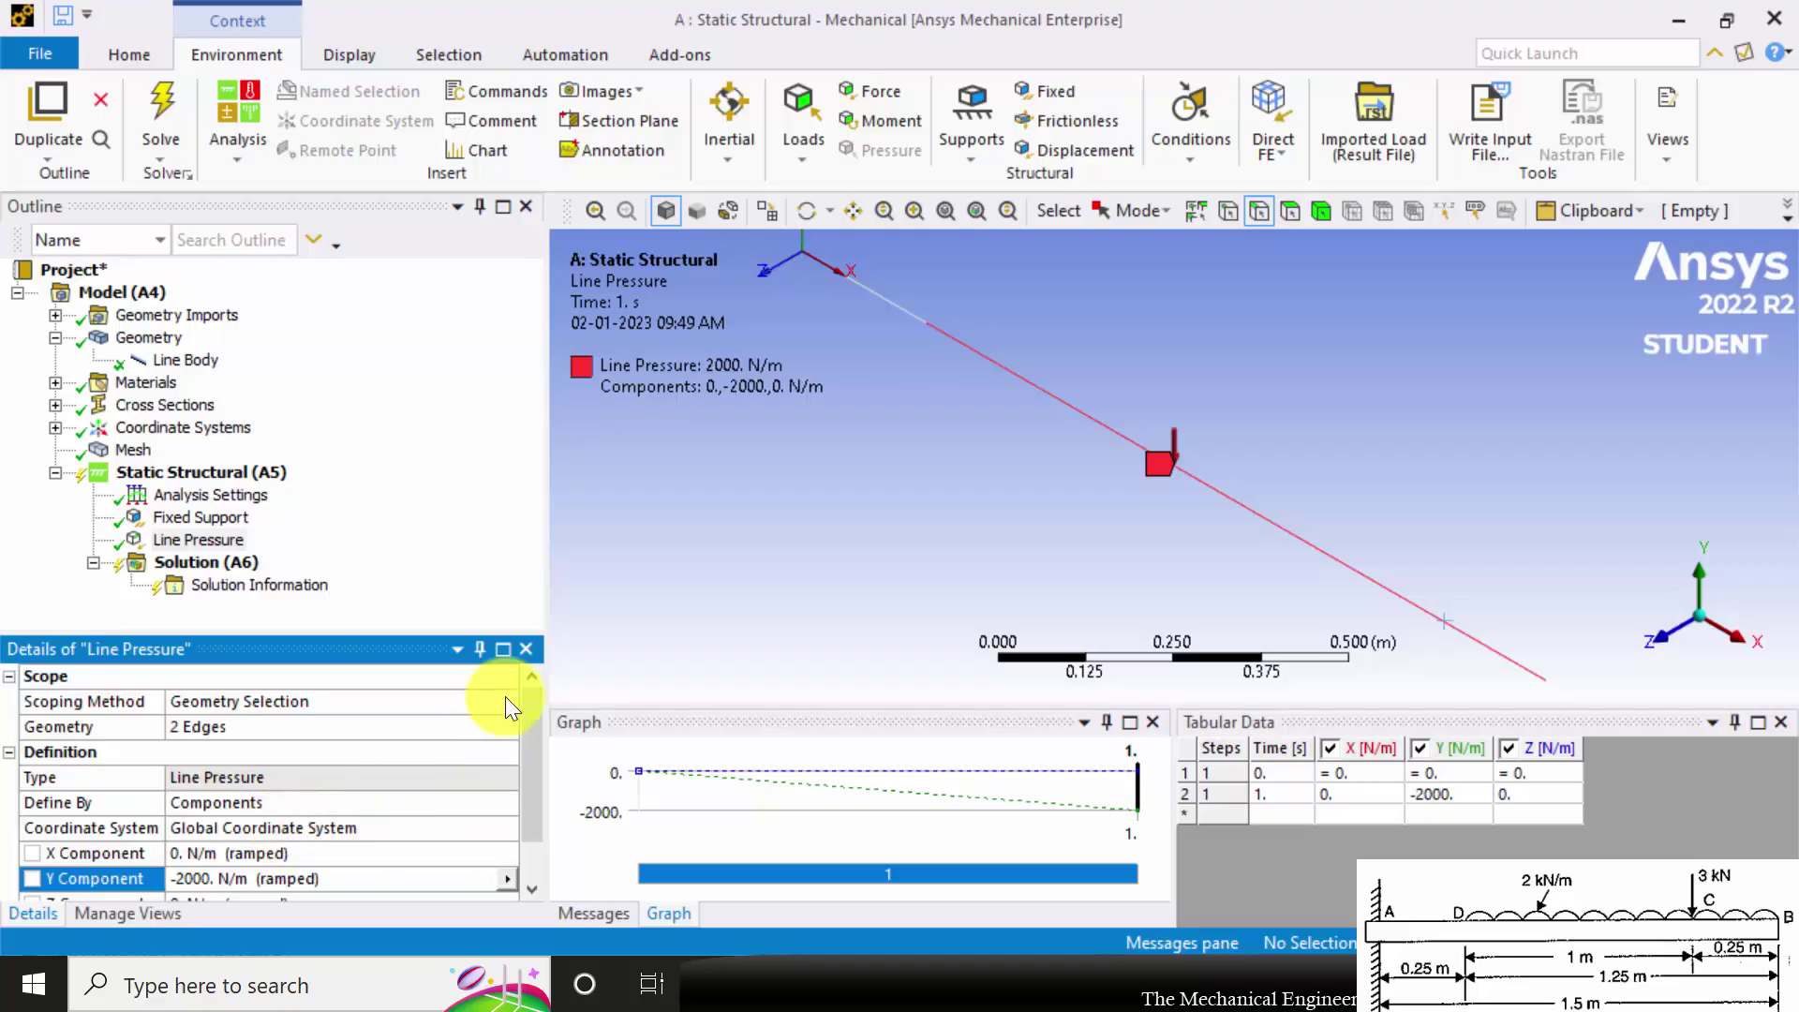
# Step: Add a Force load scoped to the vertex at point C, between the middle edge and the free-end edge
pyautogui.click(187, 471)
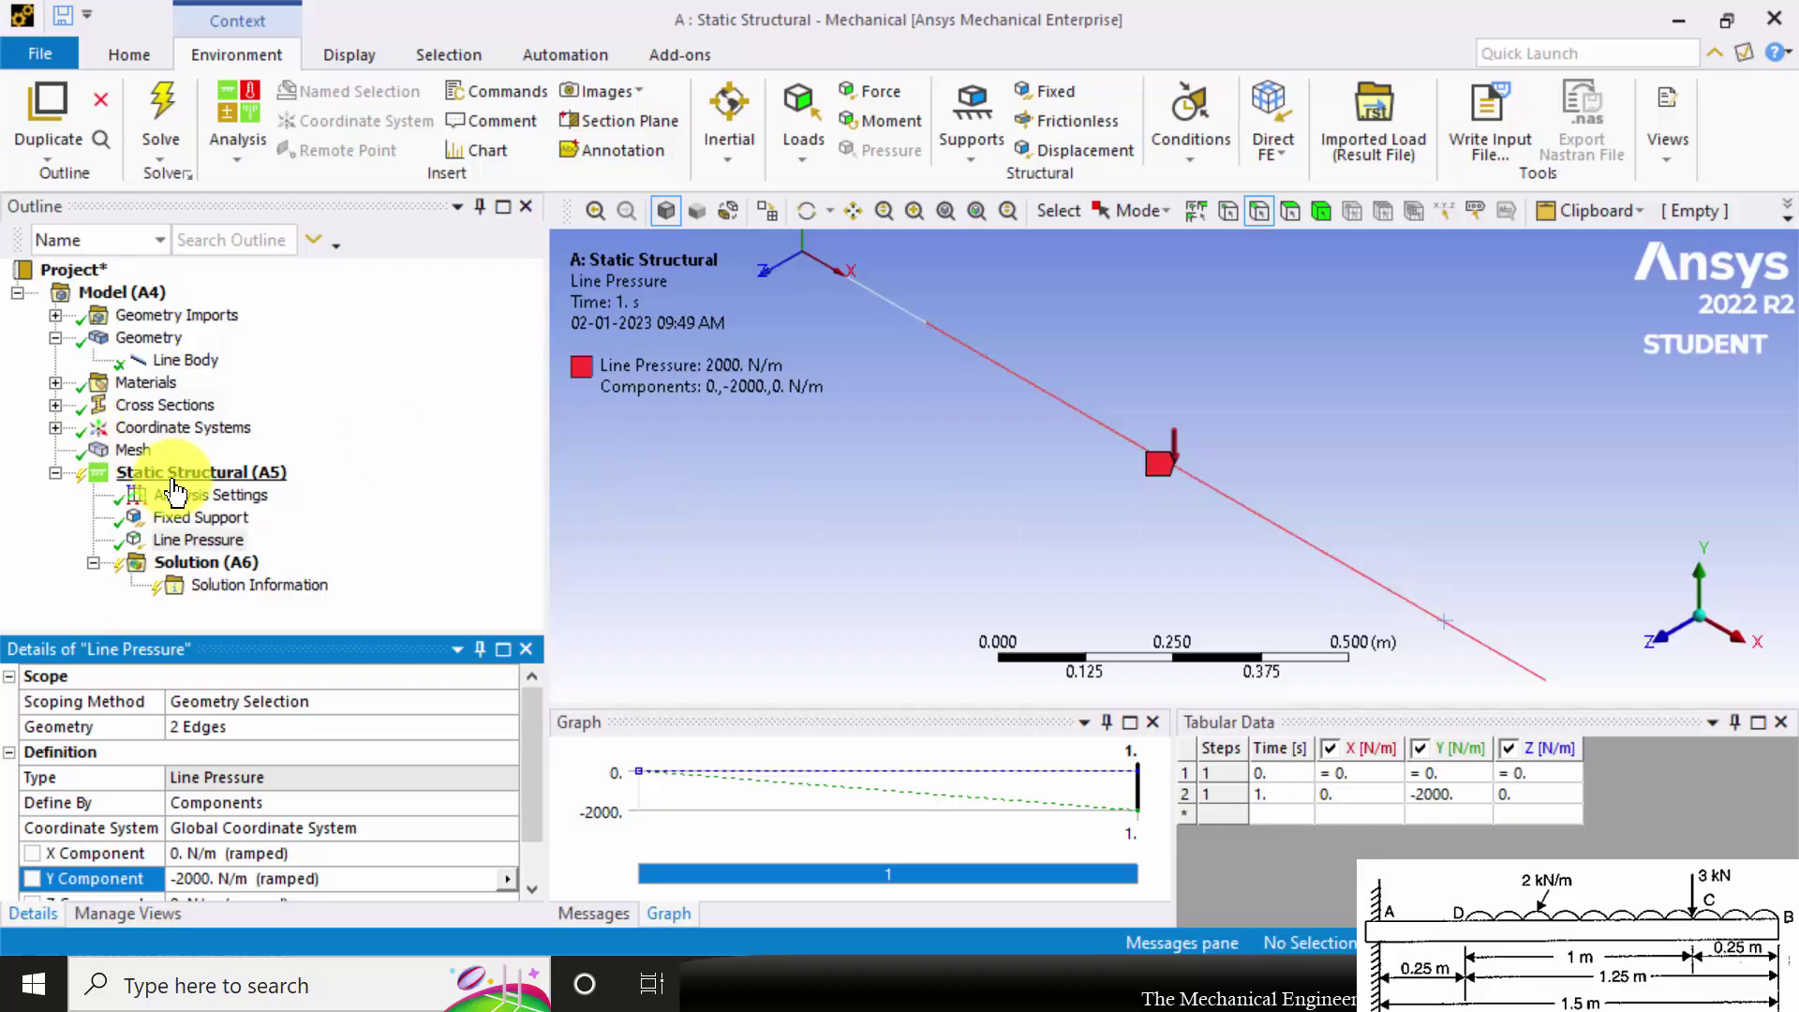
pyautogui.click(870, 99)
pyautogui.click(1265, 208)
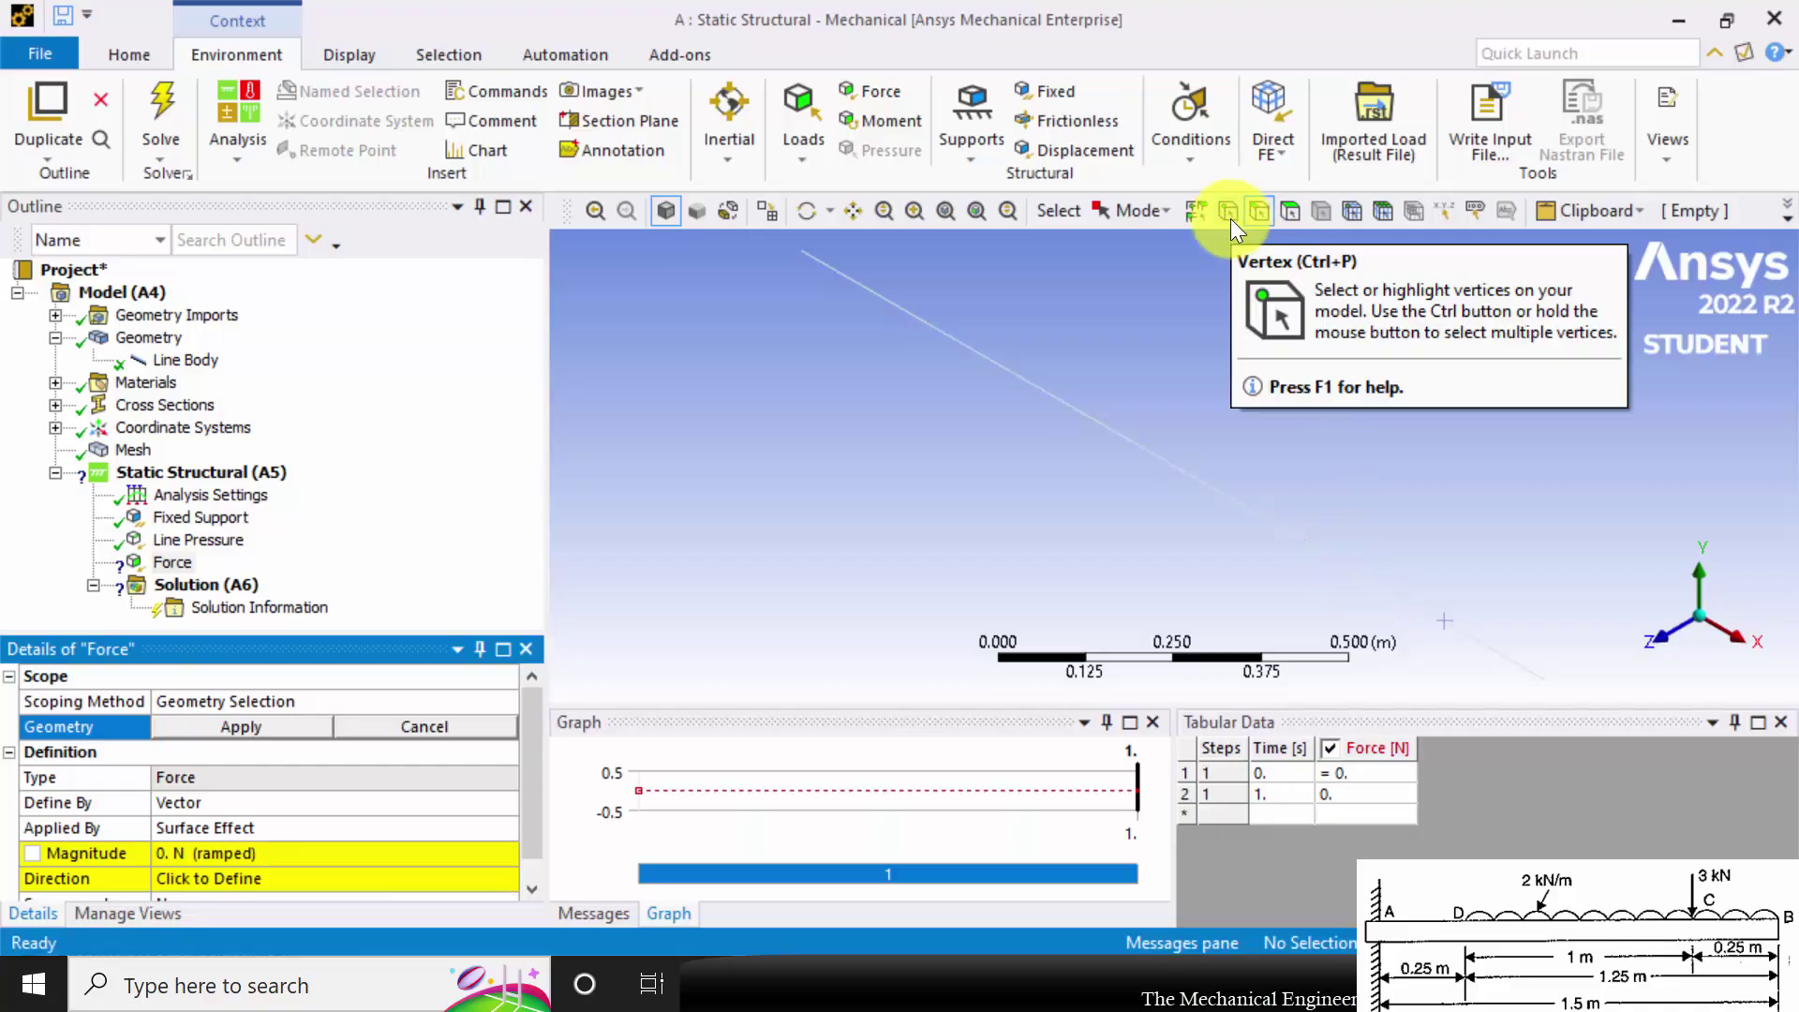
pyautogui.click(1425, 619)
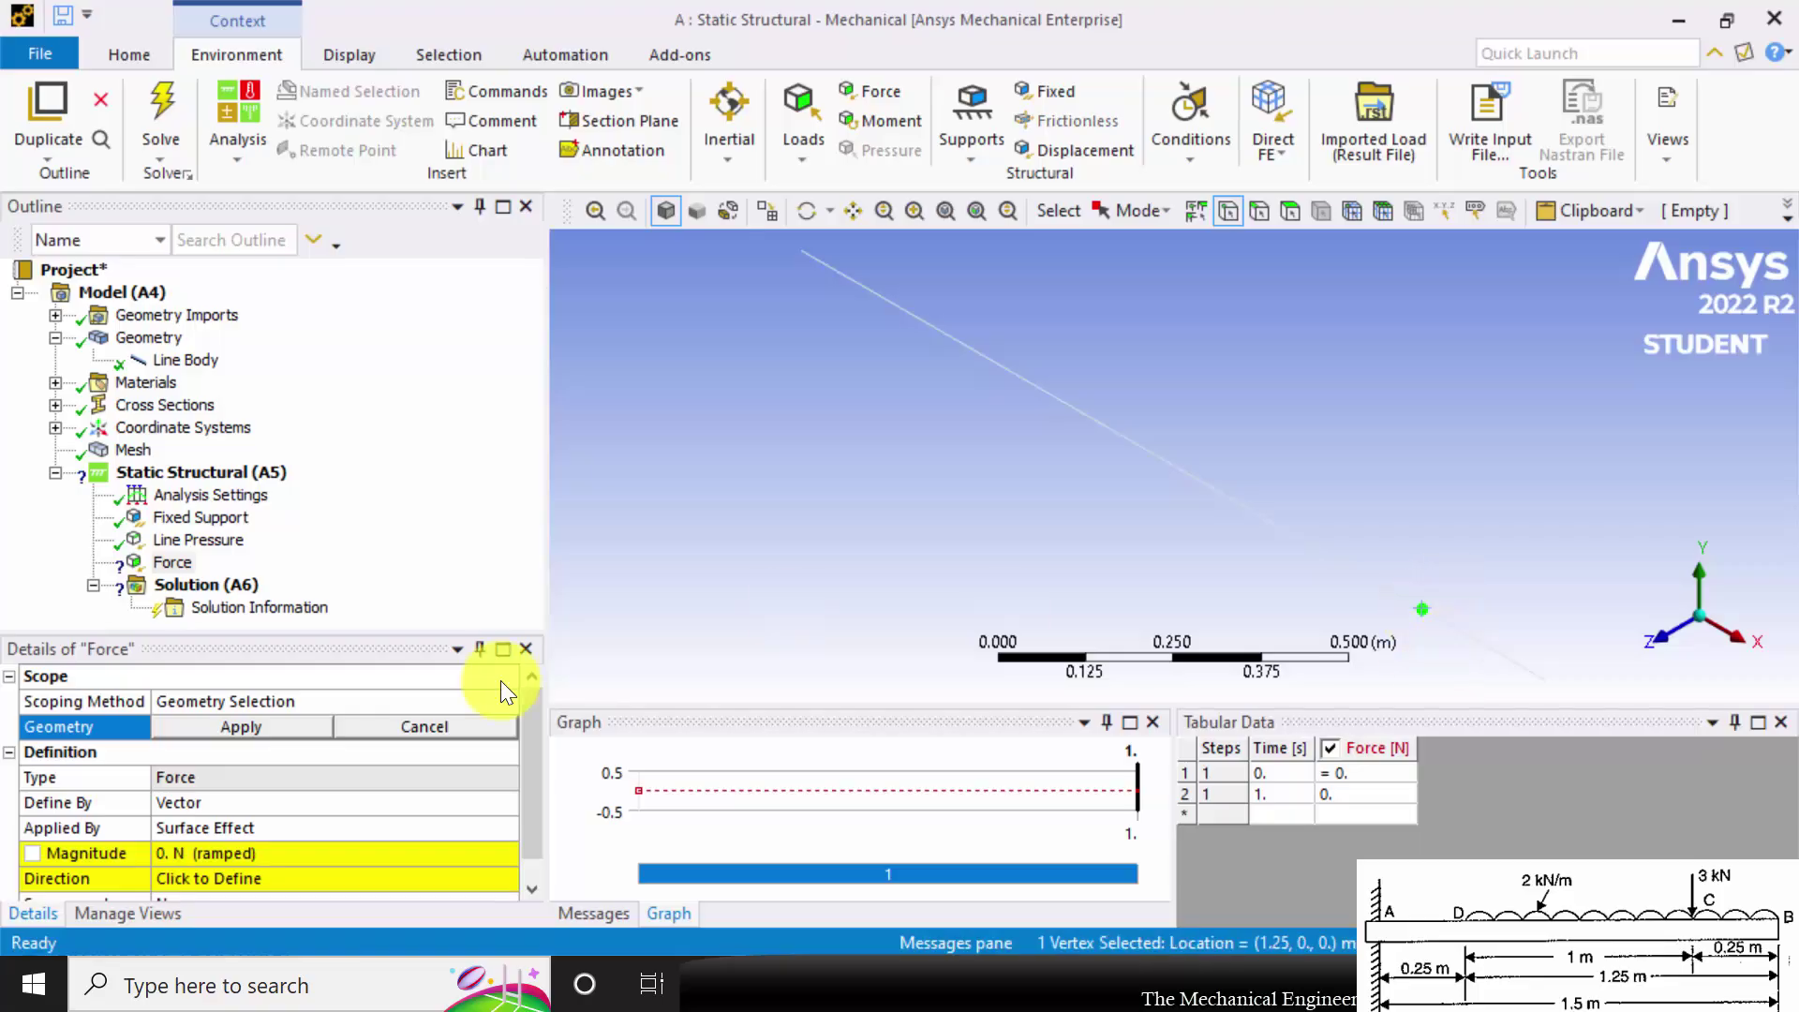
pyautogui.click(276, 731)
# Step: Define the force by components and set its Y component to -3e3 N
pyautogui.click(530, 804)
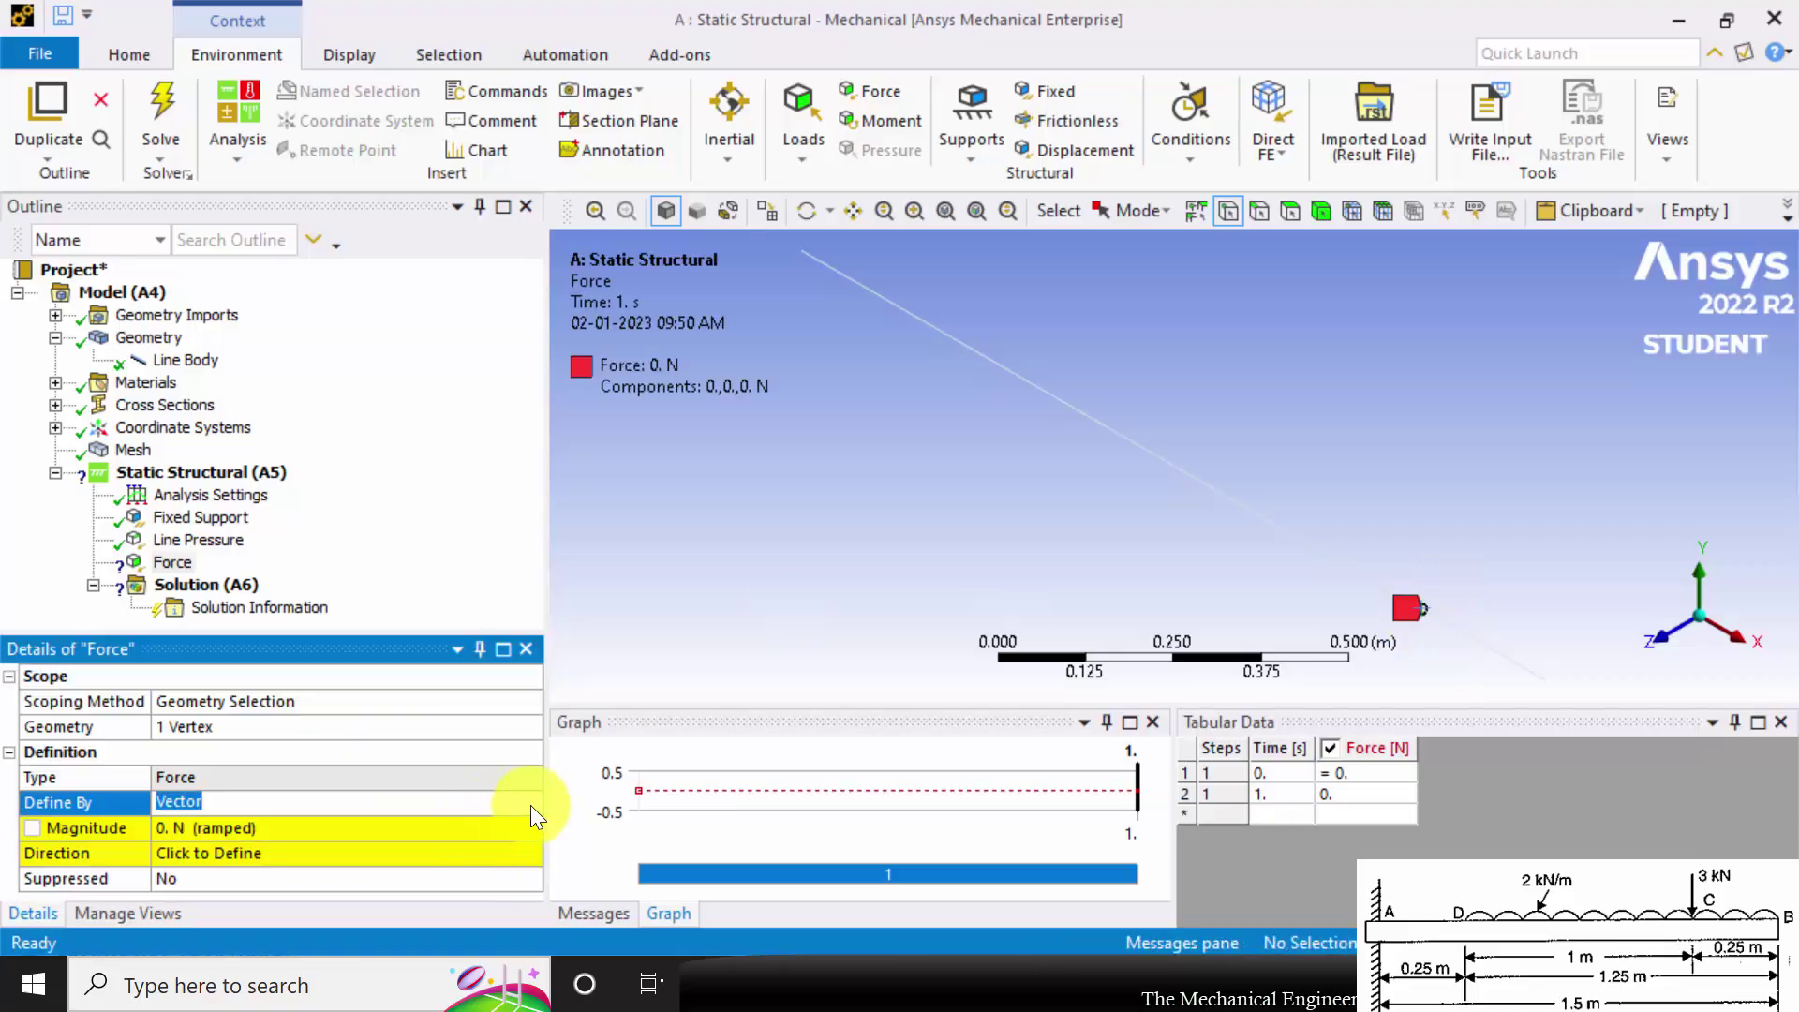
pyautogui.click(530, 806)
pyautogui.click(486, 821)
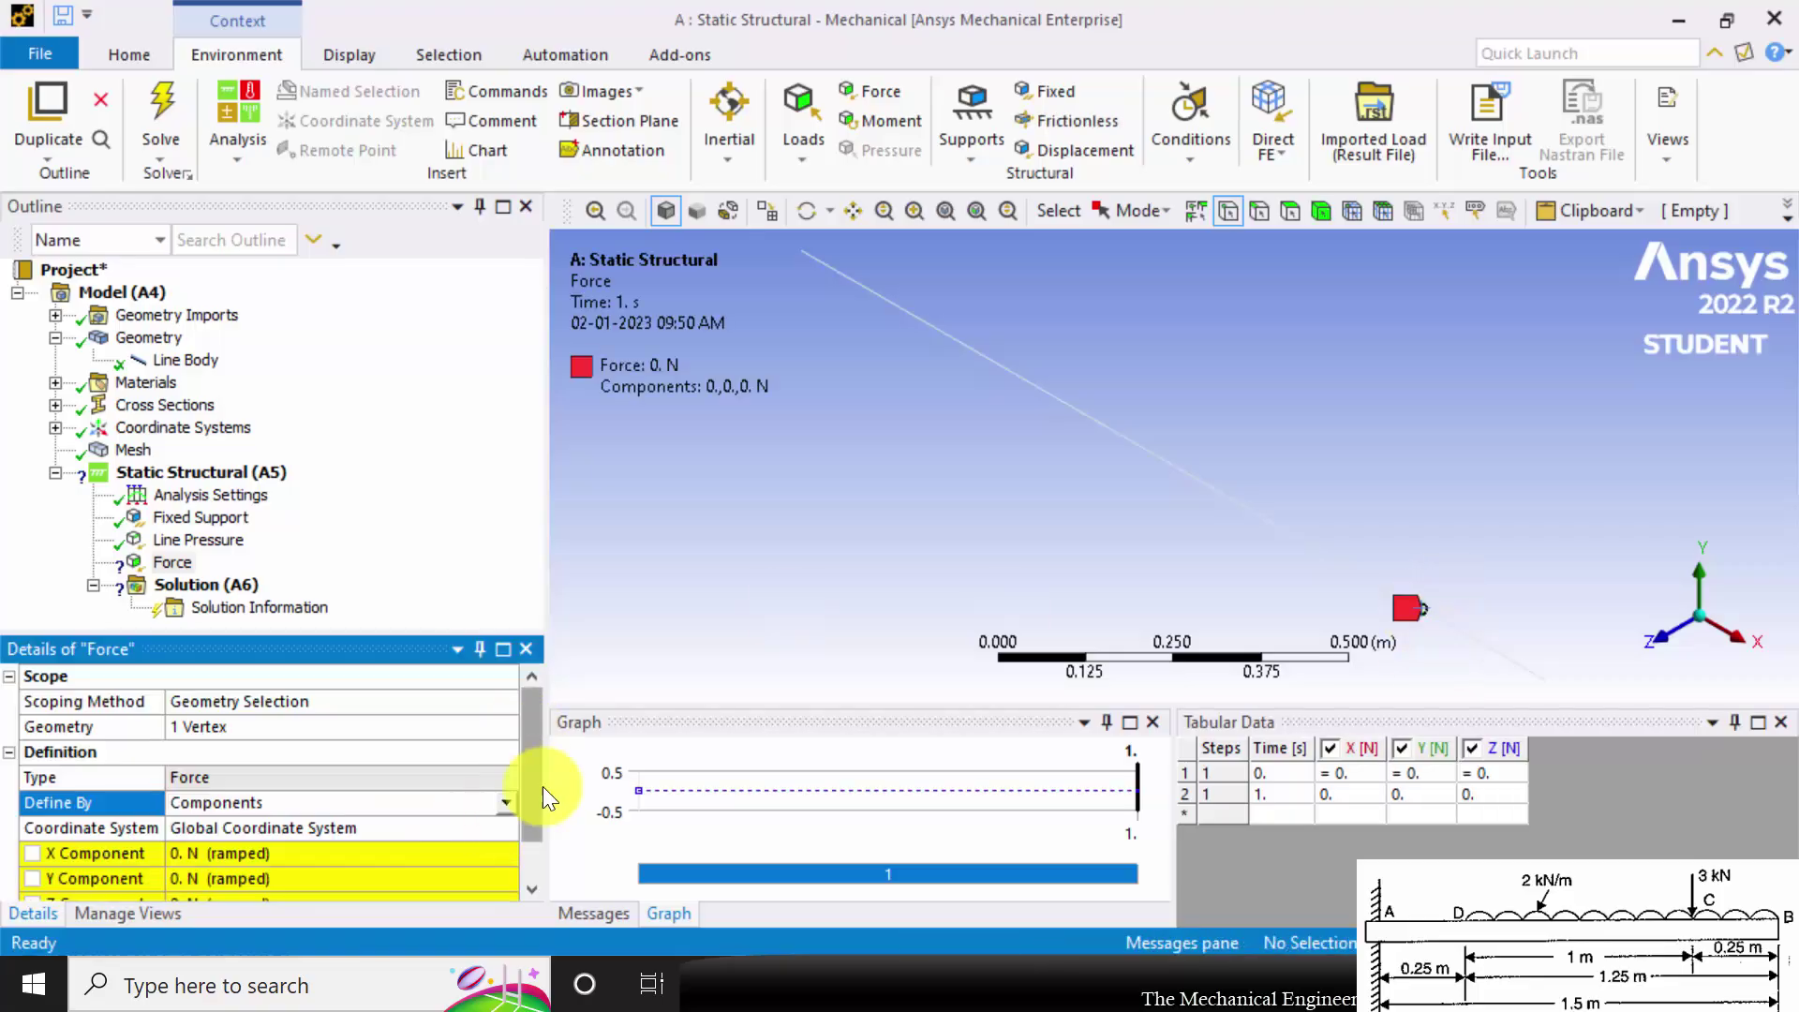
pyautogui.scroll(-2, 543, 785)
pyautogui.click(377, 825)
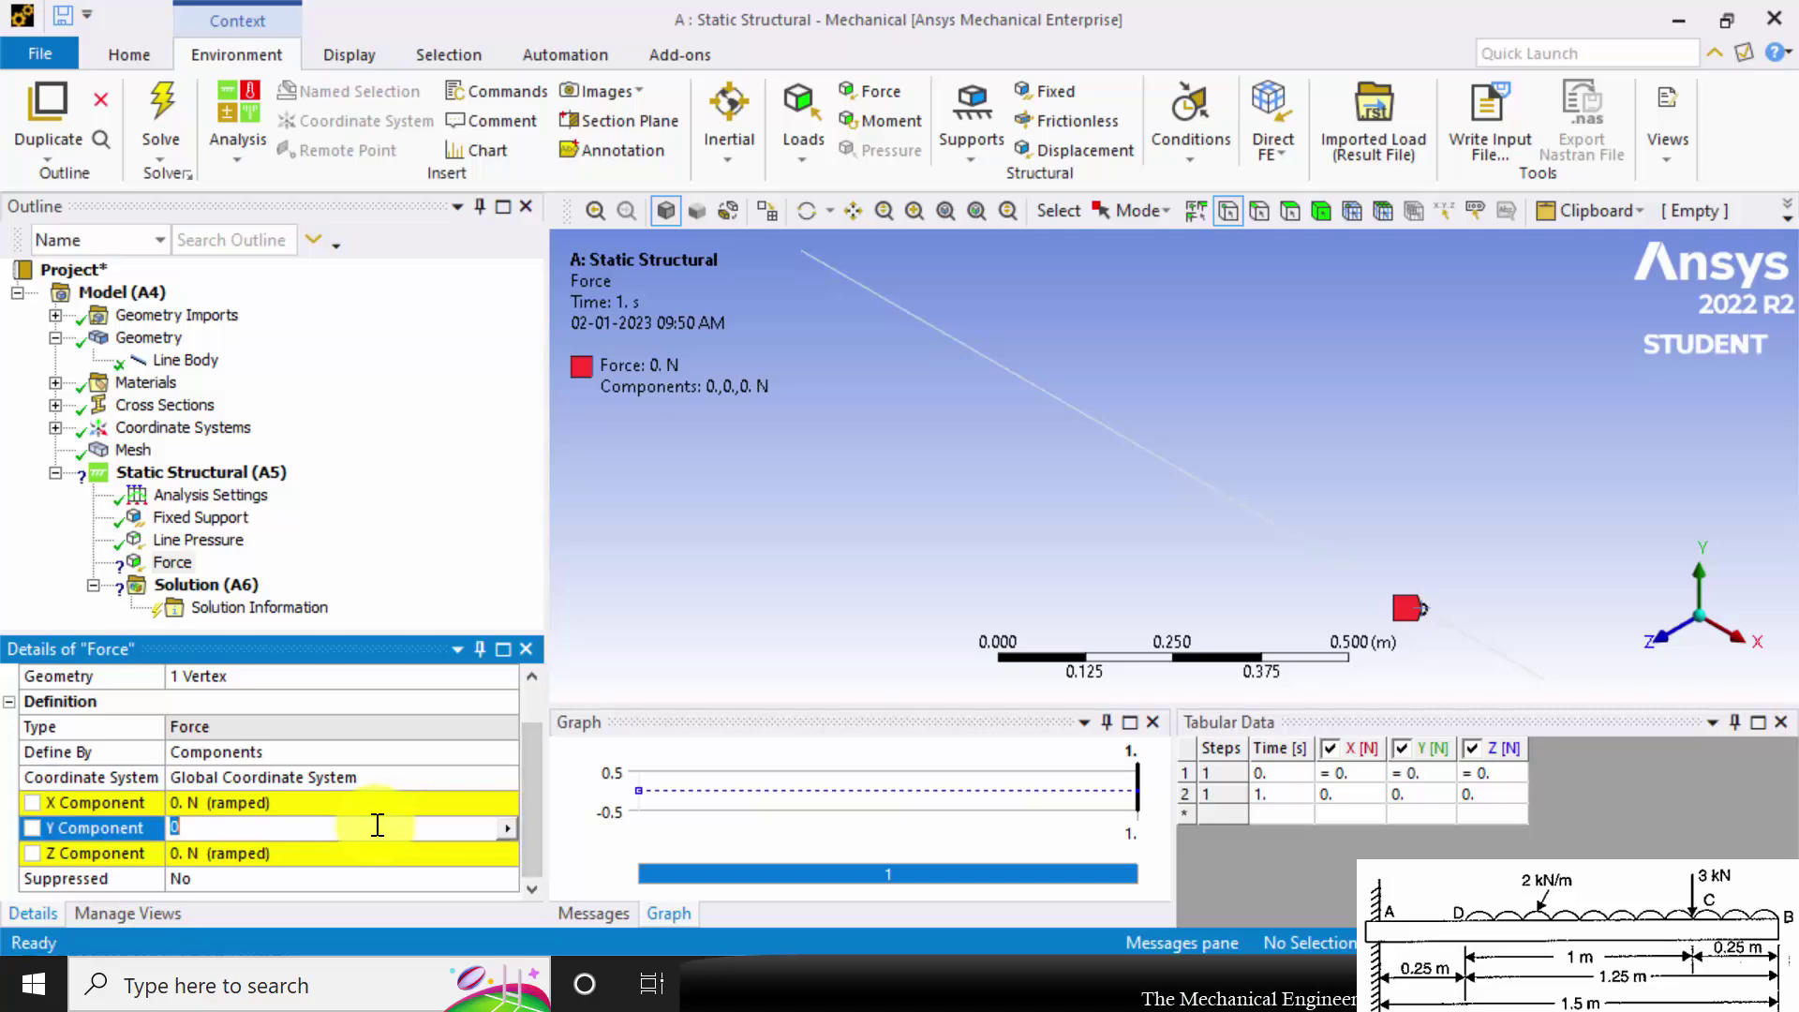
pyautogui.write('-3e3')
pyautogui.press('Return')
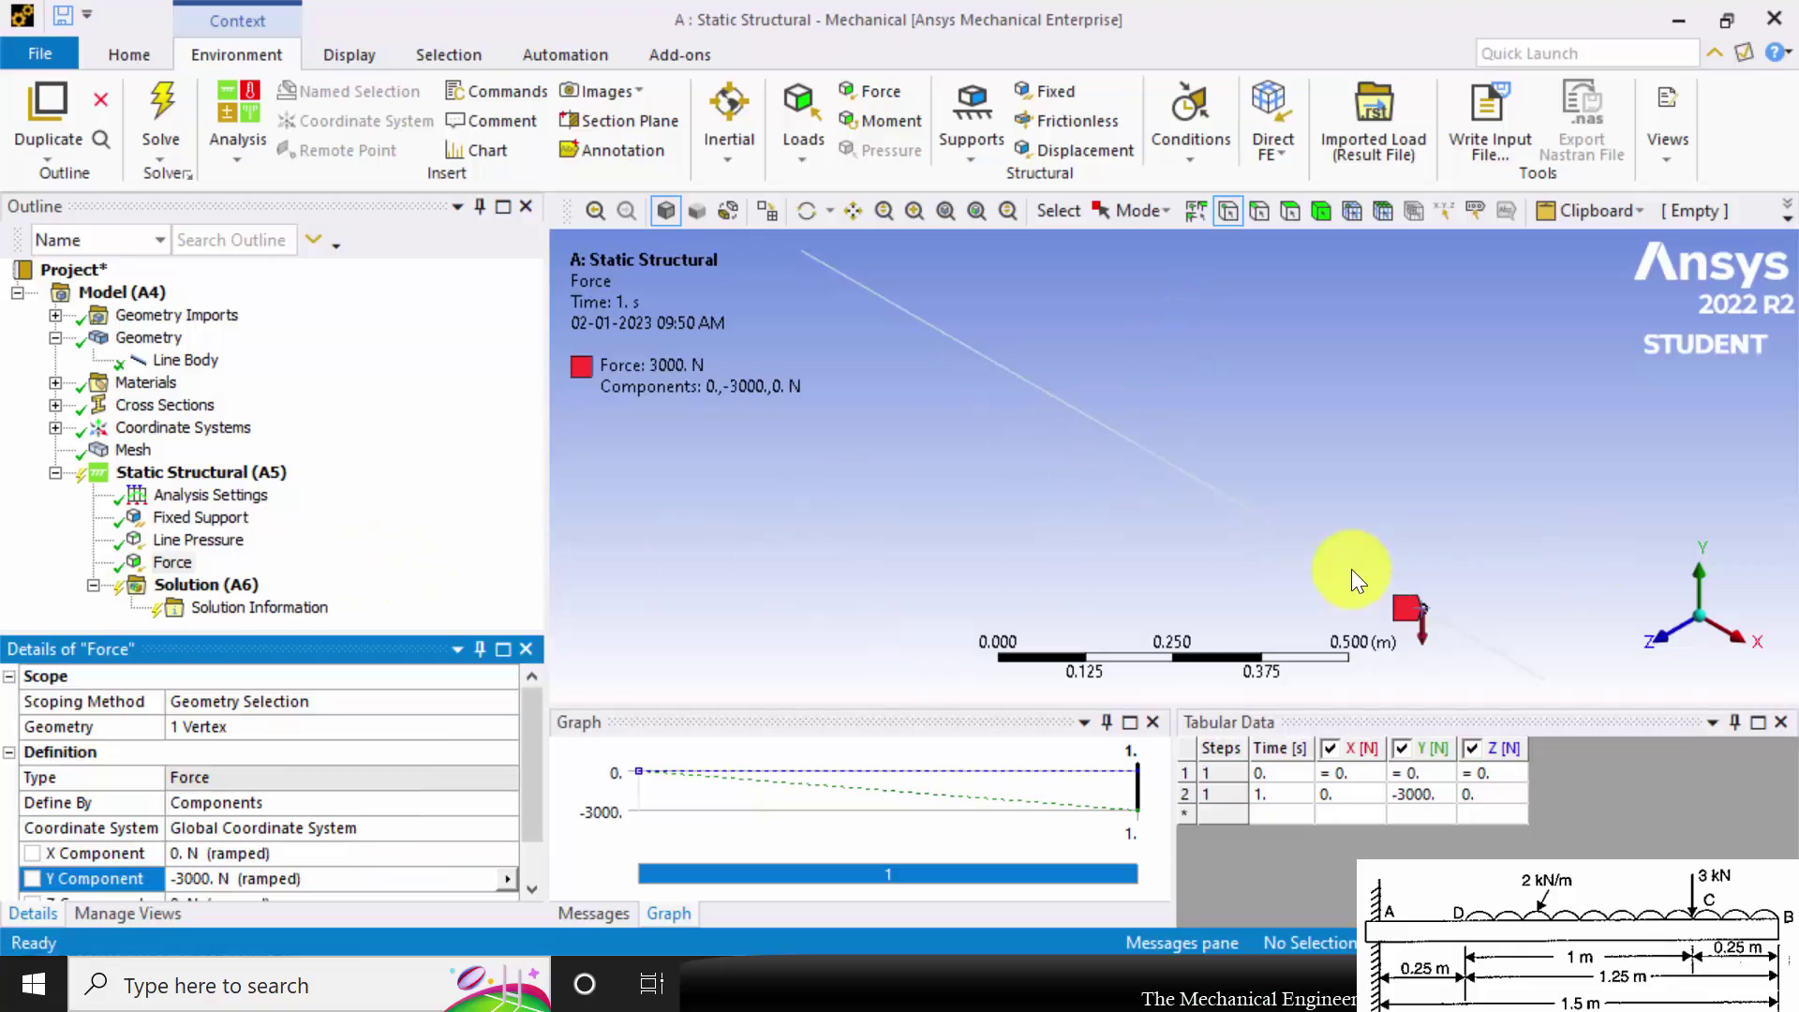
# Step: Solve the static structural analysis and insert a Beam Tool under the solution
pyautogui.click(201, 584)
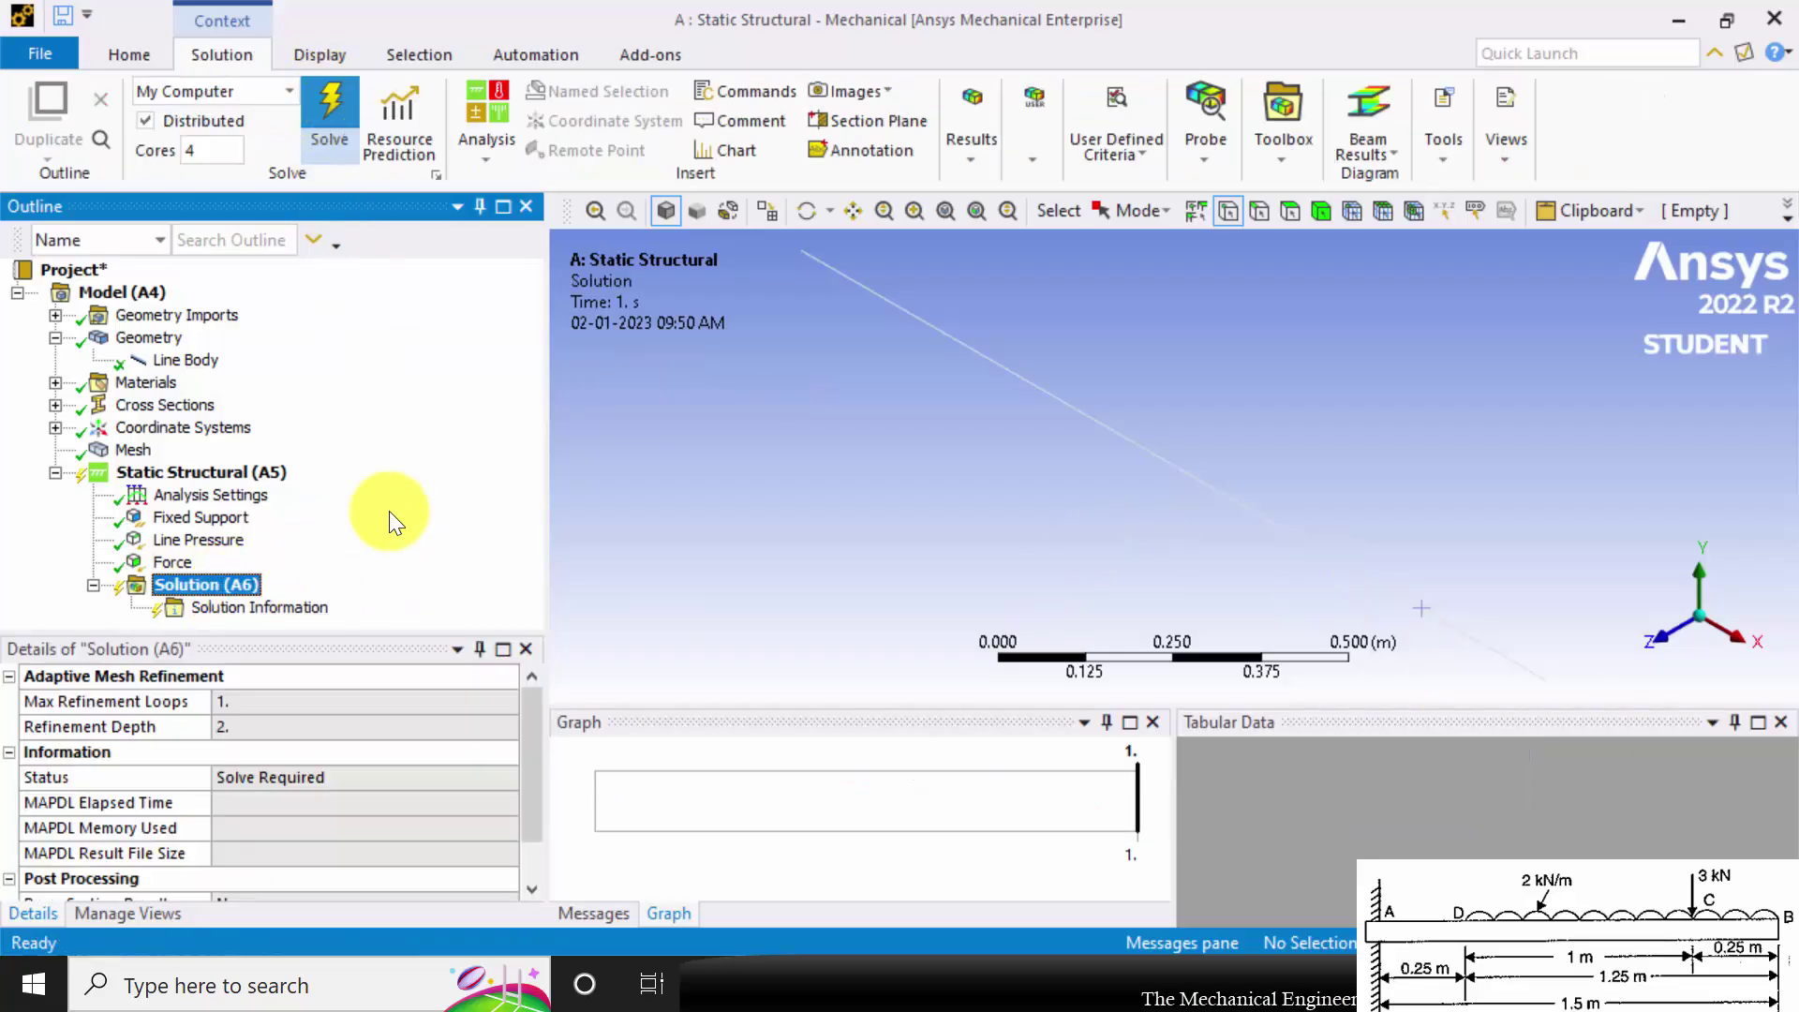
pyautogui.press('F5')
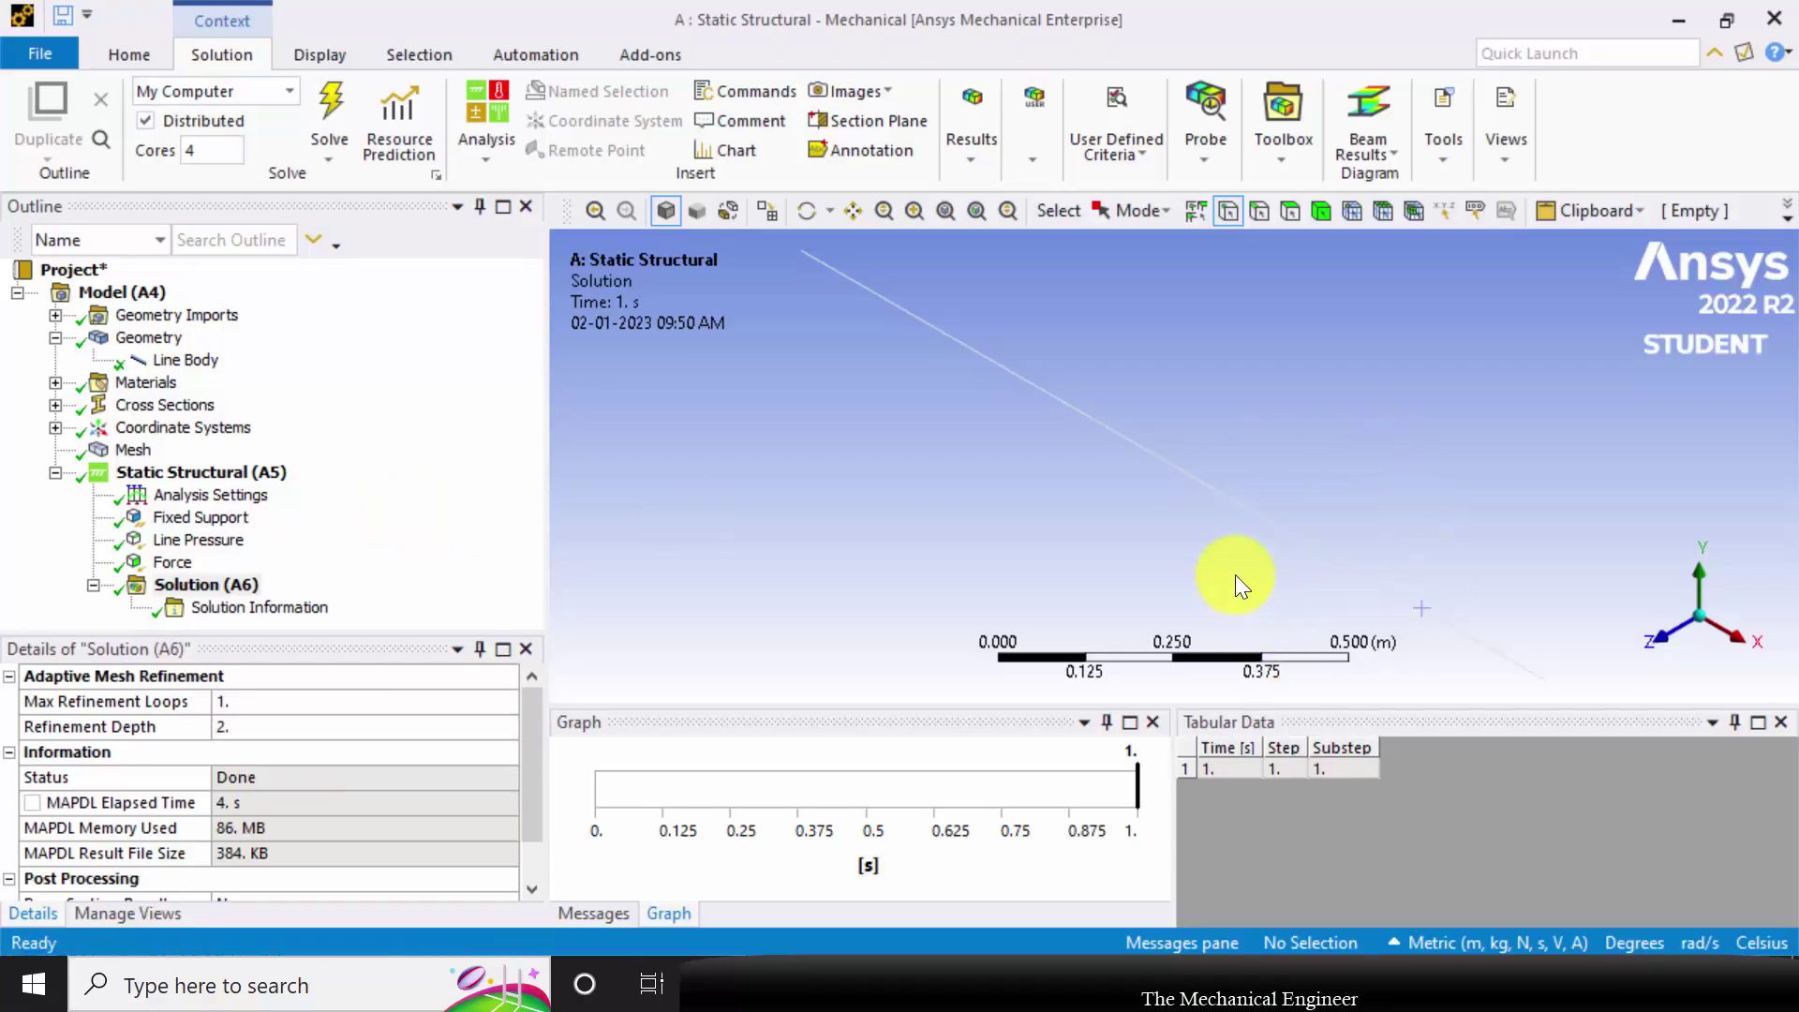
pyautogui.rightClick(217, 587)
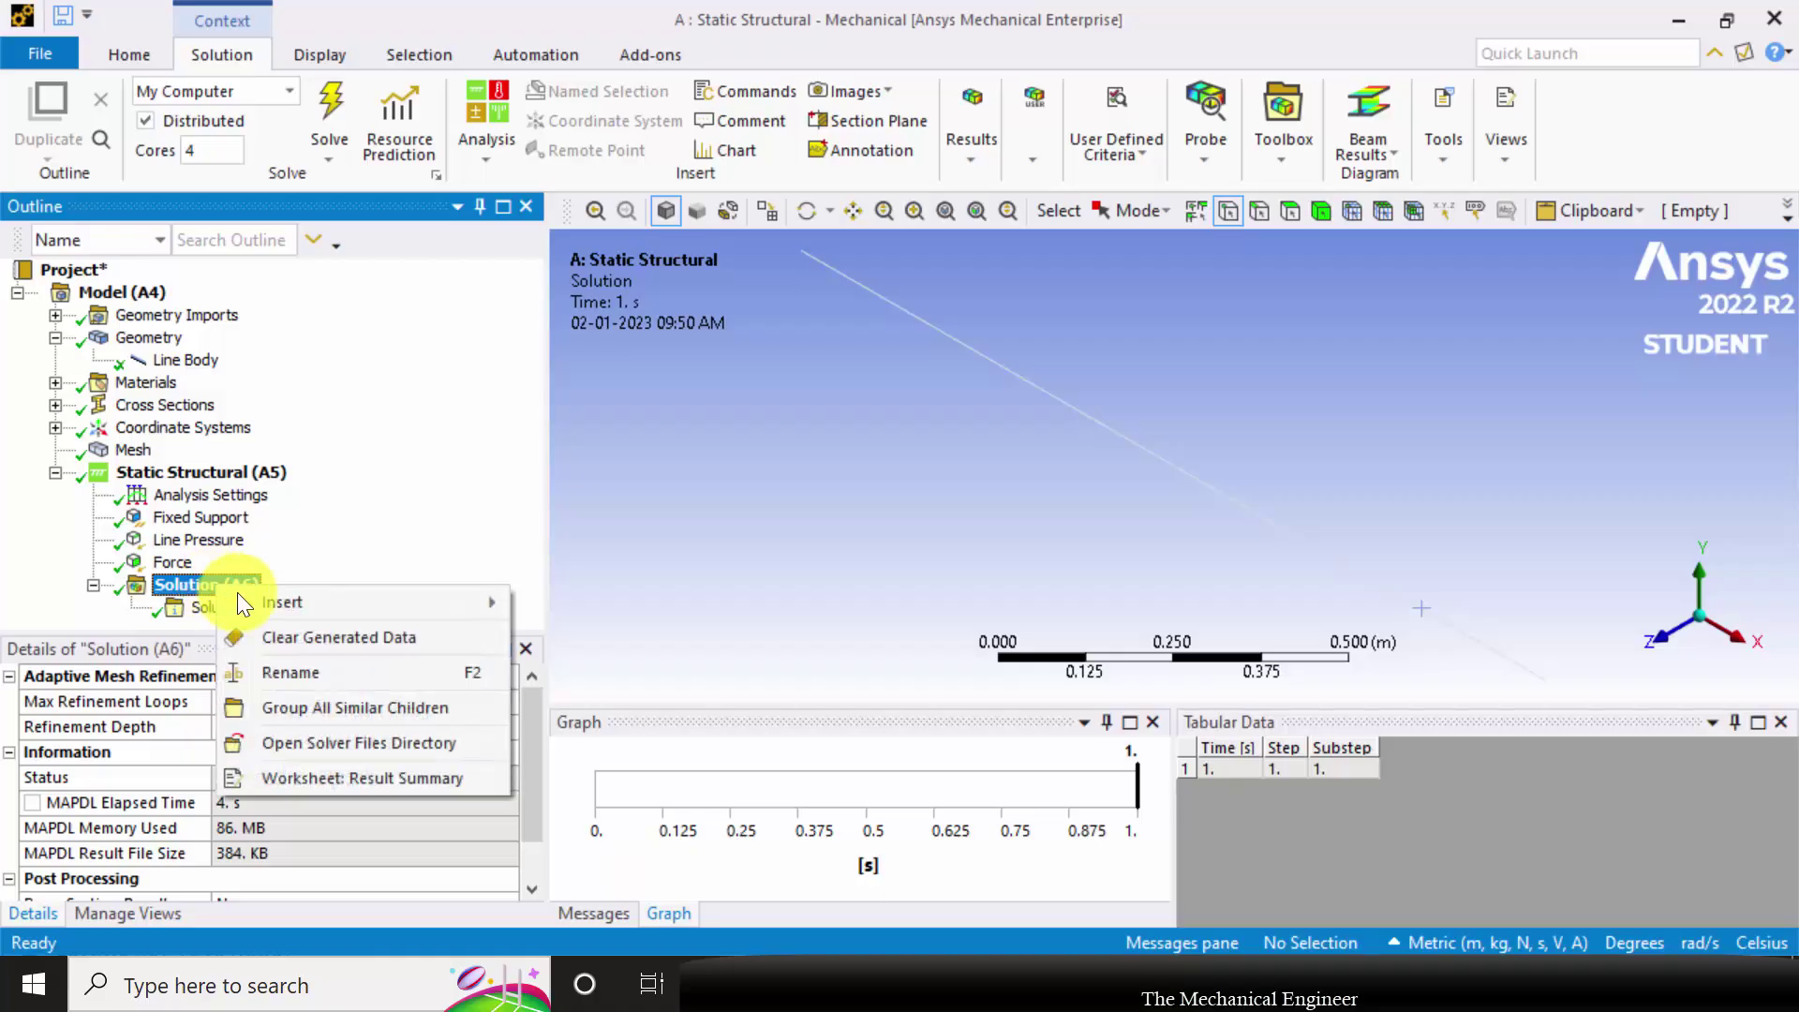
pyautogui.moveTo(398, 611)
pyautogui.moveTo(643, 720)
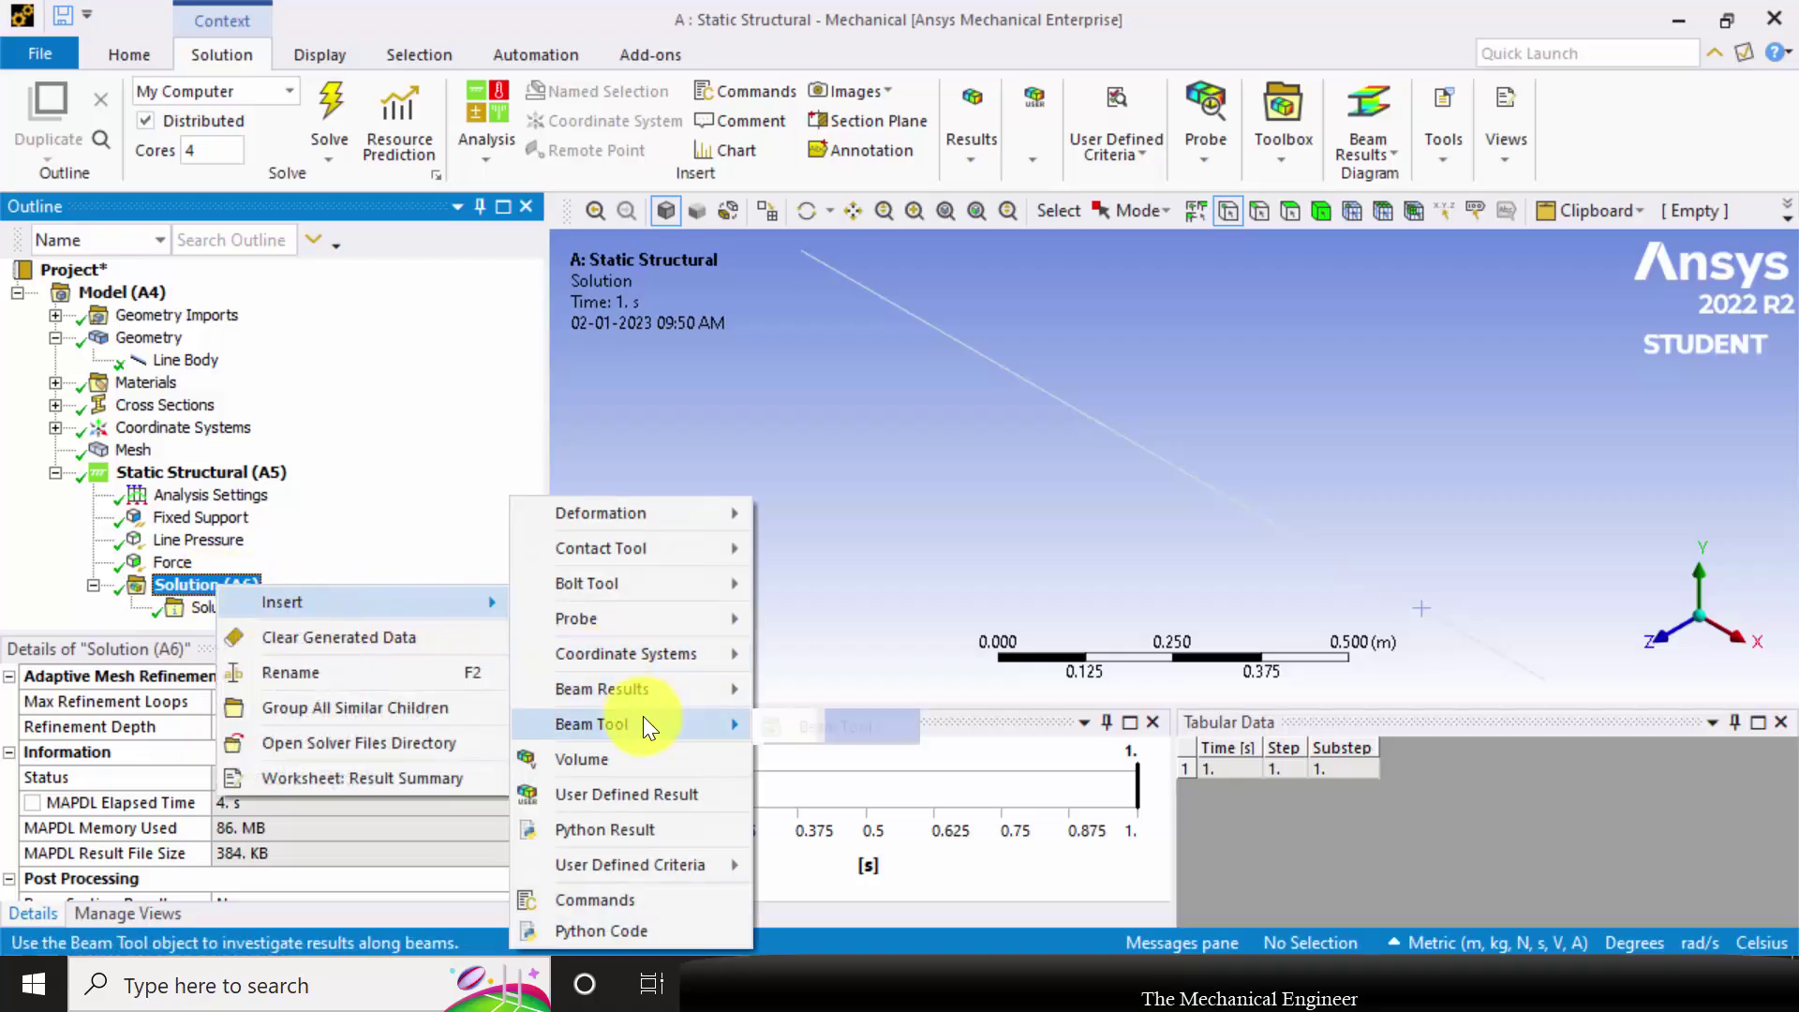
pyautogui.click(853, 728)
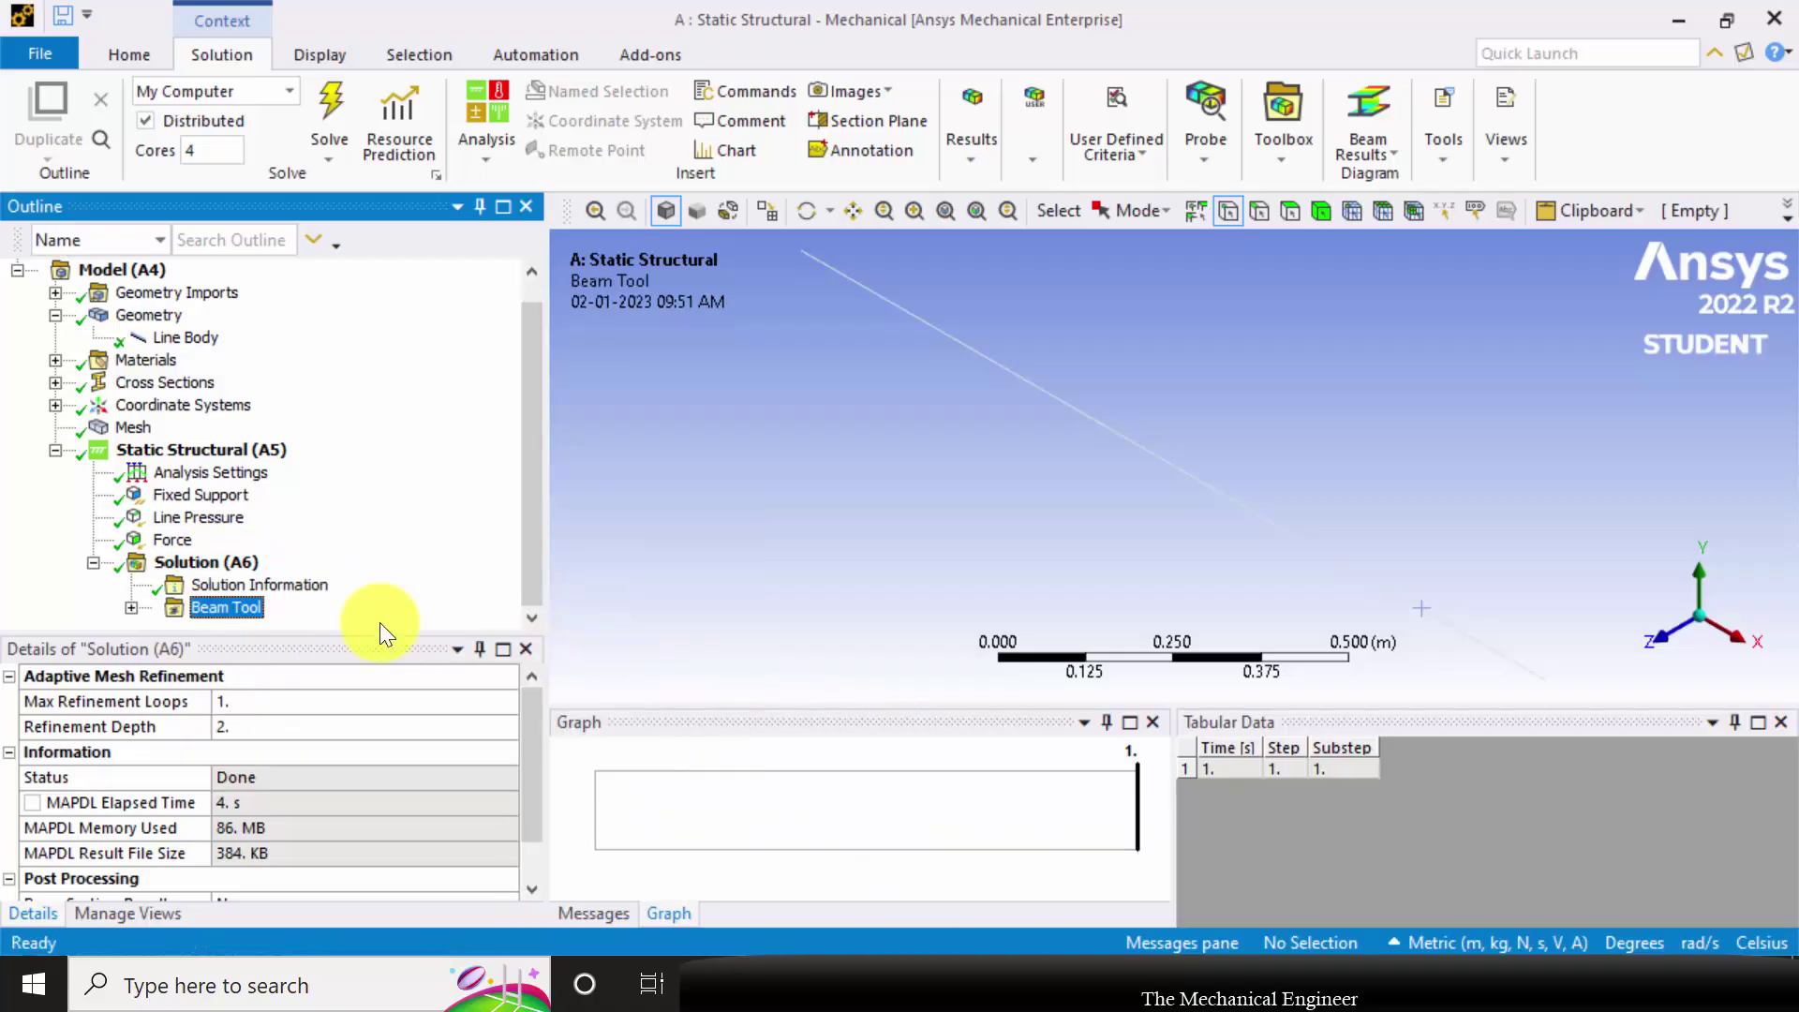
pyautogui.click(132, 607)
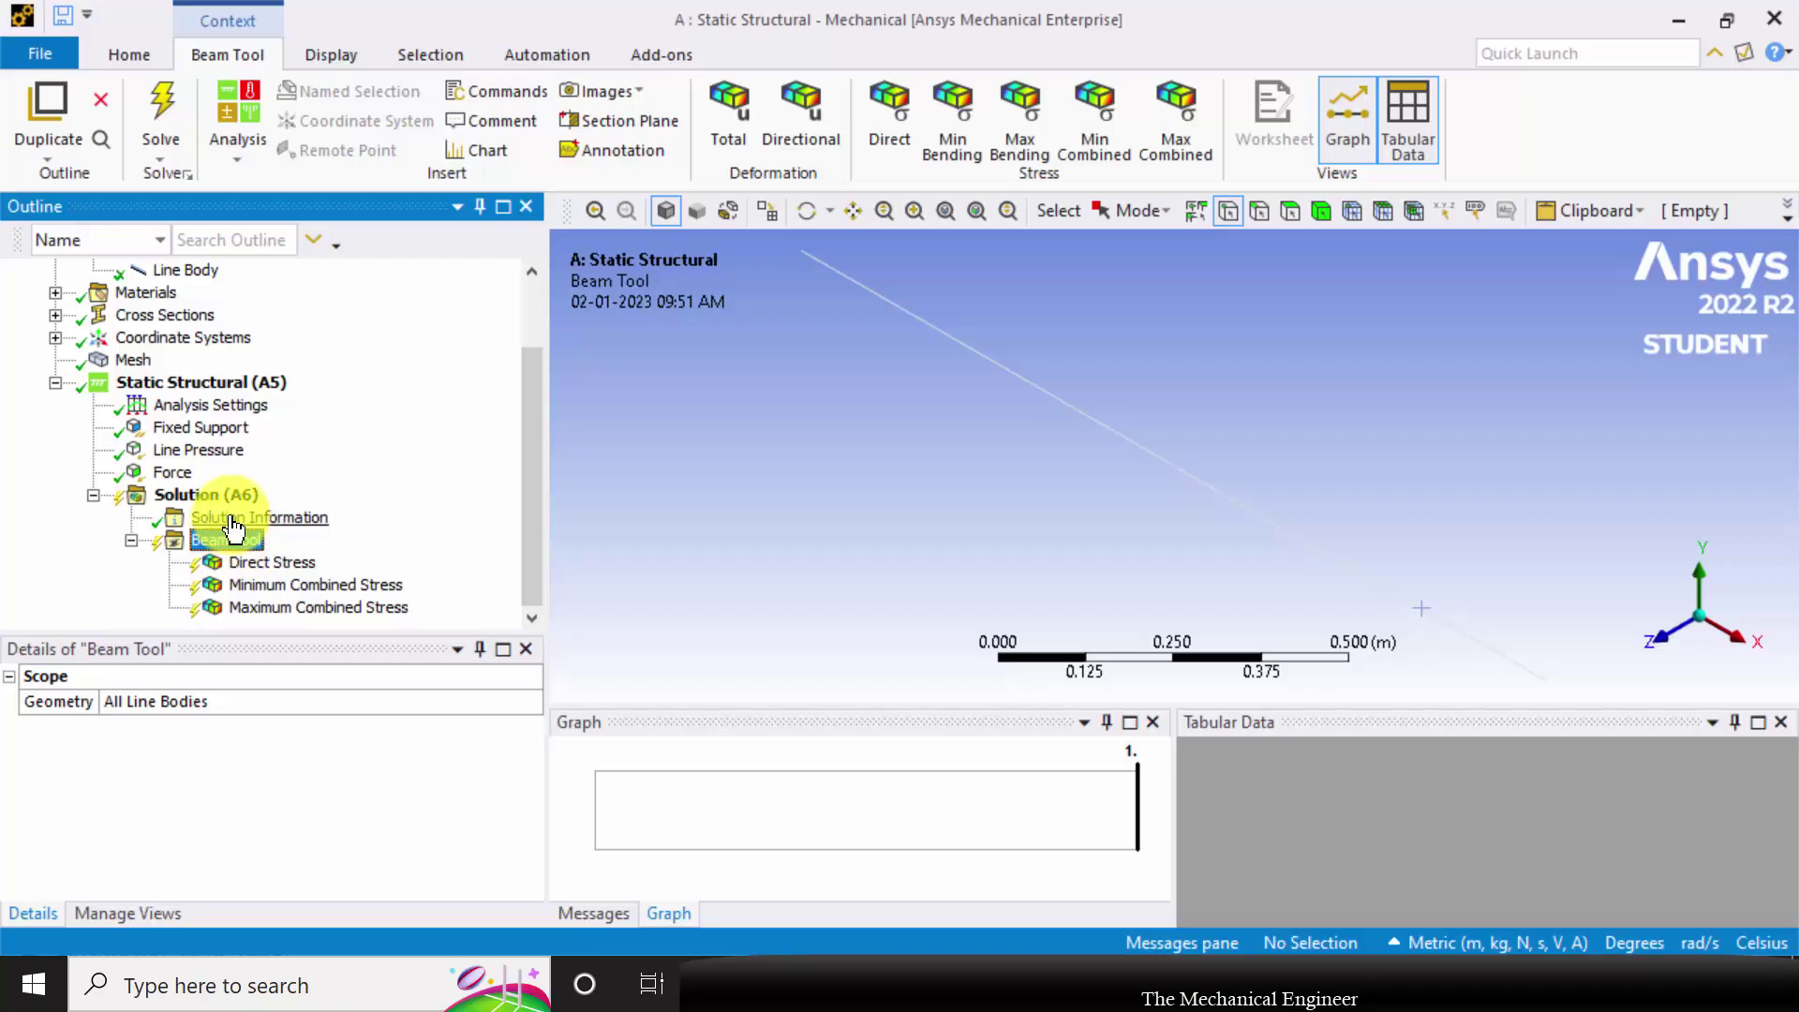
# Step: Insert a Shear-Moment Diagram beam result under the solution
pyautogui.click(197, 495)
pyautogui.rightClick(201, 495)
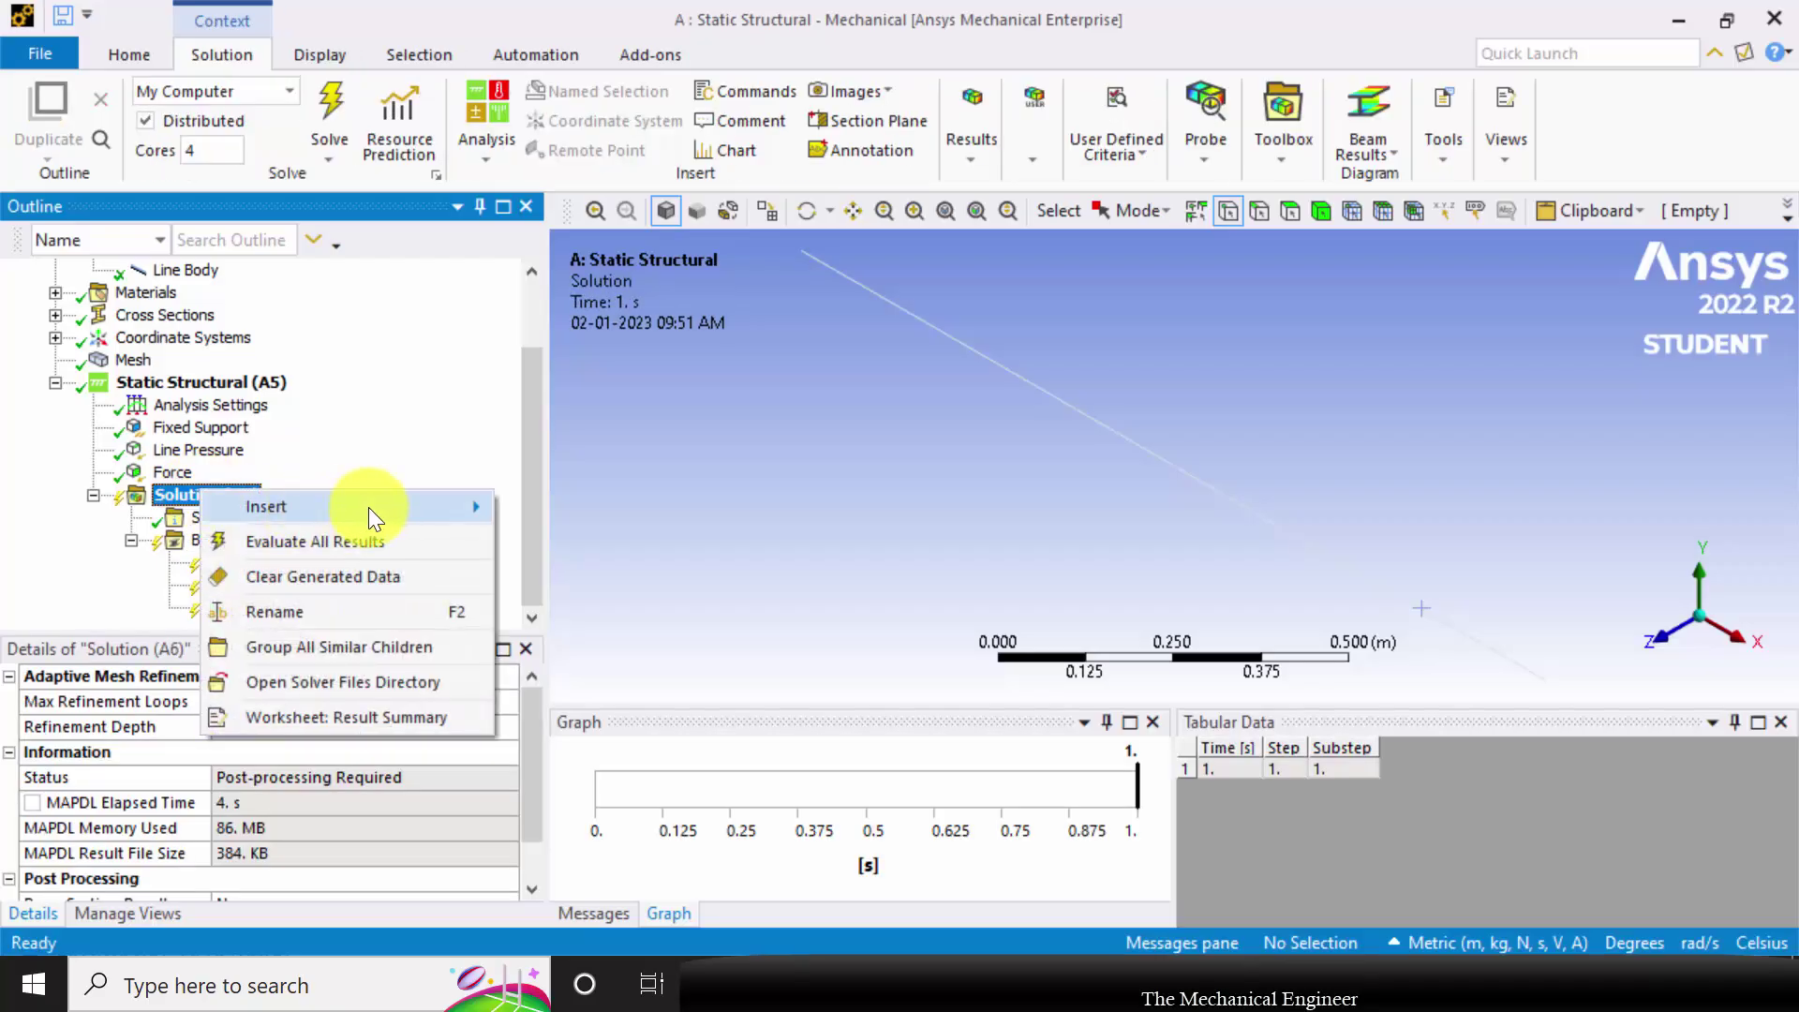
pyautogui.moveTo(368, 508)
pyautogui.moveTo(627, 506)
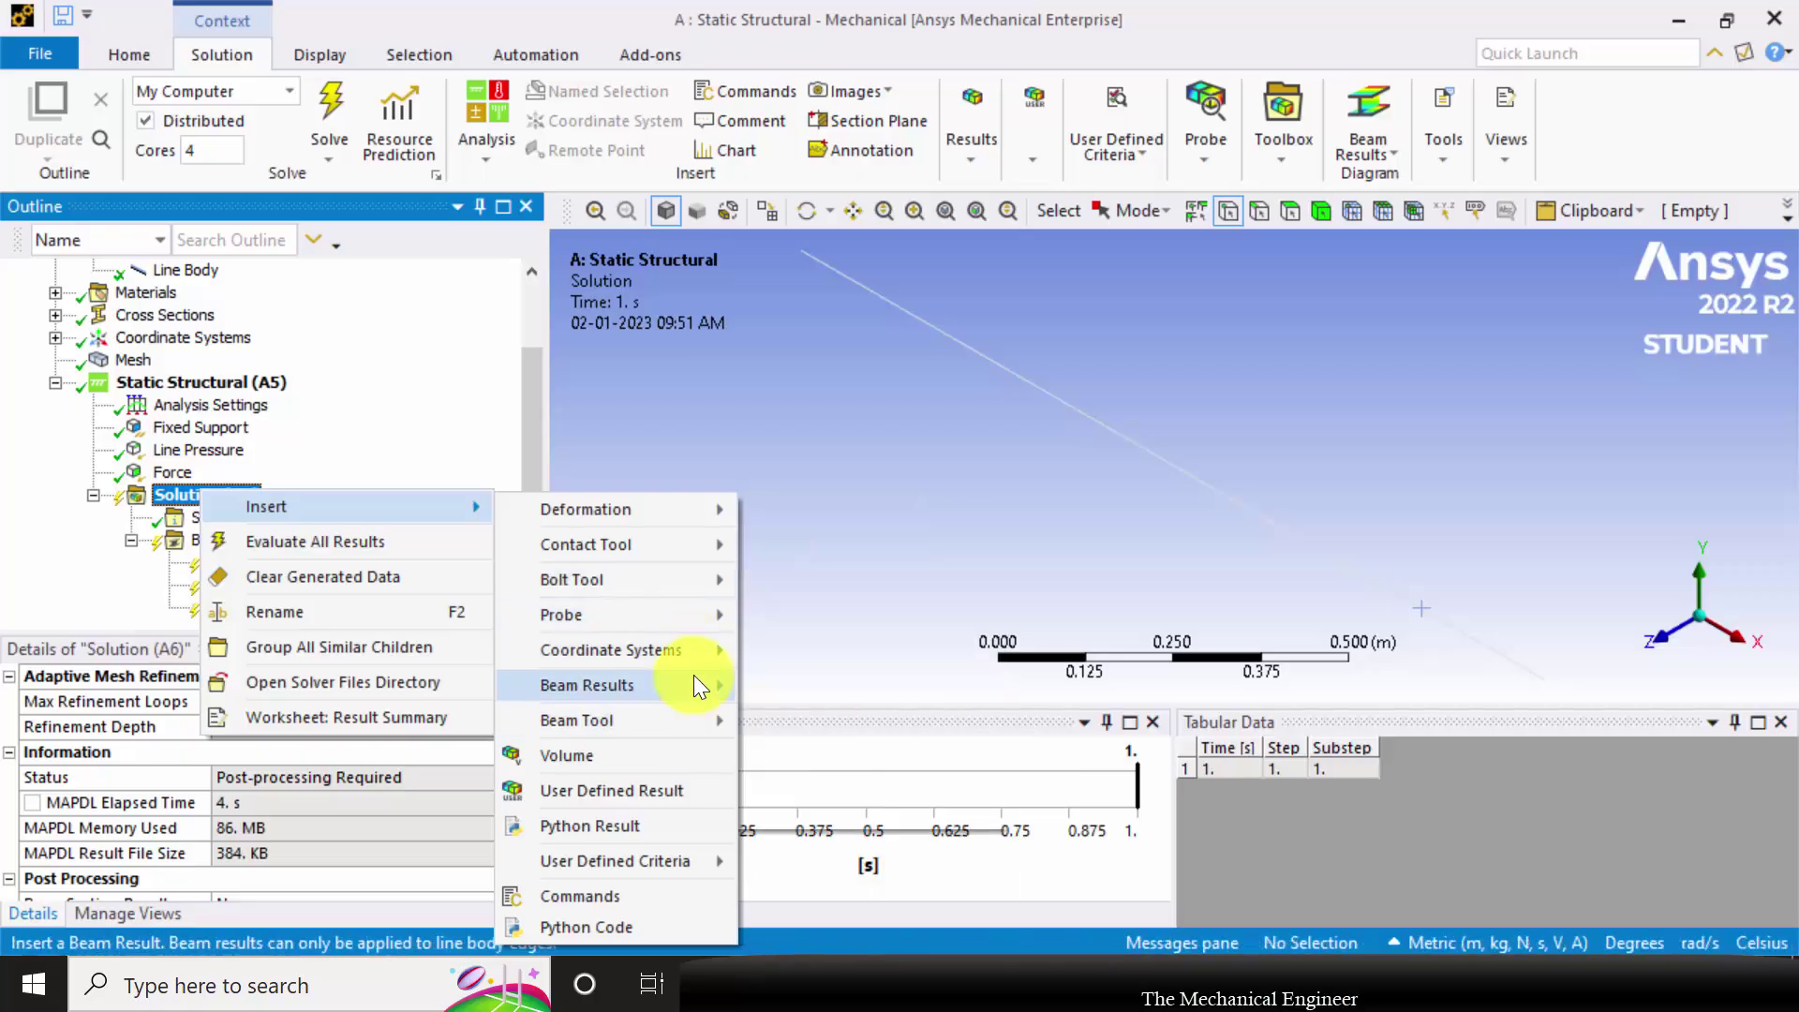
pyautogui.moveTo(695, 678)
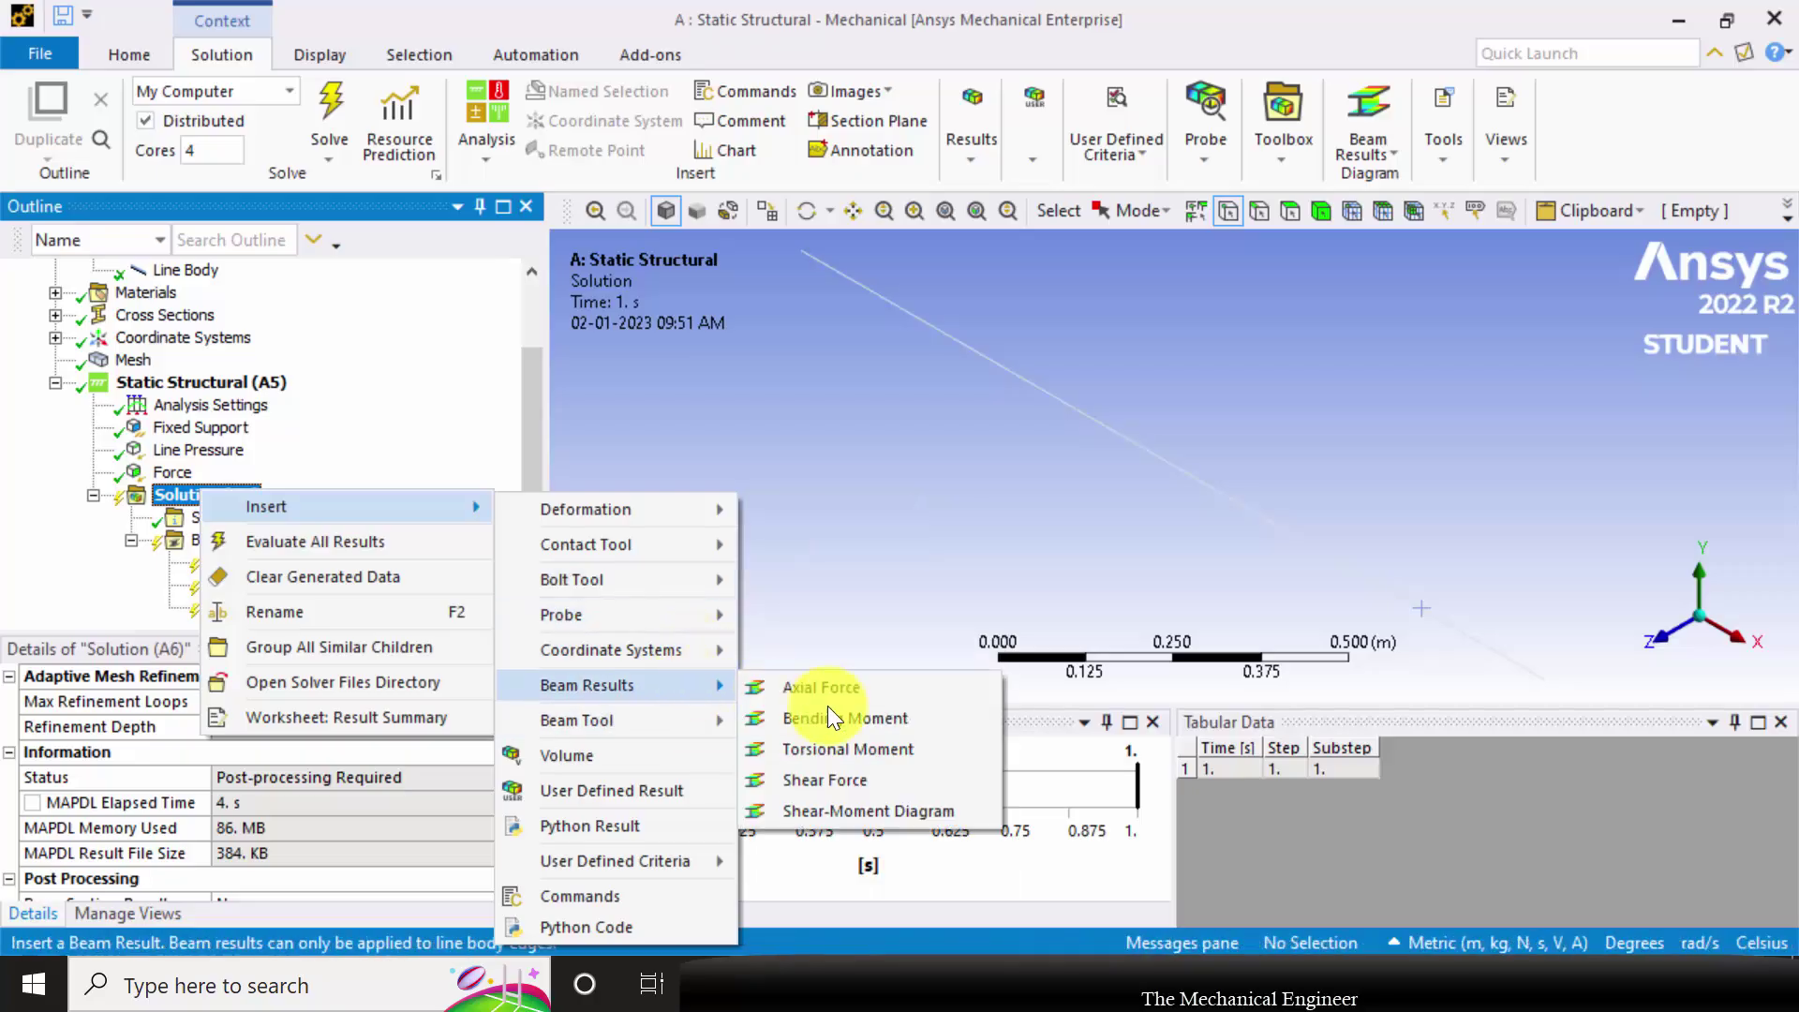
pyautogui.click(870, 813)
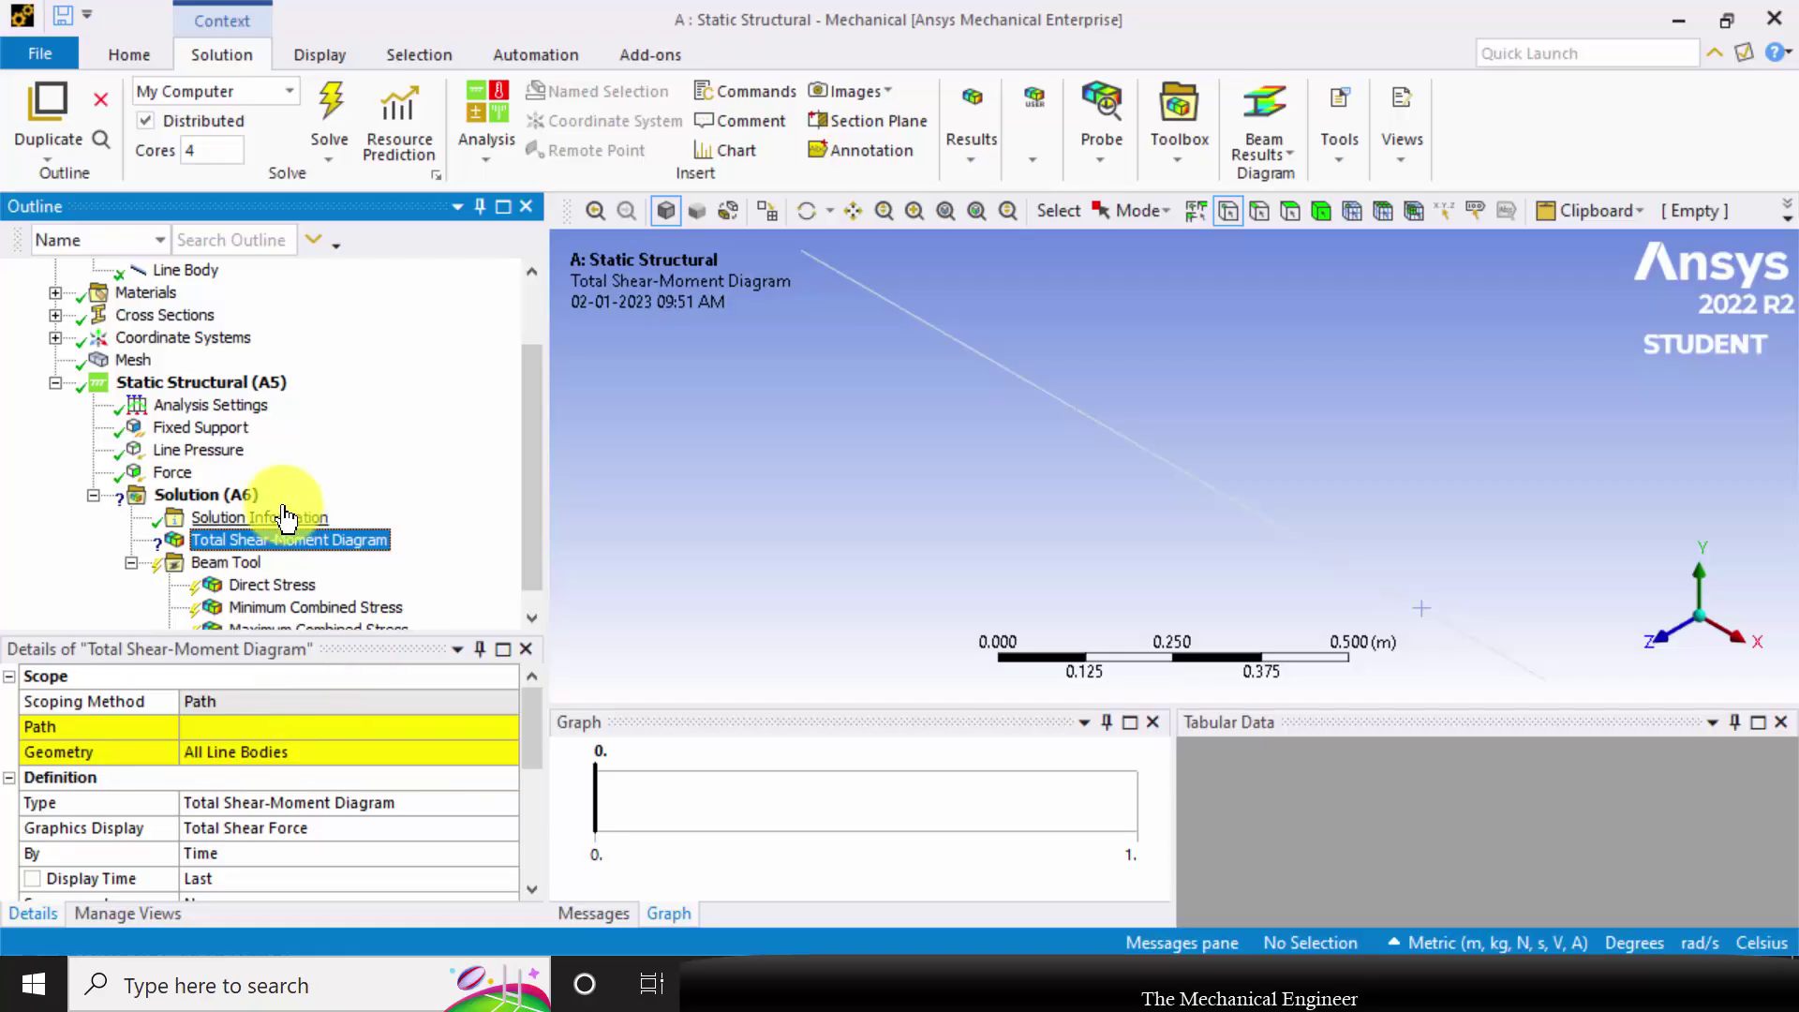
# Step: Add a Path construction geometry to the model
pyautogui.scroll(2, 363, 552)
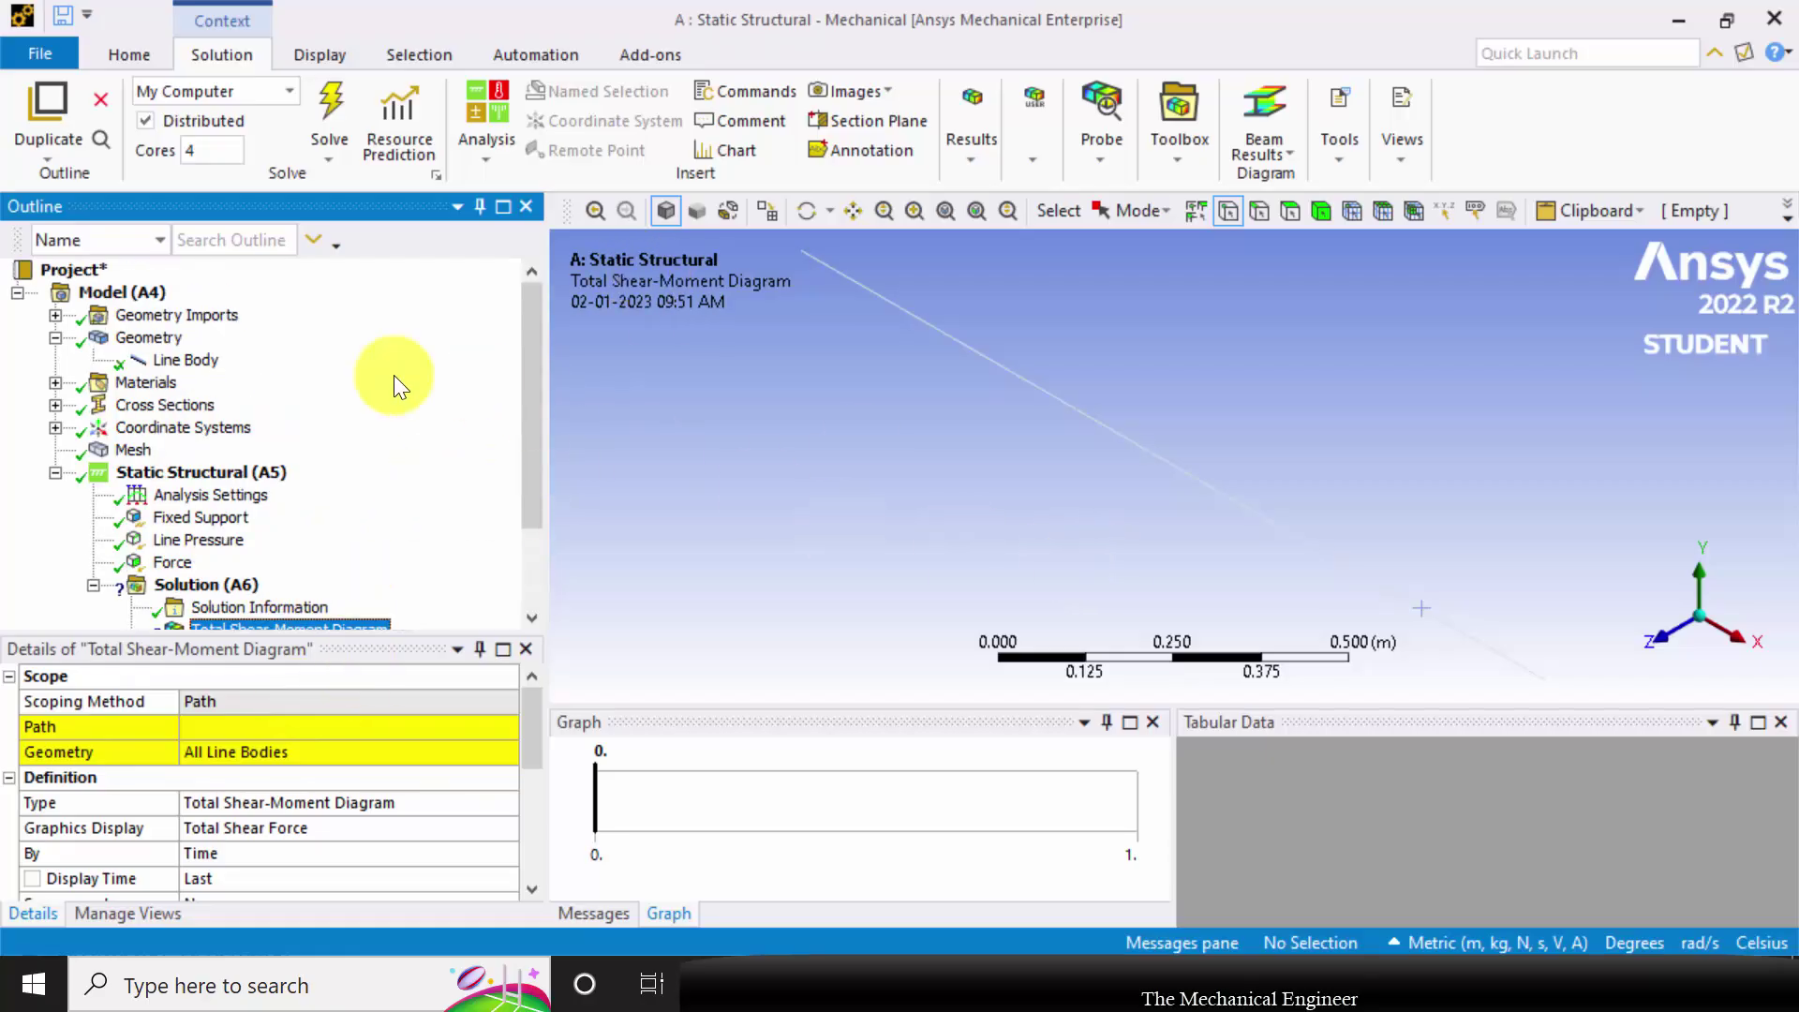
pyautogui.click(125, 293)
pyautogui.rightClick(127, 307)
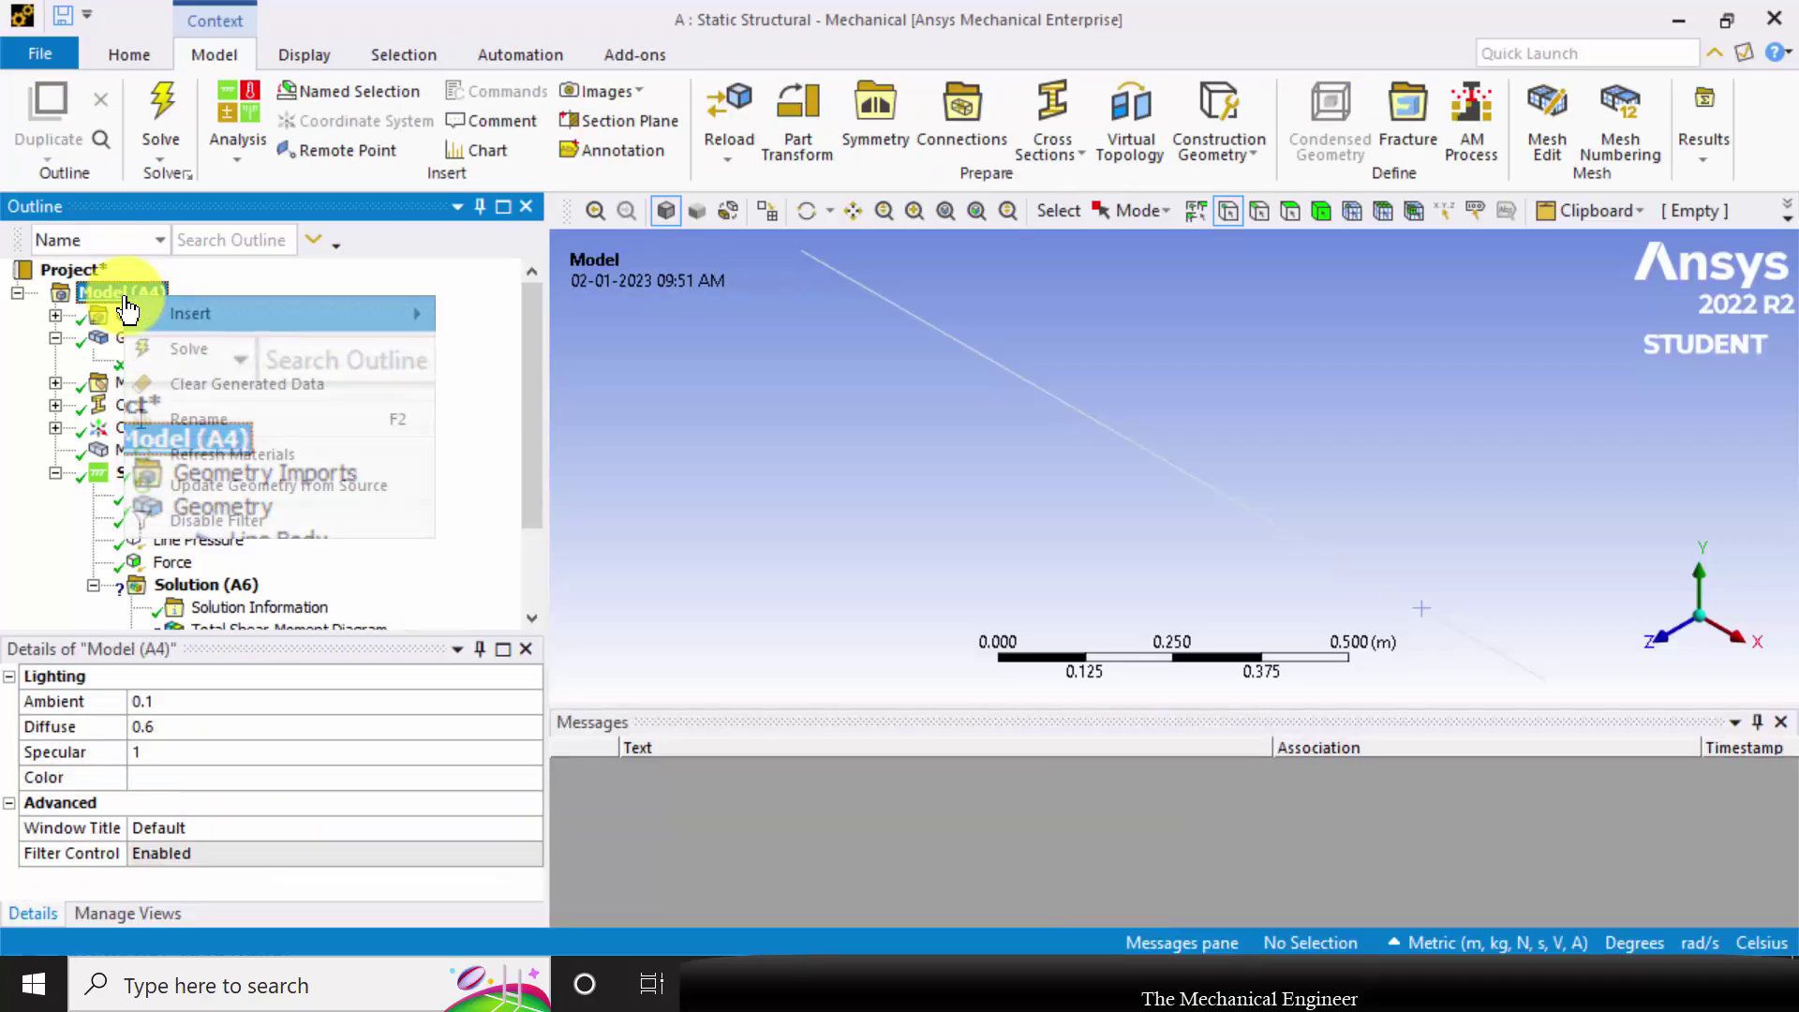
pyautogui.moveTo(358, 322)
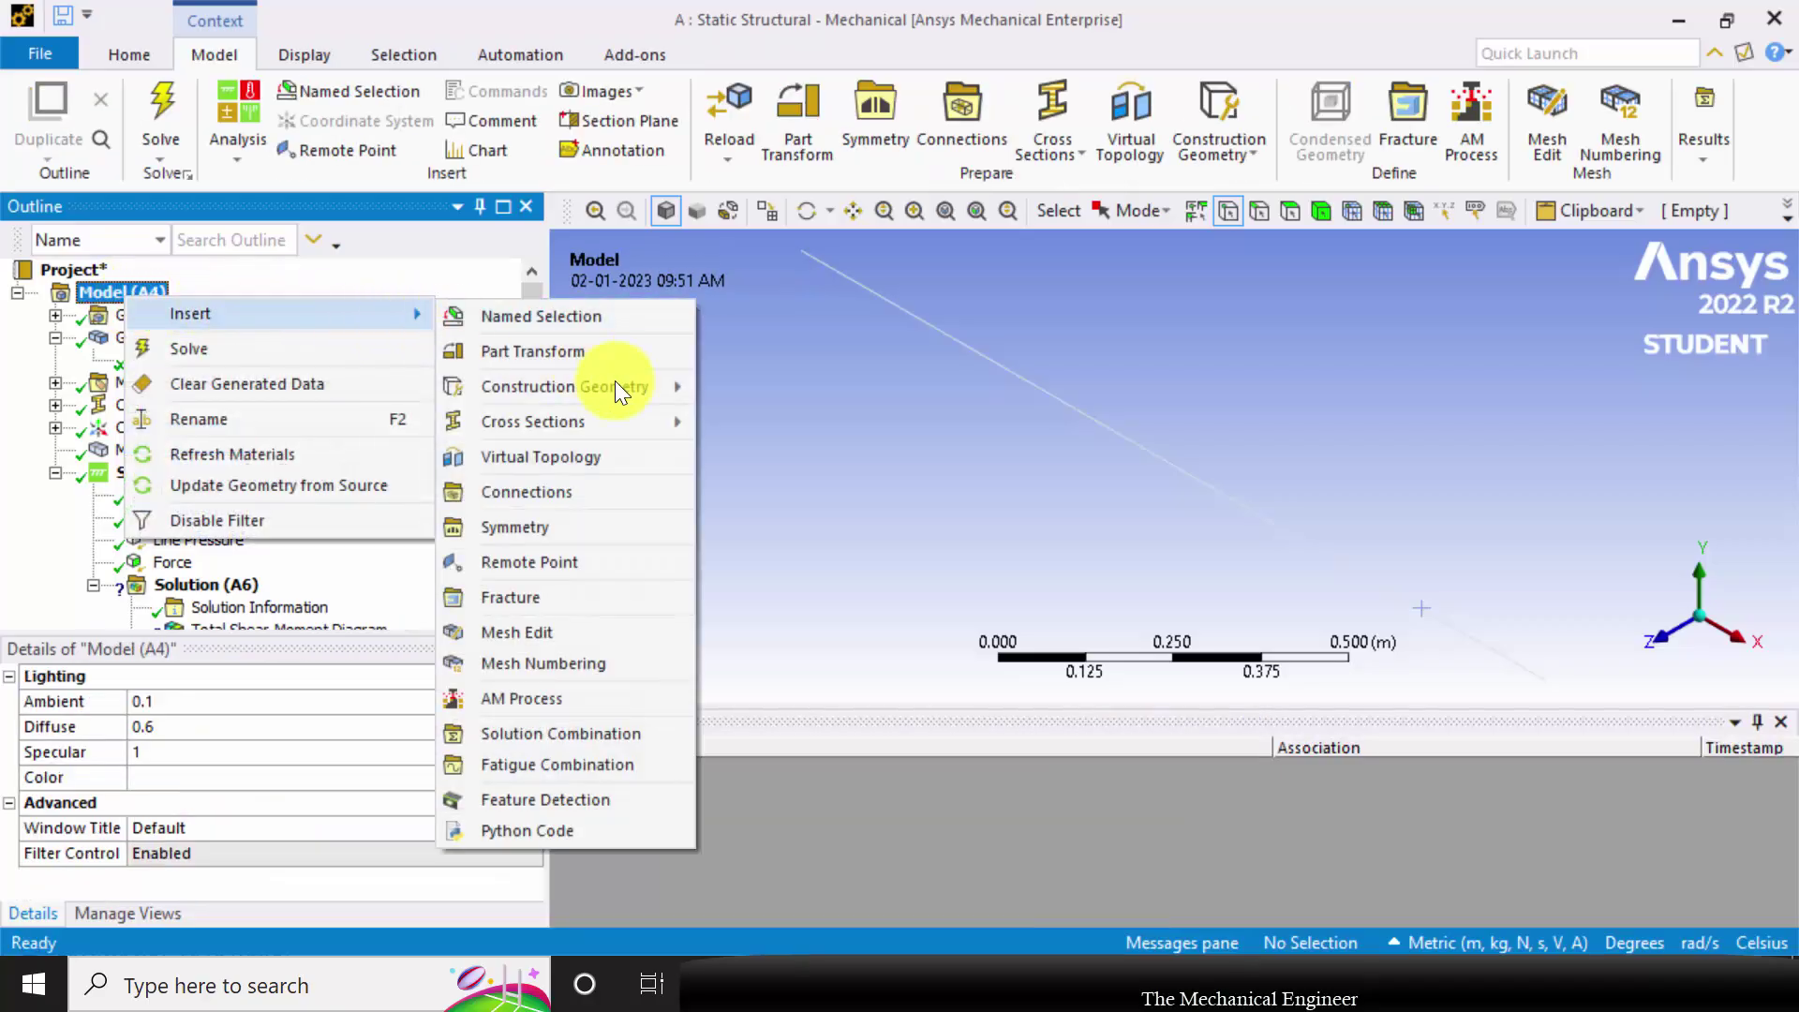
pyautogui.moveTo(644, 393)
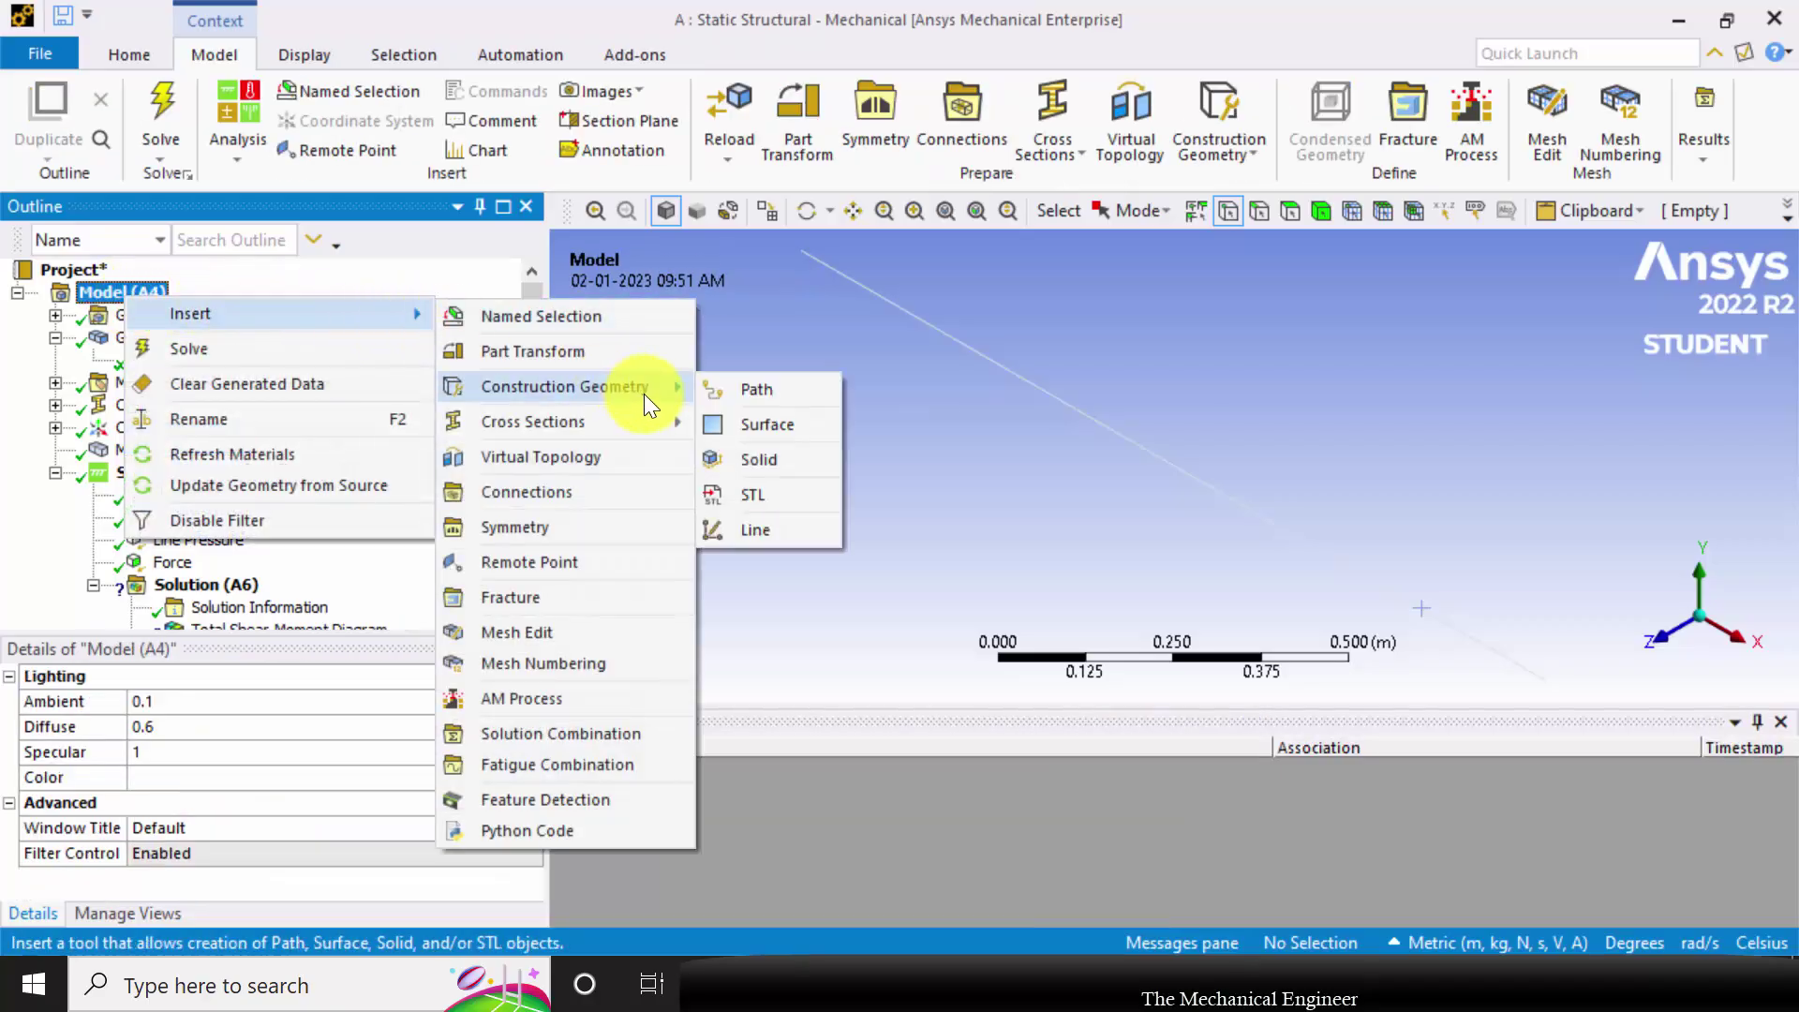
pyautogui.click(785, 394)
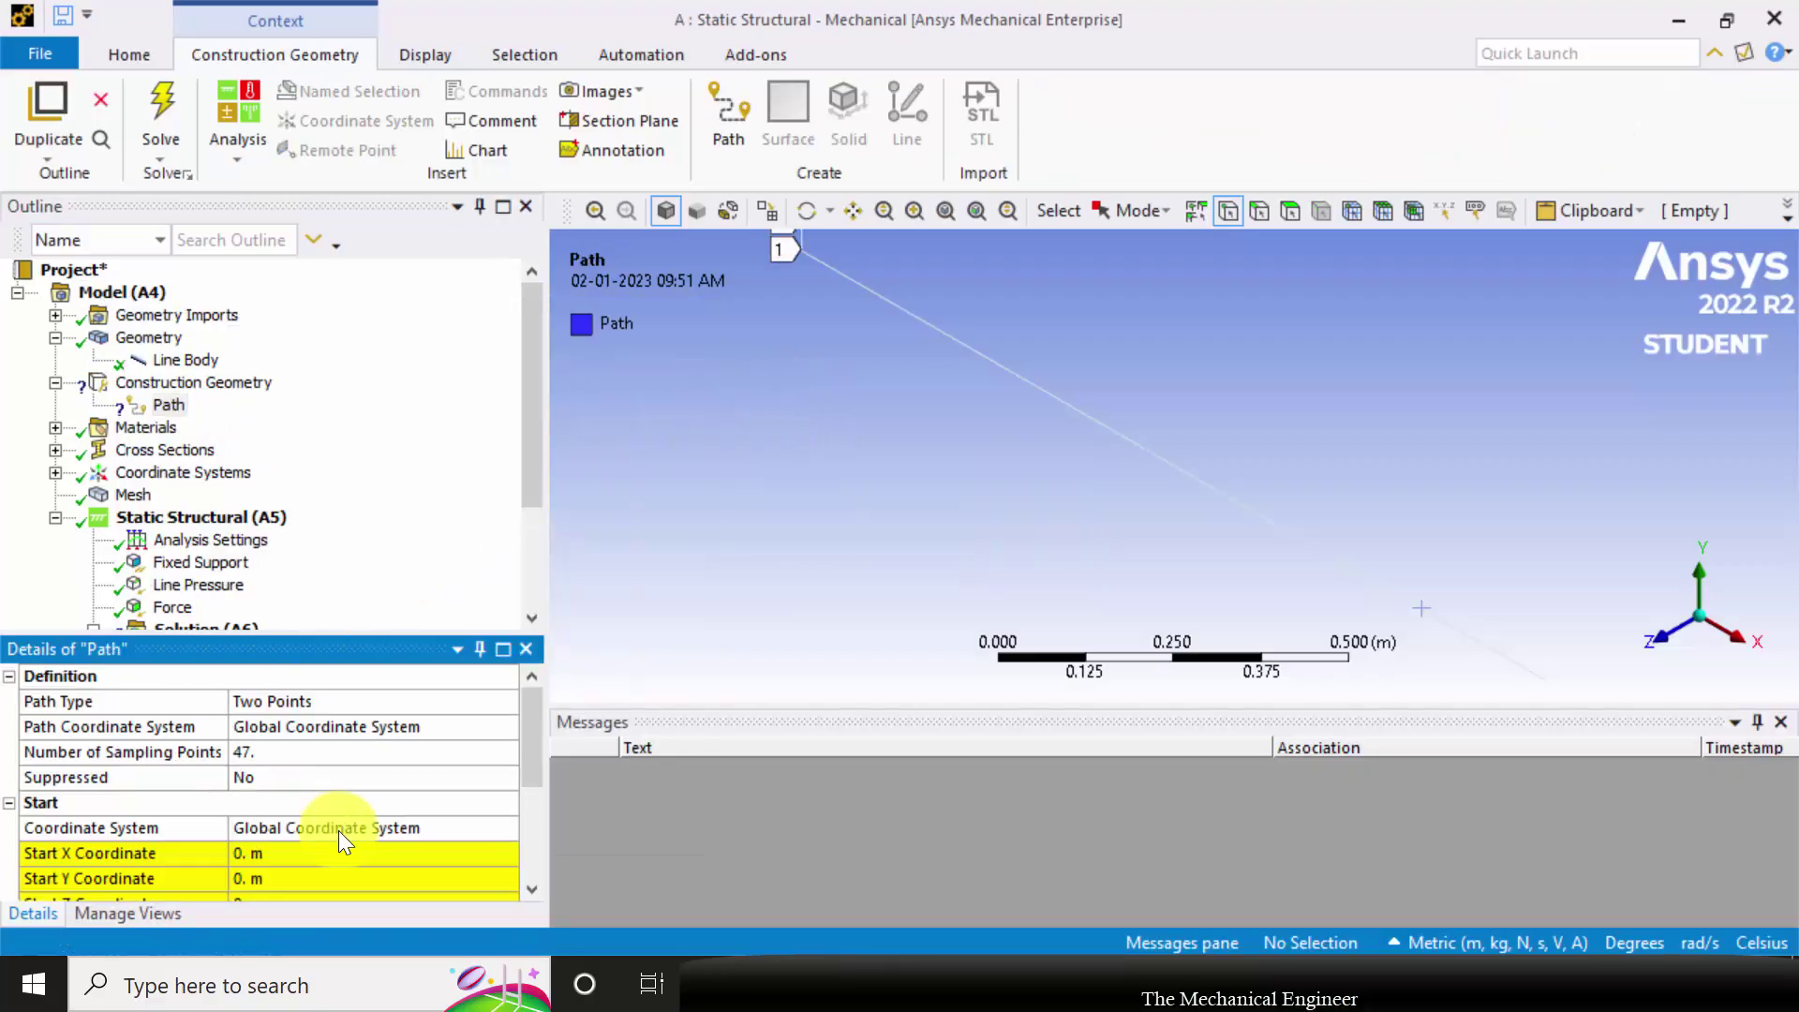
# Step: Set the path type to Edge
pyautogui.click(486, 729)
pyautogui.click(503, 733)
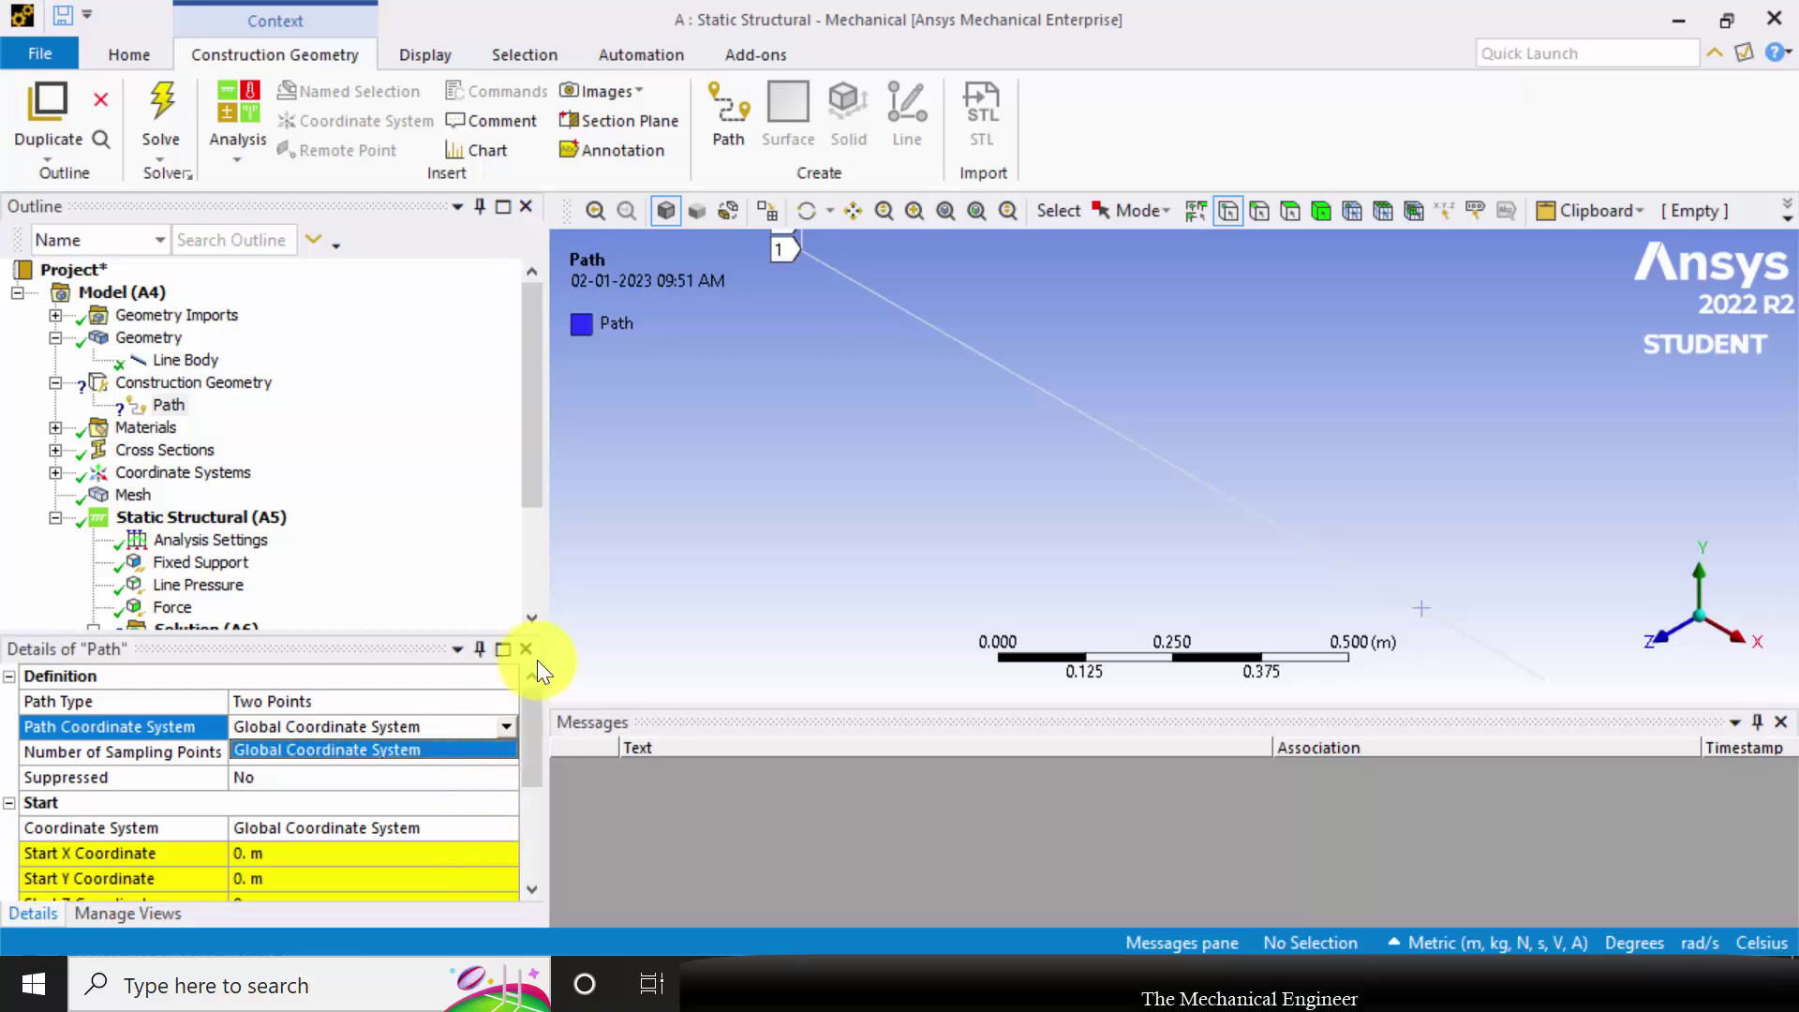
pyautogui.click(507, 692)
pyautogui.click(506, 703)
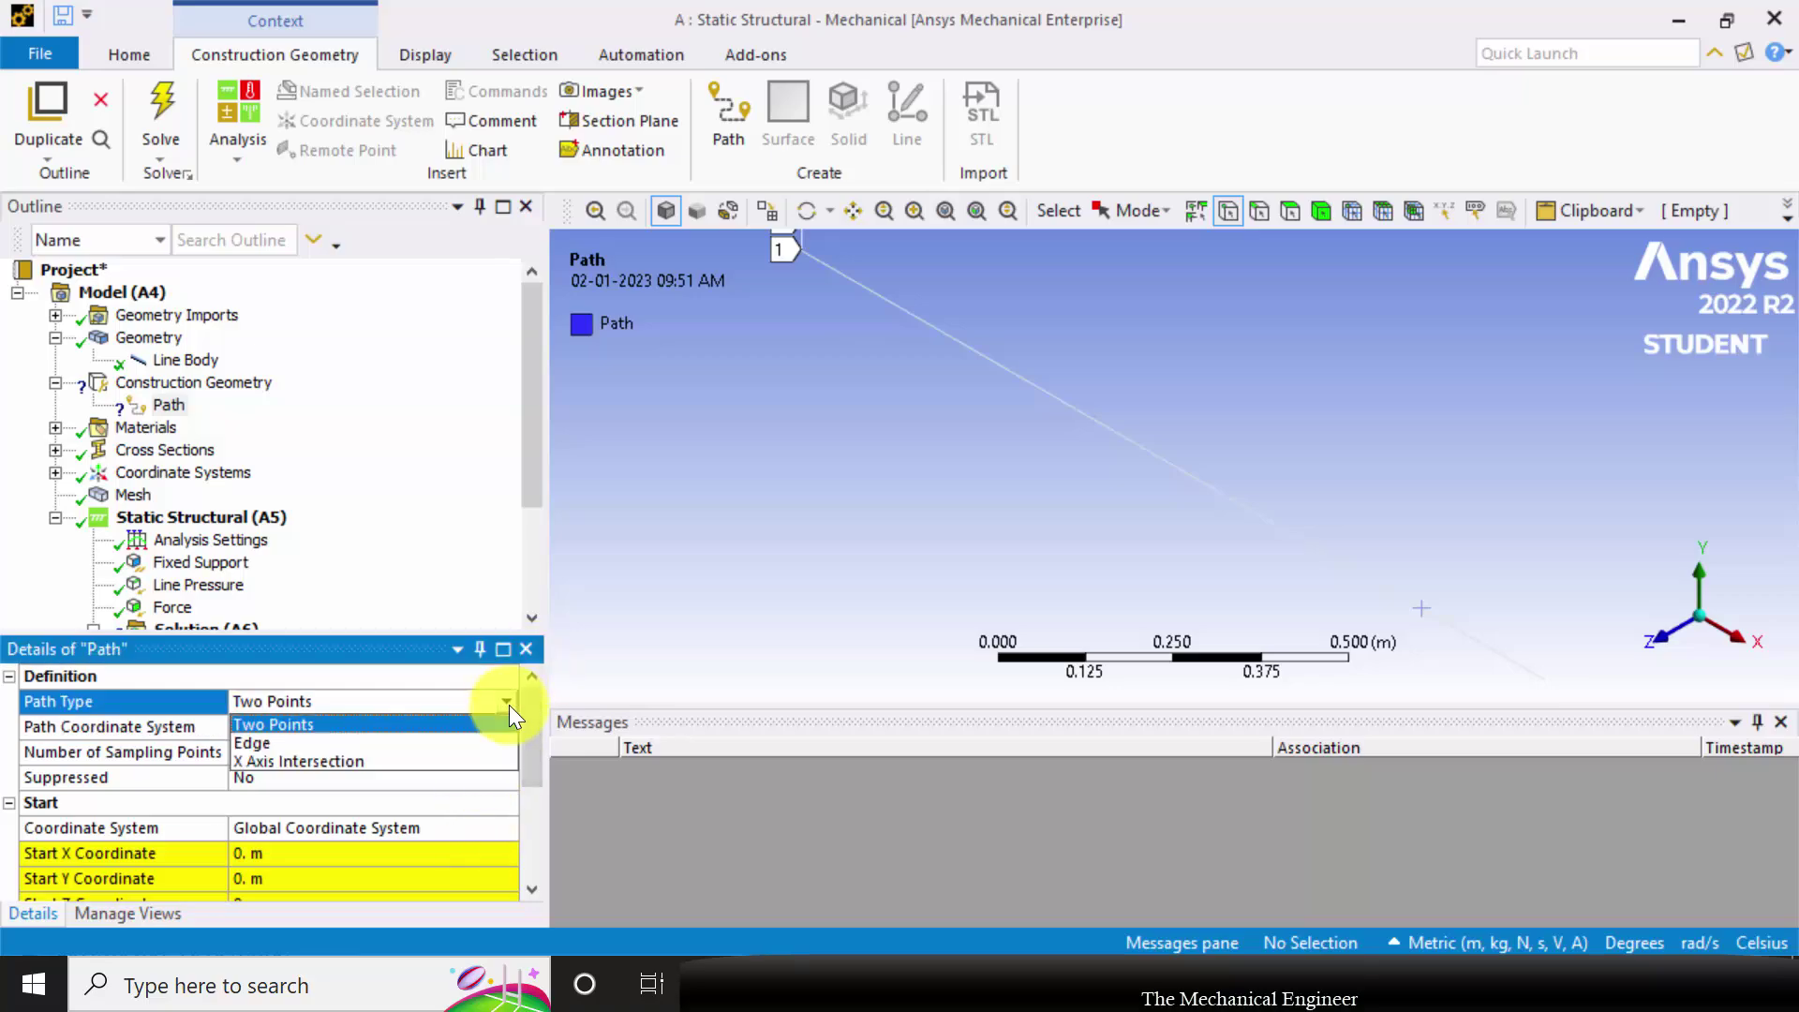
pyautogui.click(431, 742)
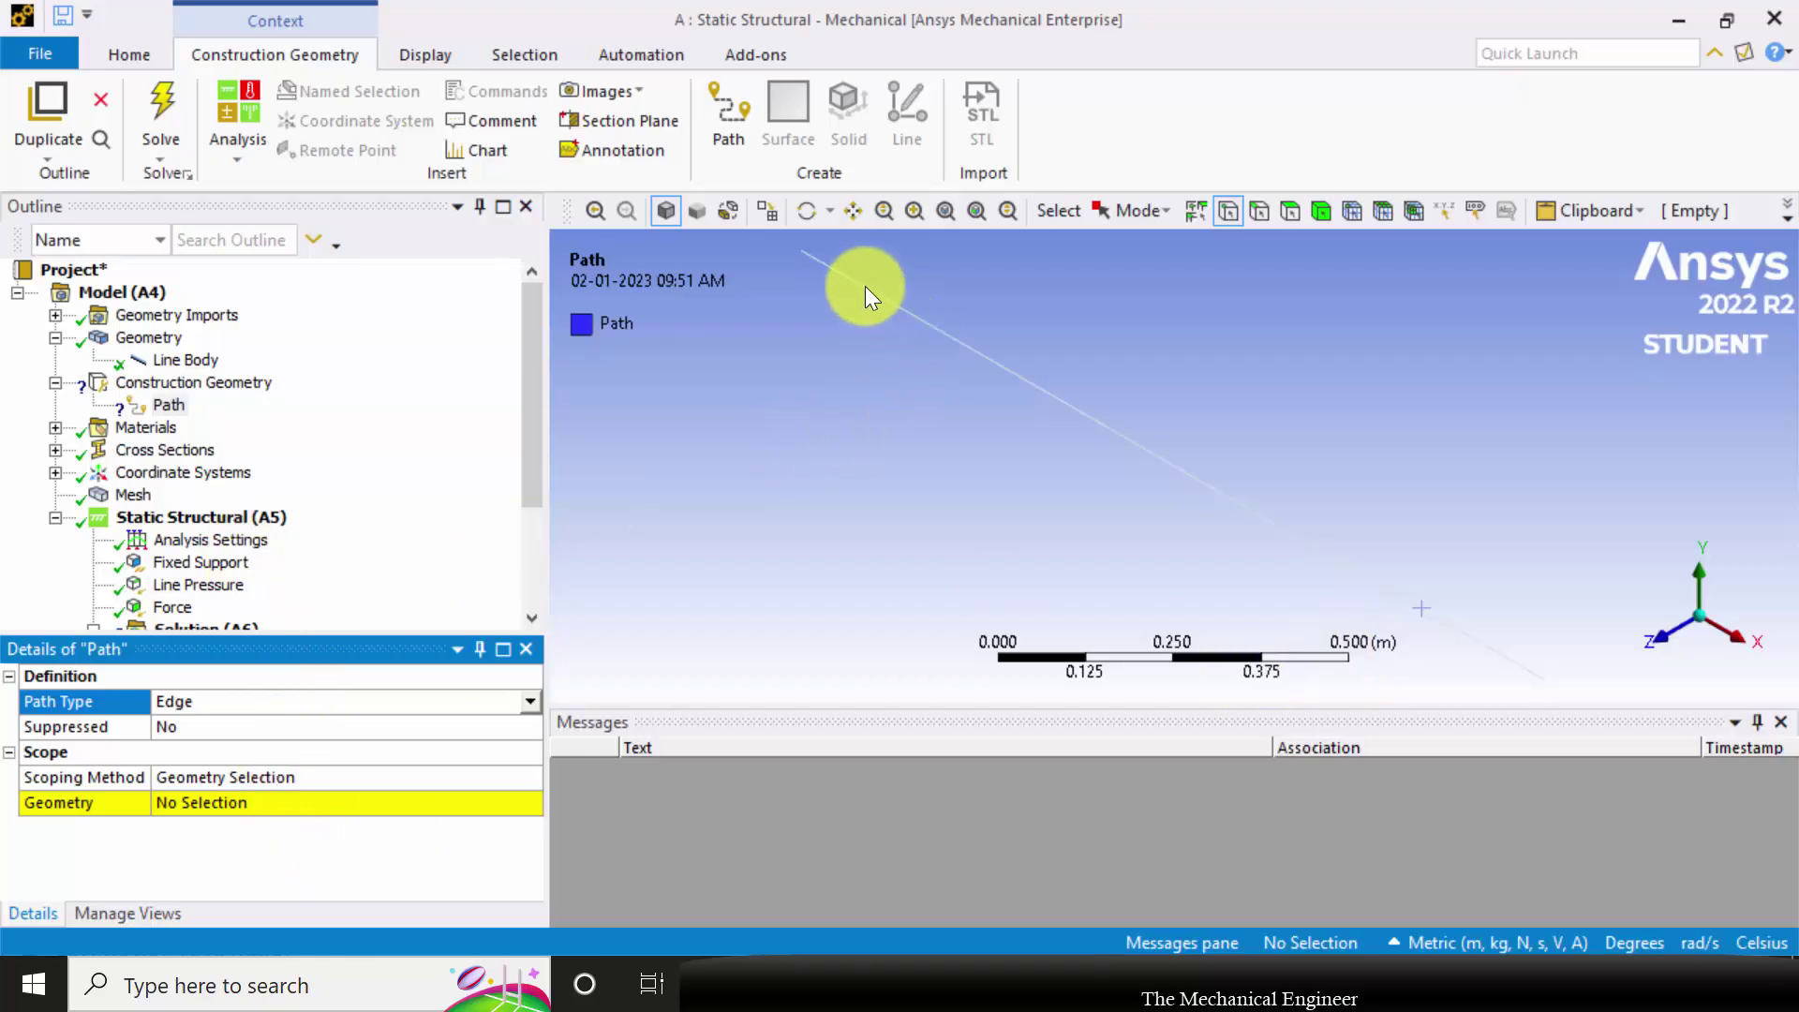
# Step: Scope the path to all three edges along the full length of the beam
pyautogui.click(1258, 213)
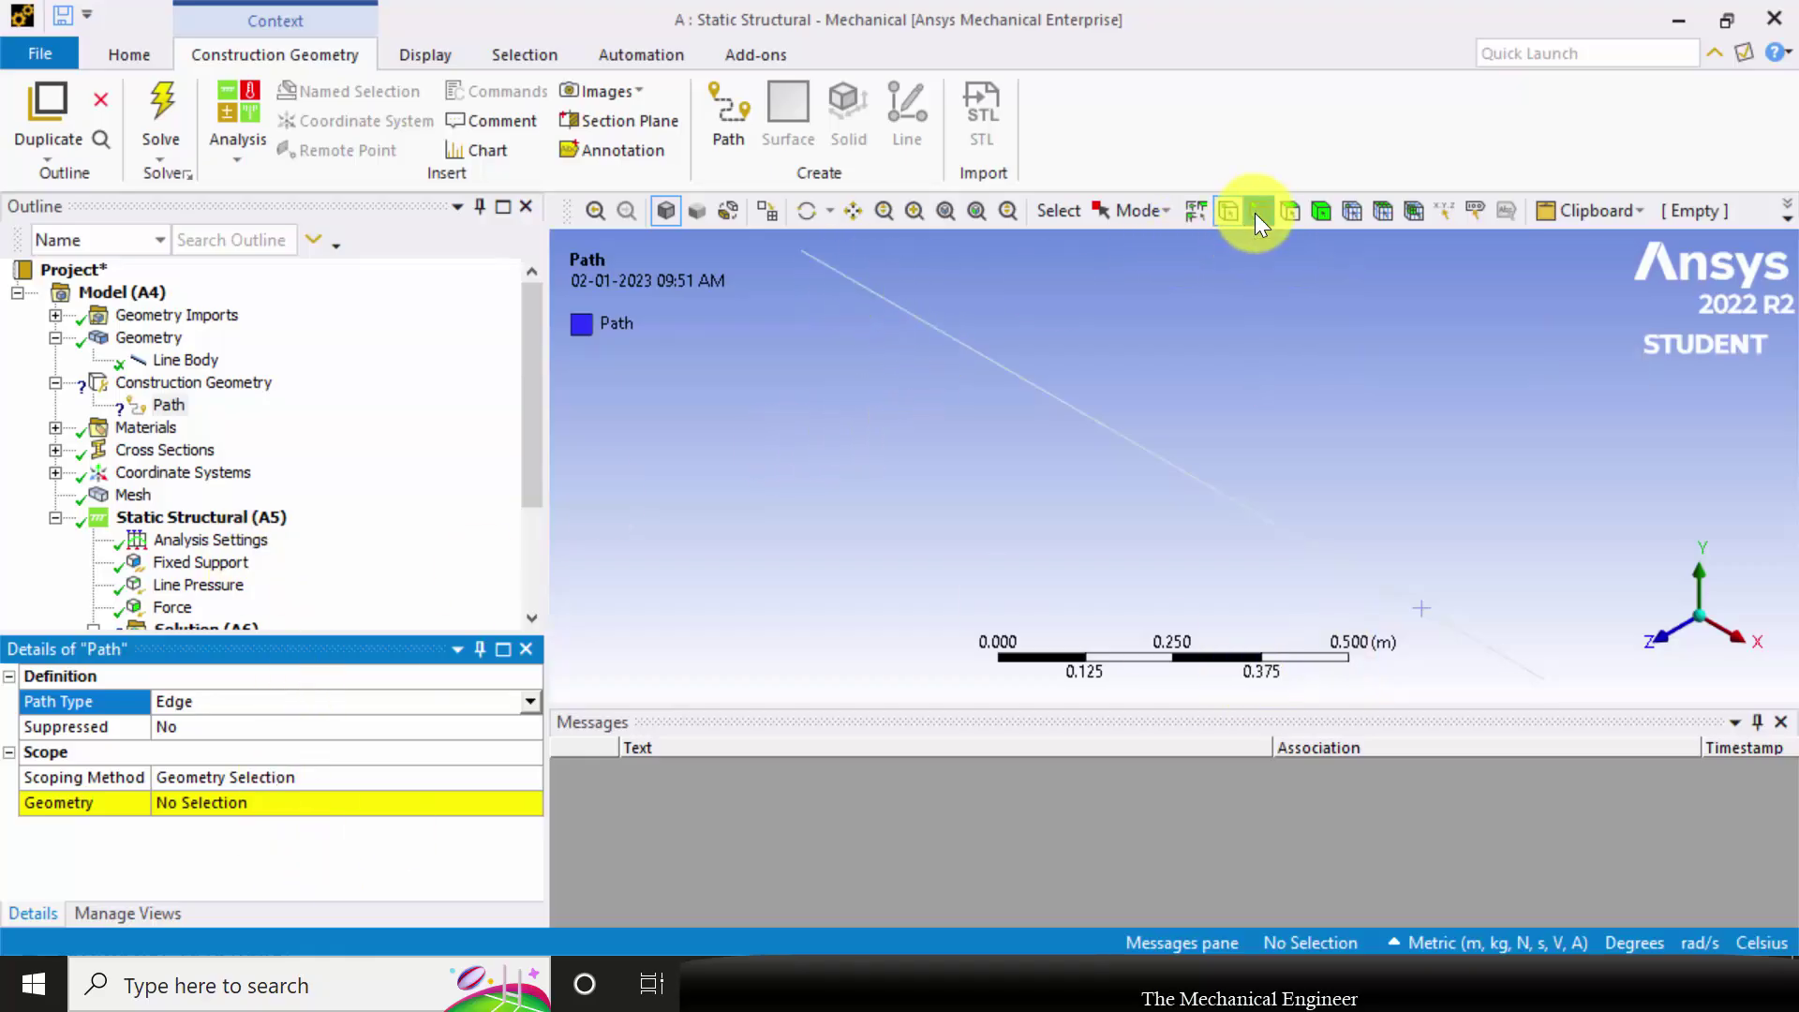
pyautogui.click(866, 304)
pyautogui.keyDown('ctrl'); pyautogui.click(970, 352); pyautogui.keyUp('ctrl')
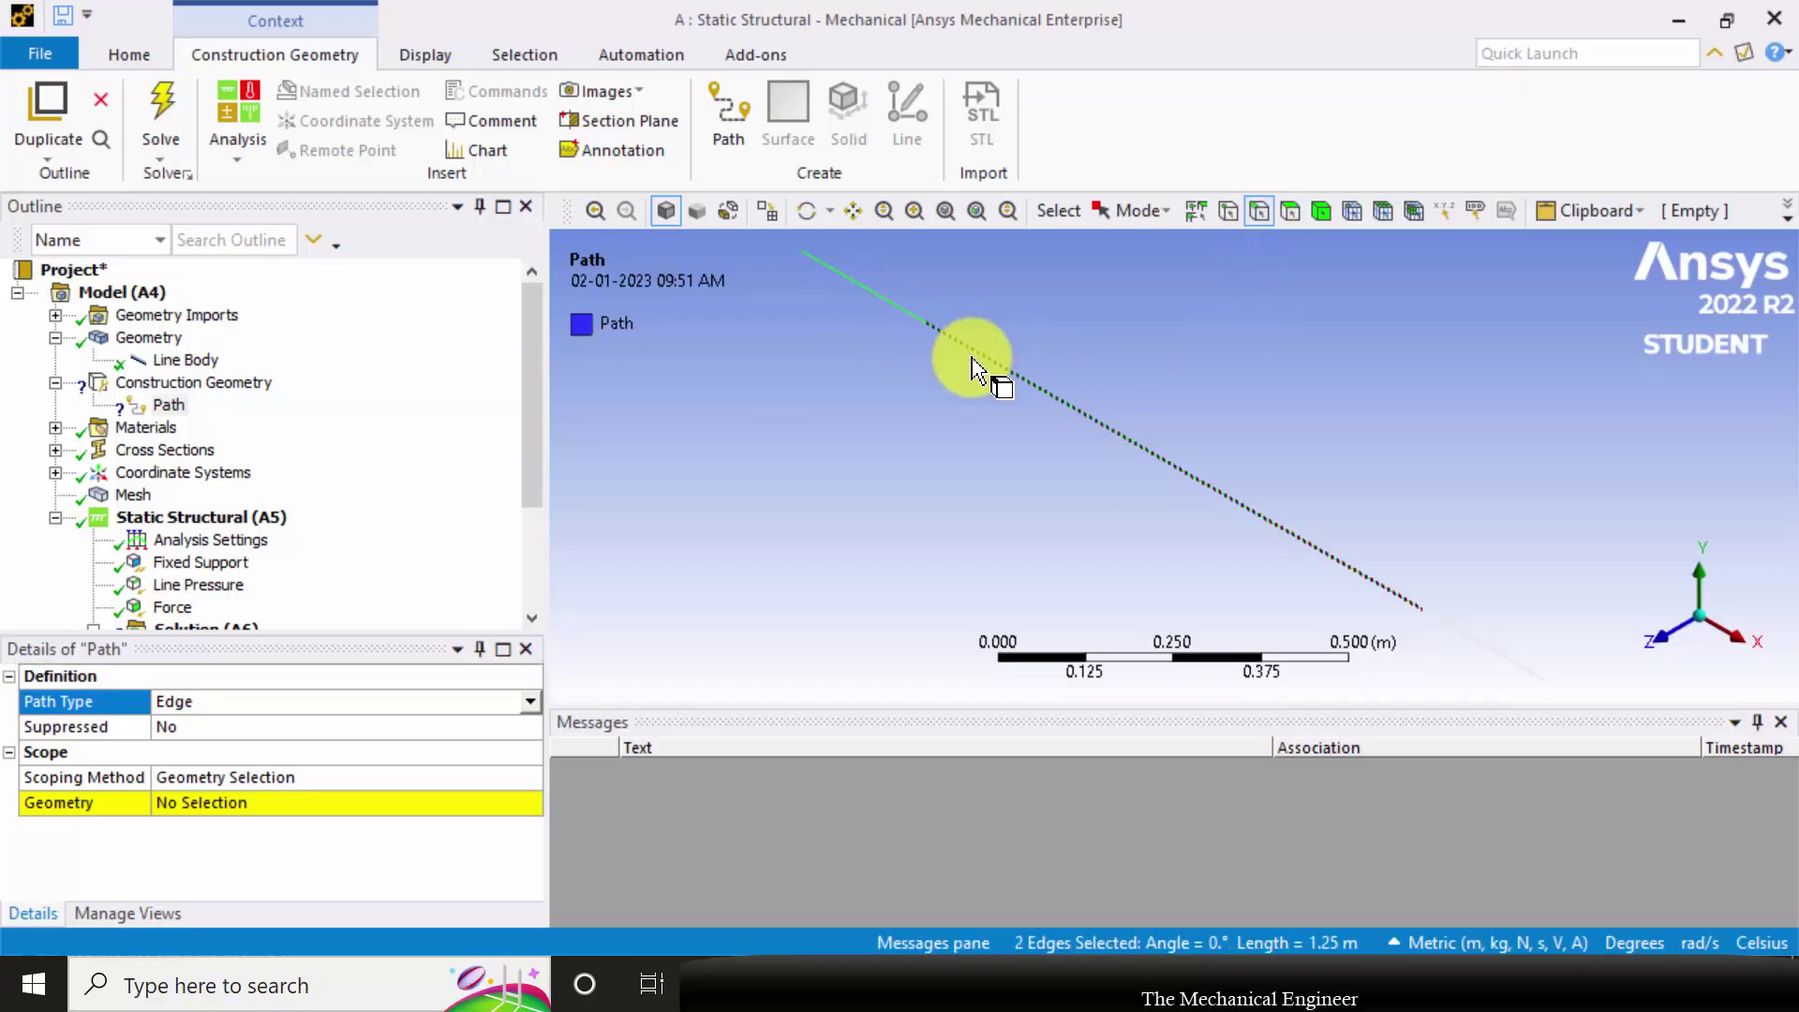
pyautogui.keyDown('ctrl'); pyautogui.click(1489, 645); pyautogui.keyUp('ctrl')
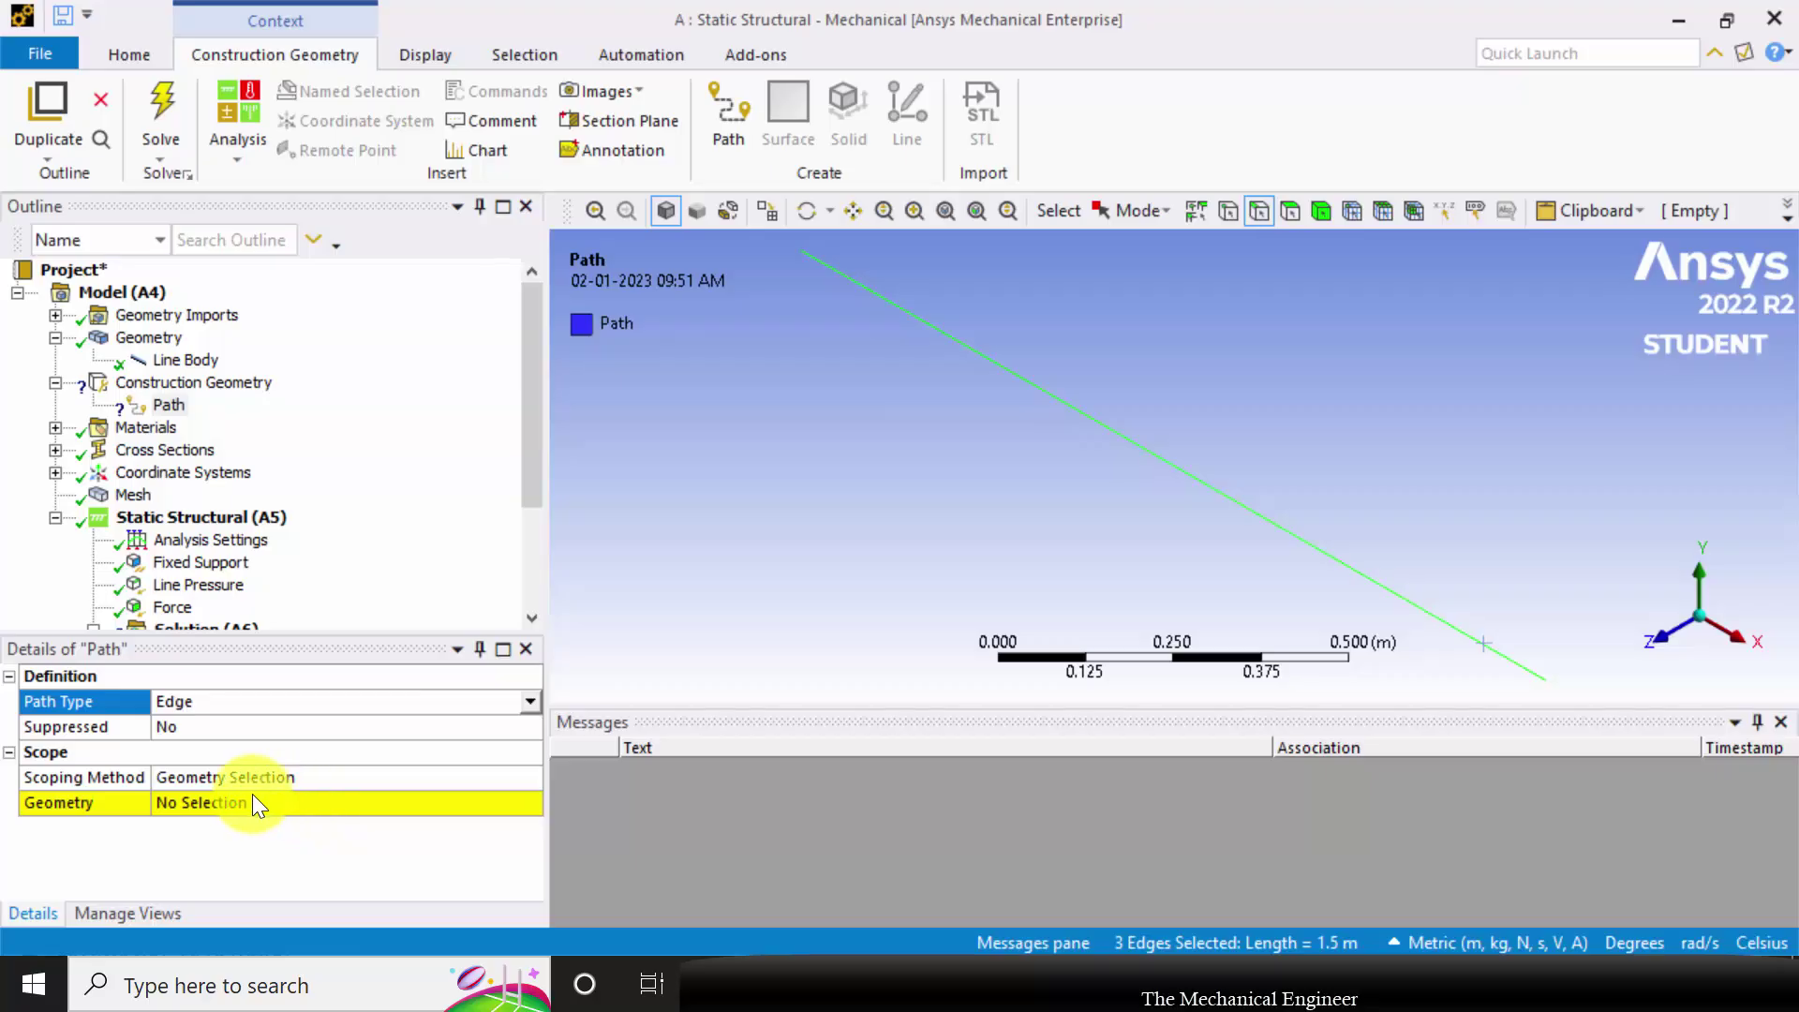
pyautogui.click(228, 812)
pyautogui.click(212, 811)
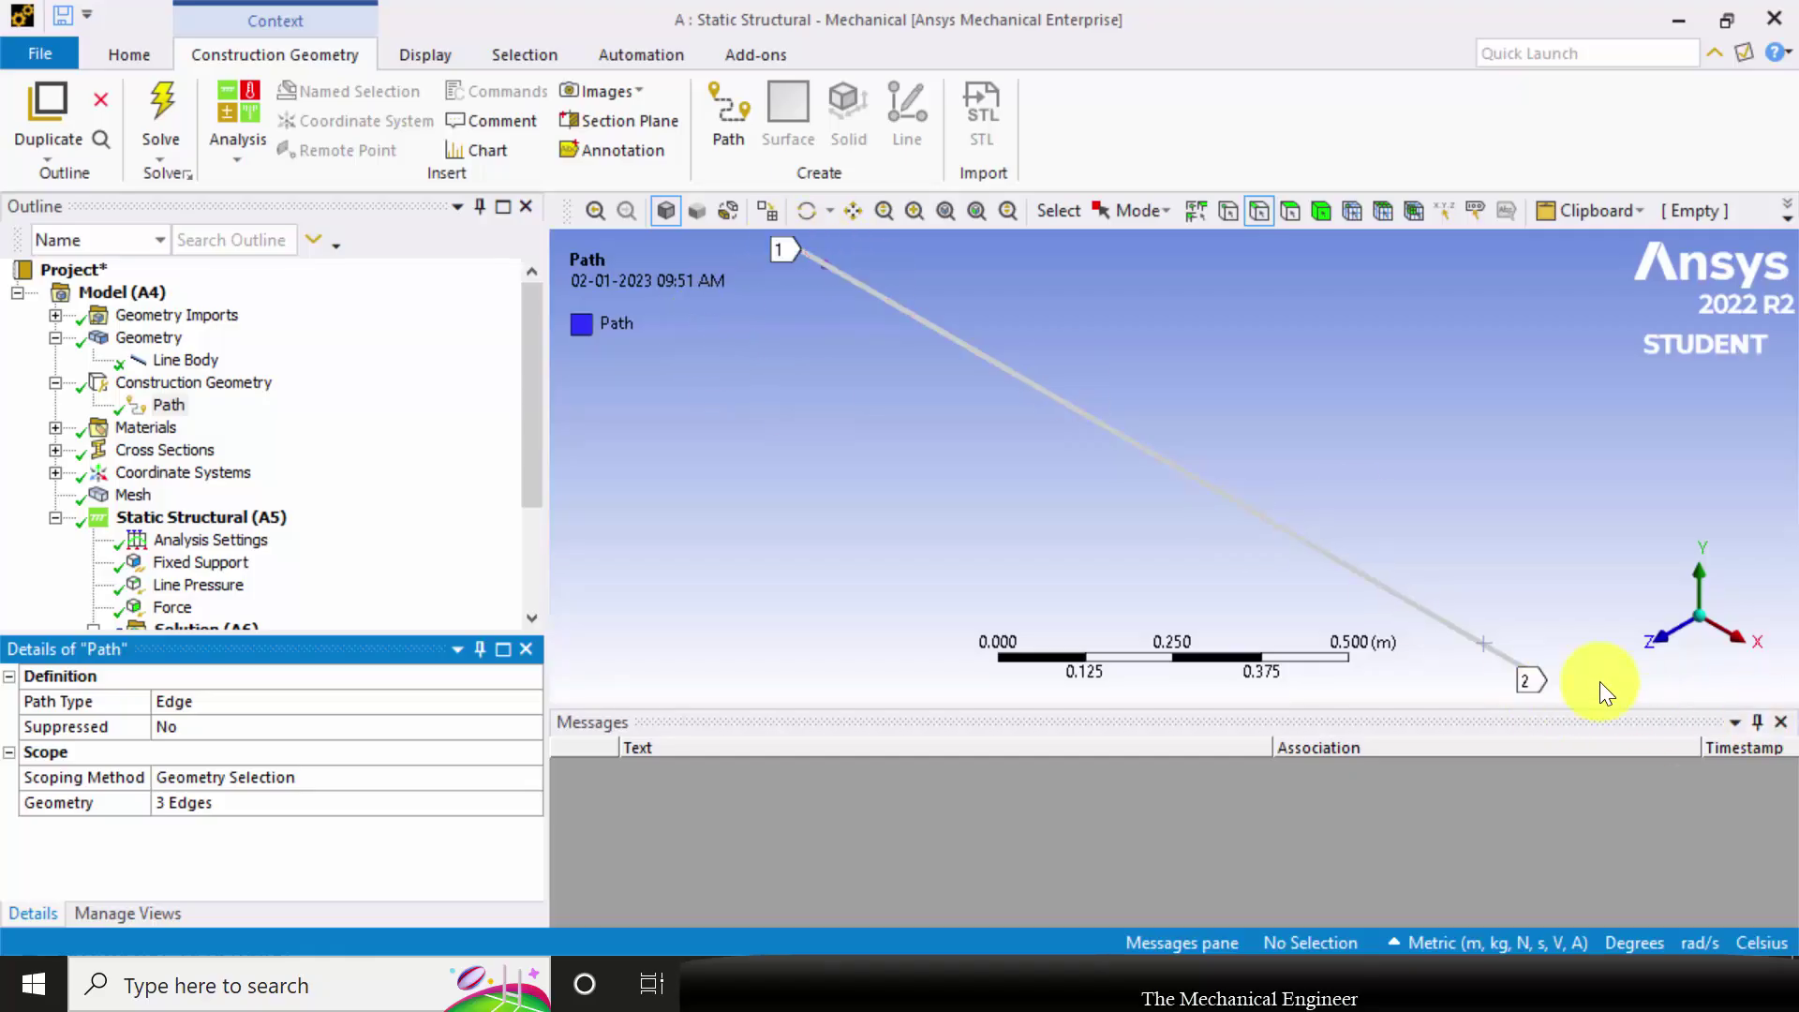
# Step: Assign the beam path to the Total Shear-Moment Diagram result
pyautogui.scroll(-3, 295, 499)
pyautogui.click(251, 518)
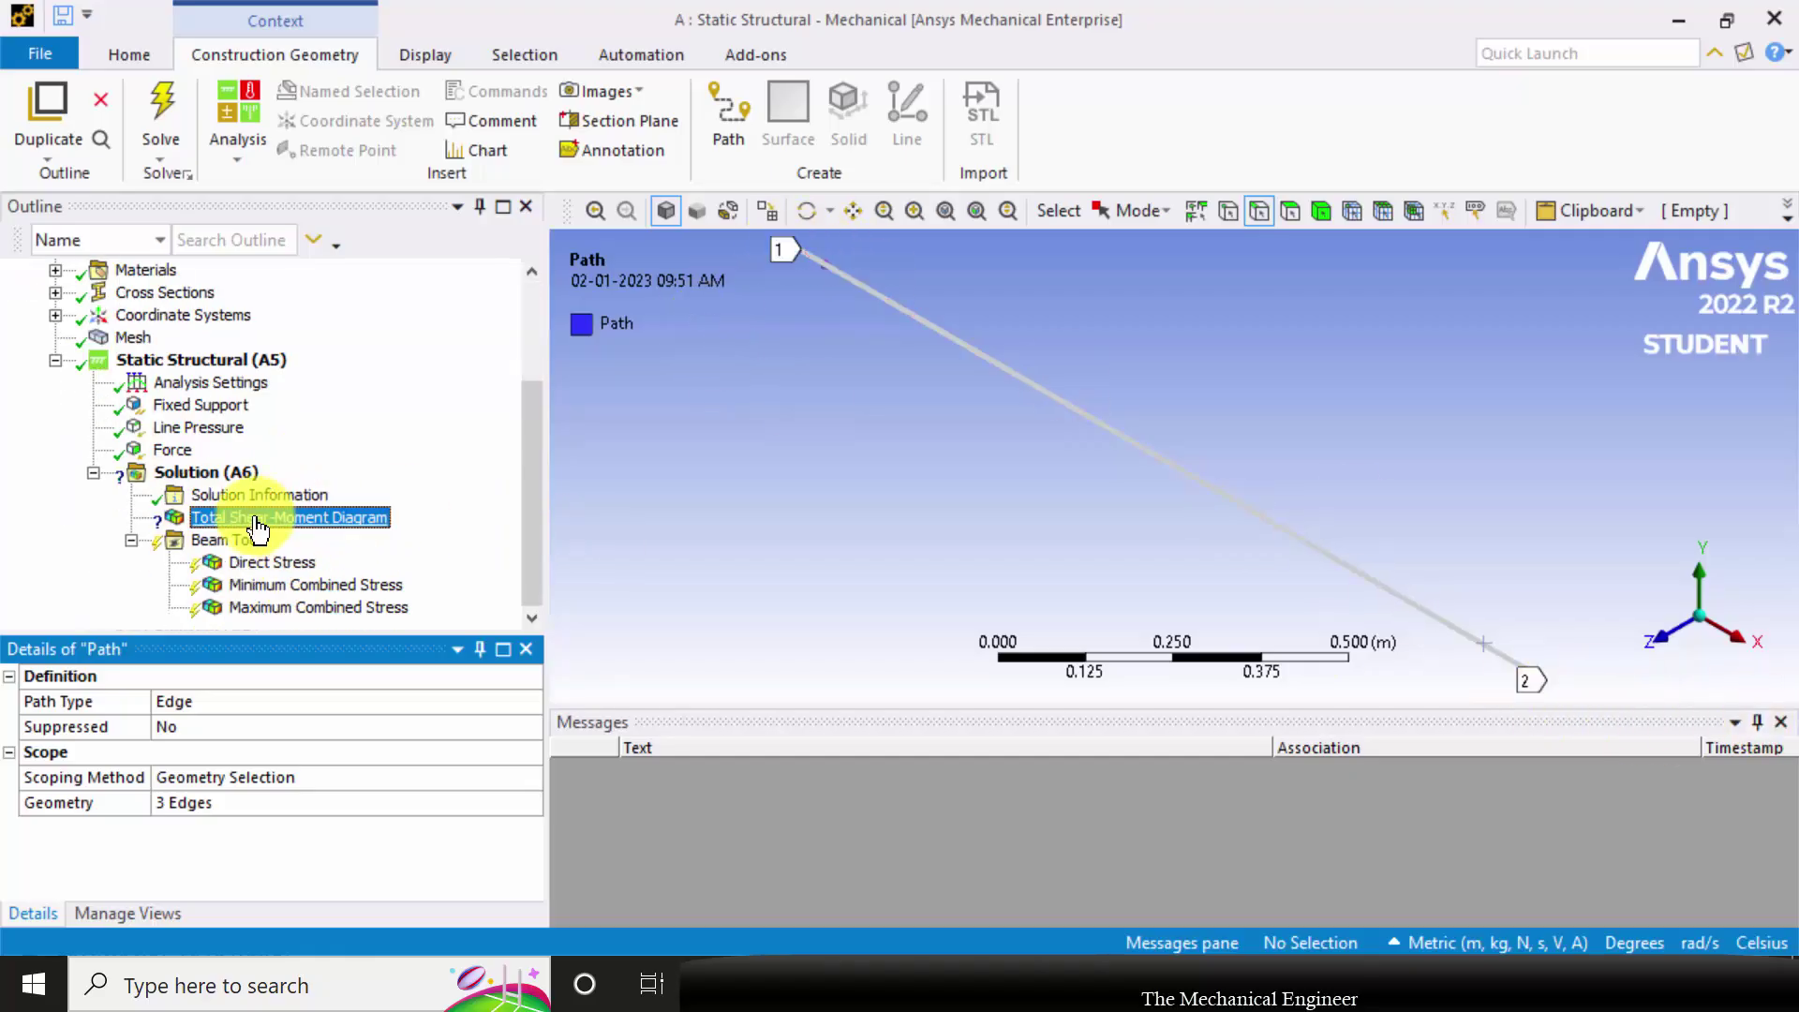
pyautogui.click(482, 726)
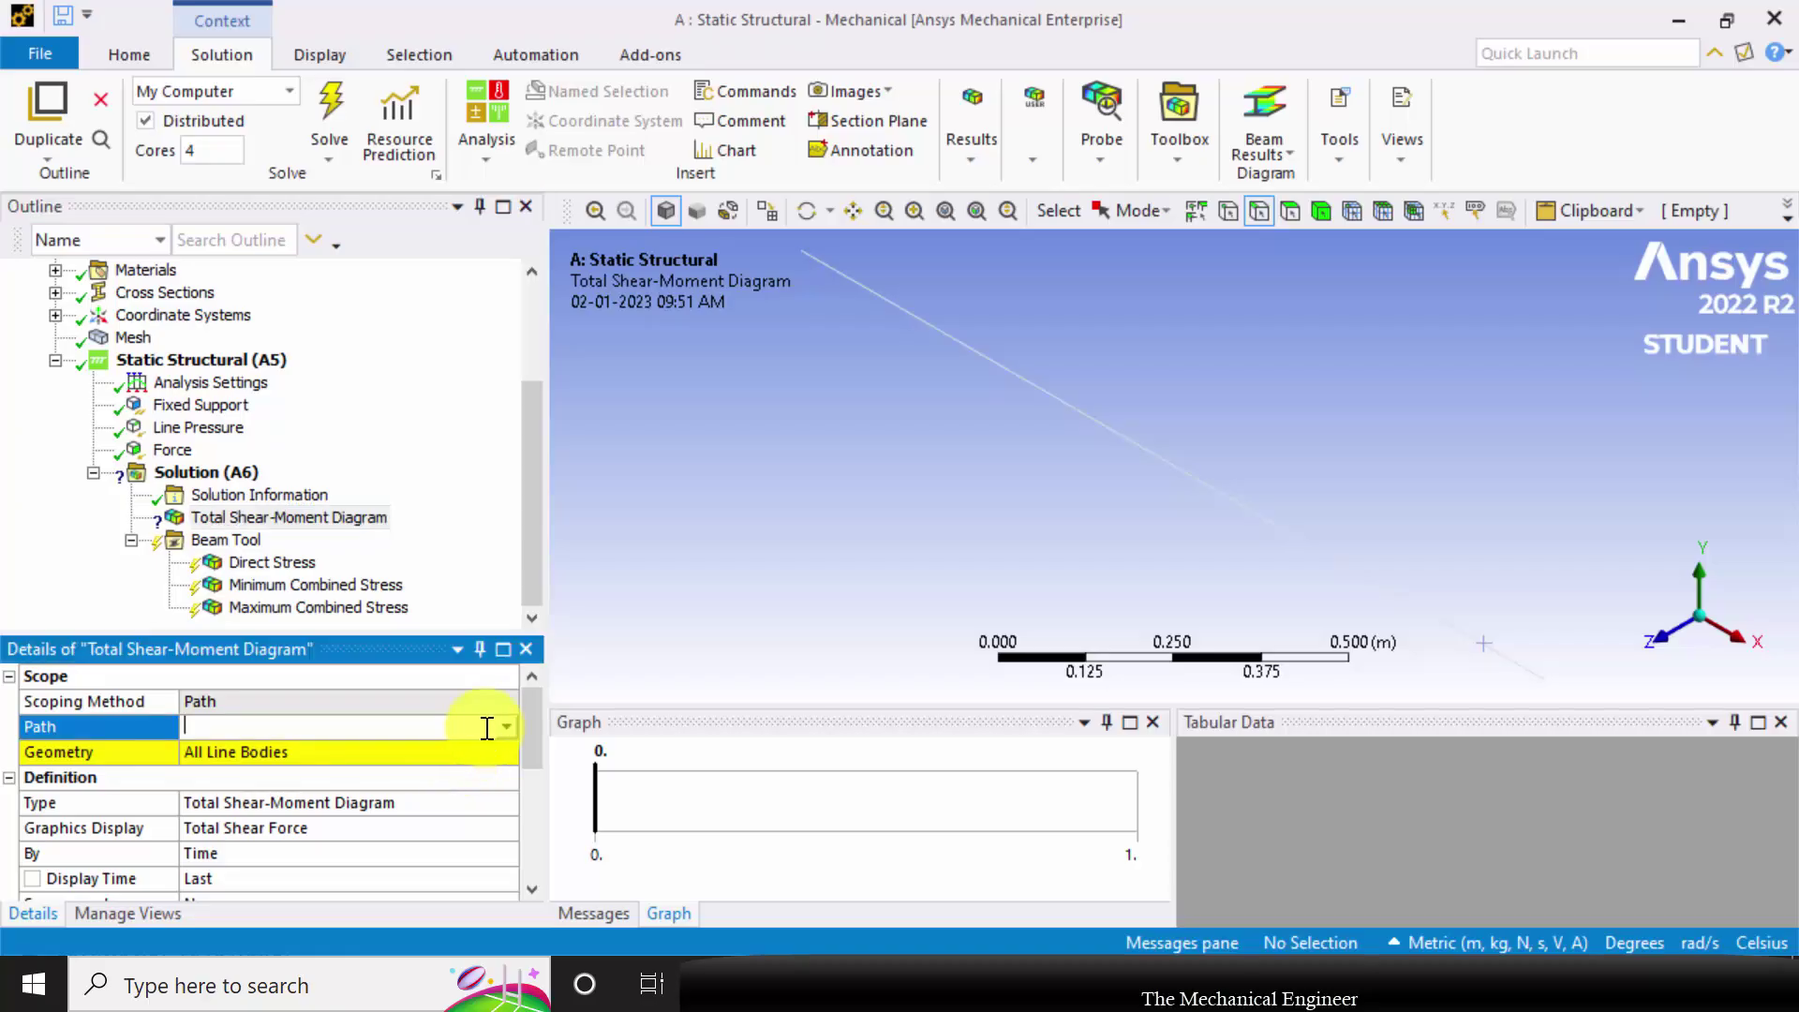
pyautogui.click(503, 726)
pyautogui.click(478, 750)
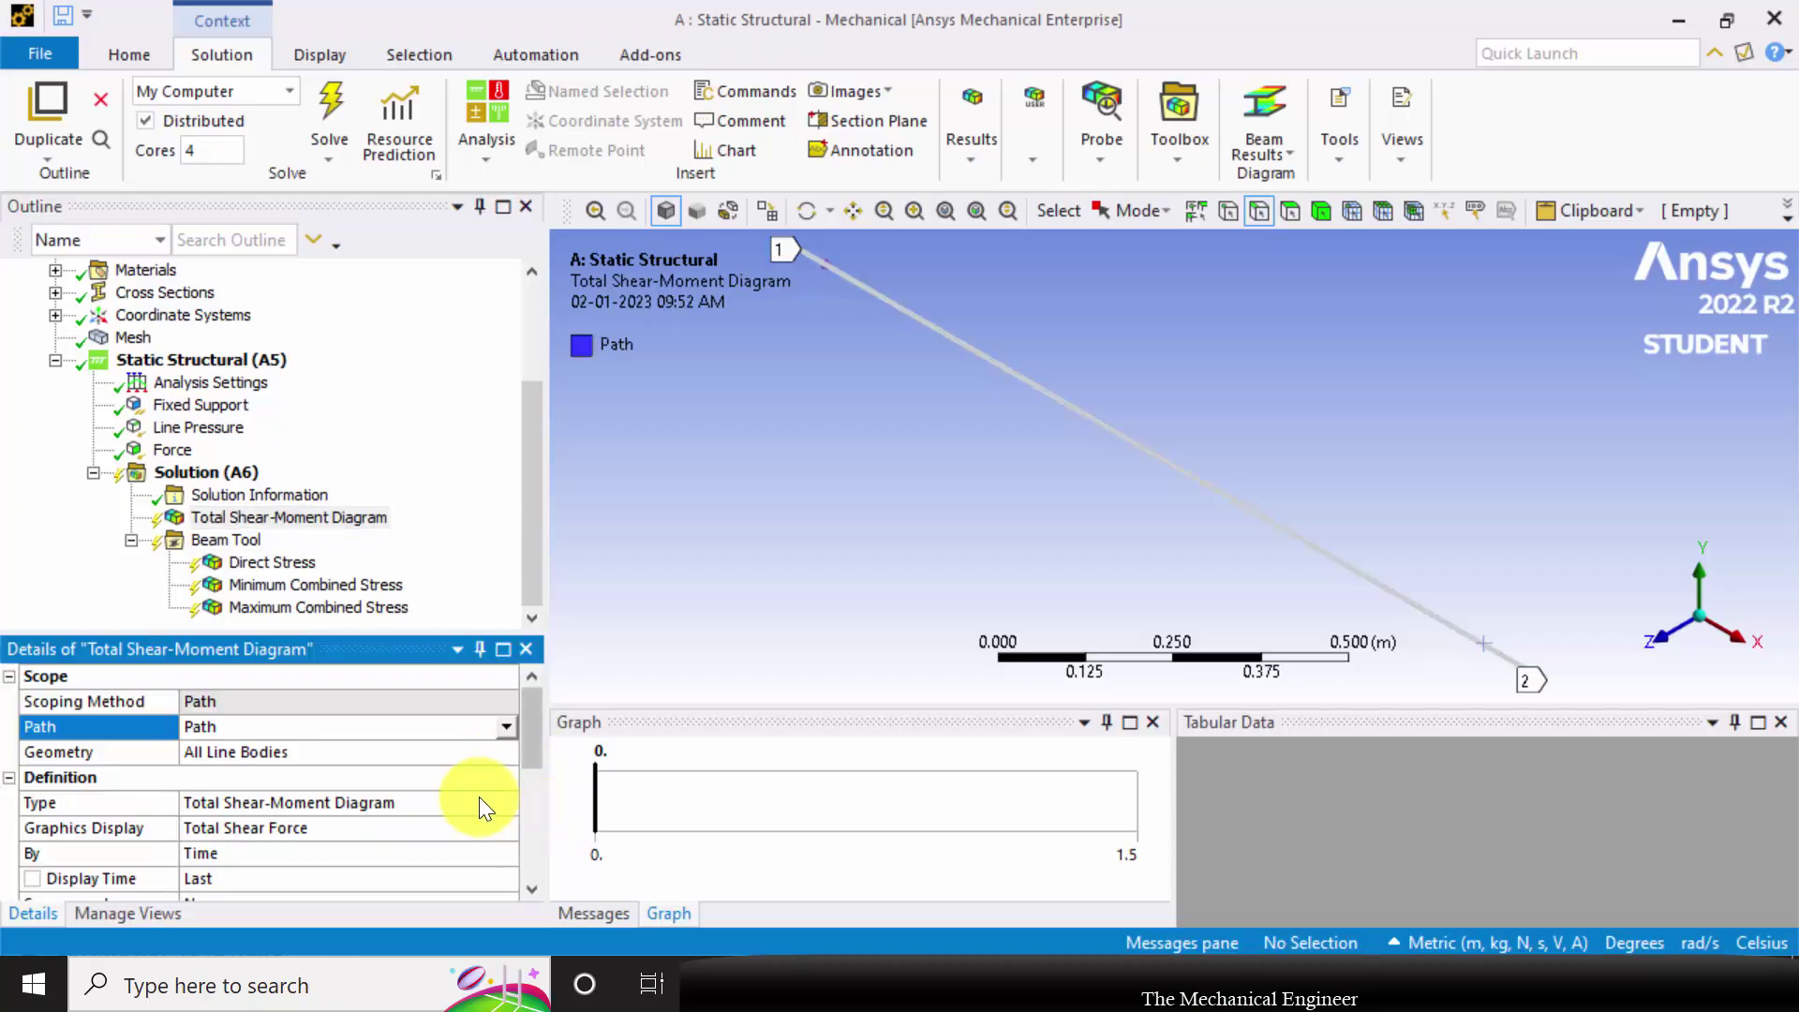
# Step: Change the shear-moment diagram type to Directional Shear-Moment Diagram (VY-MZ-UY)
pyautogui.scroll(-1, 480, 797)
pyautogui.click(503, 729)
pyautogui.click(504, 727)
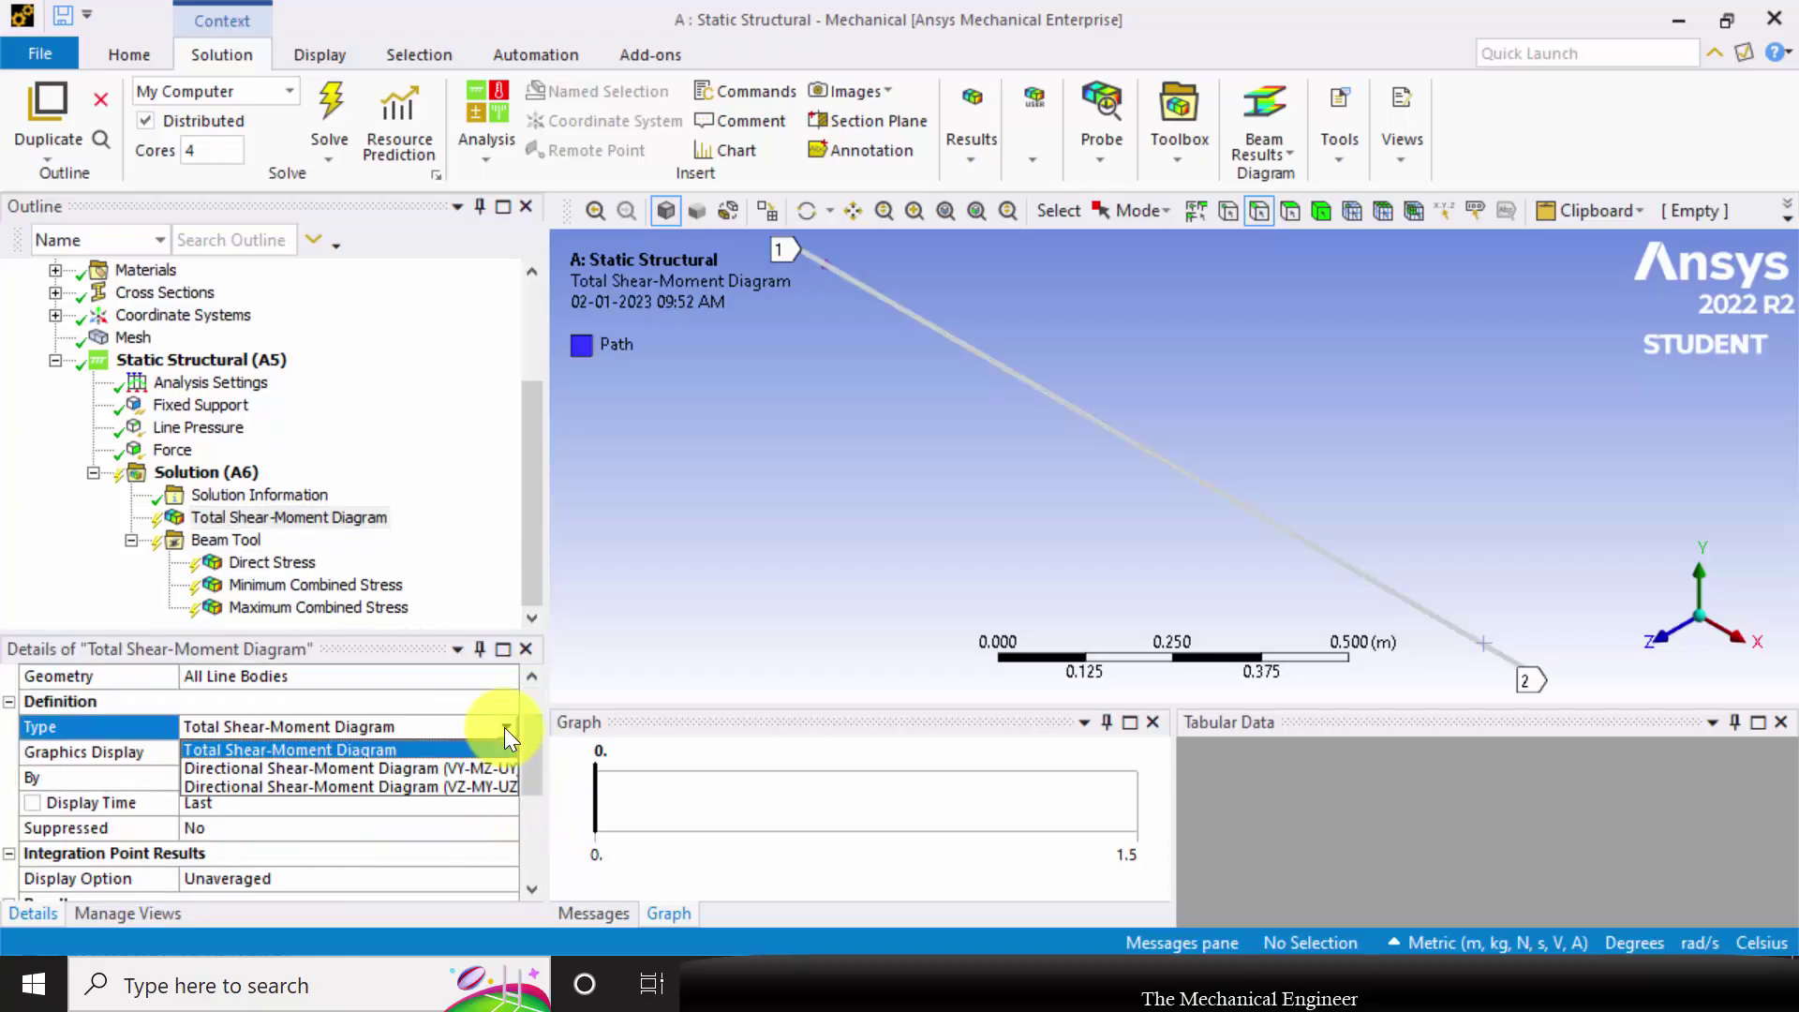
pyautogui.click(474, 770)
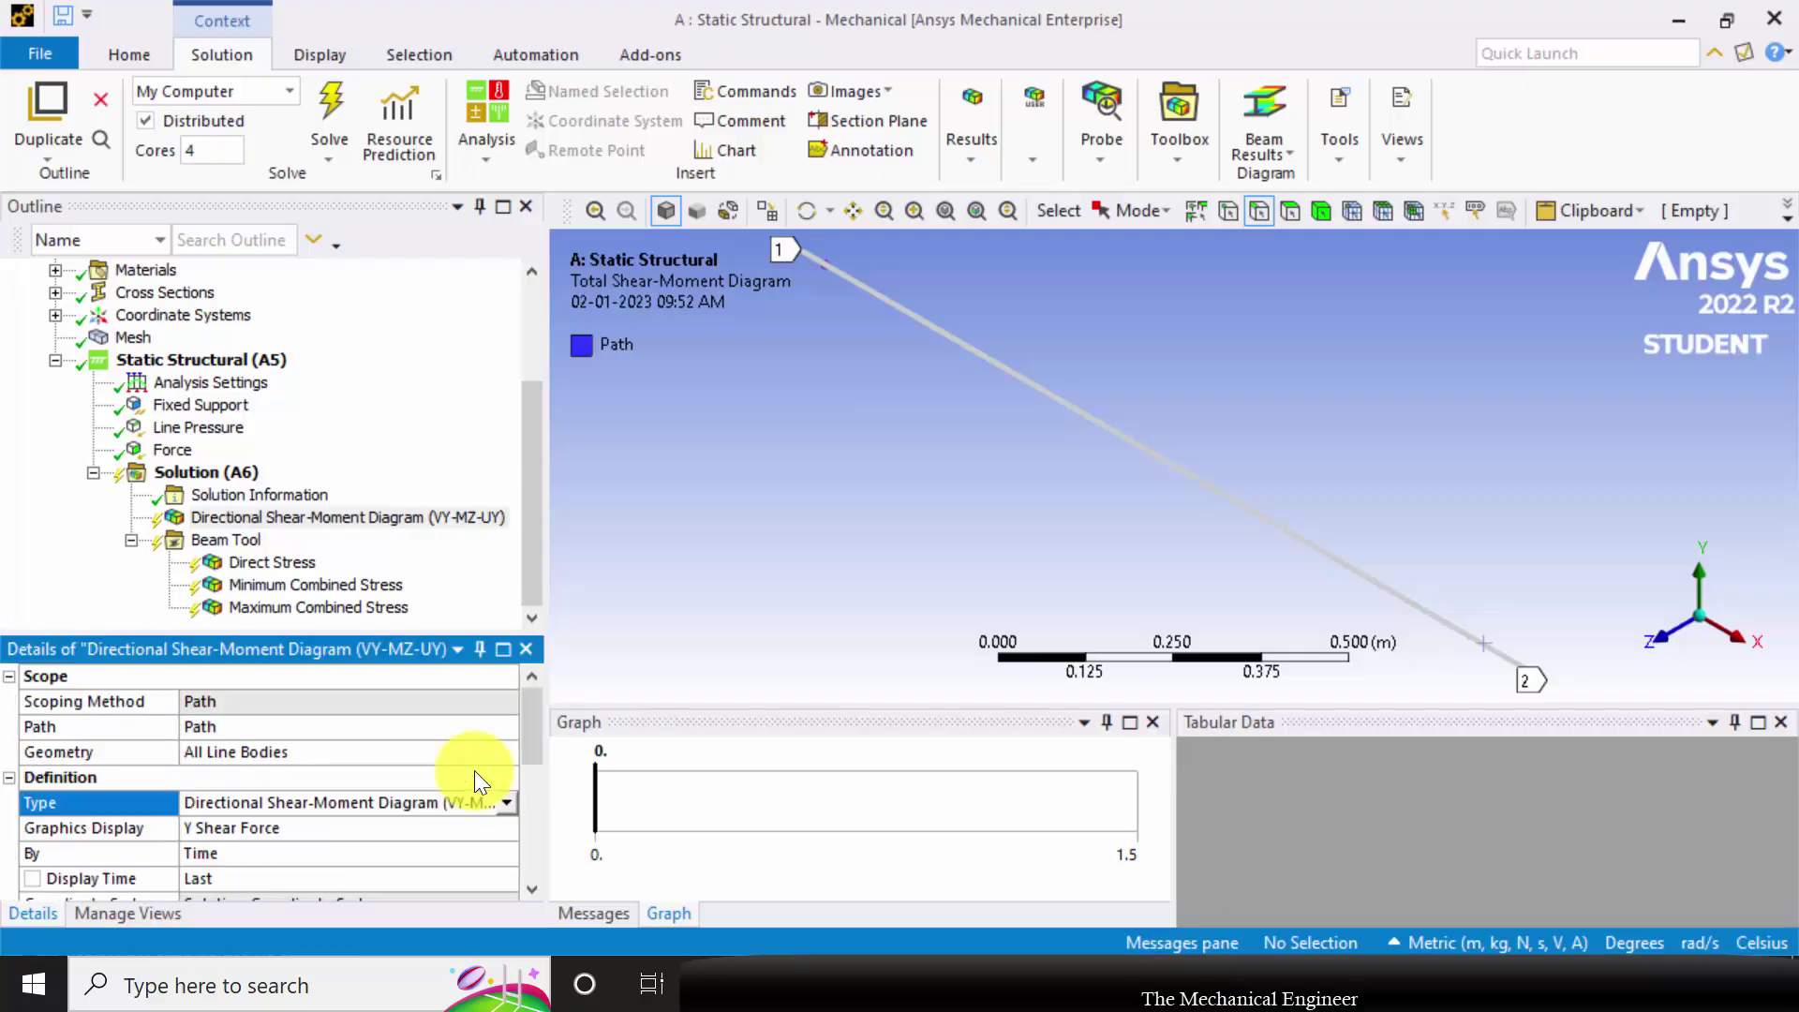
# Step: Evaluate all results of the solution
pyautogui.scroll(-3, 499, 769)
pyautogui.scroll(-2, 468, 759)
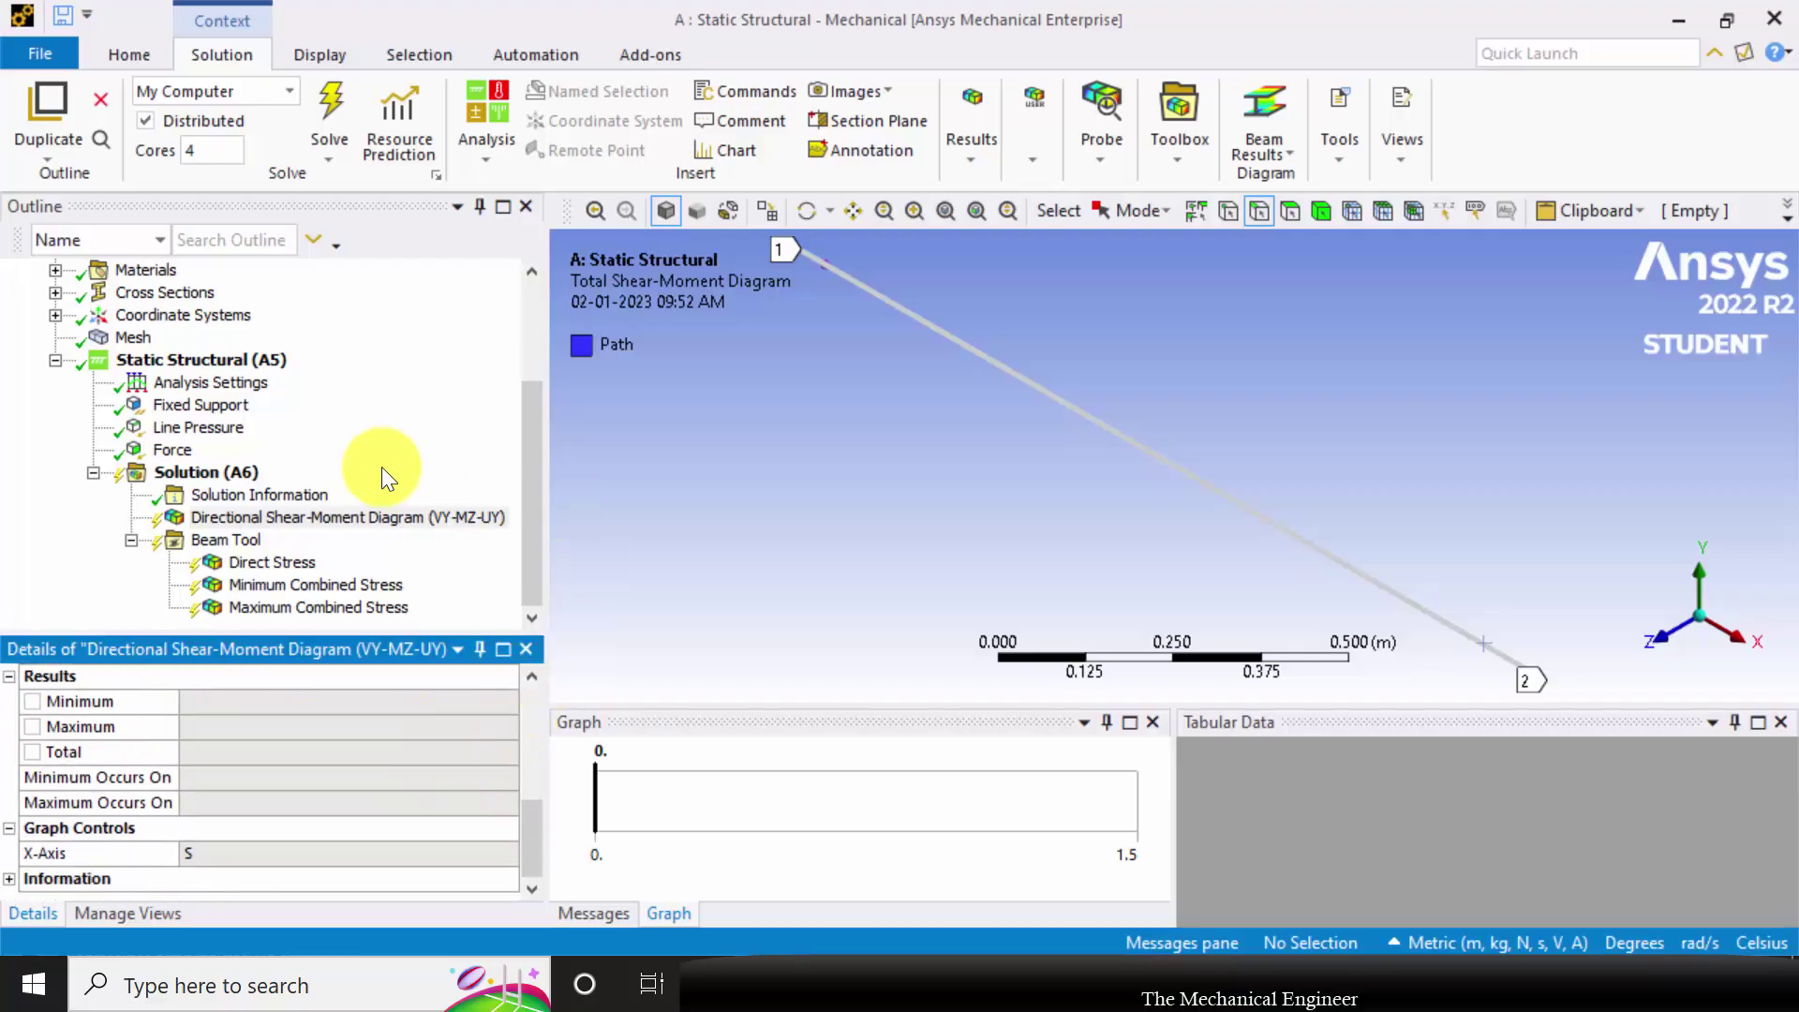
pyautogui.click(211, 473)
pyautogui.rightClick(223, 476)
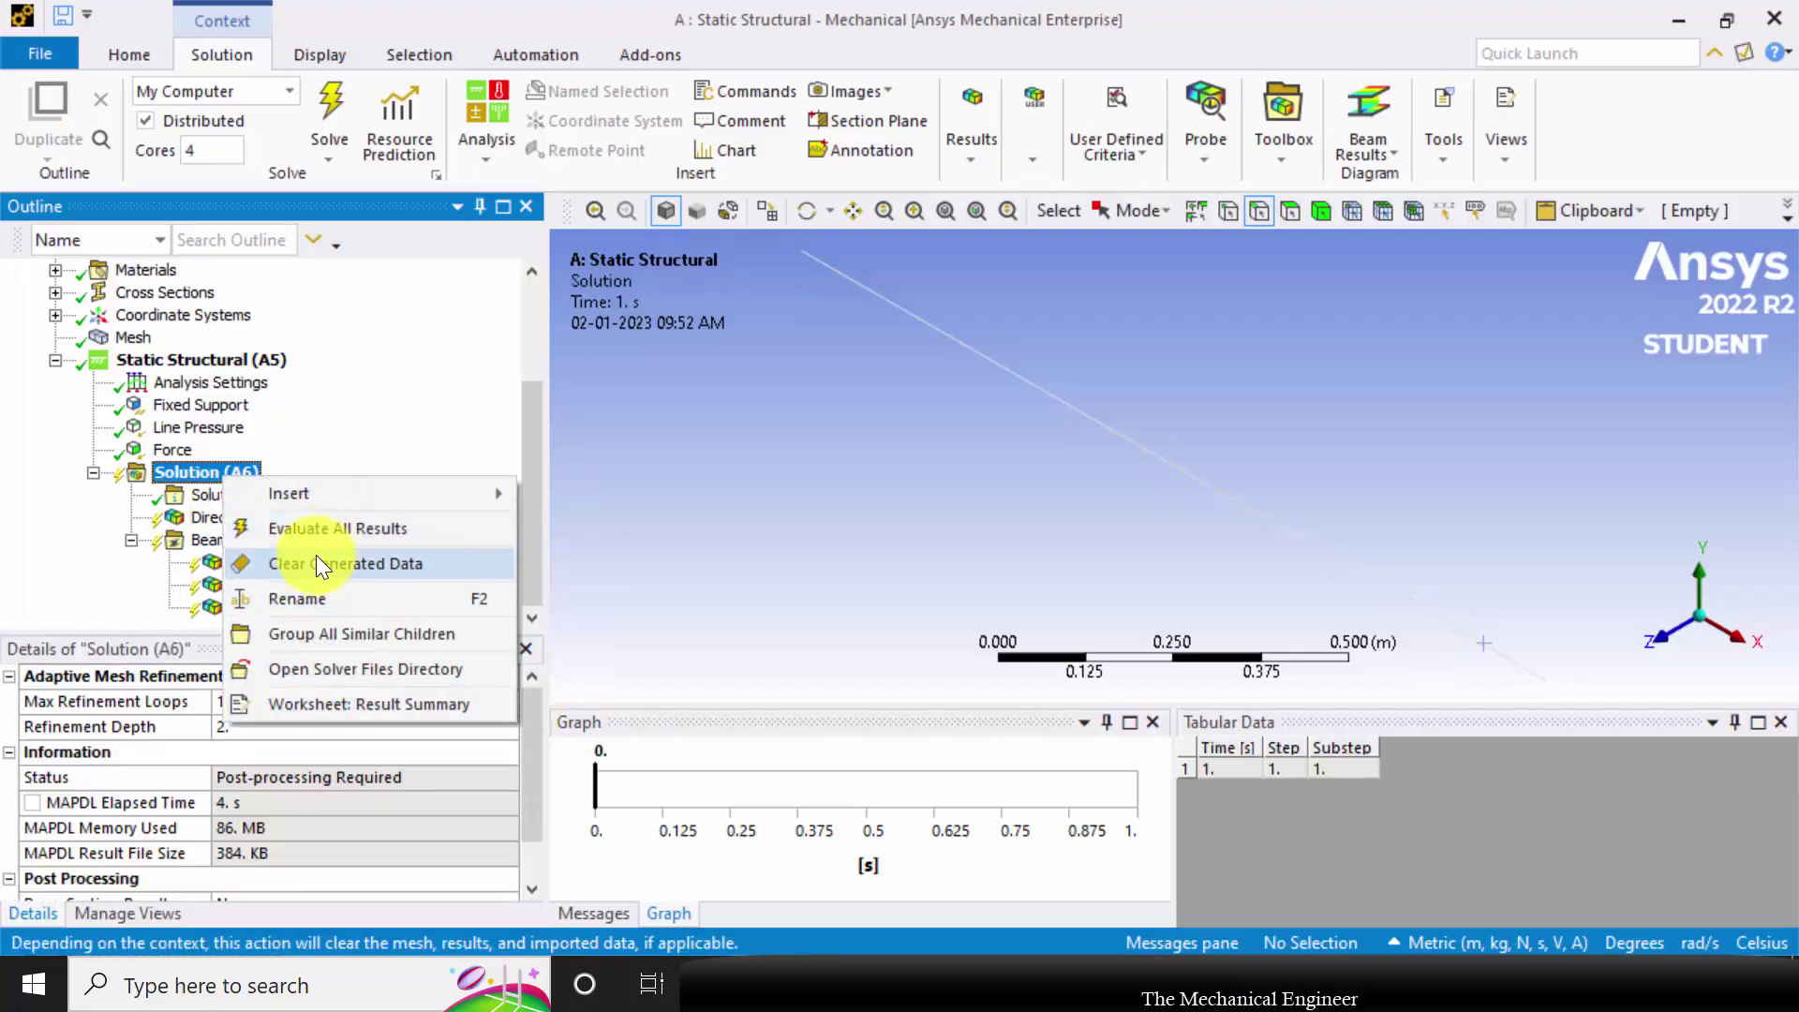
pyautogui.click(314, 529)
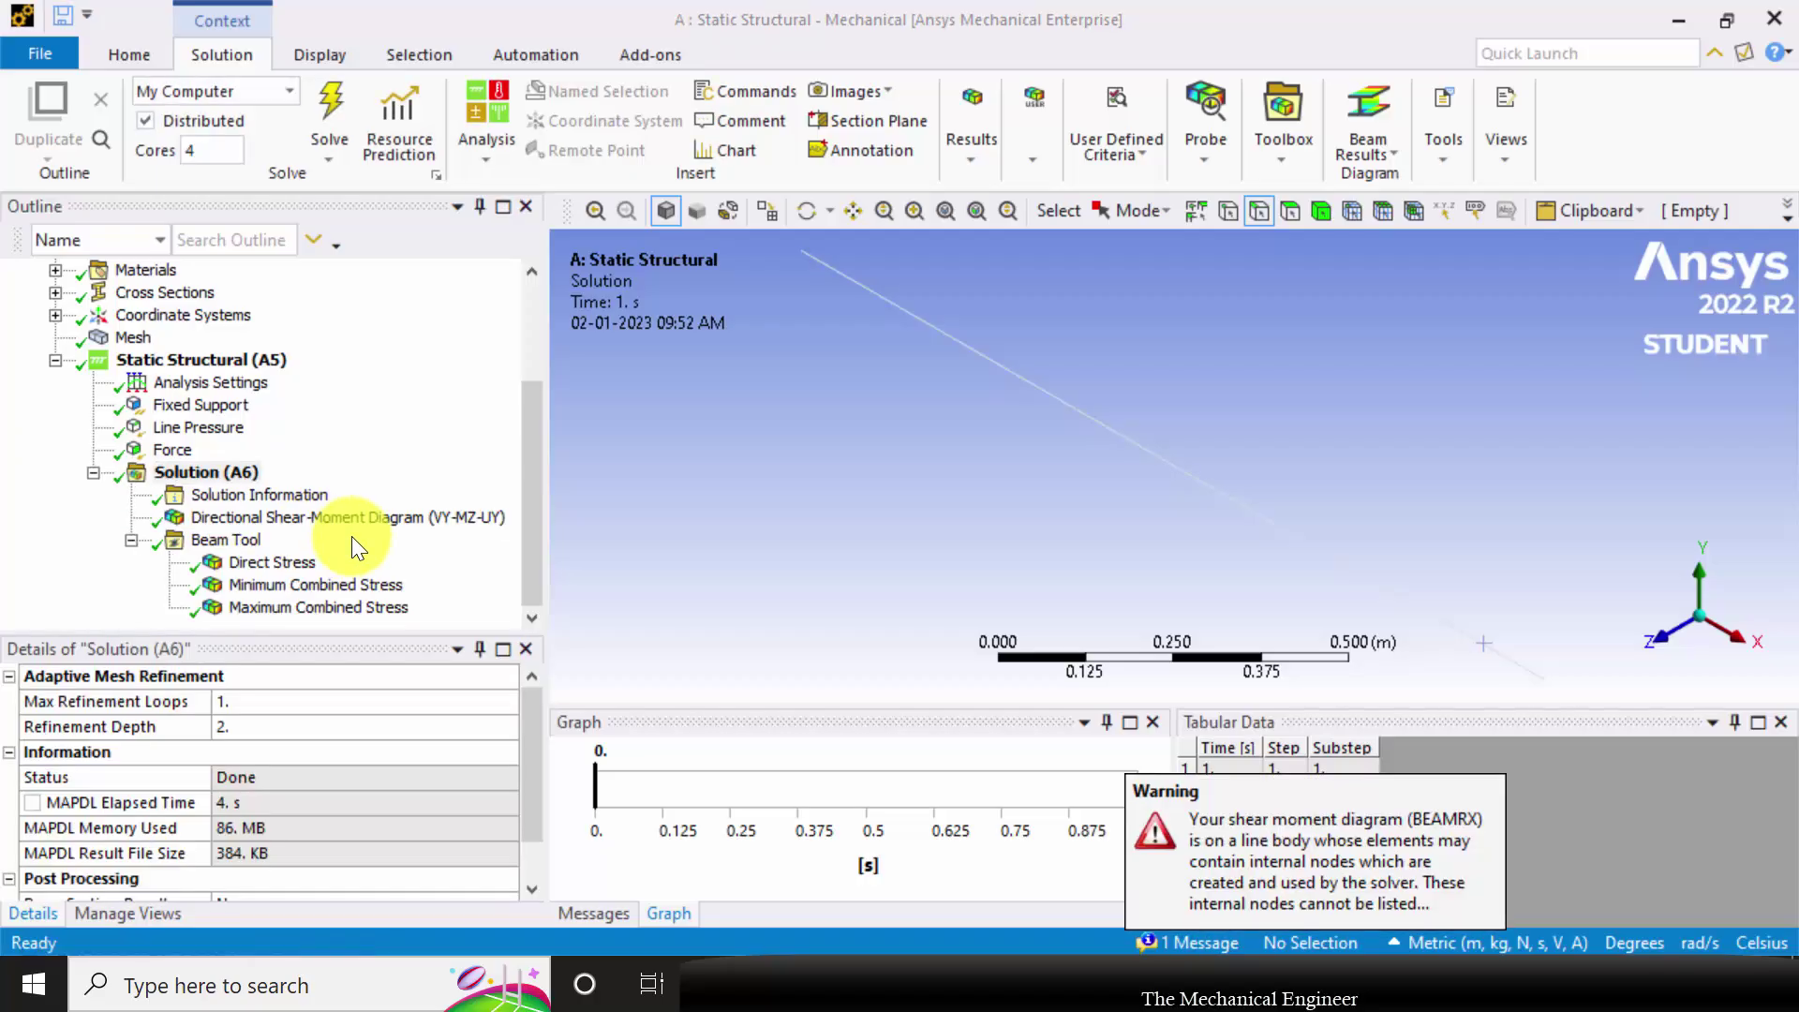
# Step: Review the directional shear-moment diagram and the Maximum Combined Stress plot, then play and pause the stress animation
pyautogui.click(321, 520)
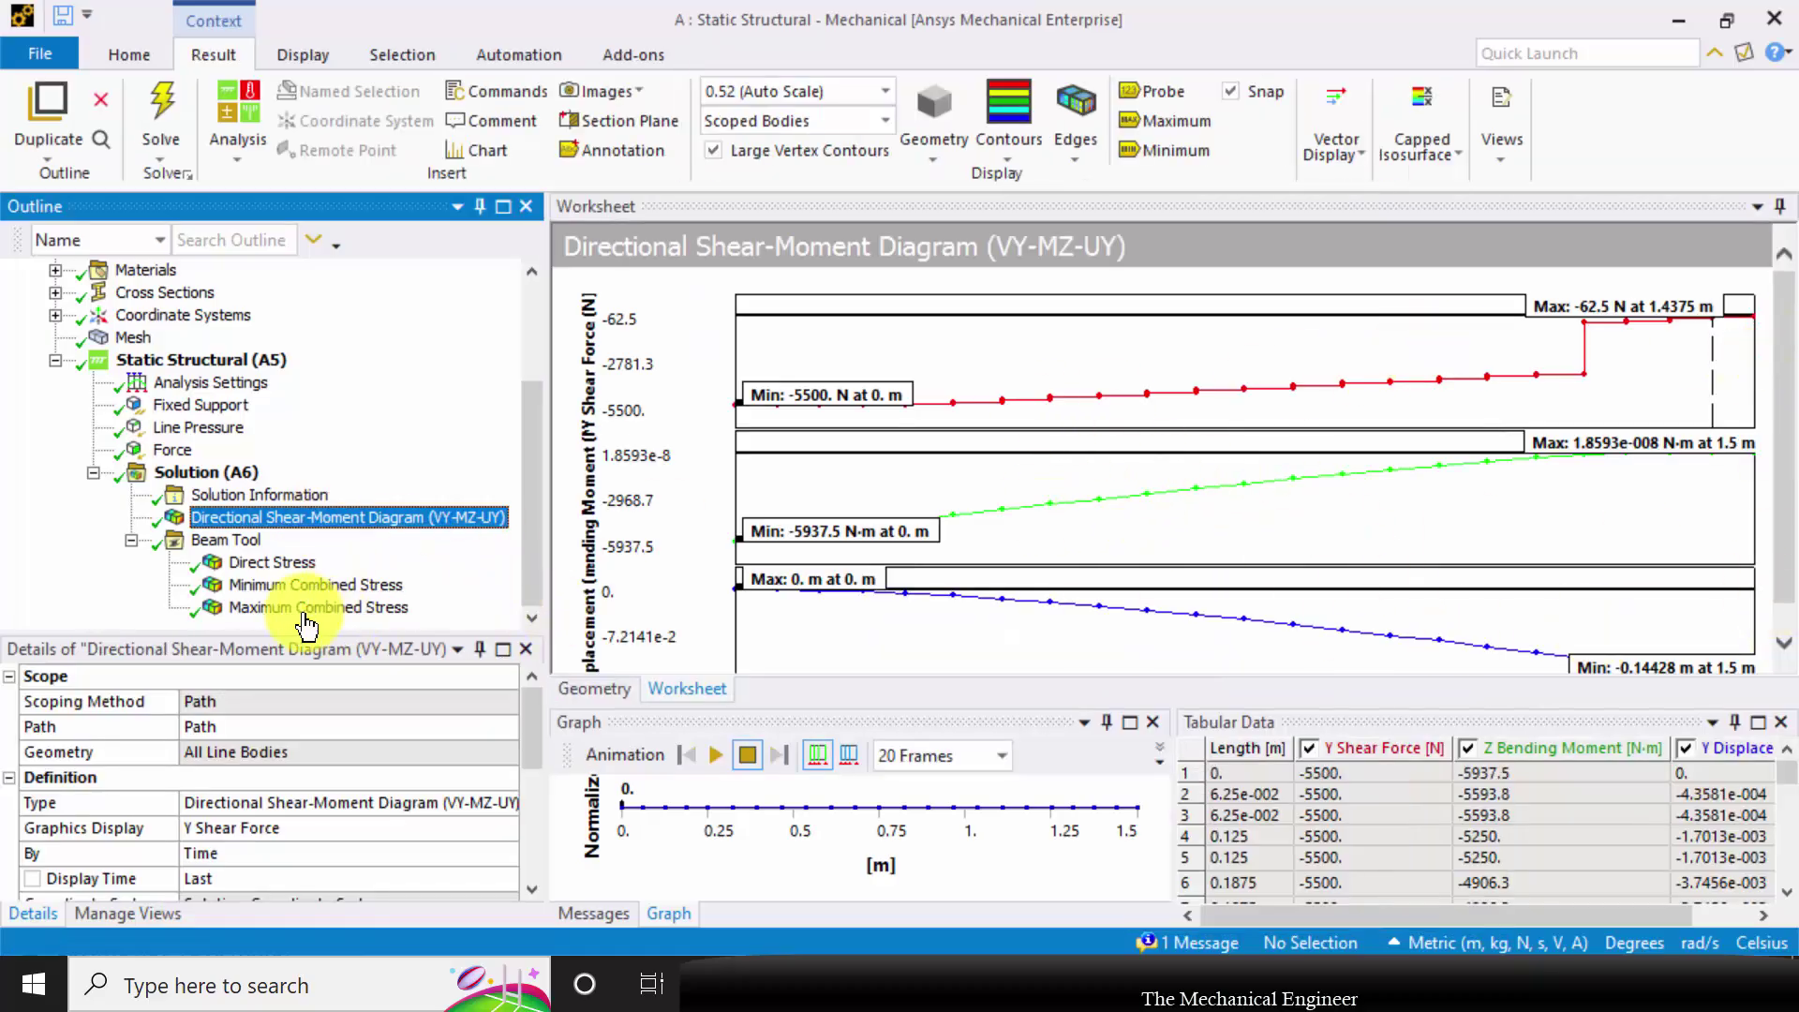
pyautogui.click(273, 609)
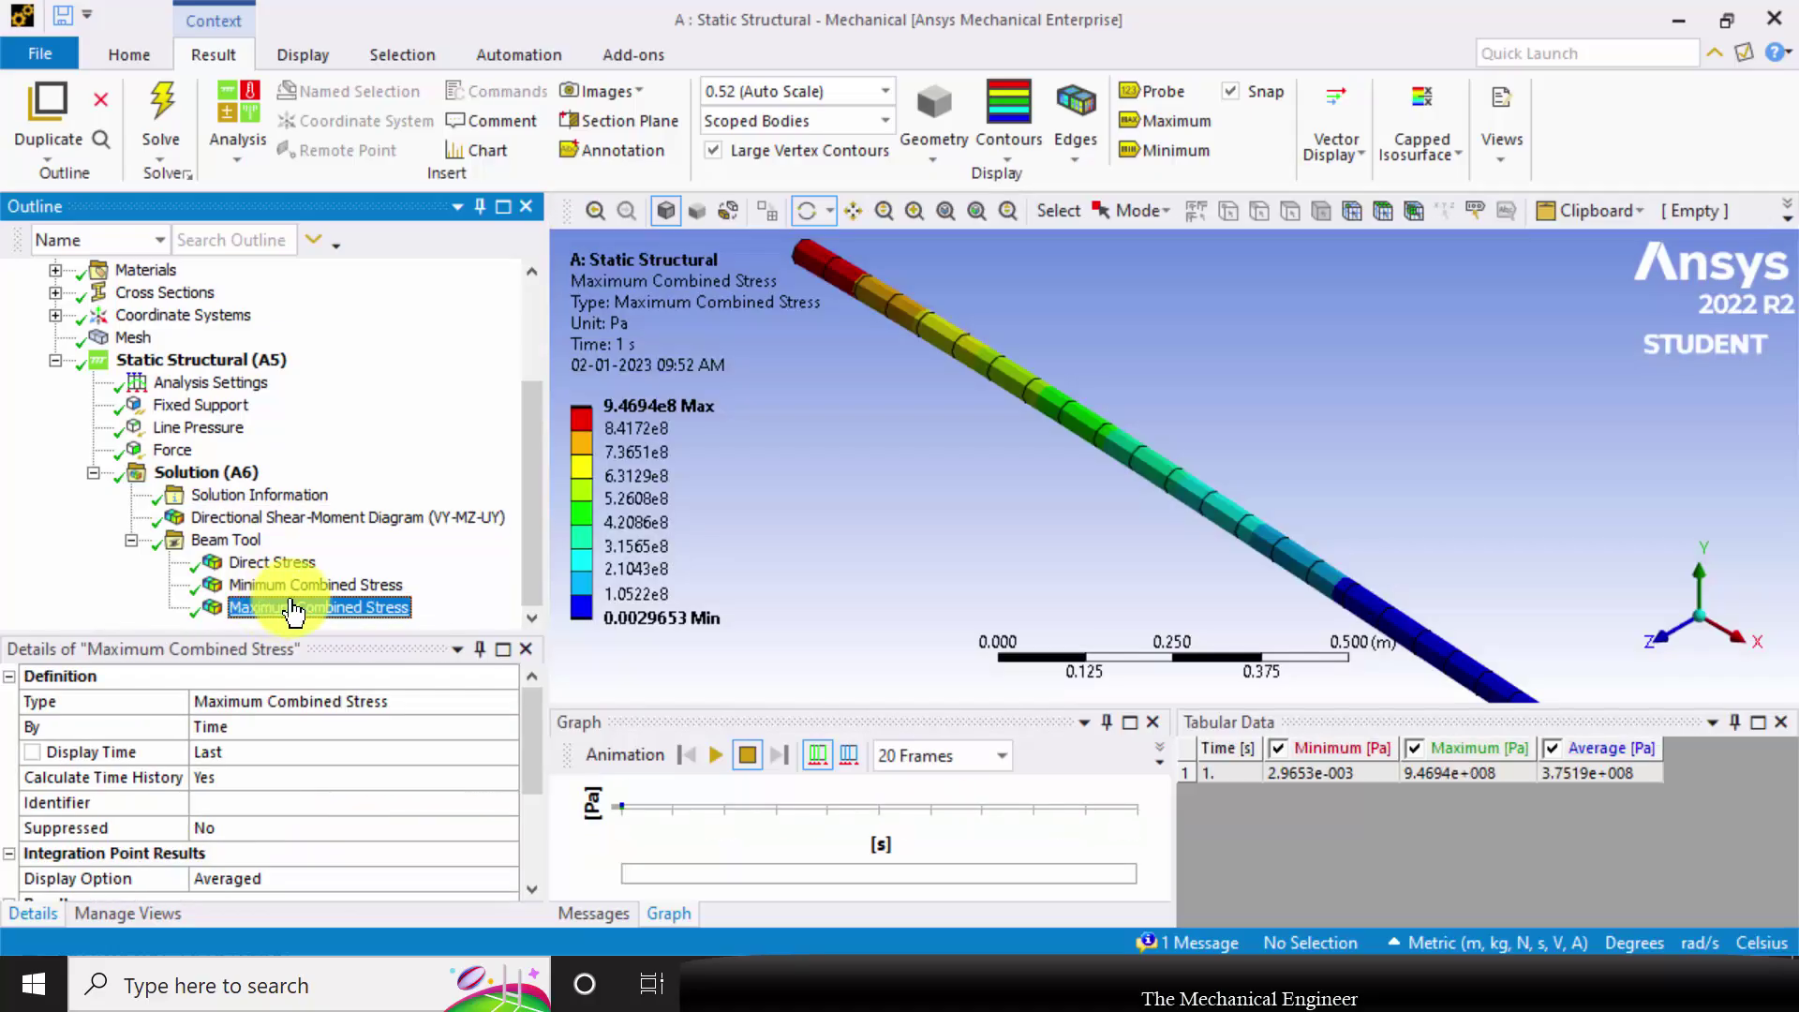
pyautogui.click(314, 586)
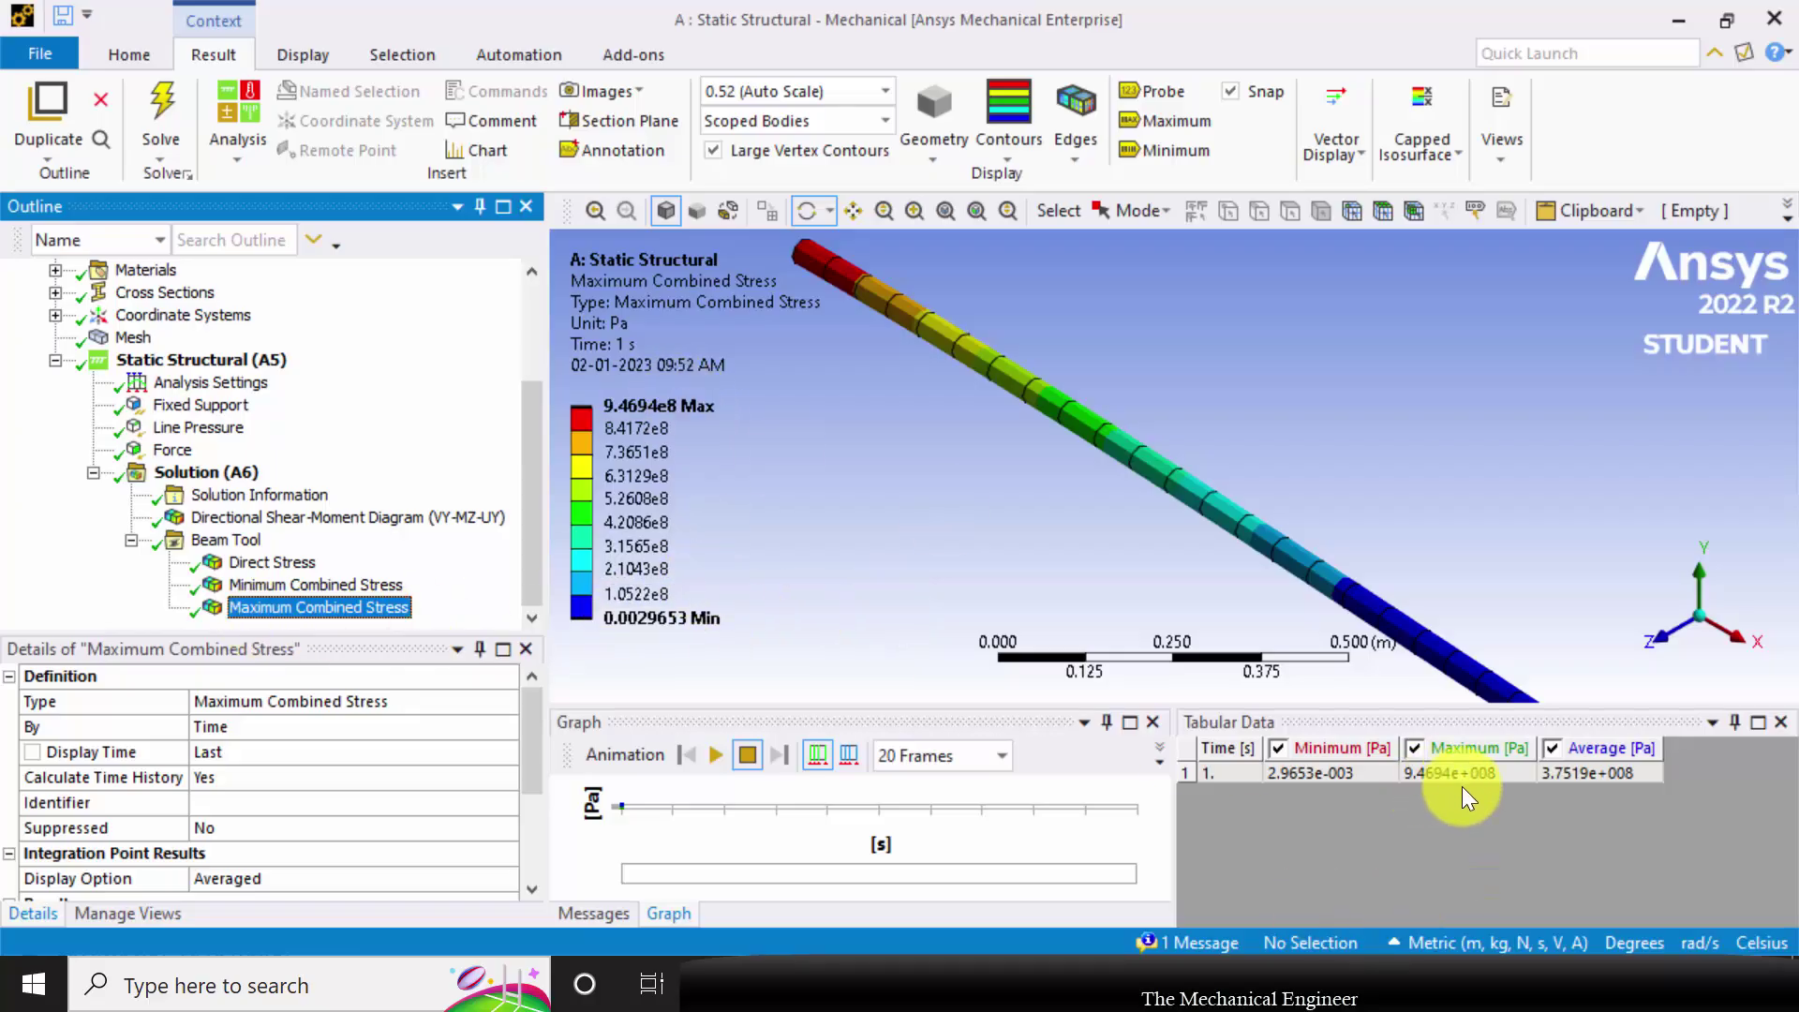
pyautogui.click(714, 755)
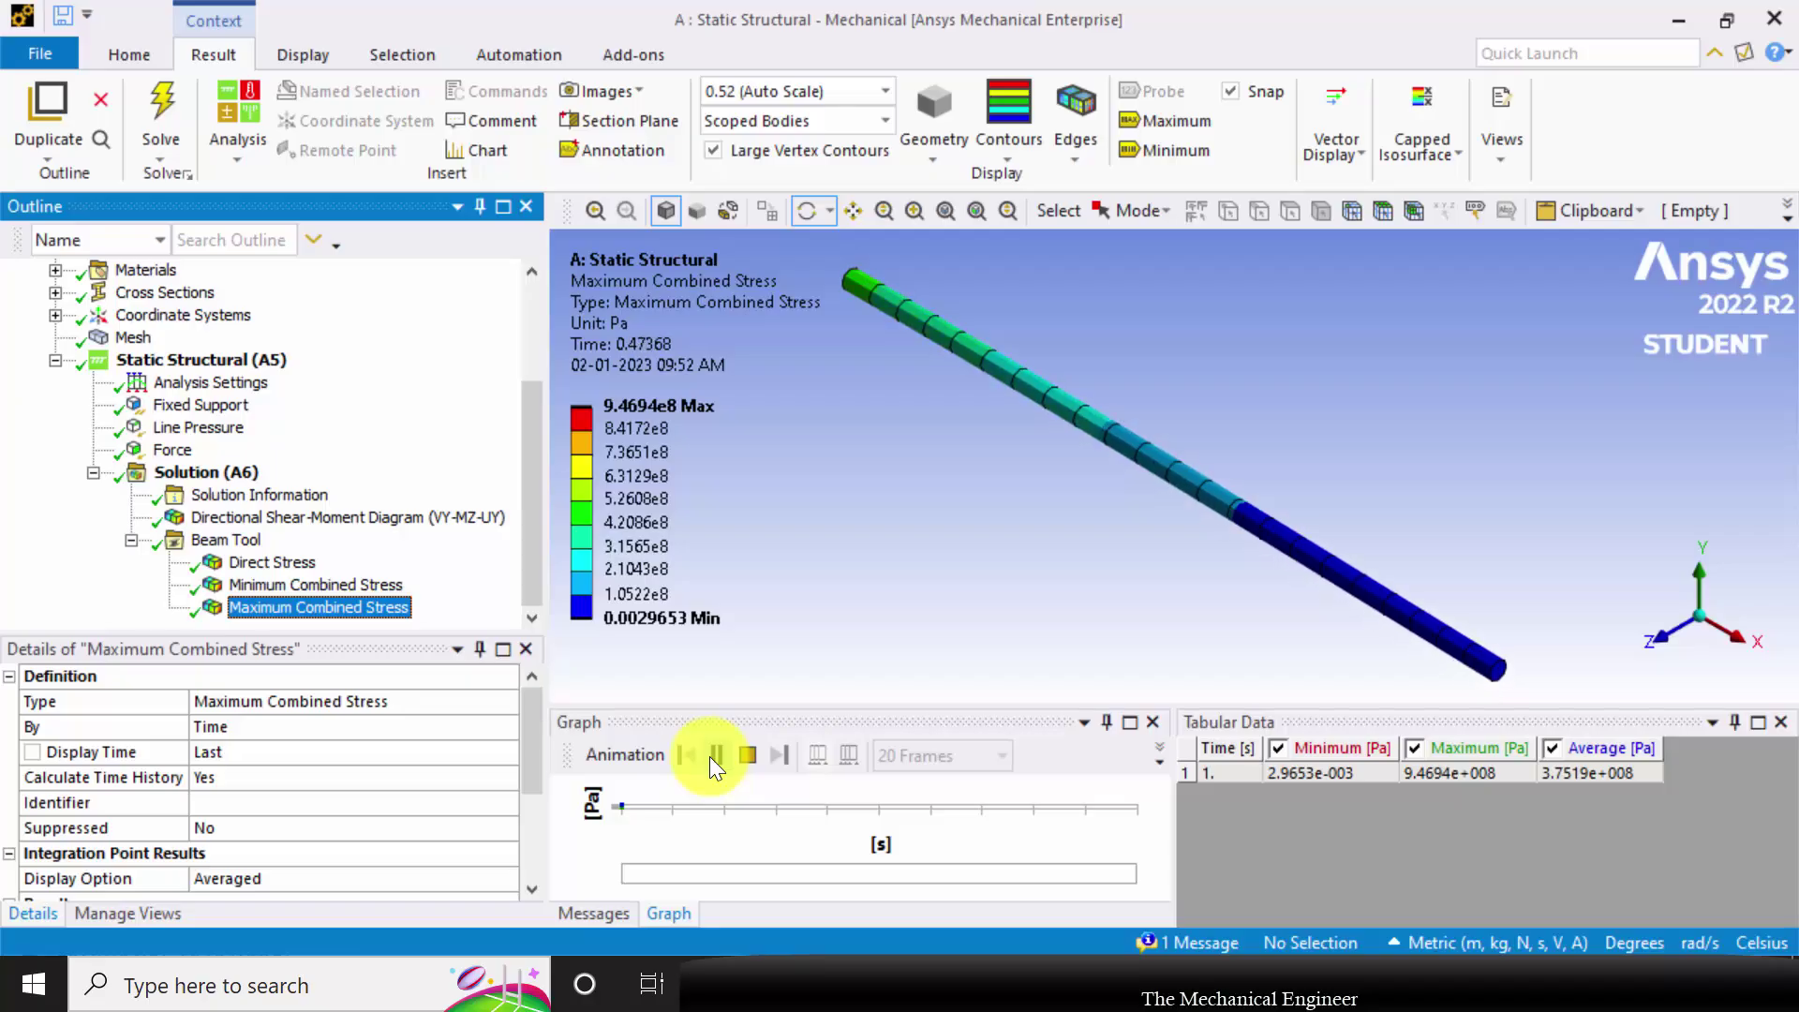
pyautogui.click(711, 756)
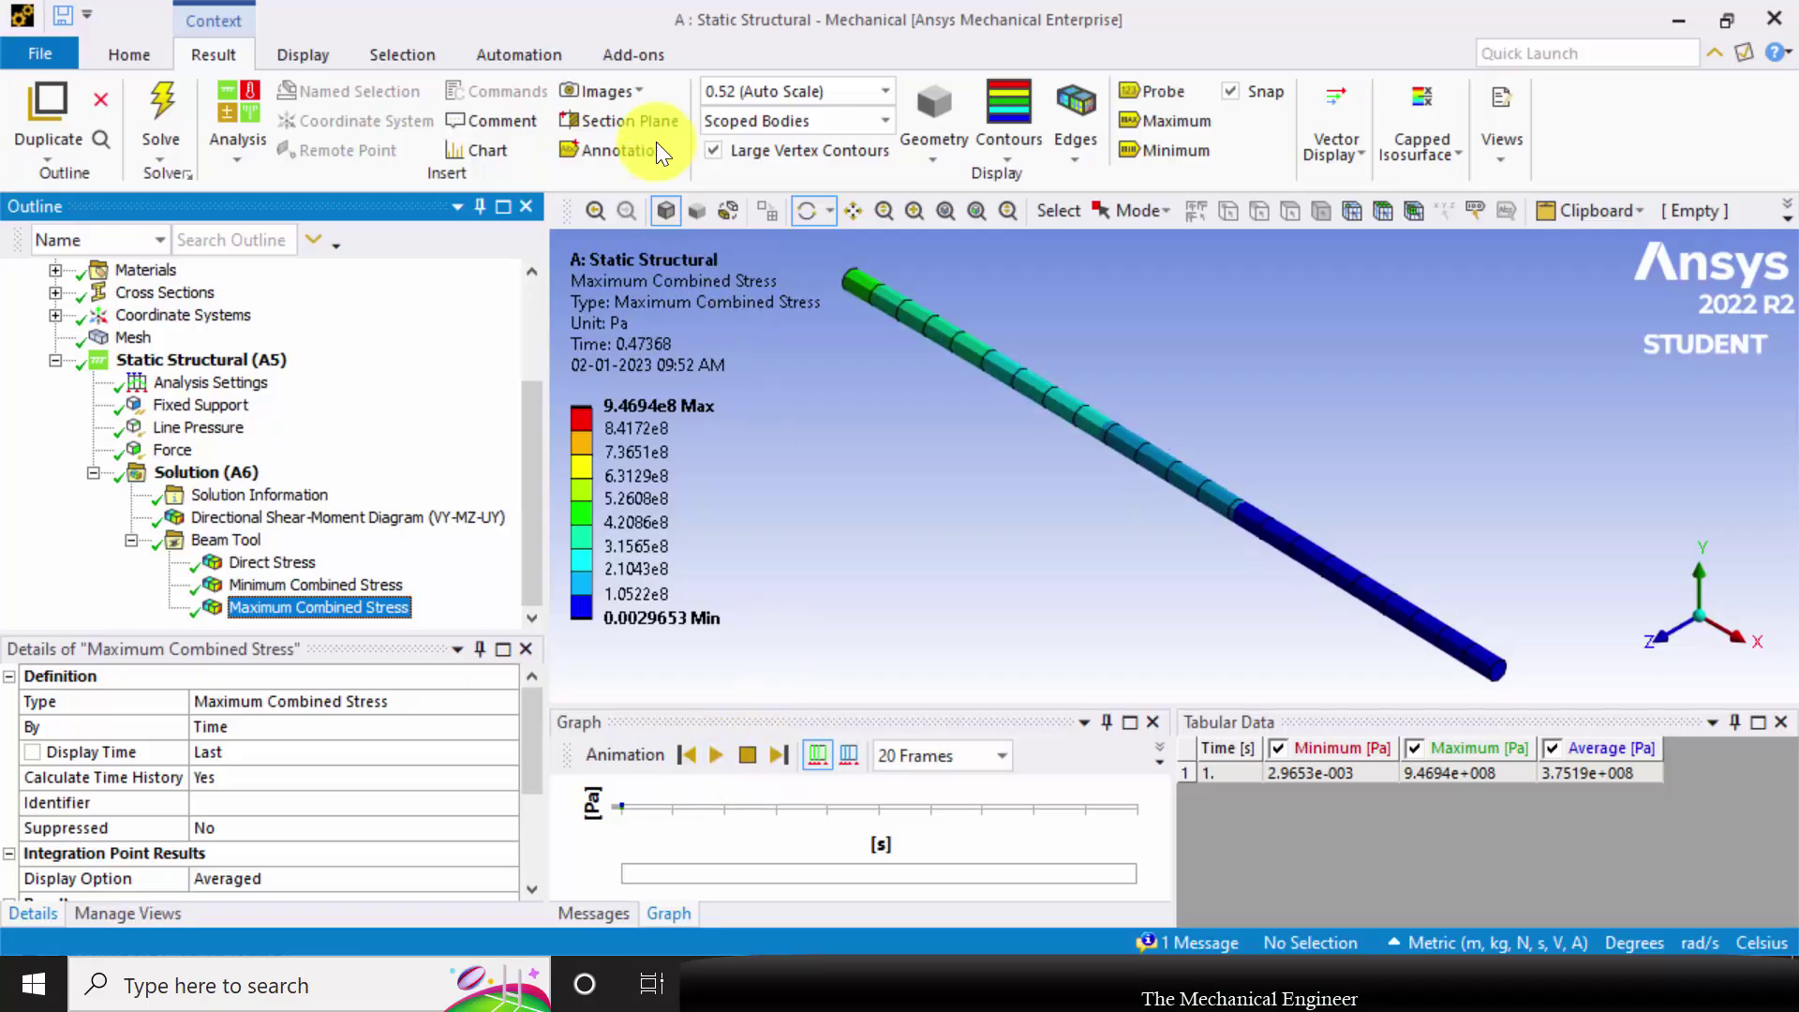
# Step: Export the Maximum Combined Stress plot to an image file, saved as a PNG named "max stress" in the Documents folder
pyautogui.click(605, 92)
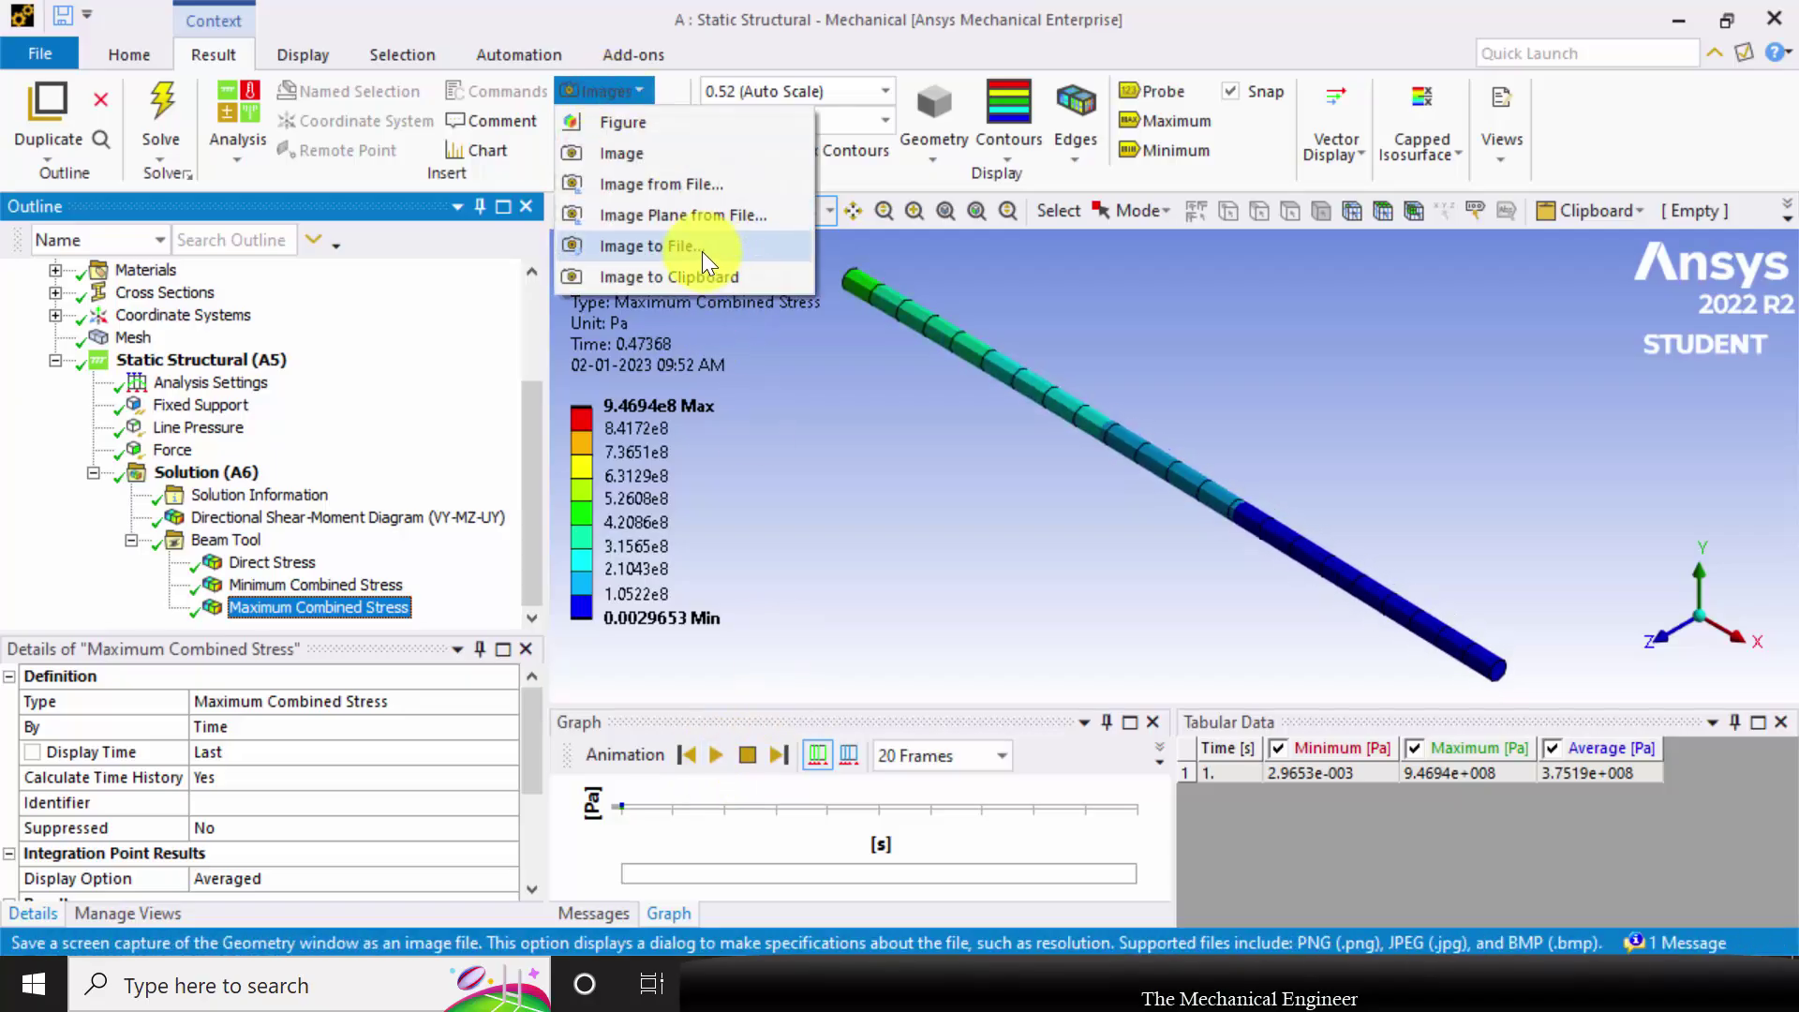
pyautogui.click(701, 251)
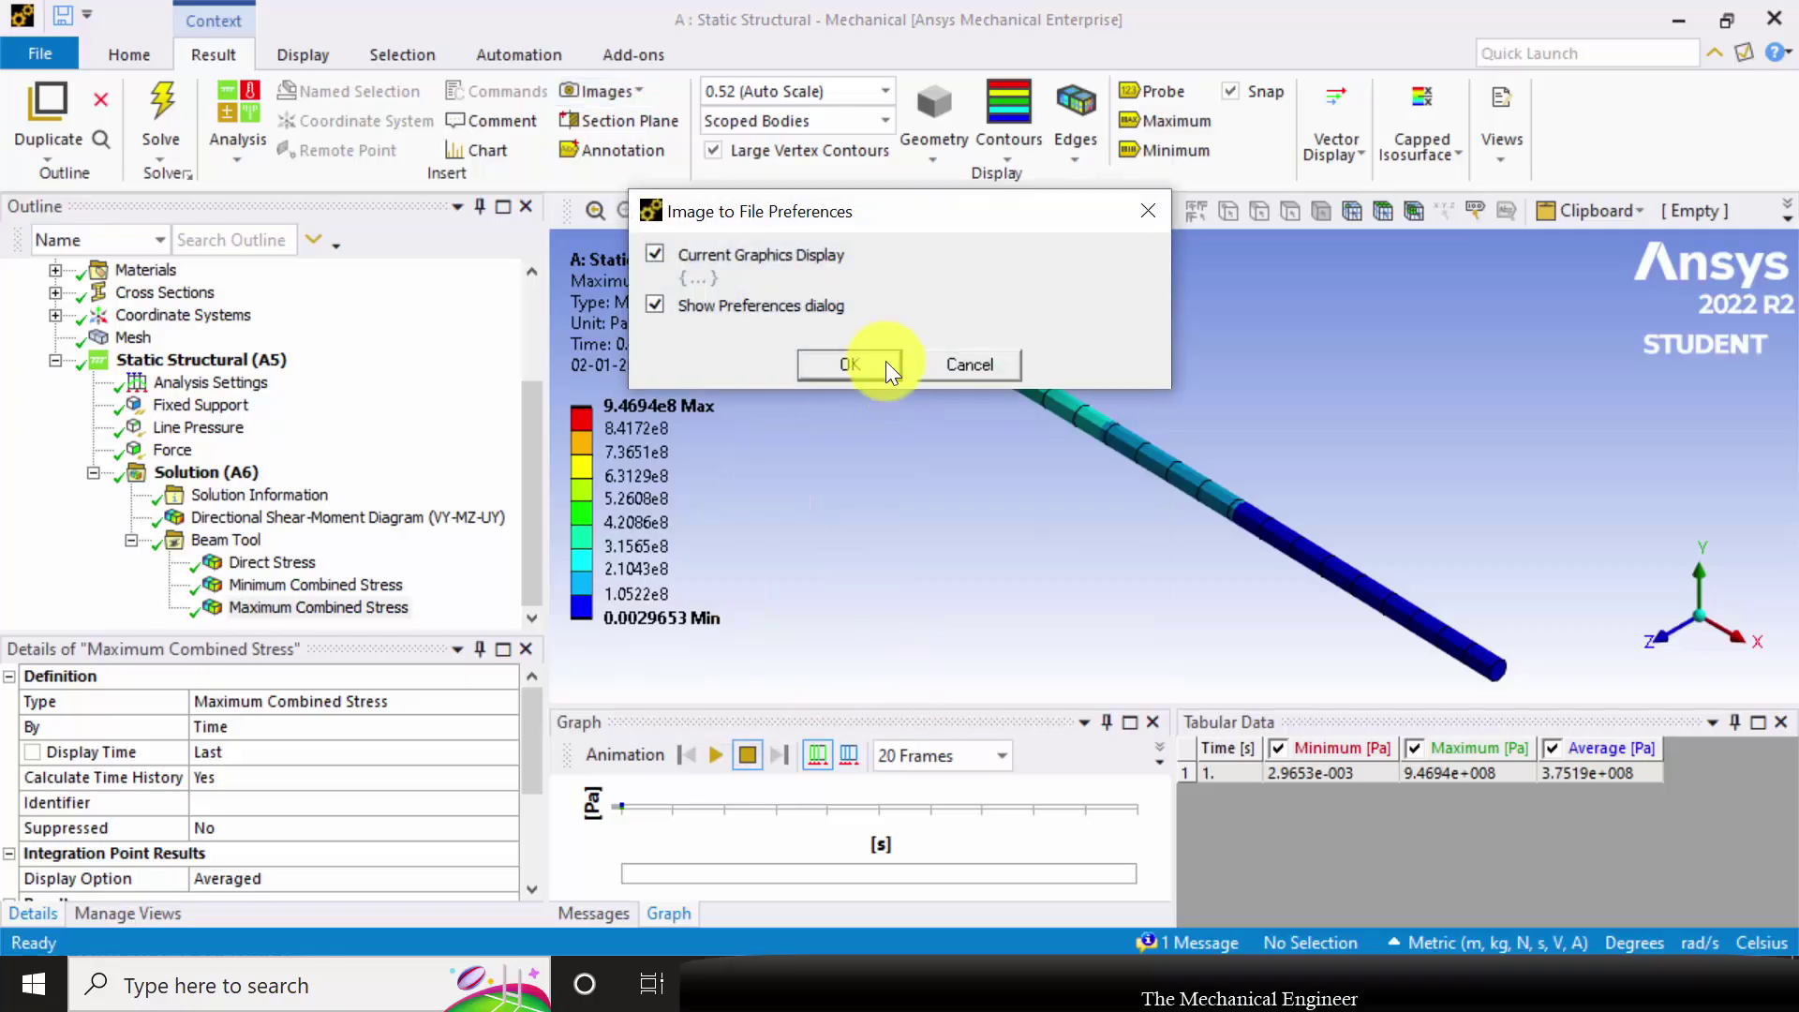
pyautogui.click(886, 362)
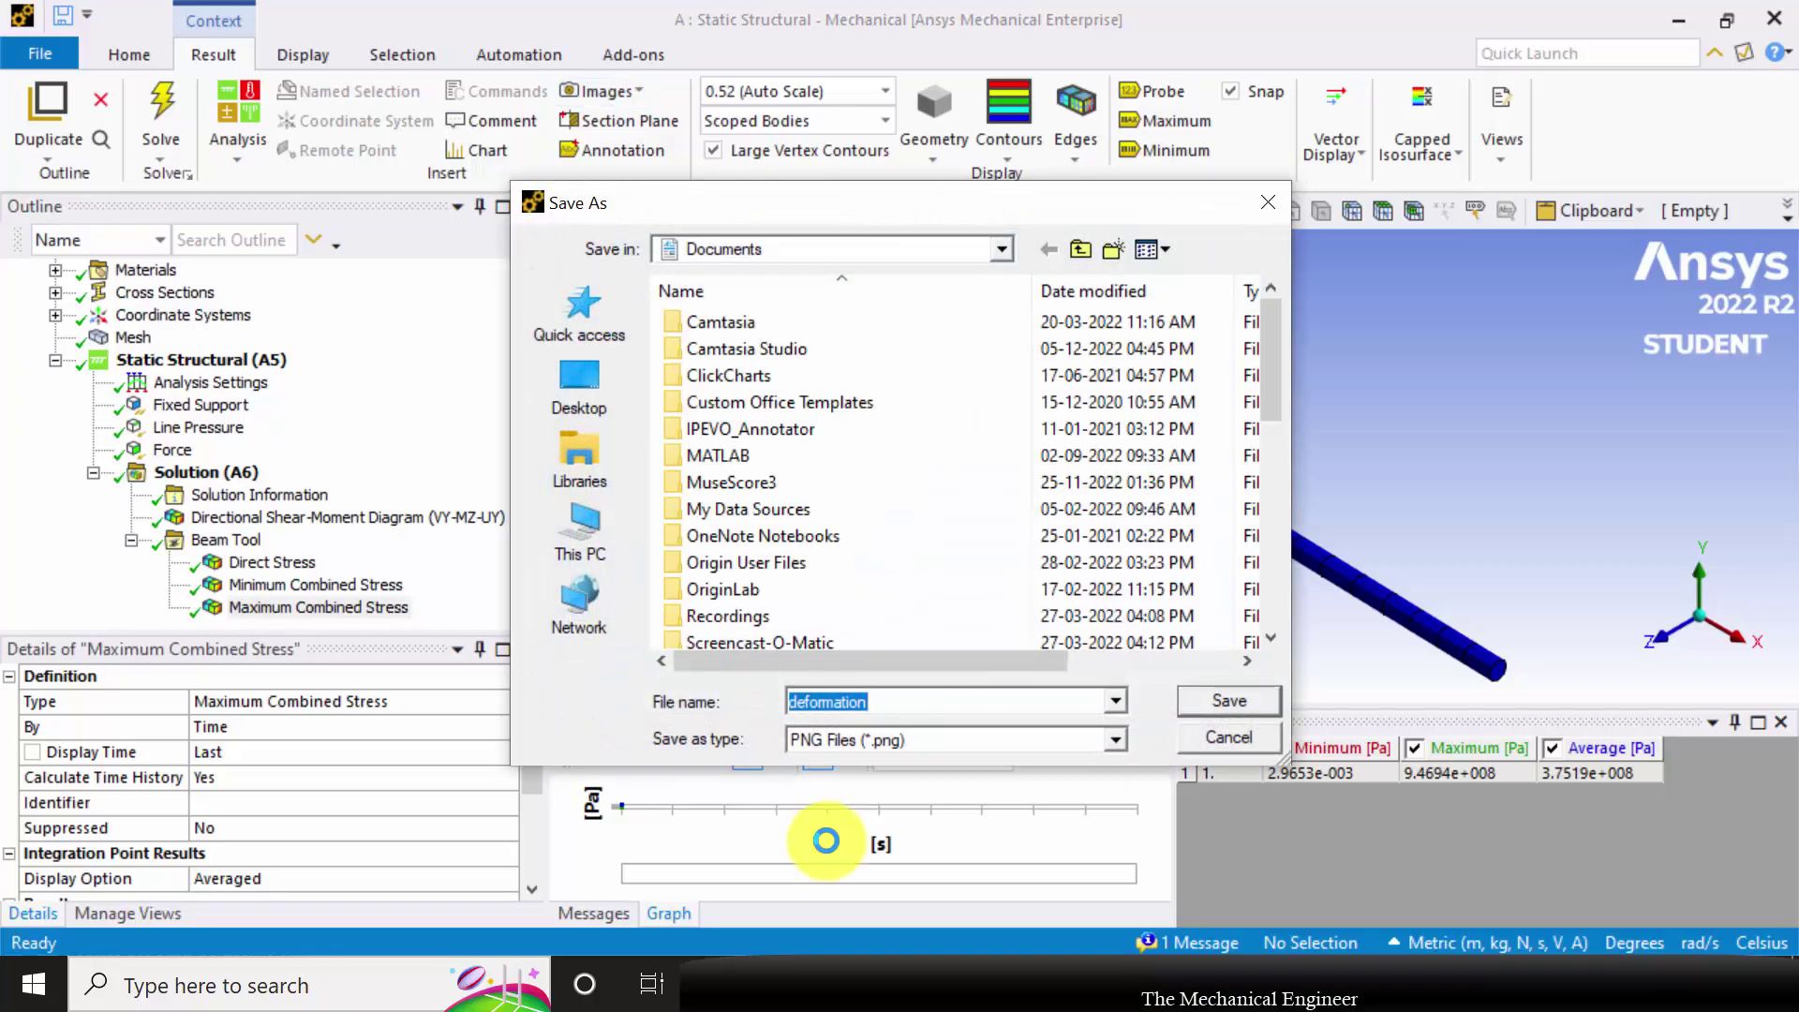
pyautogui.write('m')
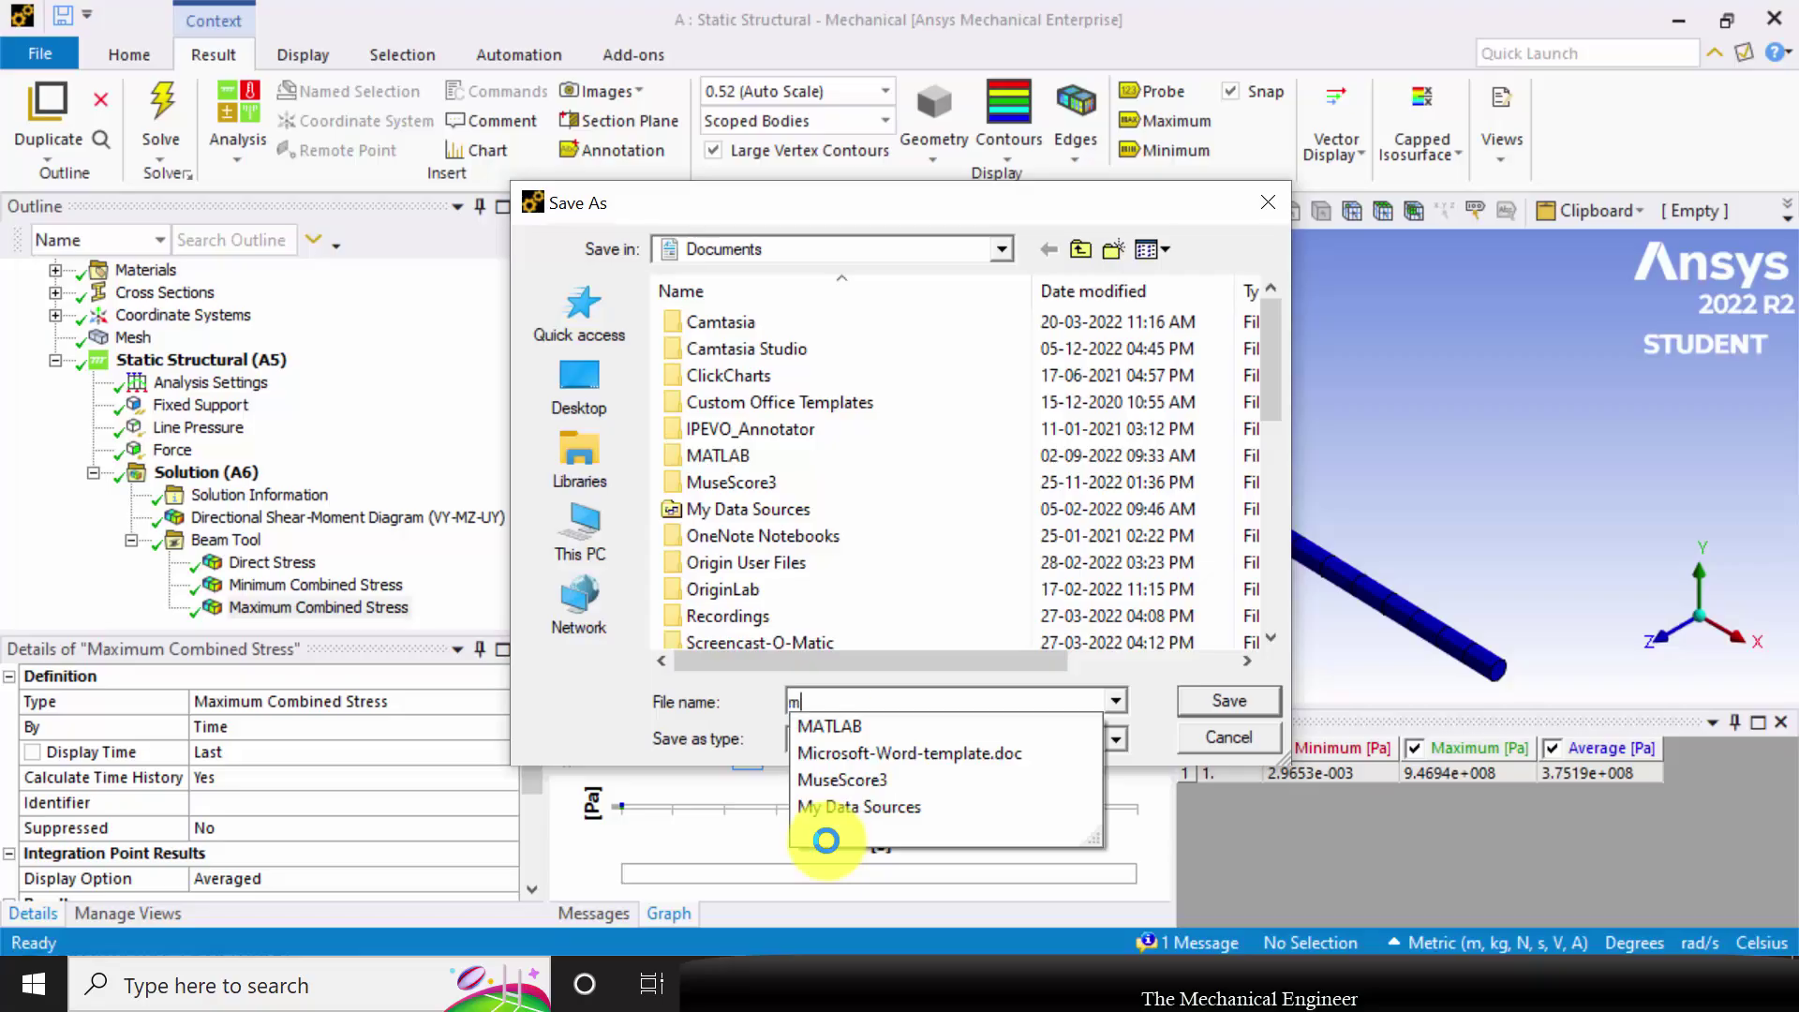
pyautogui.write('ax stress')
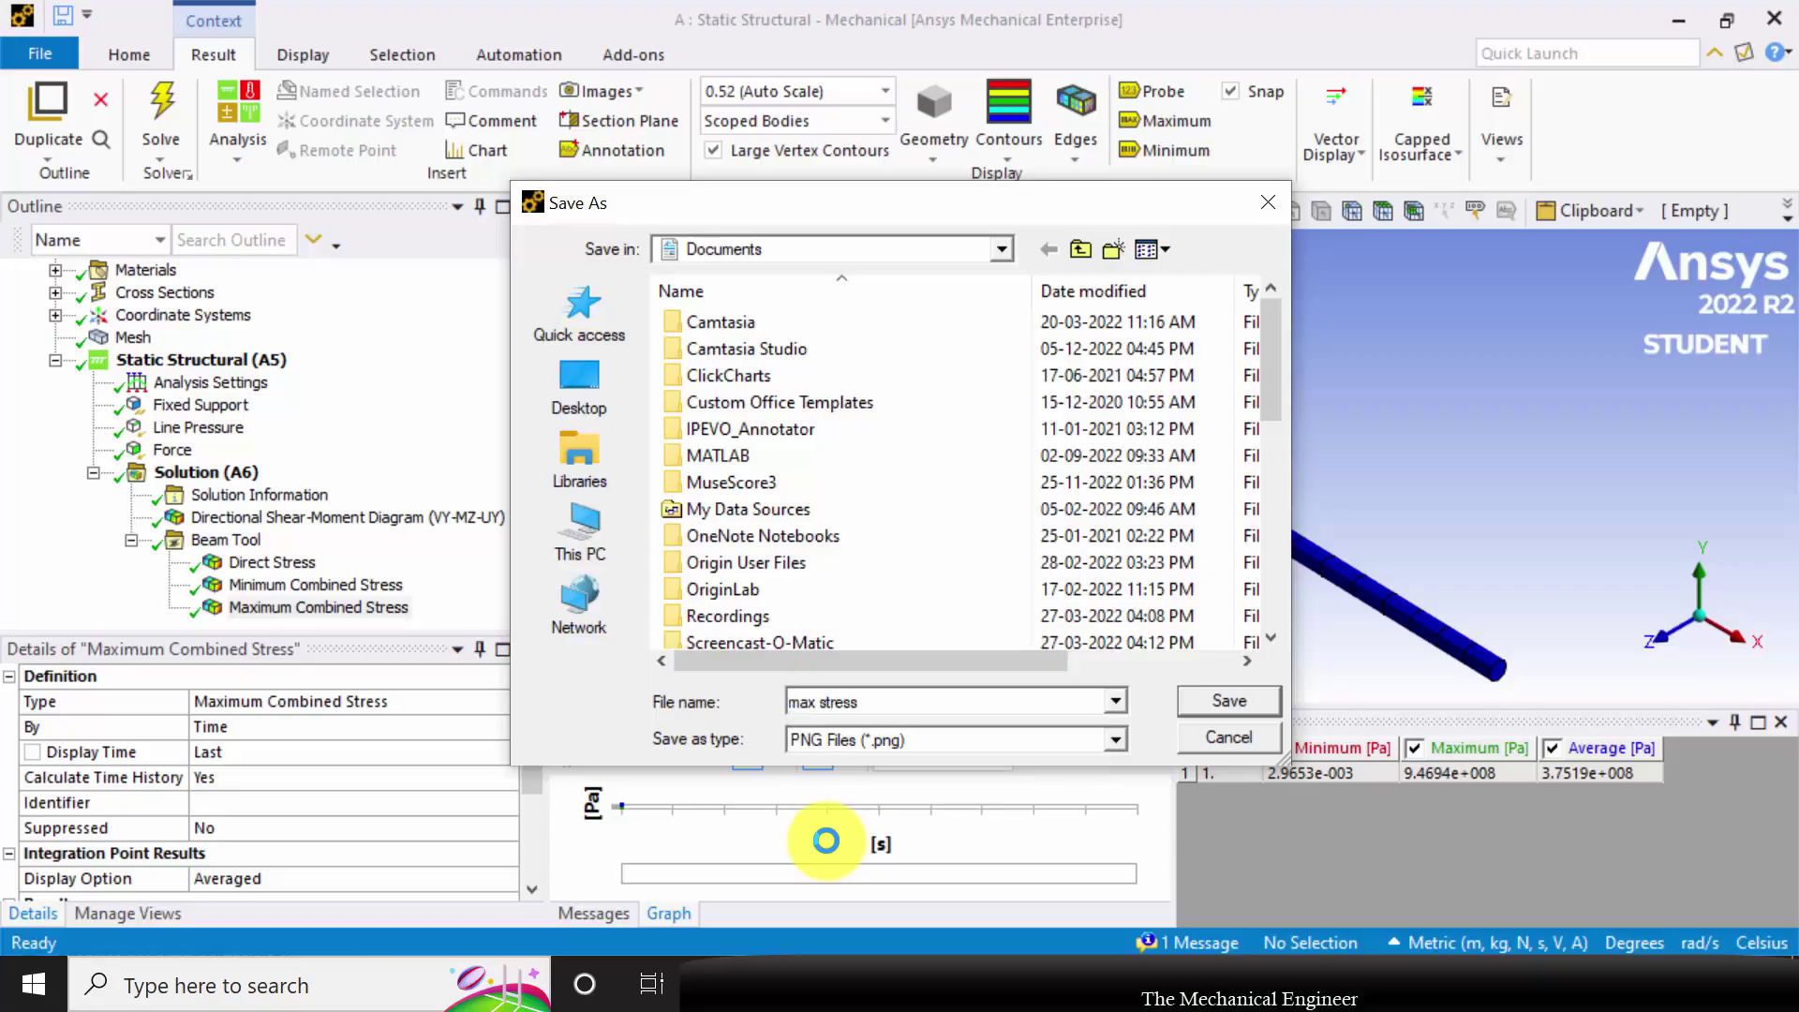
pyautogui.press('Return')
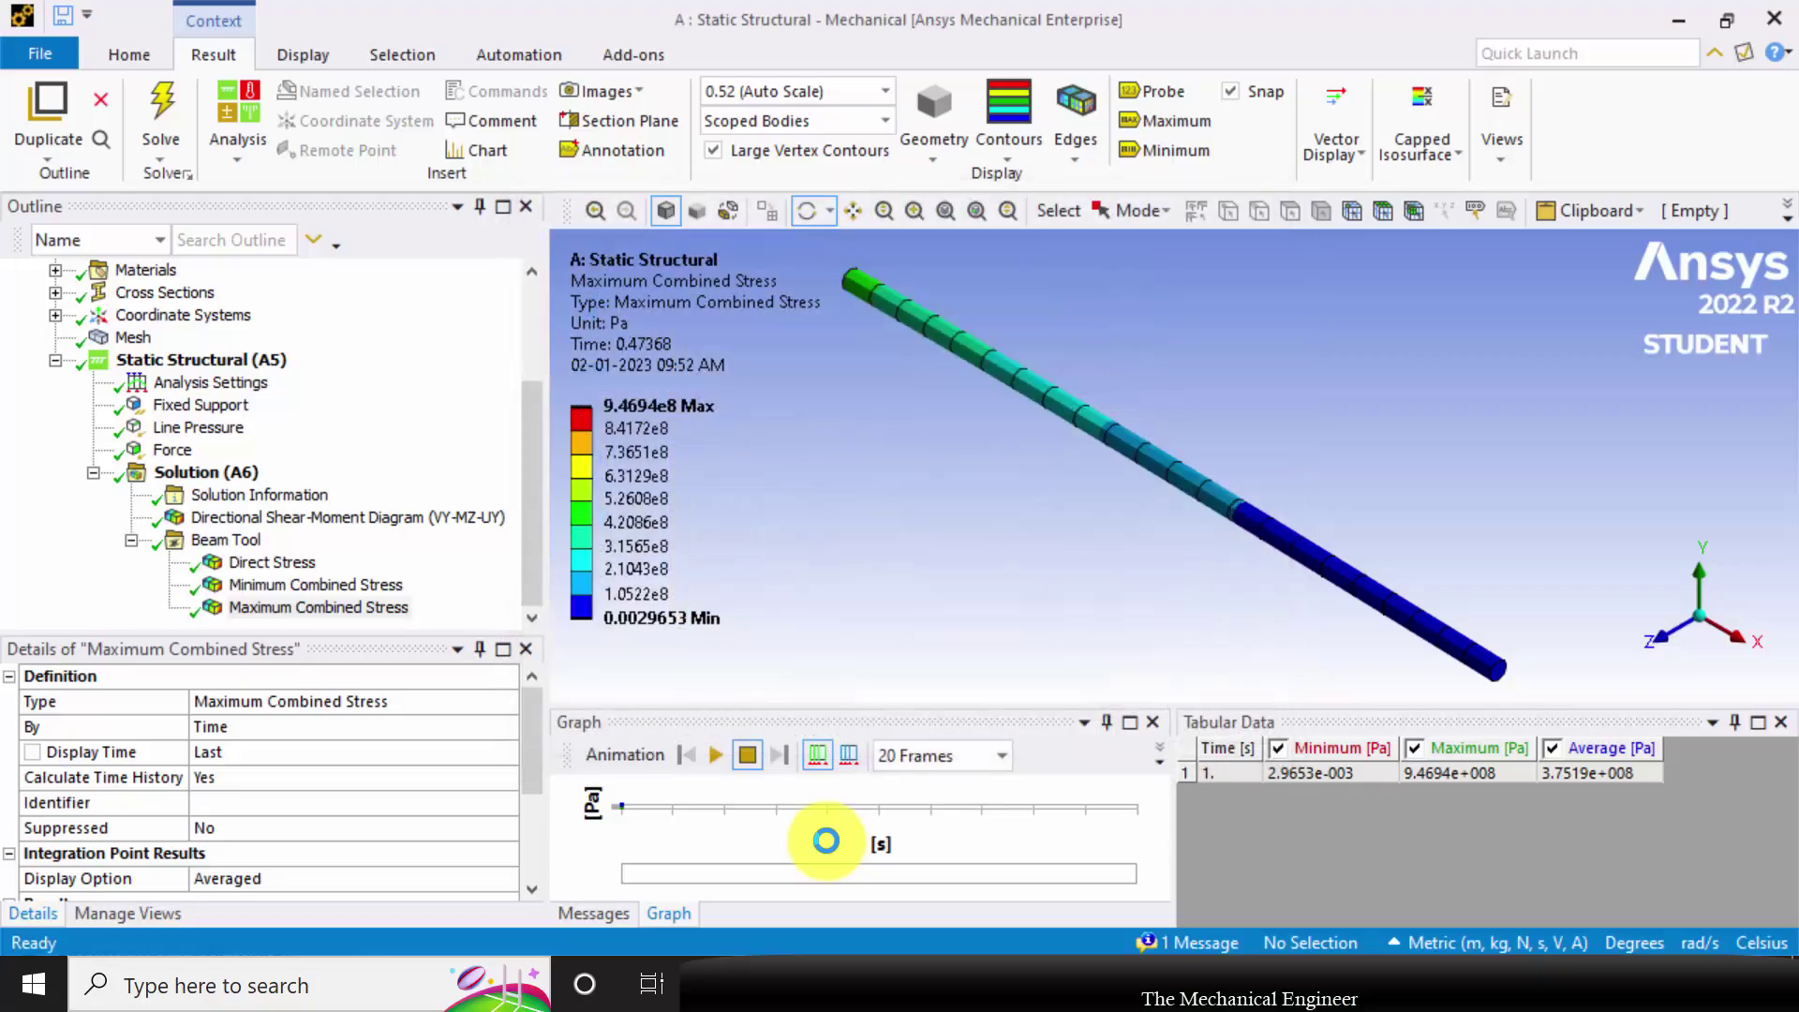